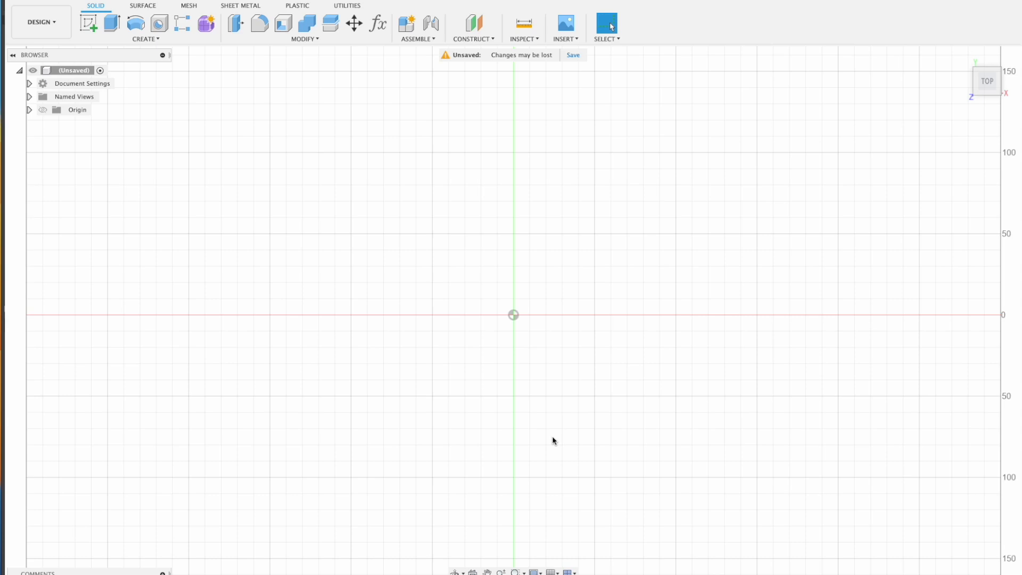
Switch to Illustrator and examine the layout of the Nintendo 64 logo on its artboard.
key(super+Tab)
key(super+Tab)
key(super+Tab)
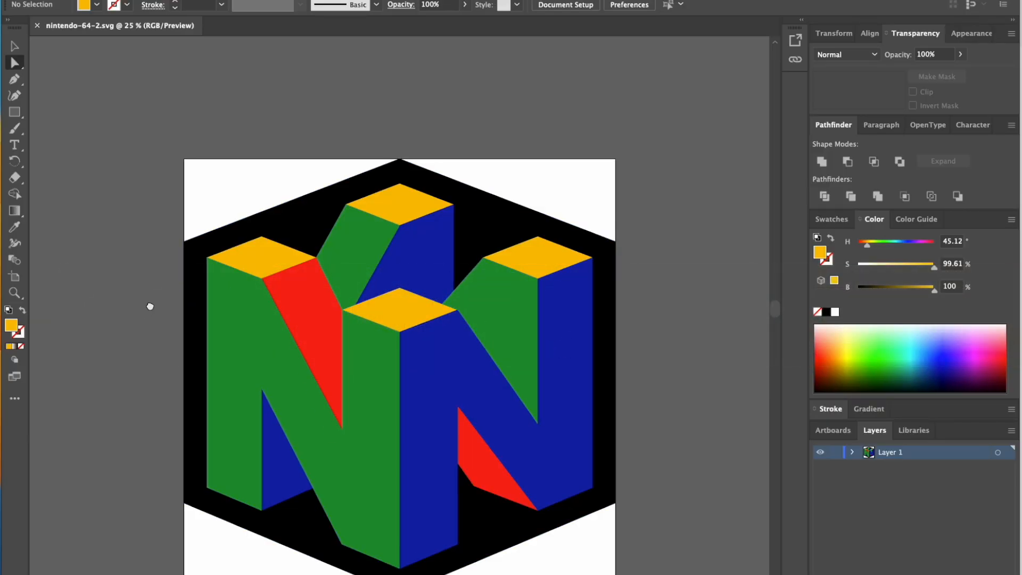
drag(147, 303, 187, 231)
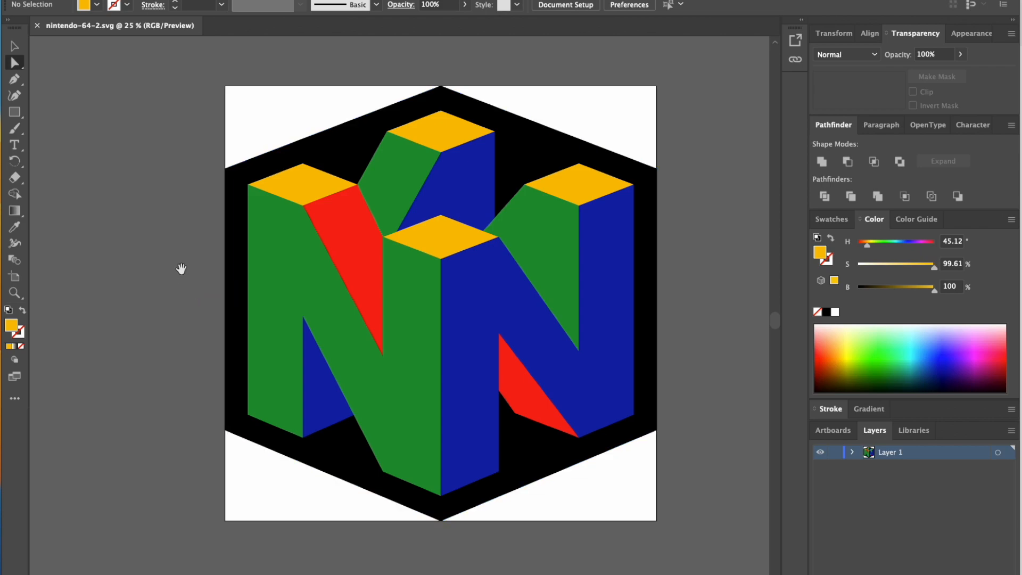
drag(182, 264, 211, 277)
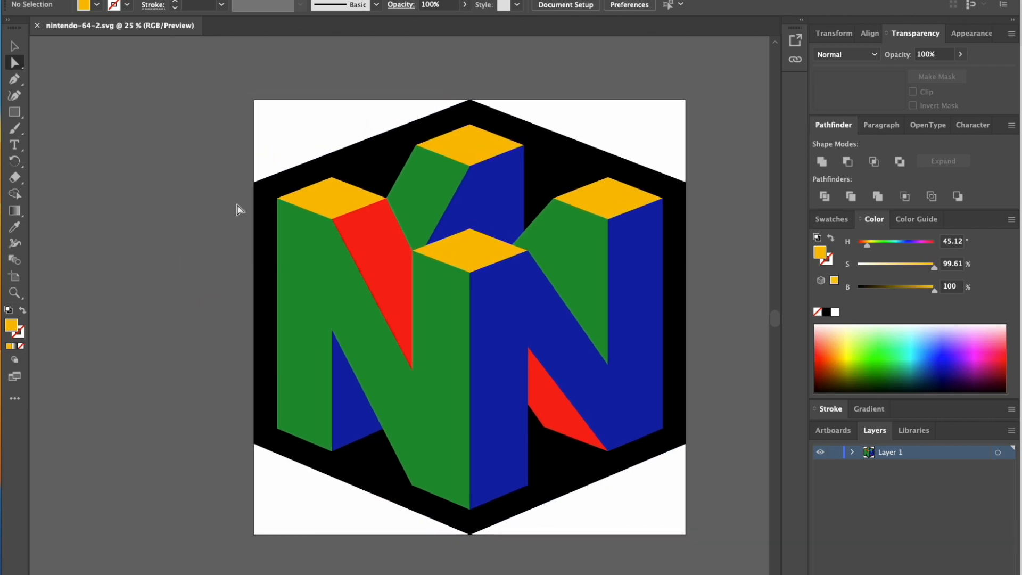
key(v)
drag(234, 199, 221, 212)
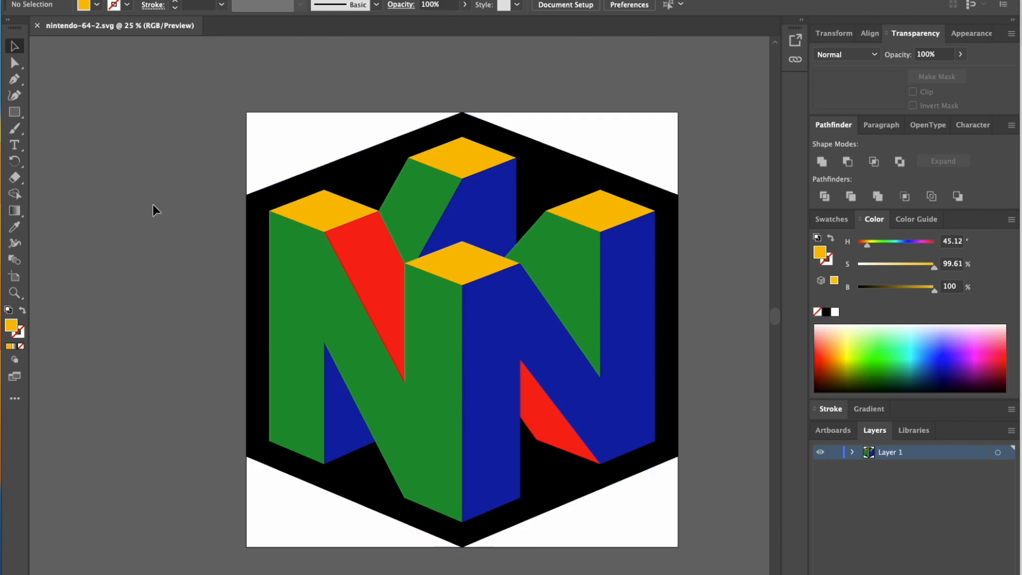
drag(151, 227, 135, 208)
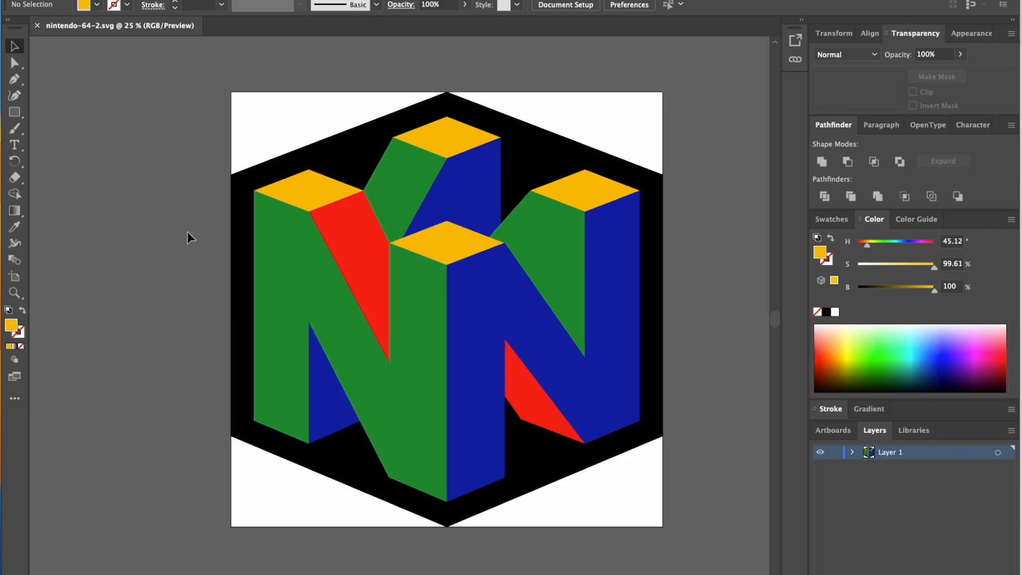
Try filling the black background hexagon with the logo's red and undo the recolour.
click(353, 143)
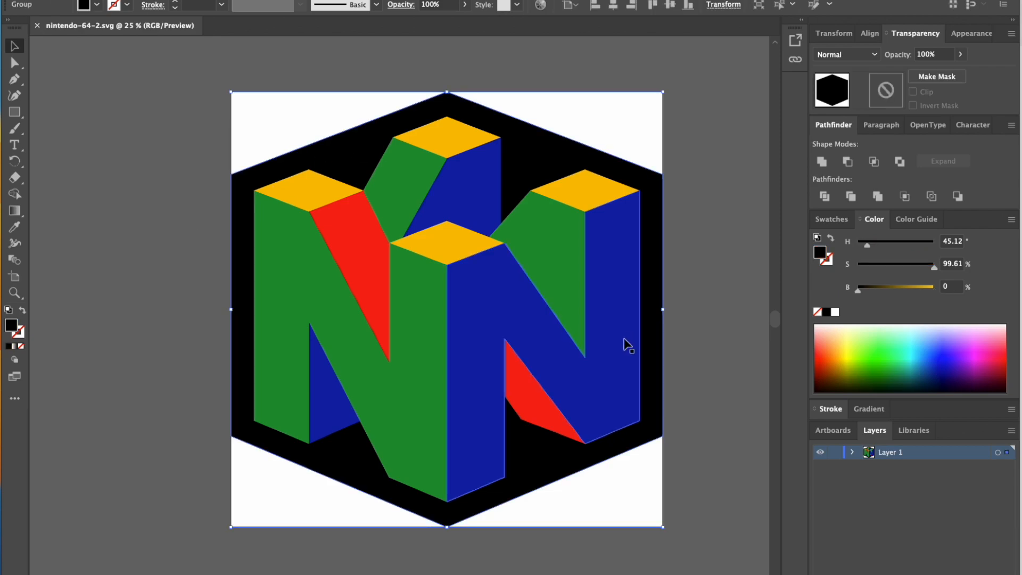
key(i)
click(539, 401)
key(v)
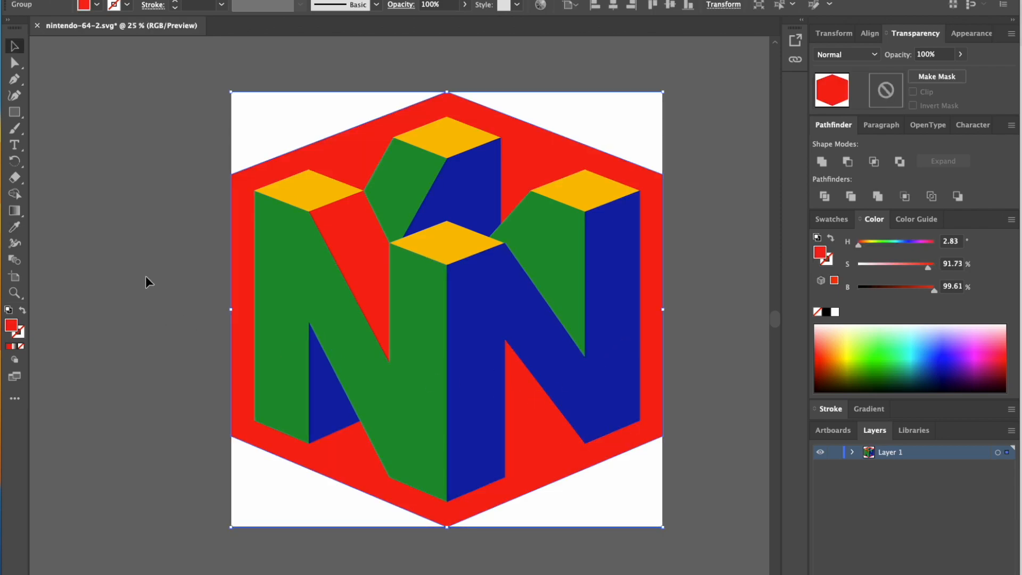
key(ctrl+z)
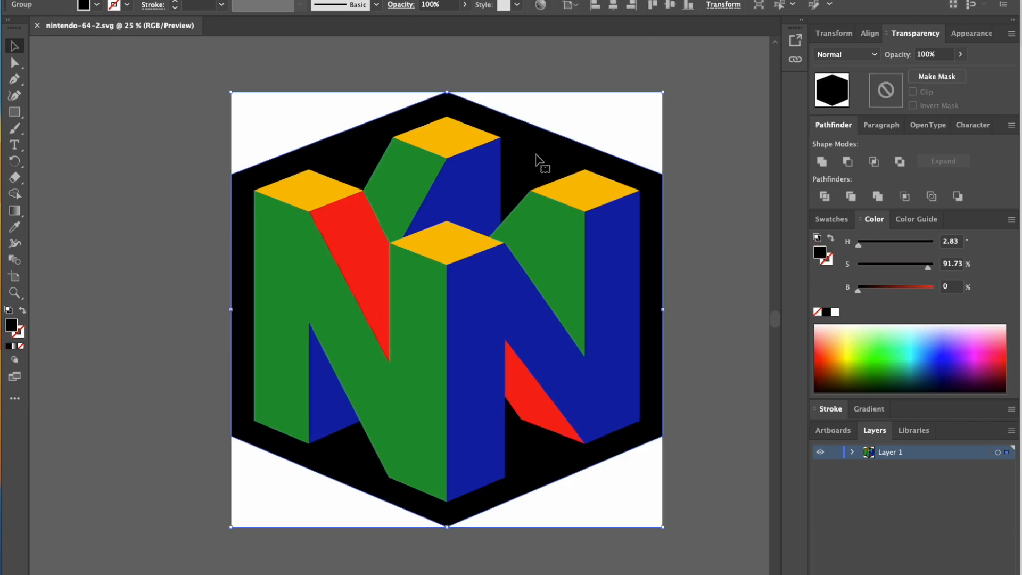
Try filling the black background hexagon with the logo's blue, undo the recolour and deselect everything.
key(i)
click(635, 254)
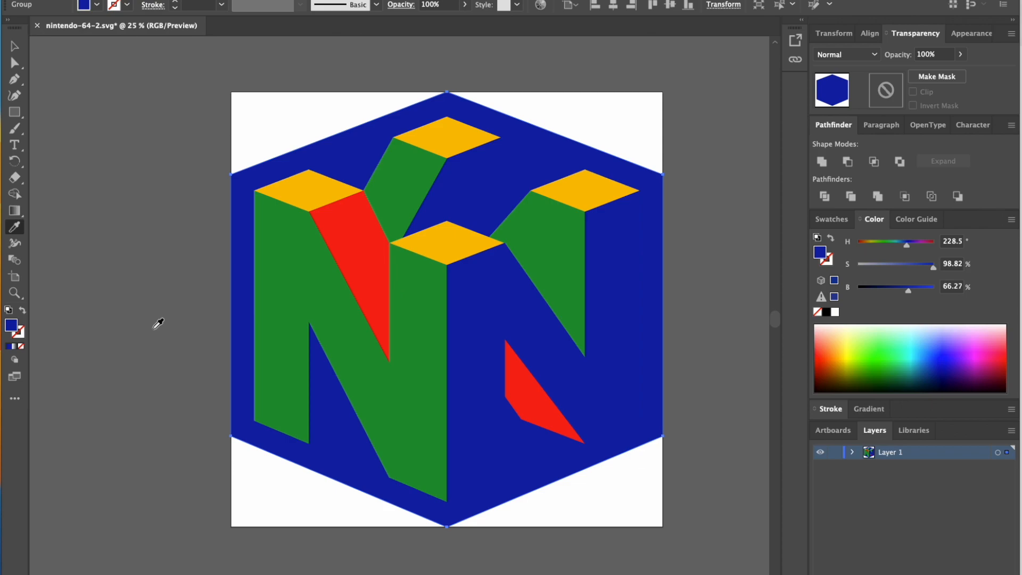
key(ctrl+z)
key(v)
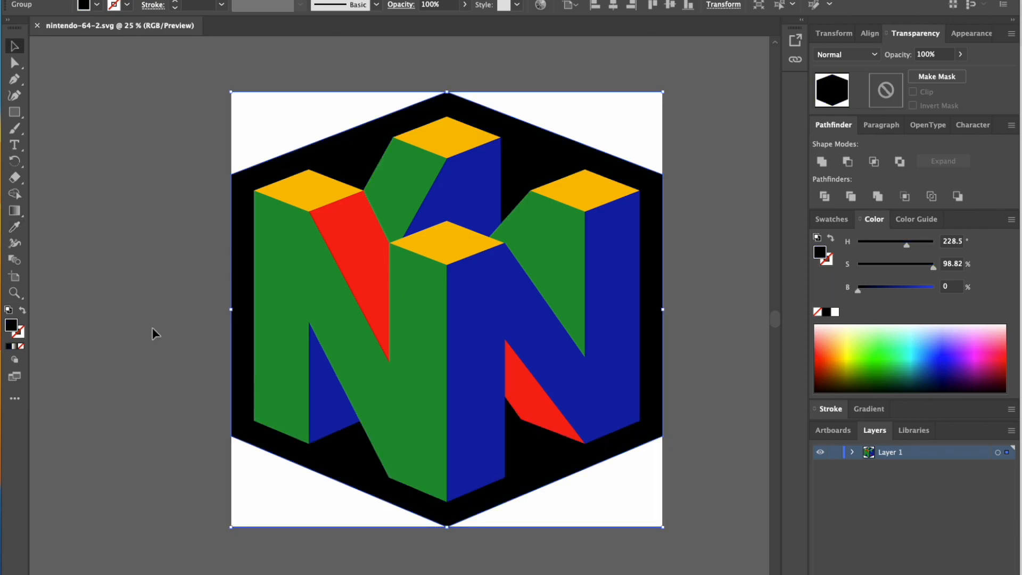
click(153, 331)
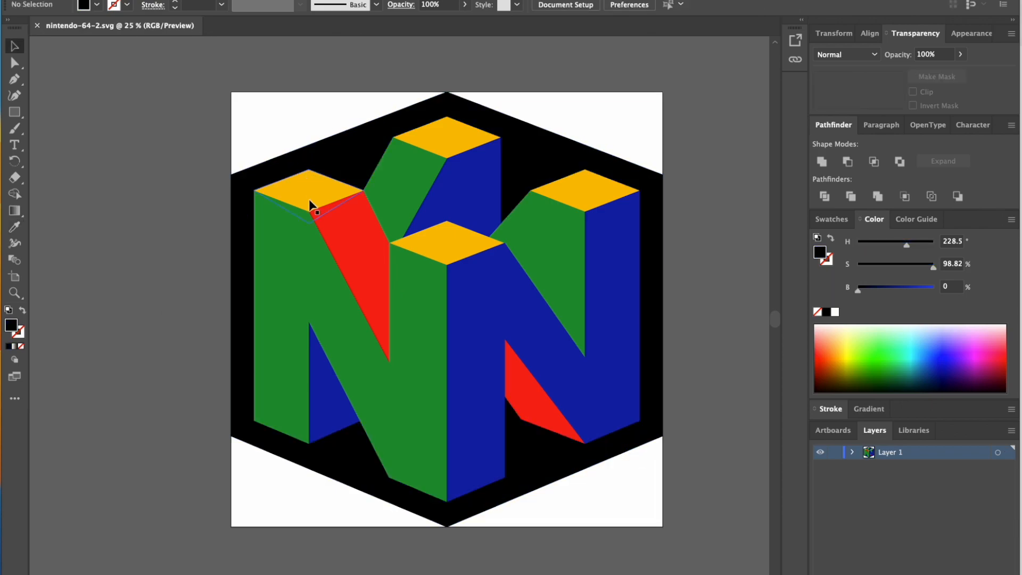
Try pulling the logo's individual coloured shapes out of place one by one, undoing each move.
drag(298, 286, 187, 317)
key(ctrl+z)
drag(481, 285, 545, 348)
key(ctrl+z)
drag(578, 229, 515, 202)
key(ctrl+z)
drag(584, 180, 526, 128)
key(ctrl+z)
drag(466, 136, 484, 119)
key(ctrl+z)
drag(408, 173, 386, 150)
key(ctrl+z)
drag(457, 183, 494, 184)
key(ctrl+z)
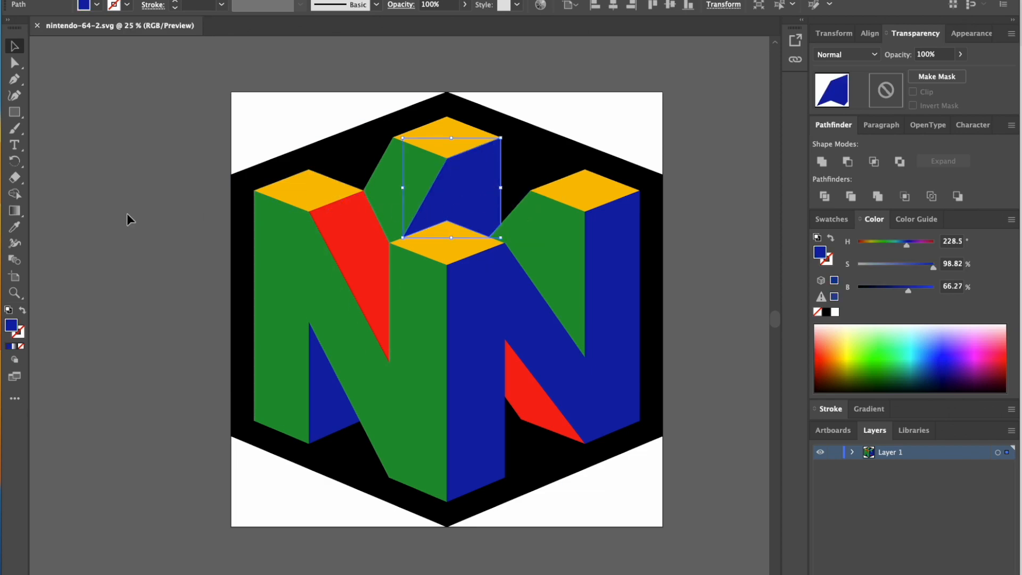
click(126, 213)
drag(155, 187, 160, 220)
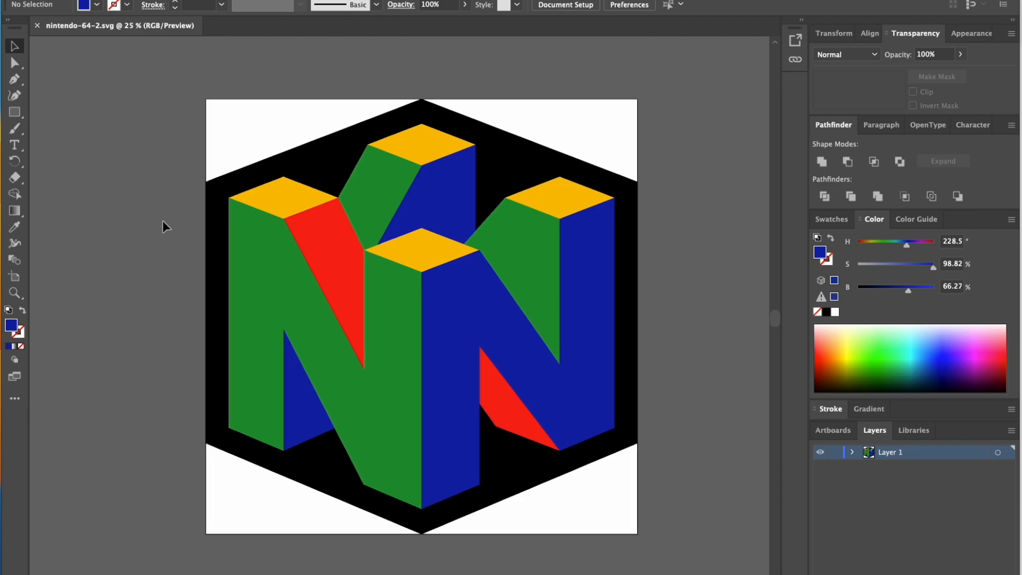
Try moving the front blue N together with its adjoining green inner face, and undo the move.
drag(285, 313, 322, 315)
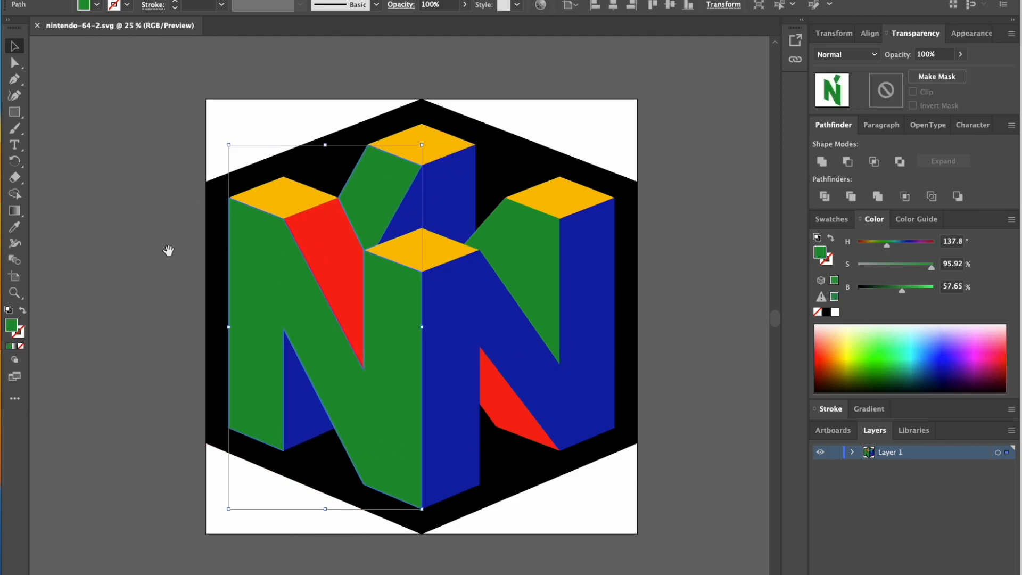
drag(168, 250, 177, 241)
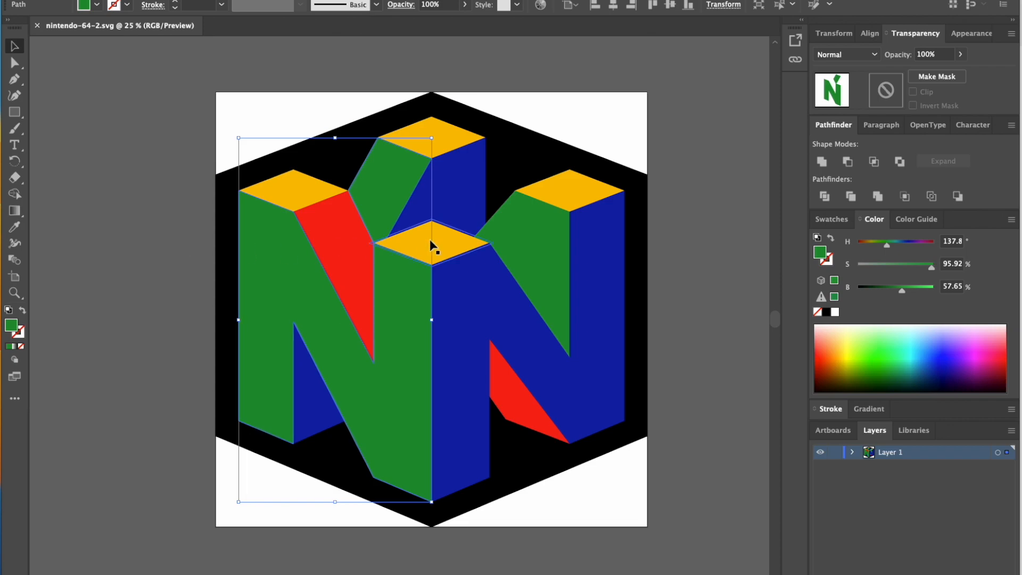
click(443, 246)
click(525, 225)
click(579, 188)
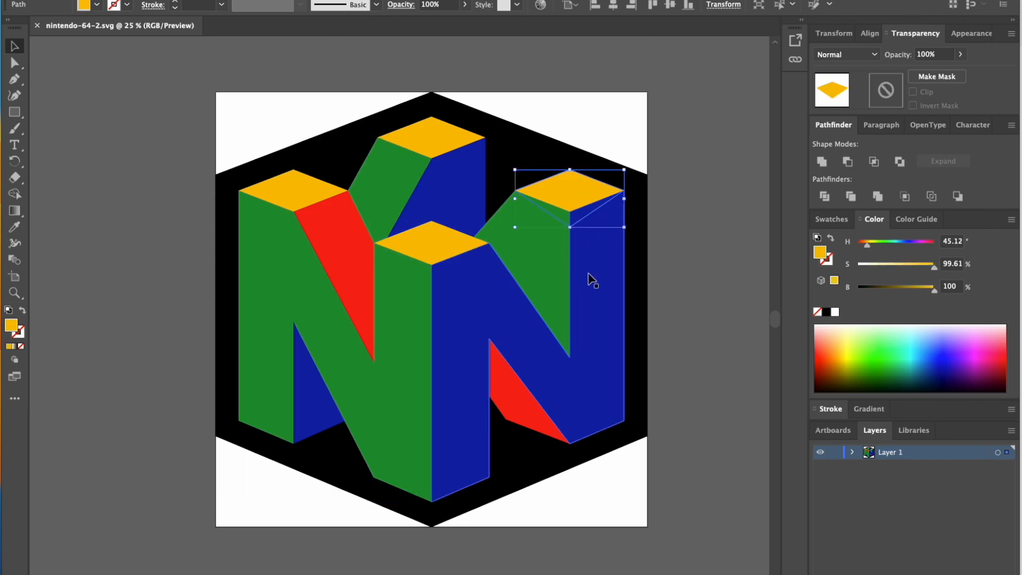
drag(589, 279, 550, 348)
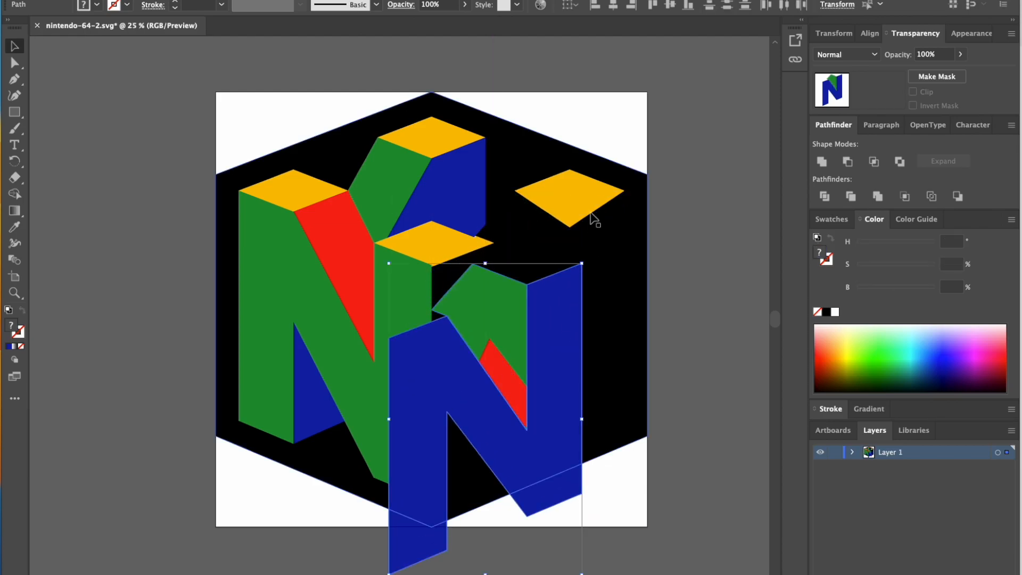
key(ctrl+z)
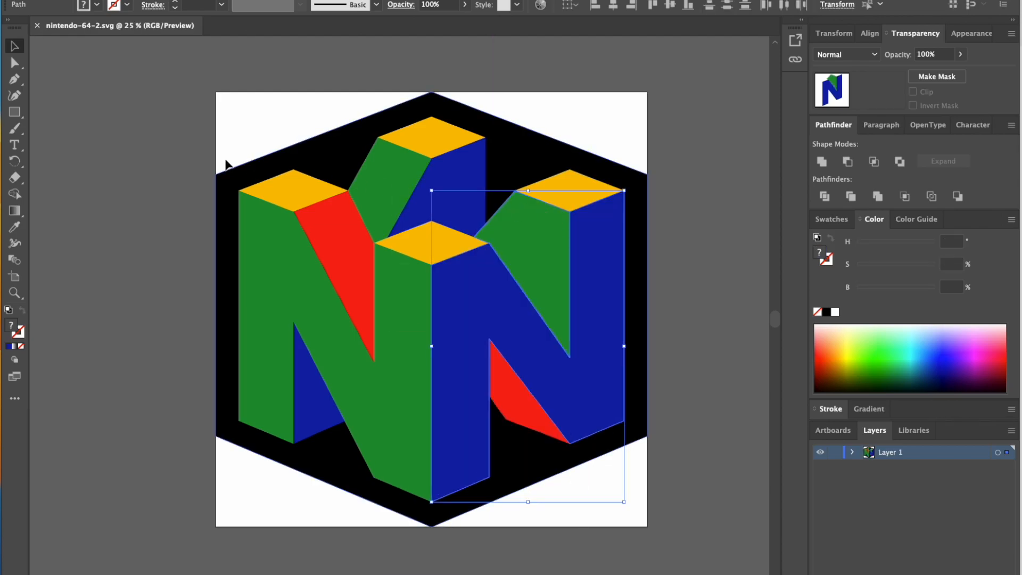
Try shifting the front green N face away from its yellow caps, undo the move and deselect everything.
click(167, 163)
drag(285, 272, 256, 289)
drag(283, 195, 282, 195)
key(ctrl+z)
key(ctrl+z)
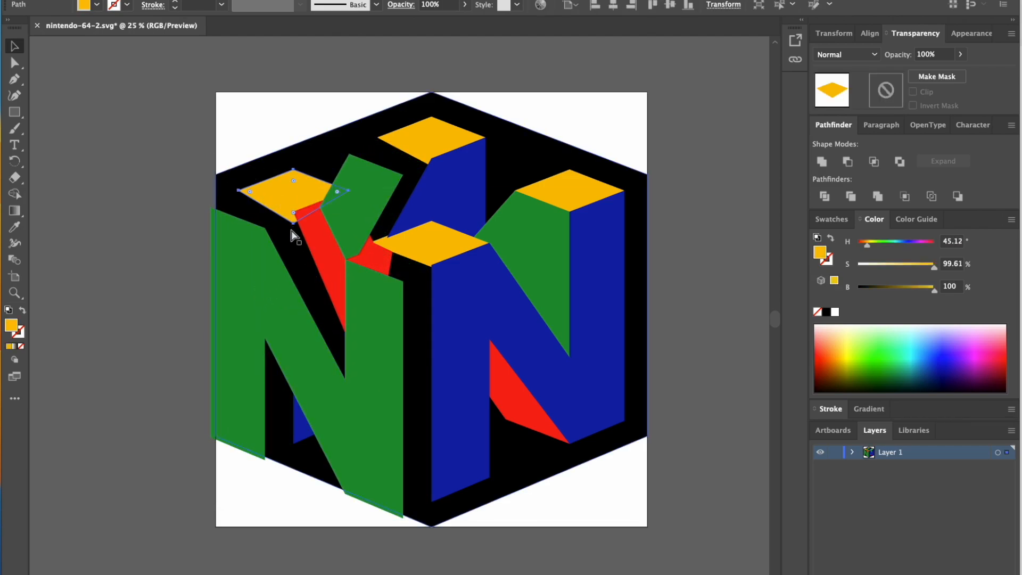
click(153, 231)
drag(153, 231, 143, 225)
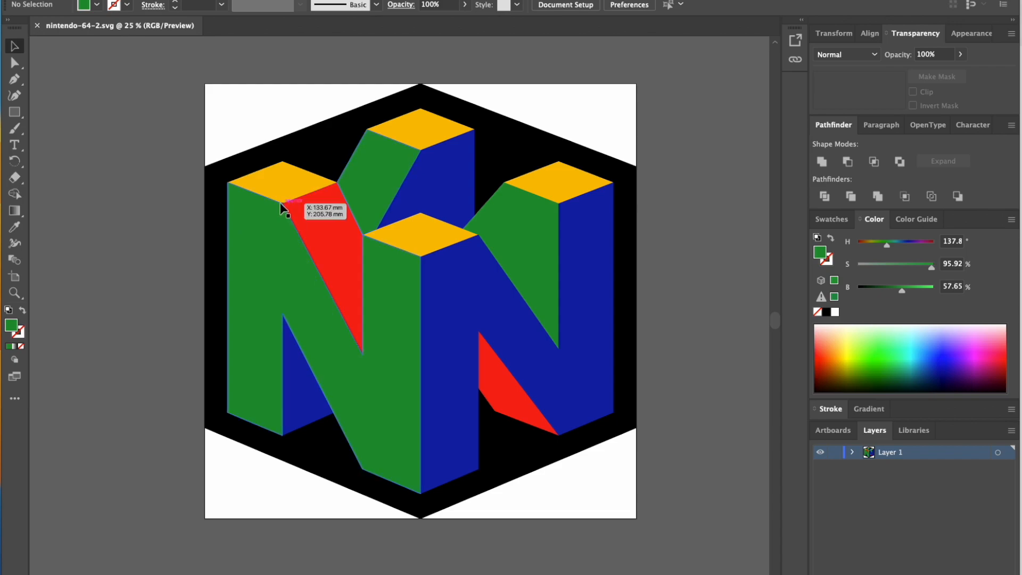
Examine the corners and shared edges of the green and blue N faces up close, finishing on the whole logo.
click(448, 296)
click(401, 292)
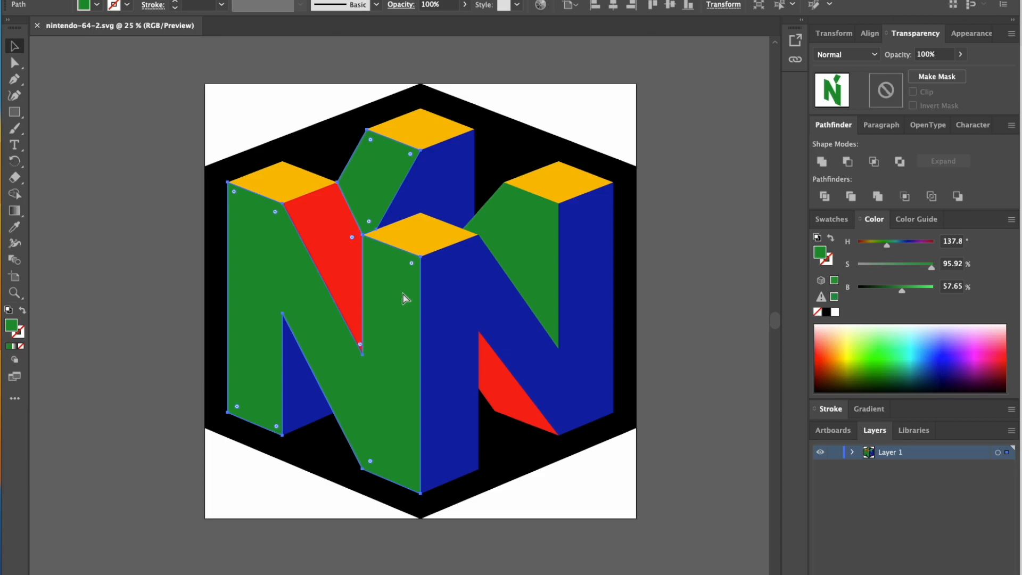
key(ctrl+plus)
key(ctrl+plus)
key(ctrl+plus)
click(704, 225)
drag(673, 245, 547, 252)
click(452, 250)
click(494, 245)
click(453, 243)
key(super+z)
key(ctrl+minus)
key(ctrl+minus)
key(ctrl+minus)
key(ctrl+minus)
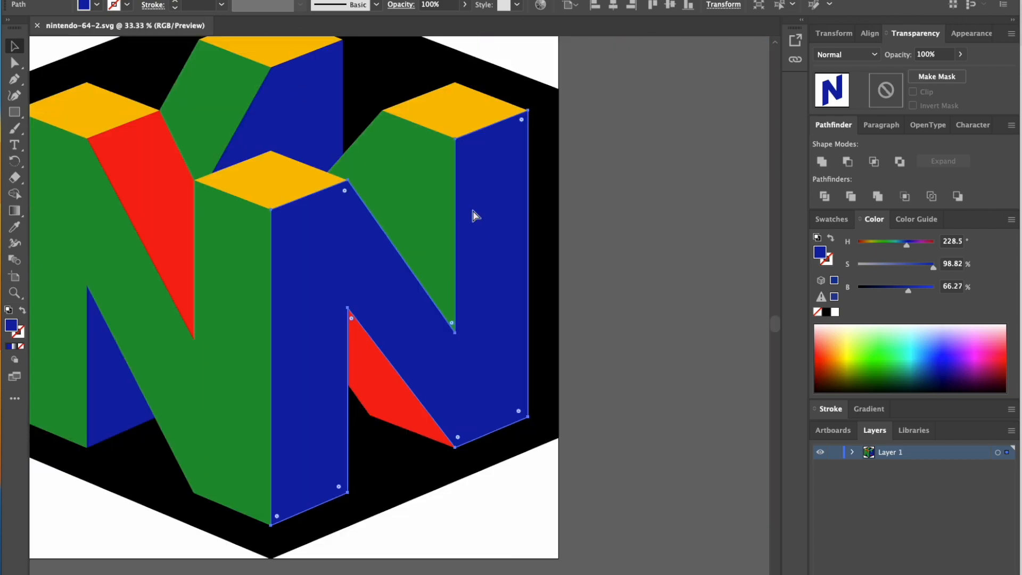
drag(472, 210, 548, 212)
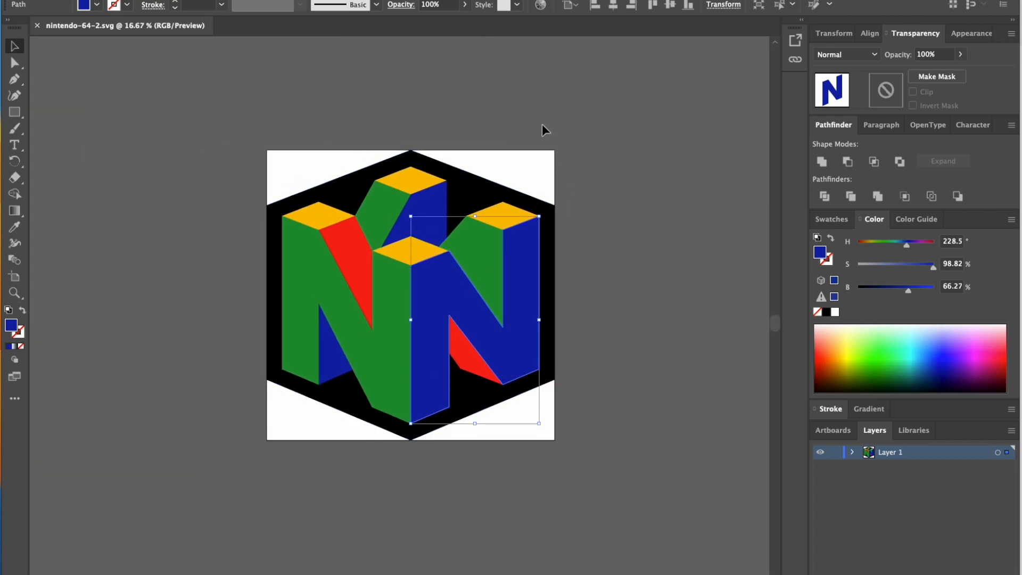
click(495, 126)
key(ctrl+plus)
drag(495, 125, 489, 177)
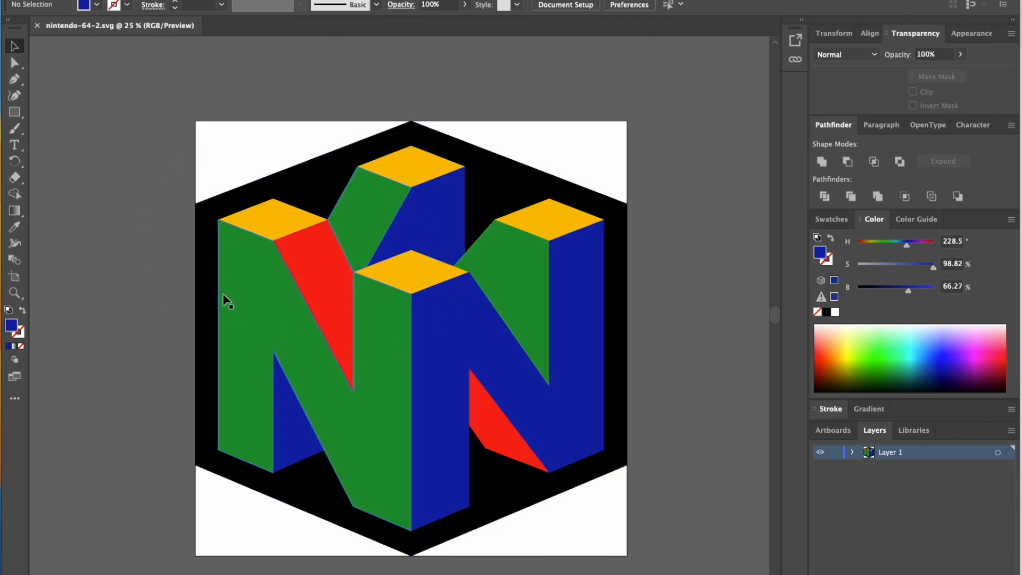
Switch to Fusion 360 and start a new sketch on the horizontal origin plane.
key(super+Tab)
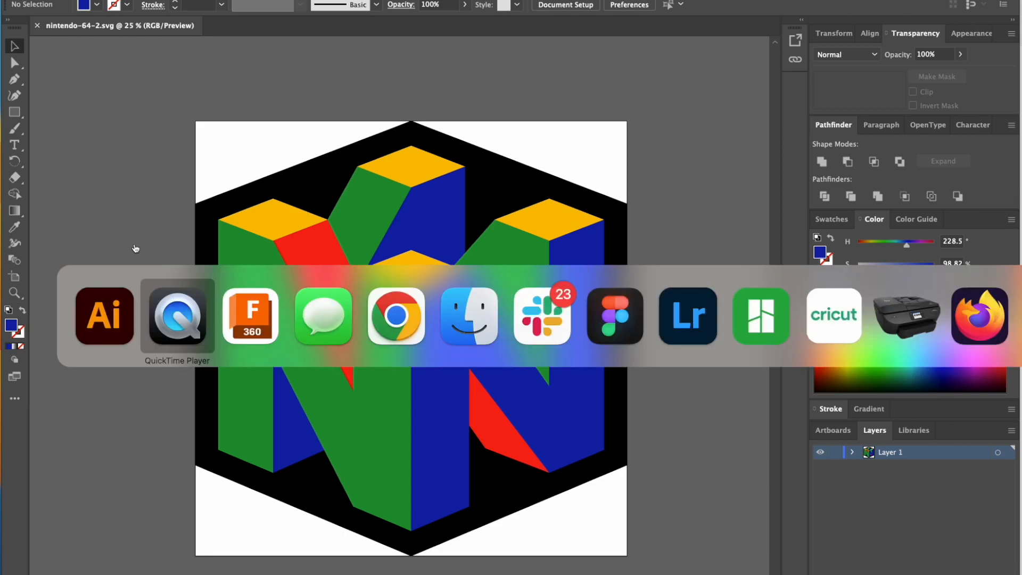
key(super+Tab)
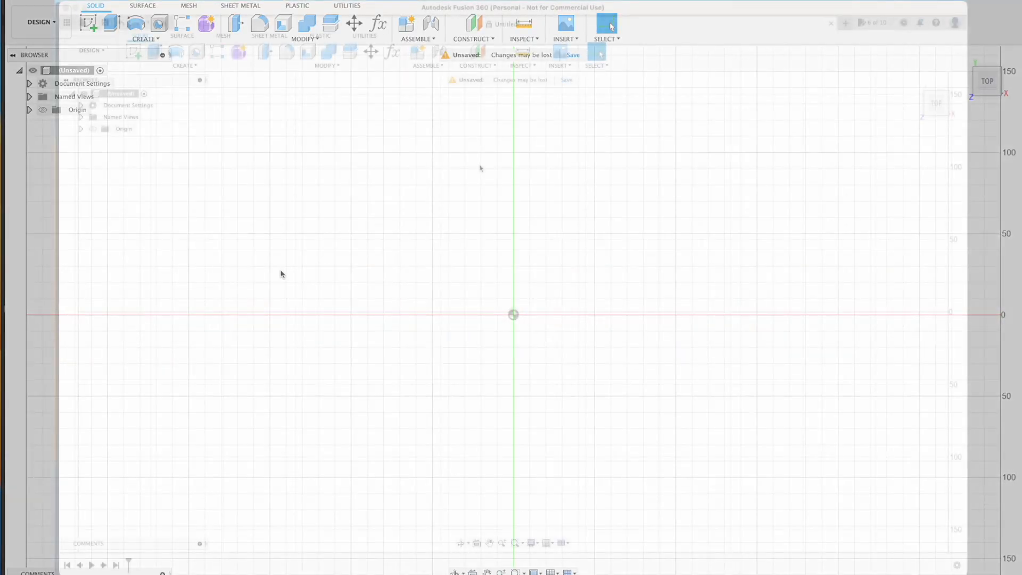
click(137, 54)
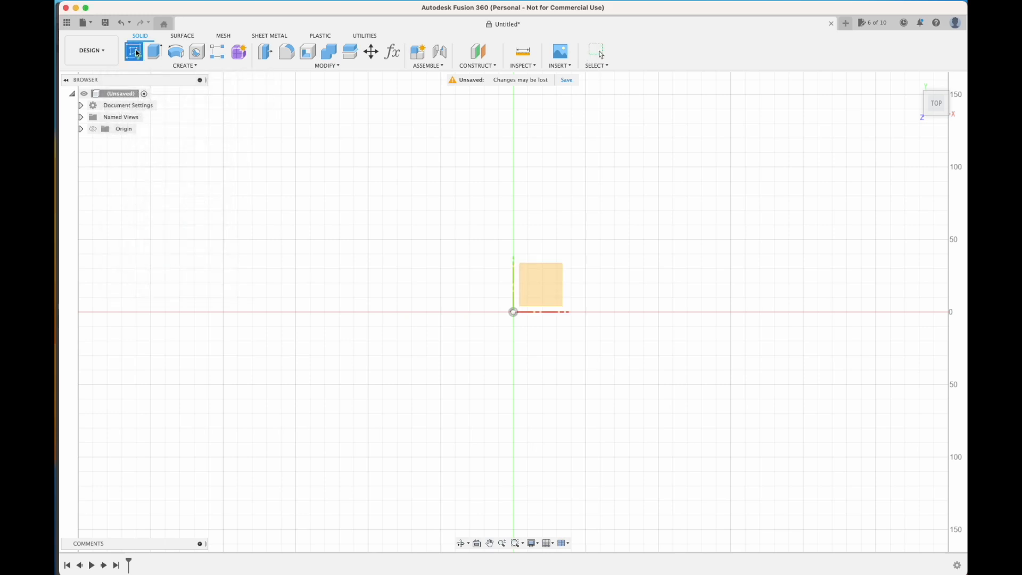
click(548, 287)
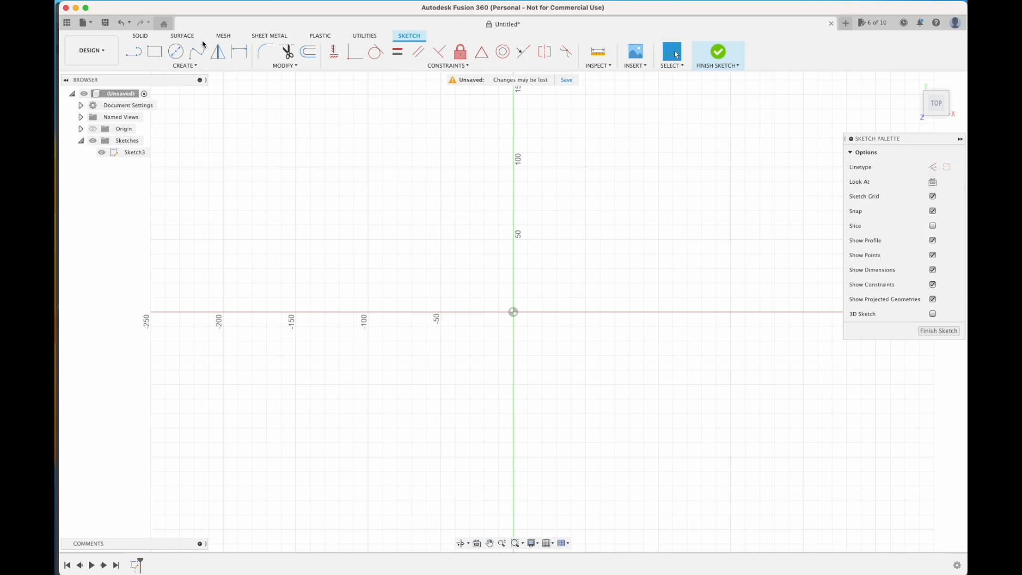
Sketch a 250 by 250 mm construction-line center rectangle at the origin and finish the sketch.
click(155, 51)
click(932, 215)
click(932, 181)
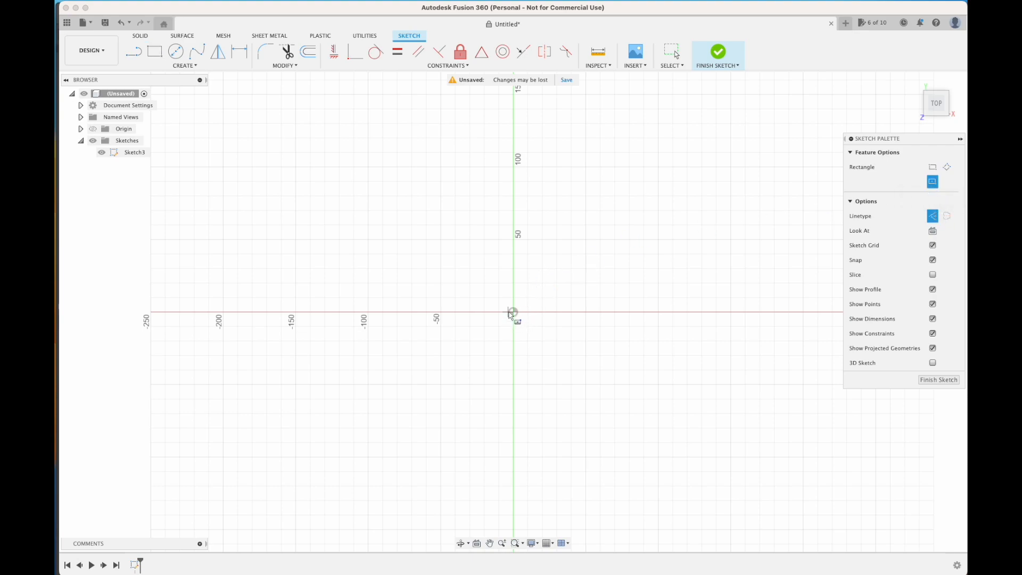
click(512, 312)
text(2)
key(Tab)
text(2)
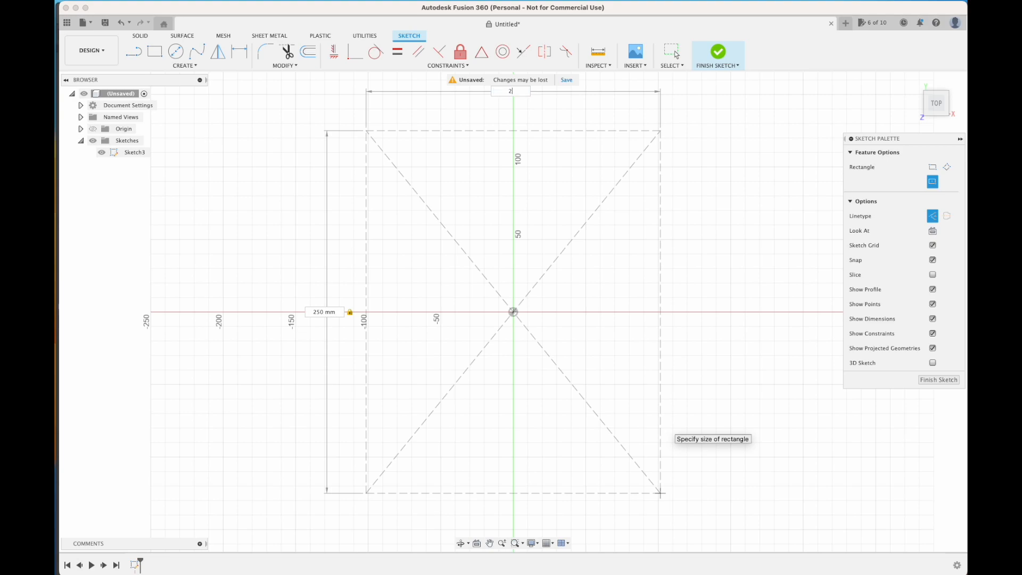
text(50)
key(Tab)
click(676, 54)
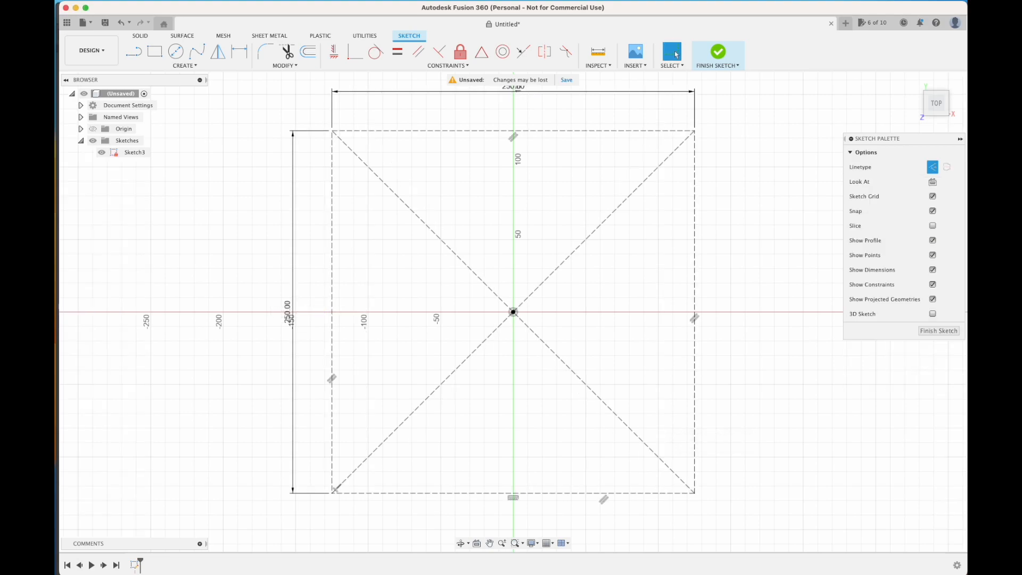
click(938, 330)
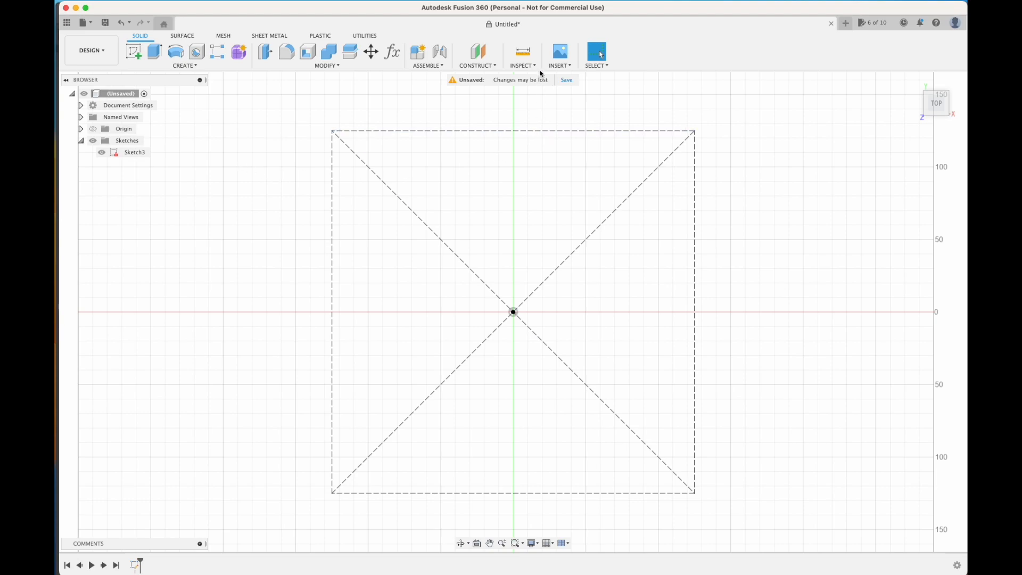
Create a new internal component named N64 under the top-level design and keep it active.
click(489, 68)
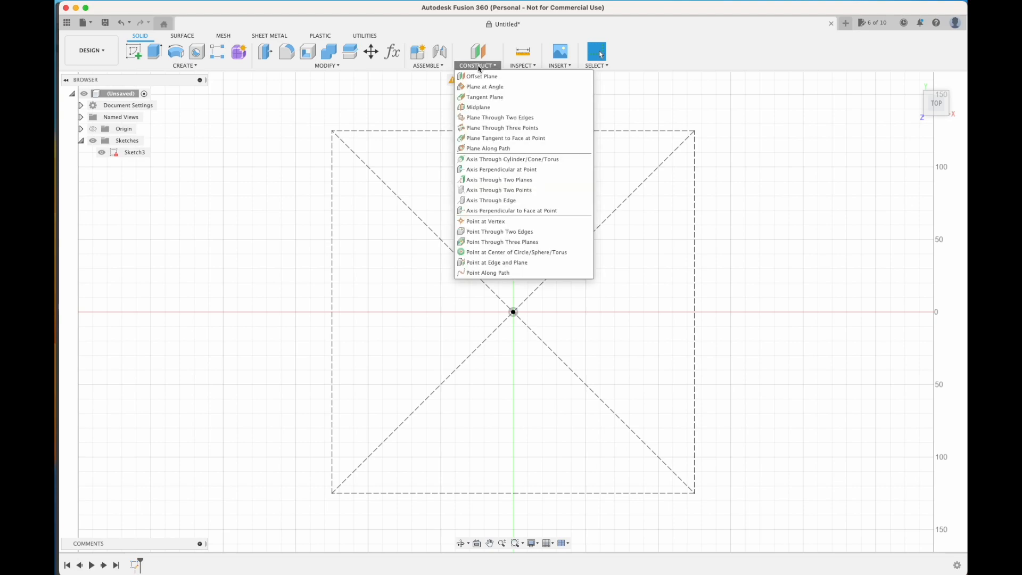
click(430, 66)
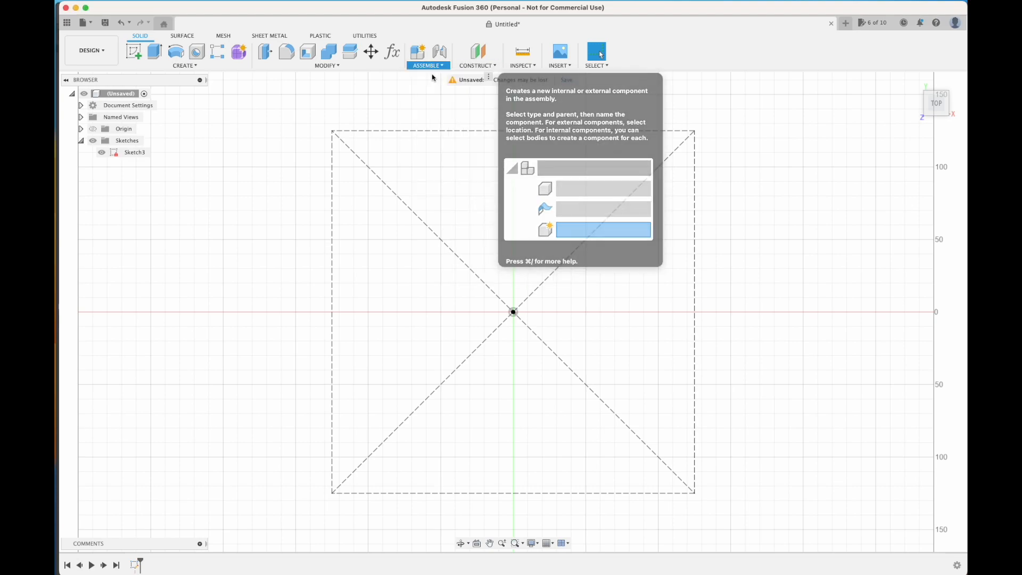
click(434, 77)
double_click(873, 198)
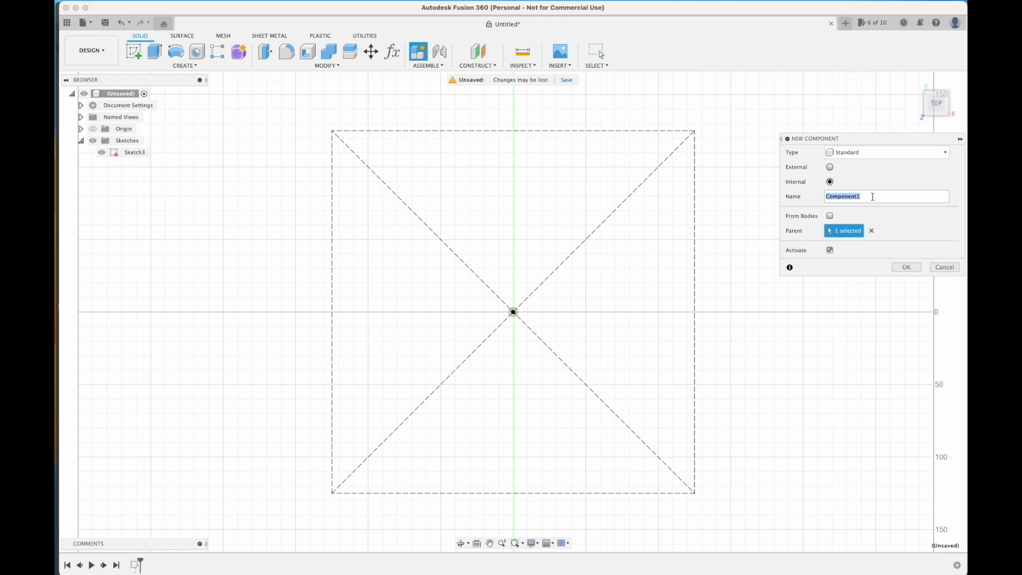
text(N64)
click(906, 267)
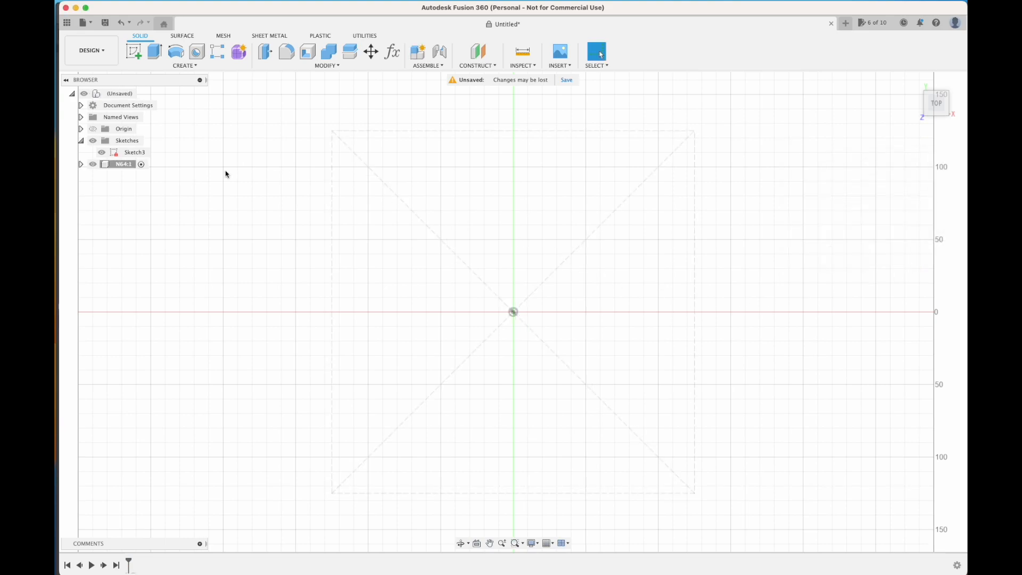
click(132, 165)
Insert nintendo-64-2.svg on the horizontal origin plane and centre it on the origin with X distance -10.131 mm and Y distance -3.715 mm.
click(564, 66)
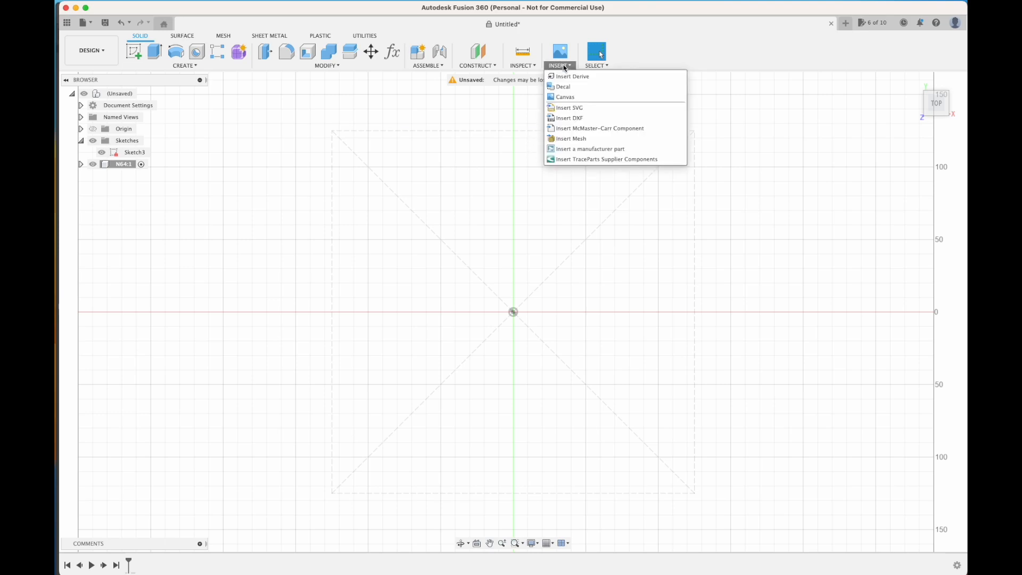
click(591, 108)
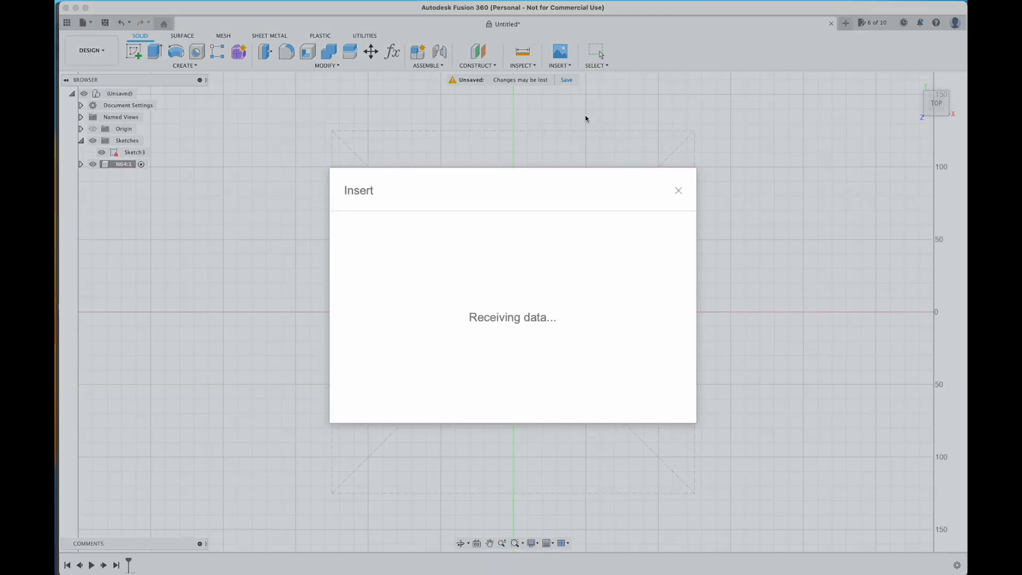
click(405, 391)
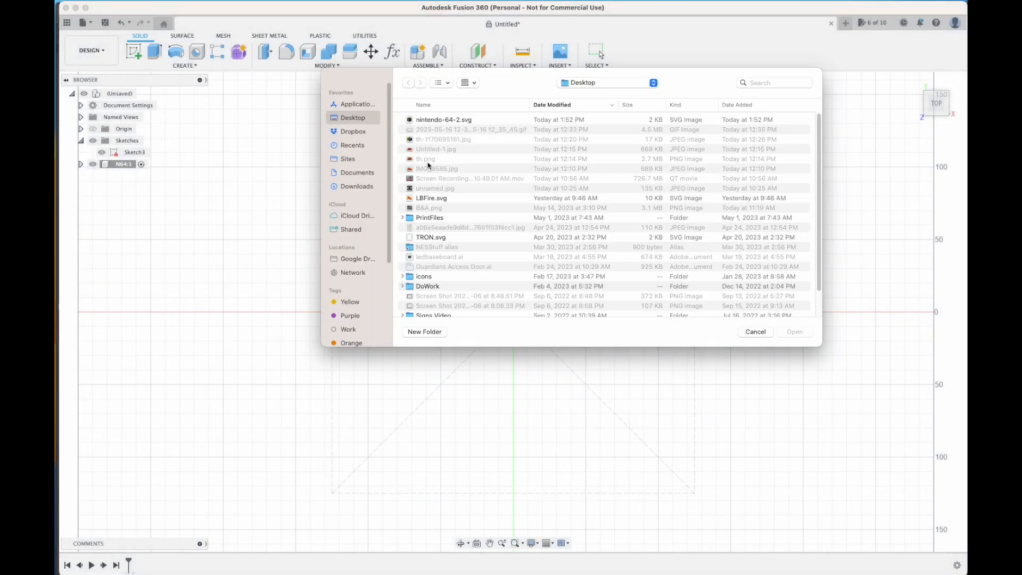
click(433, 122)
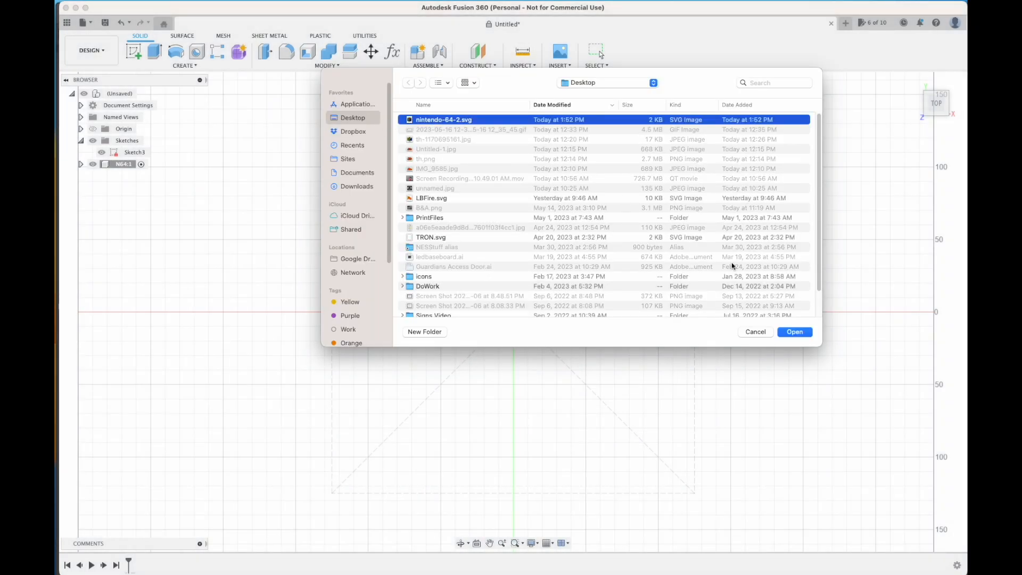
click(794, 333)
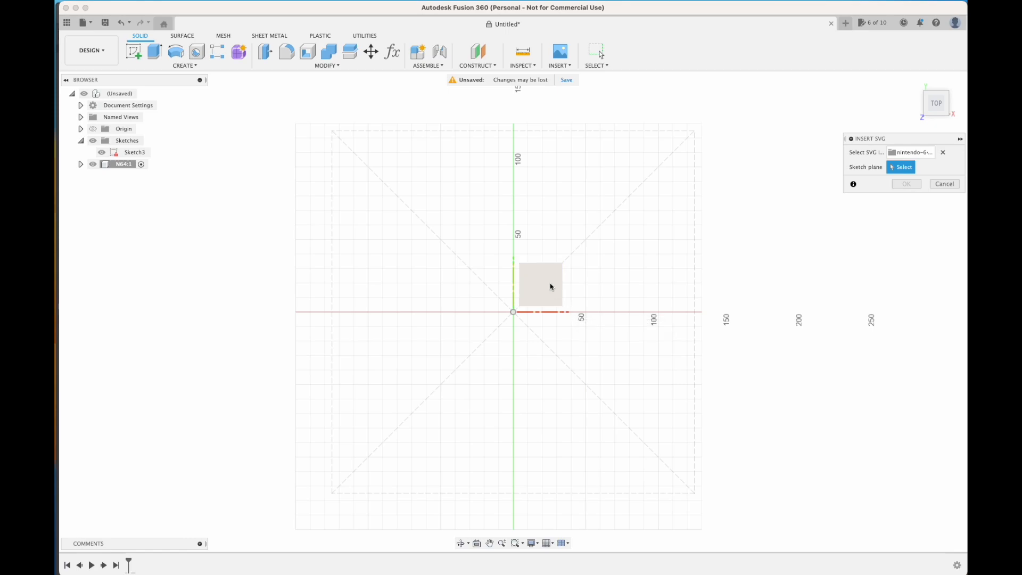
click(529, 267)
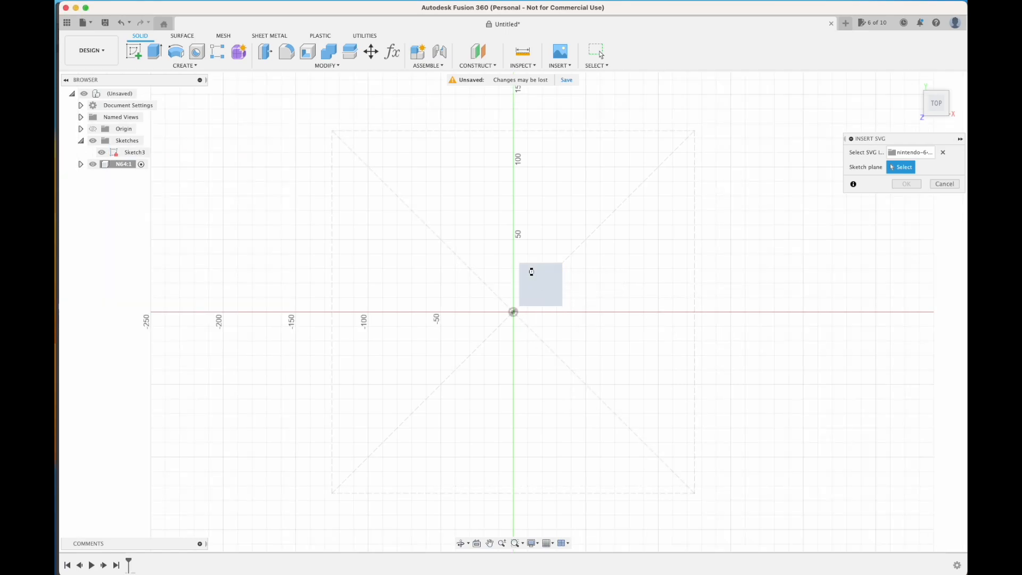
drag(539, 339, 370, 169)
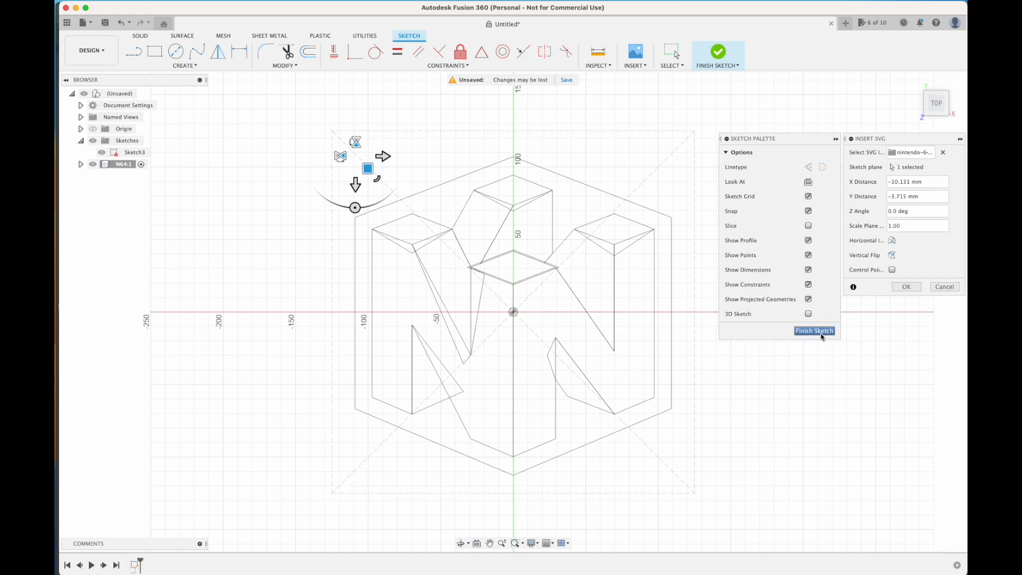
click(906, 287)
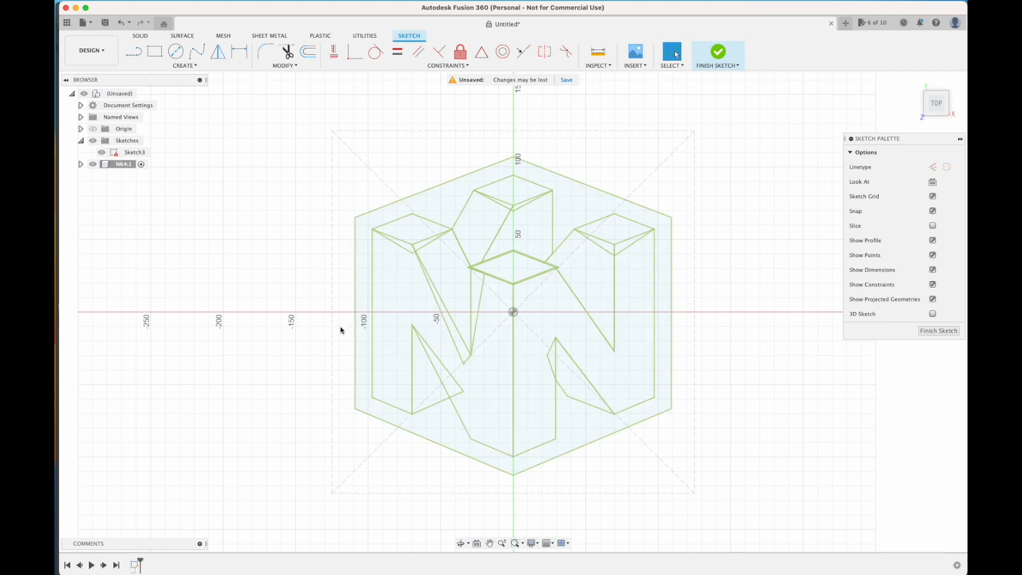
Check in Illustrator which regions of the logo belong to the front green N, and return to Fusion 360.
scroll(340, 330, up, 2)
middle_drag(340, 270, 326, 282)
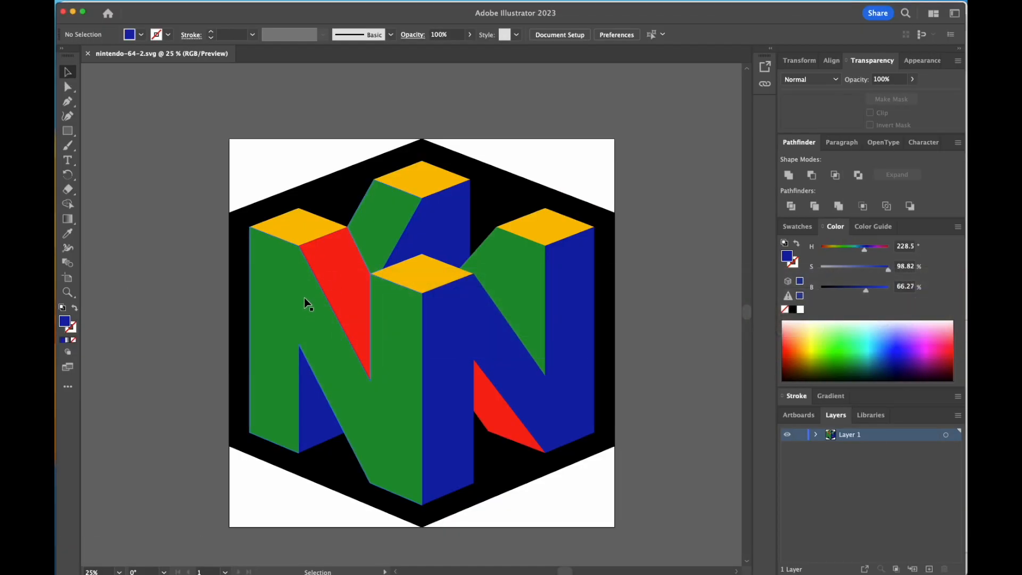
key(super+Tab)
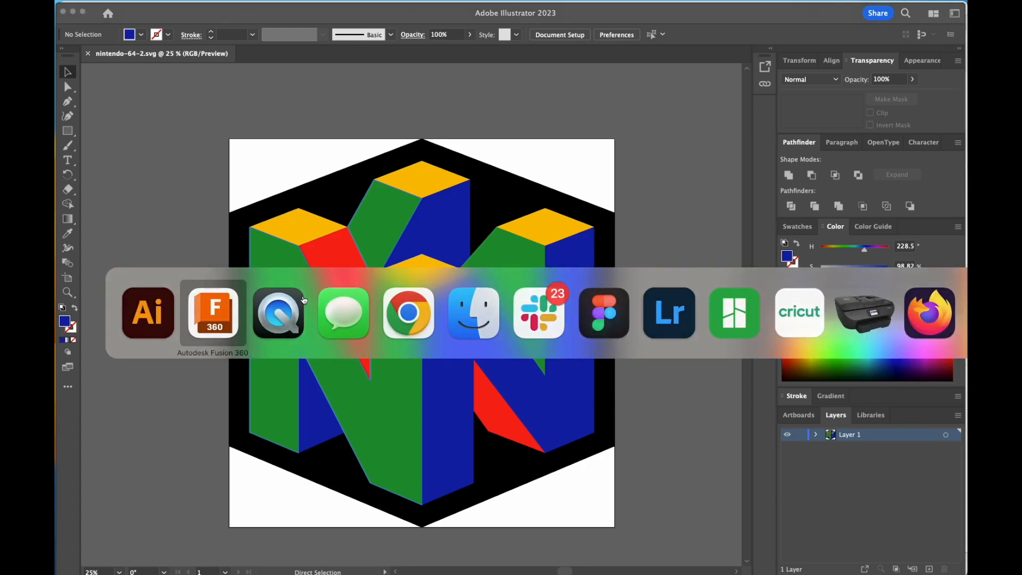
scroll(396, 317, up, 5)
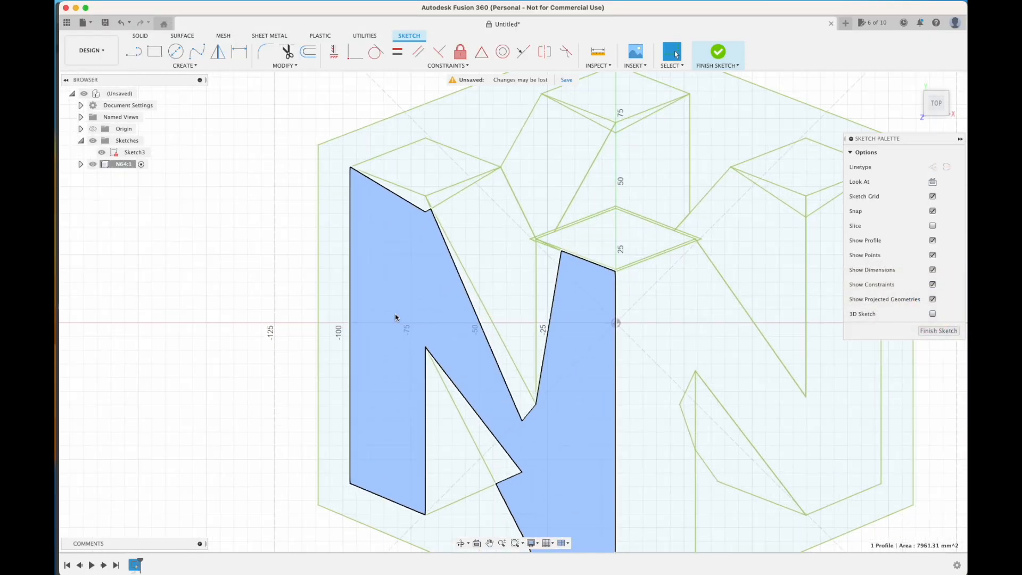
Clear the stray line selection and select the front green N's main profile with the sliver along its upper-left edge.
click(419, 161)
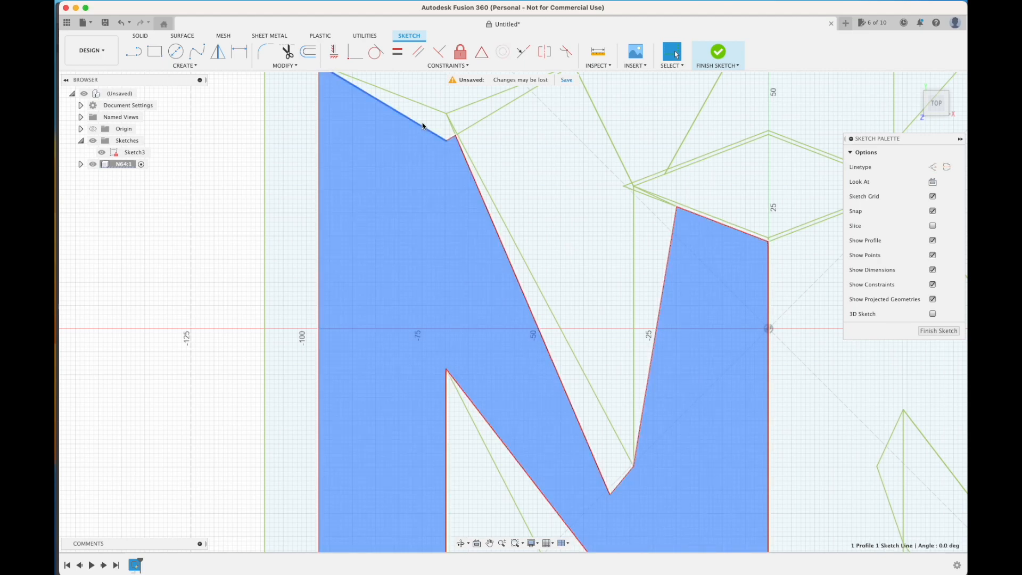
click(223, 147)
click(418, 114)
shift+click(417, 195)
scroll(418, 198, down, 2)
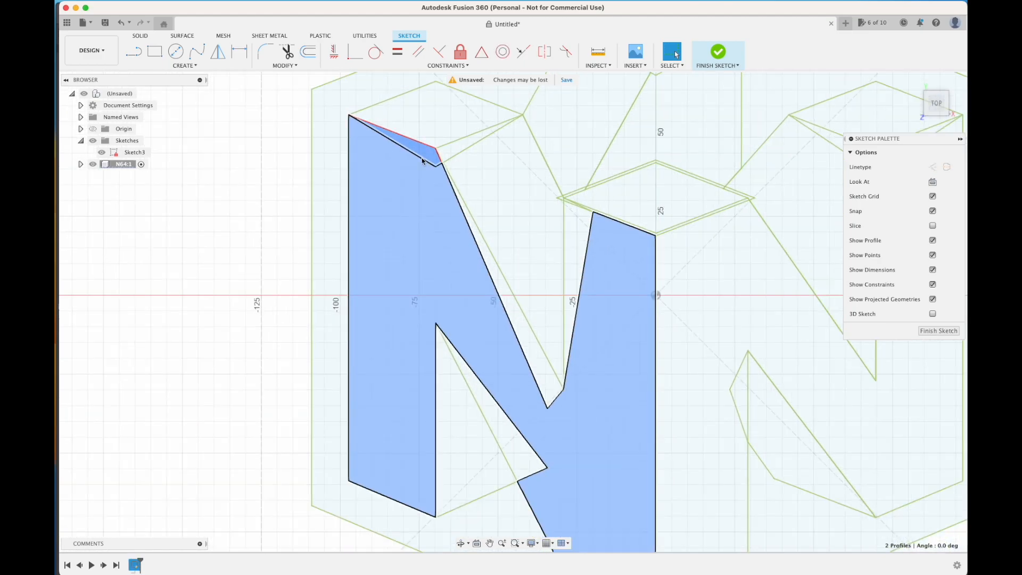
Add the slivers along both sides of the front green N's diagonal and the tiny corner profile to the selection.
scroll(519, 372, up, 1)
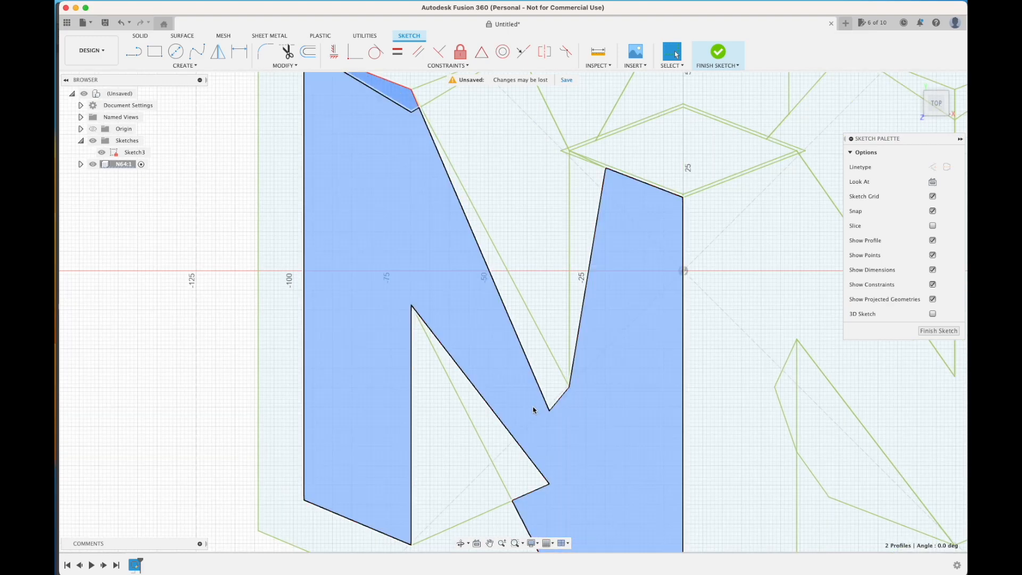
shift+click(512, 452)
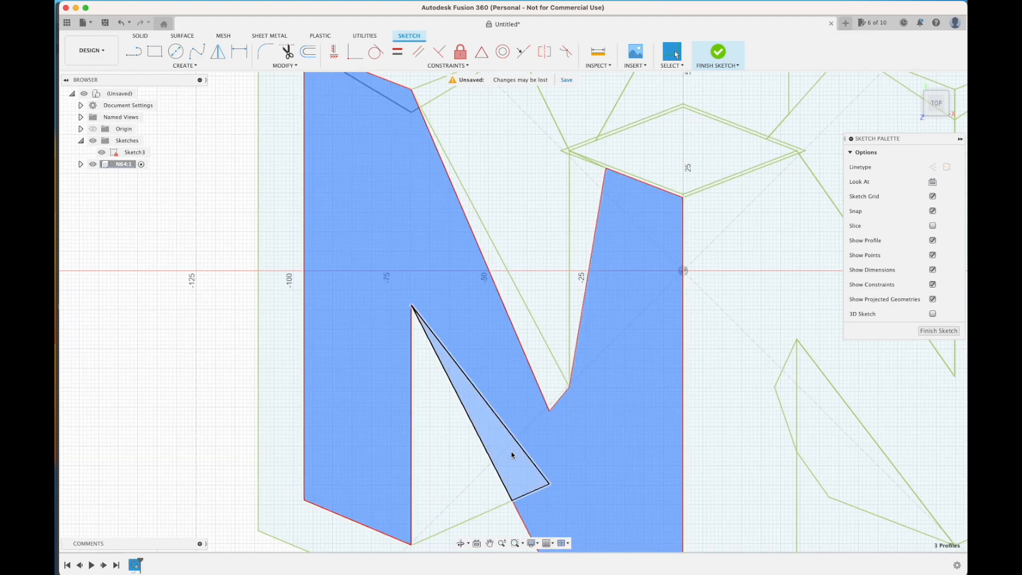
scroll(511, 452, down, 1)
shift+click(534, 379)
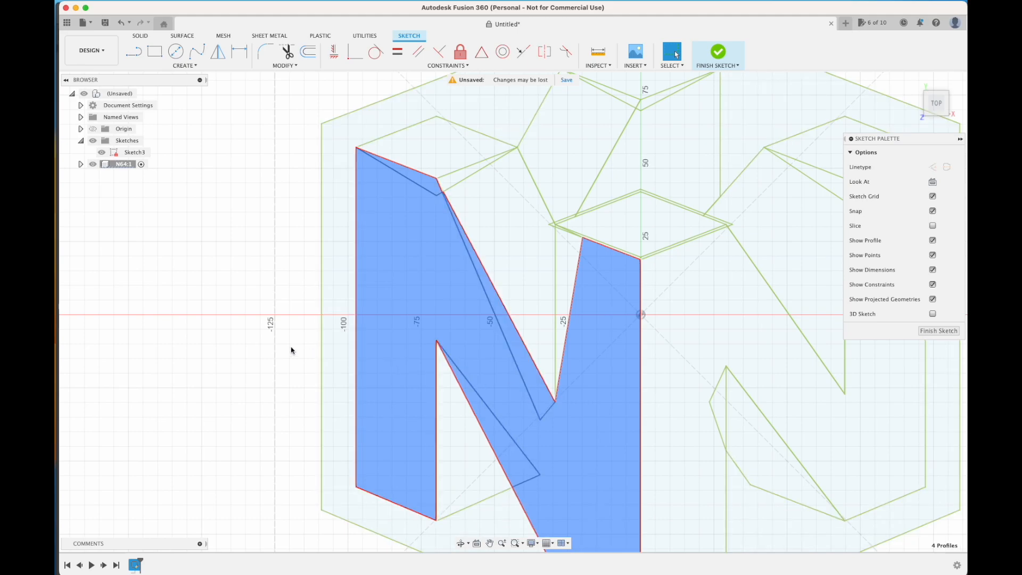
scroll(407, 235, up, 8)
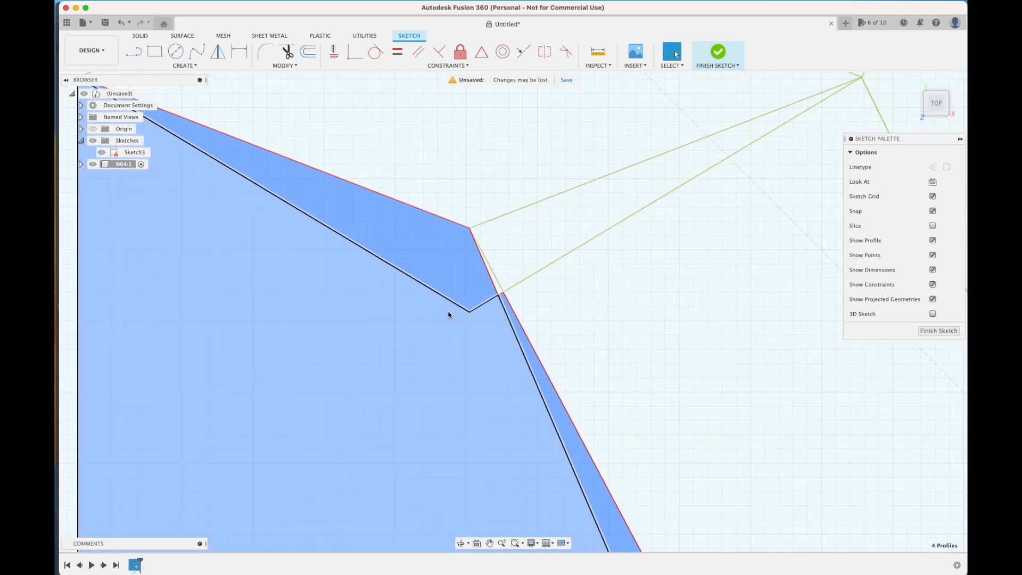
shift+click(448, 314)
scroll(622, 232, down, 4)
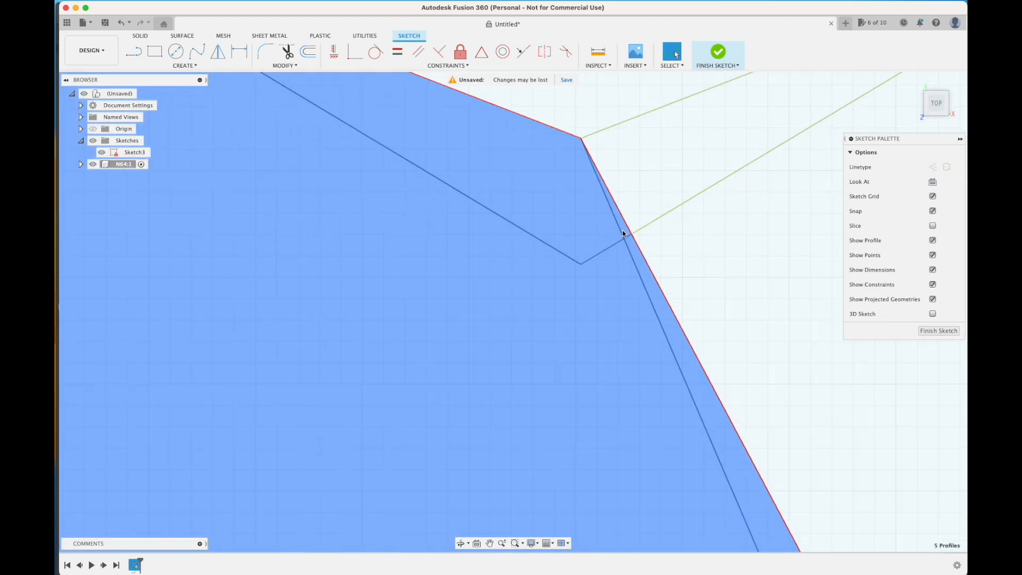
Add the wedge and thin edge profiles at the top of the front green N's inner column to the selection.
scroll(620, 234, down, 4)
scroll(499, 276, up, 8)
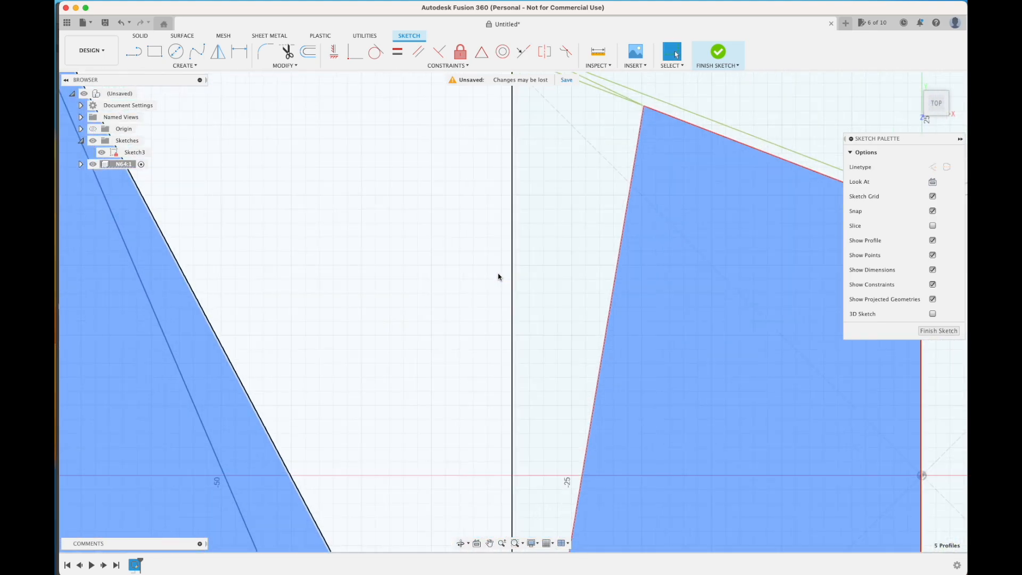
shift+click(577, 210)
middle_drag(578, 210, 489, 324)
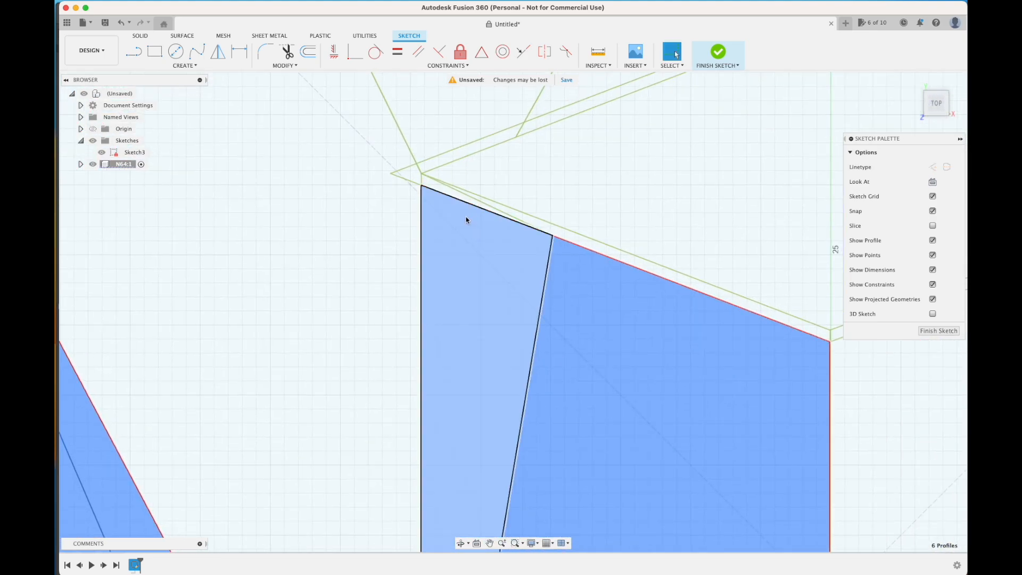
shift+click(469, 200)
shift+click(631, 264)
scroll(628, 269, down, 8)
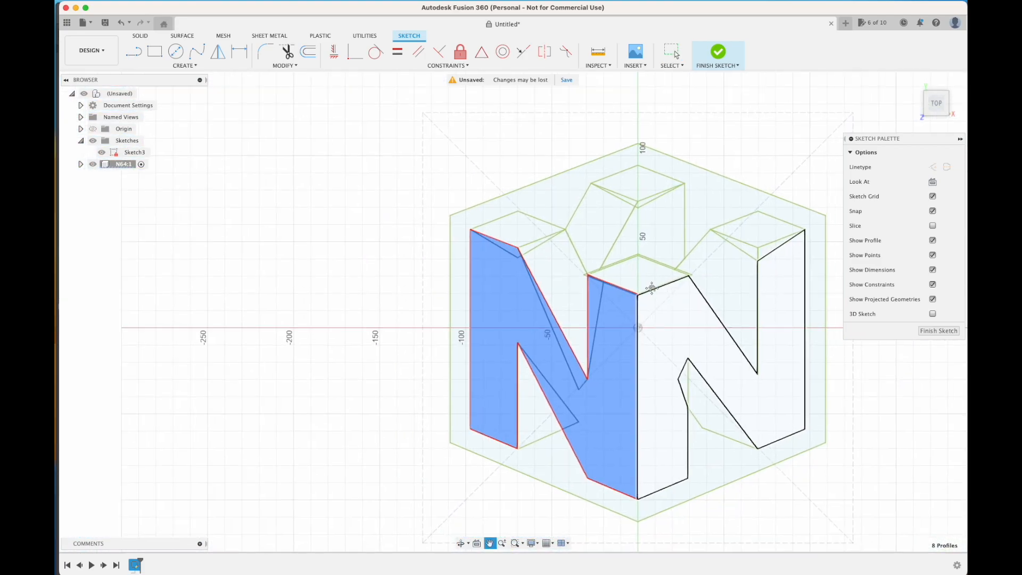
Check the colours in Illustrator and add the right-hand green side face's three profiles to the Fusion 360 selection.
key(super+Tab)
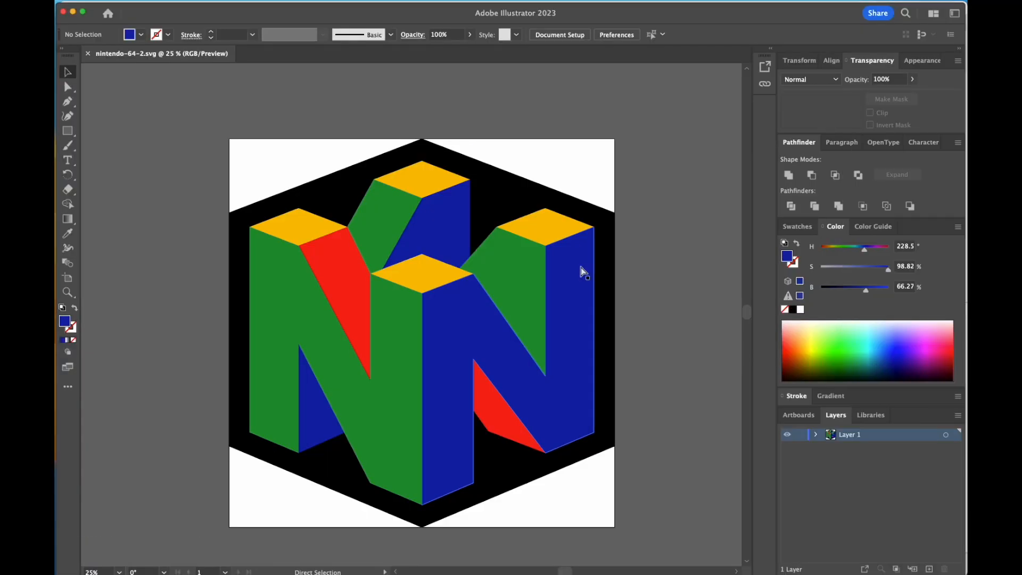
key(super+Tab)
scroll(726, 287, up, 10)
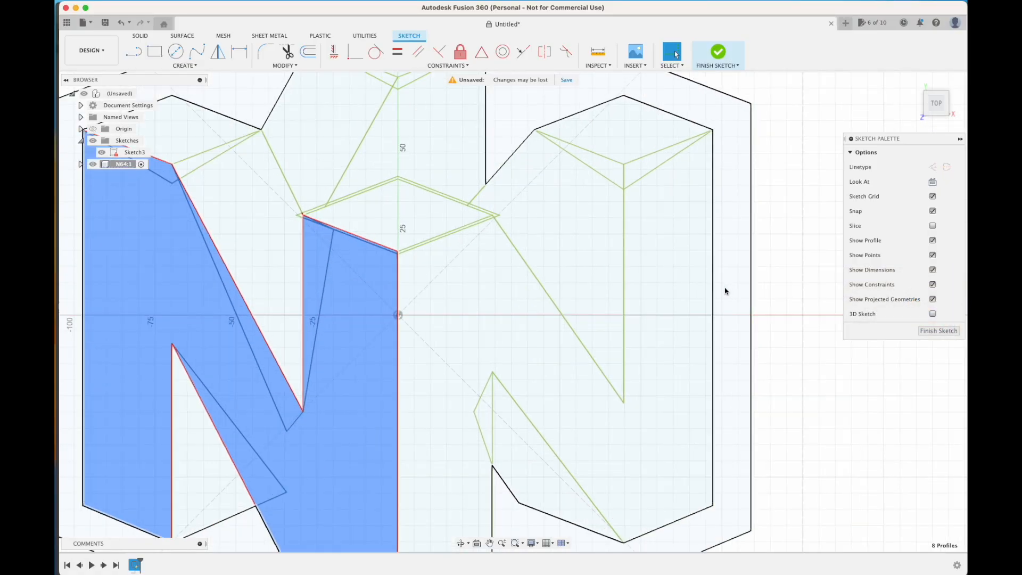
shift+click(527, 221)
scroll(647, 338, up, 6)
shift+click(649, 290)
scroll(602, 358, up, 5)
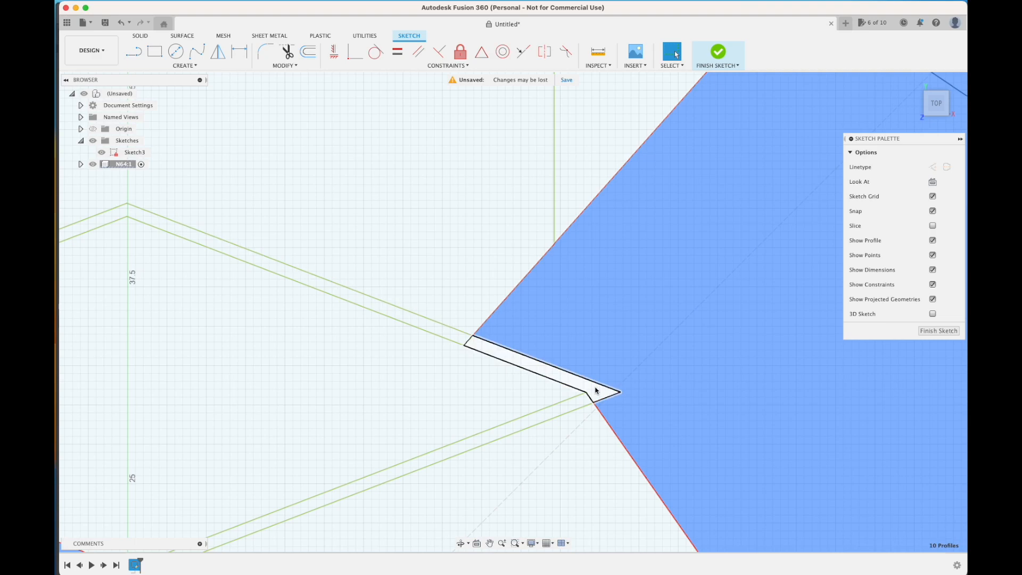
shift+click(598, 387)
scroll(588, 366, down, 10)
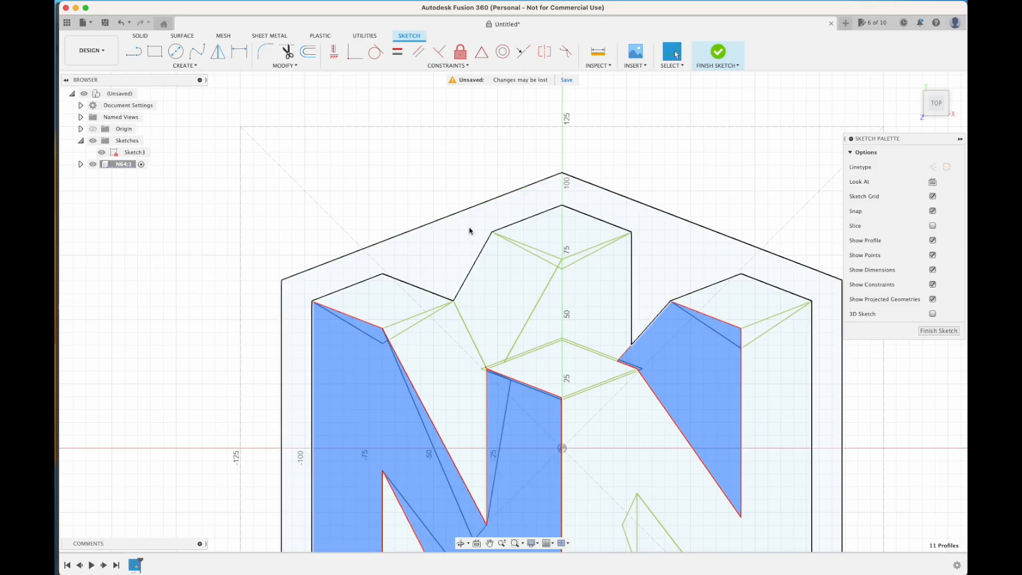
Add the rear green face's main profile and its upper sliver to the selection.
scroll(468, 229, up, 8)
shift+click(706, 326)
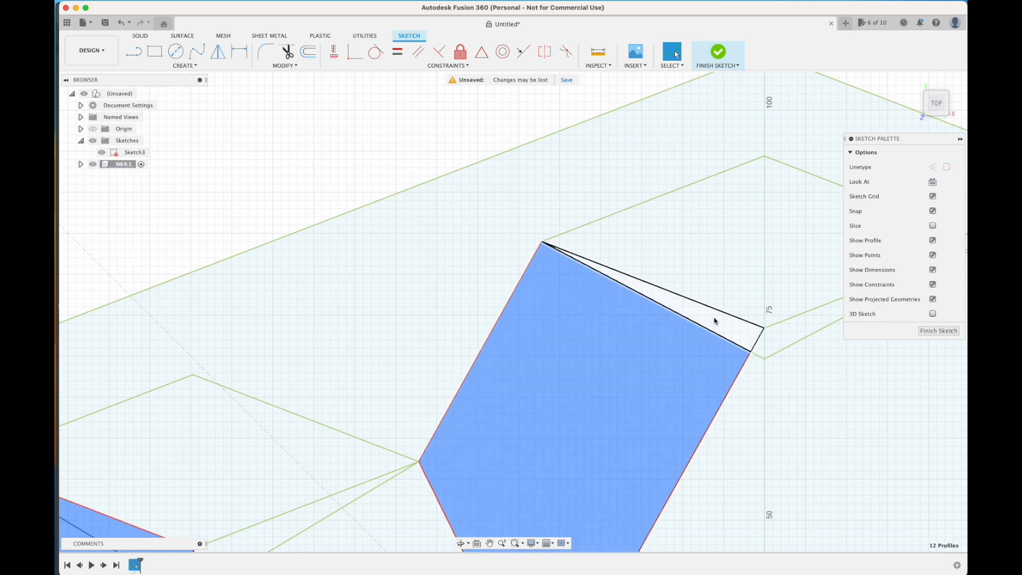
shift+click(717, 320)
scroll(695, 347, down, 2)
scroll(690, 345, down, 2)
scroll(623, 318, up, 6)
scroll(622, 314, down, 2)
scroll(622, 314, down, 8)
Add the thin strip at the lower end of the rear green face to the selection.
scroll(628, 335, up, 7)
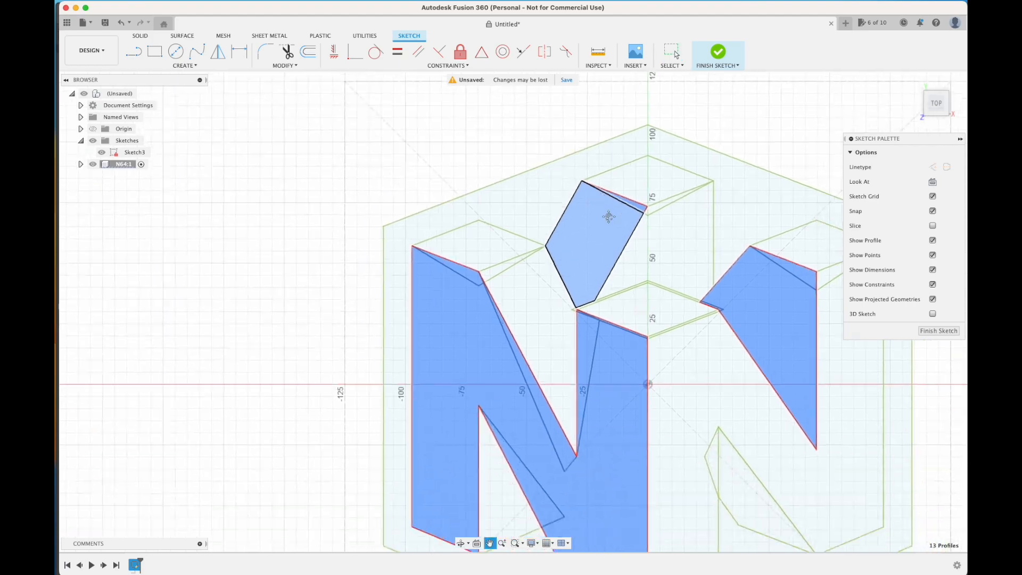
scroll(592, 274, up, 5)
shift+click(528, 294)
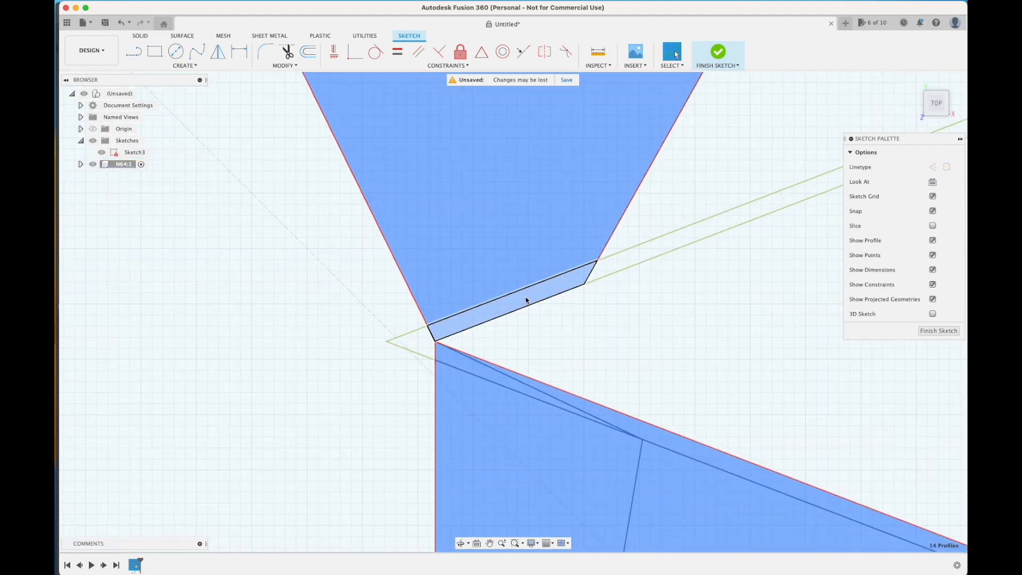
scroll(527, 295, down, 1)
scroll(527, 294, down, 8)
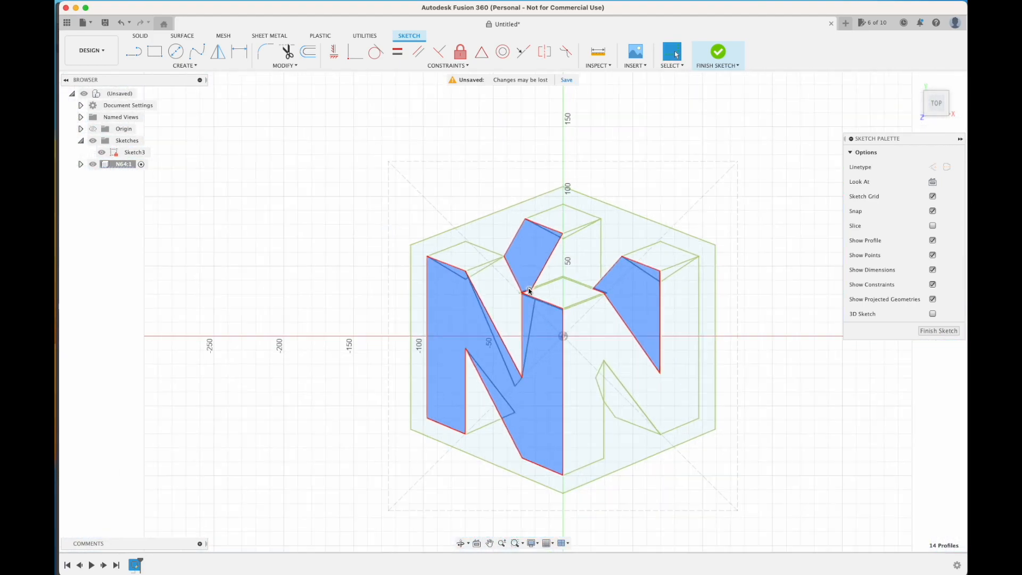
scroll(523, 316, up, 2)
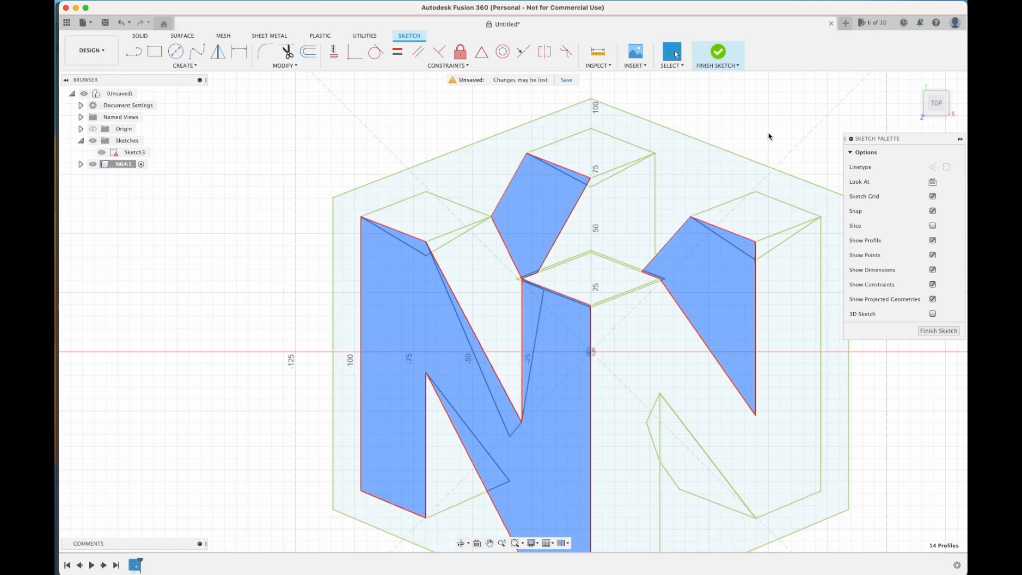
middle_drag(770, 136, 723, 112)
scroll(723, 112, down, 3)
middle_drag(720, 157, 651, 198)
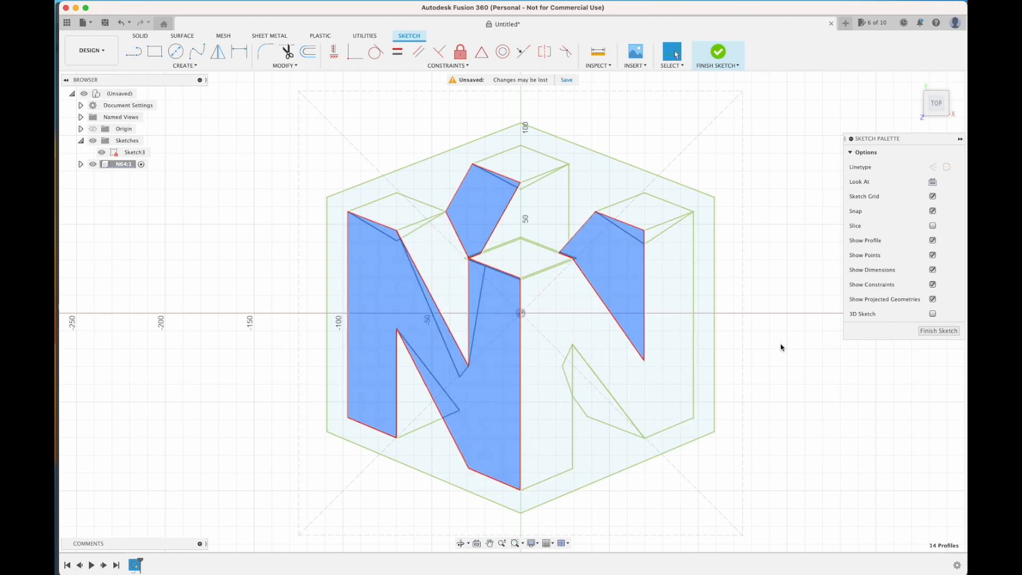
Start an Extrude and select the front green N's main profile and the wedge at the top of its outer column.
mouse_move(759, 312)
middle_down()
mouse_move(768, 317)
mouse_move(761, 294)
mouse_move(752, 299)
middle_up()
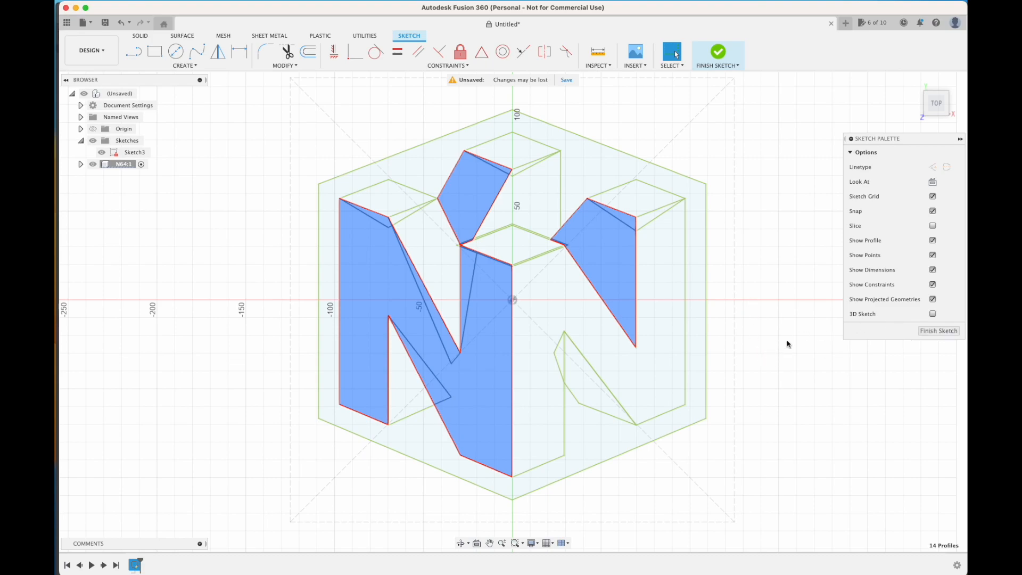
key(e)
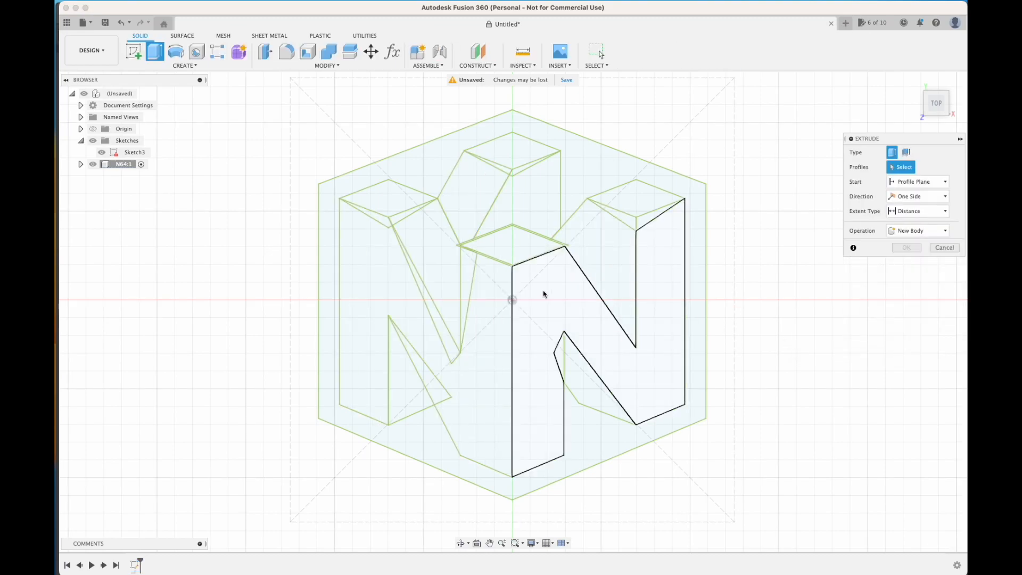
shift+middle_drag(381, 278, 487, 301)
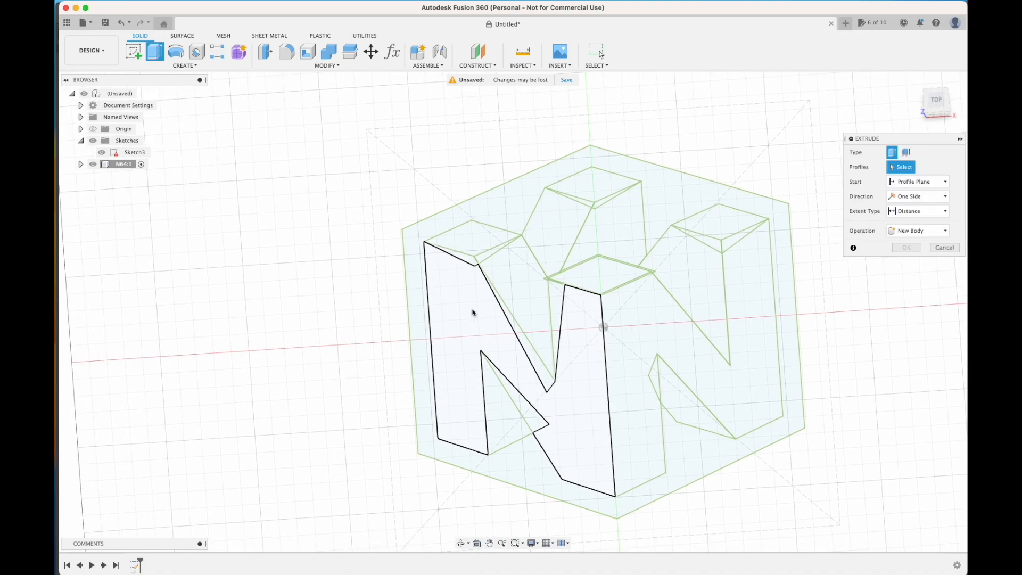
scroll(463, 314, up, 3)
click(459, 304)
scroll(459, 304, up, 3)
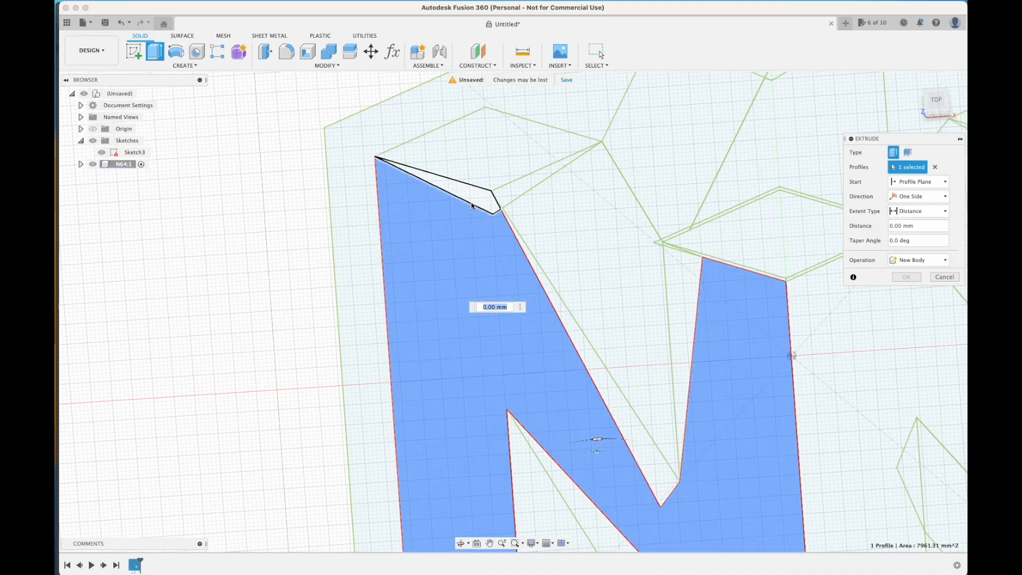
click(474, 199)
scroll(479, 224, down, 4)
Add the remaining slivers of the front green N and the rear green face's profiles to the extrusion.
scroll(532, 346, up, 4)
click(548, 342)
click(577, 234)
middle_drag(628, 127, 646, 278)
click(639, 340)
click(553, 175)
middle_drag(687, 159, 698, 219)
Add the three profiles of the right-hand green side face to the extrusion.
scroll(638, 240, down, 5)
middle_drag(655, 319, 509, 362)
scroll(559, 229, up, 3)
click(548, 218)
click(495, 266)
scroll(553, 340, up, 3)
click(554, 340)
middle_drag(319, 303, 641, 313)
Add the last missing green profile on the front N and set the extrusion distance to 0.8 mm.
scroll(633, 298, down, 6)
scroll(420, 249, up, 6)
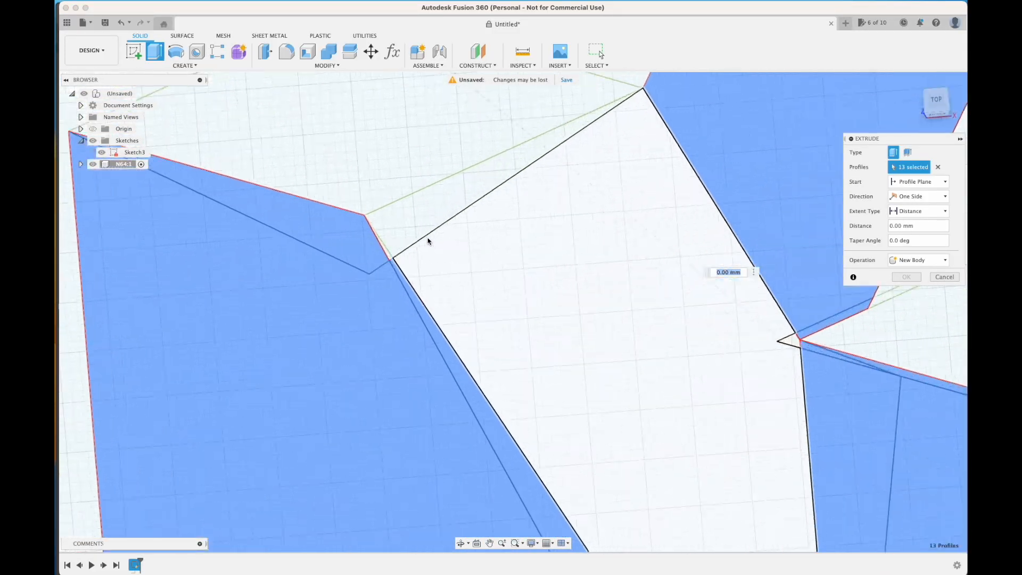
click(315, 270)
scroll(522, 274, down, 5)
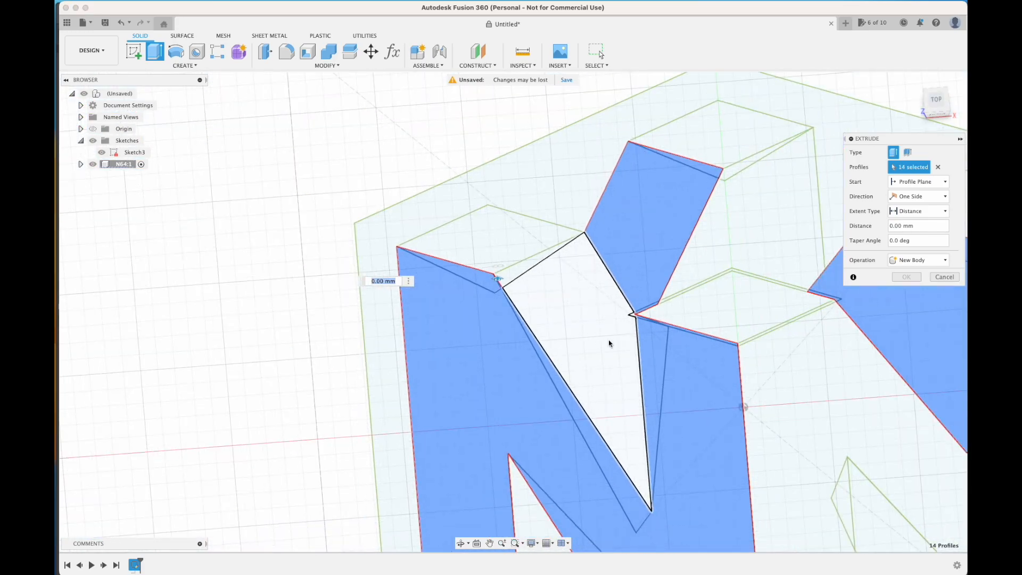
scroll(609, 343, down, 5)
shift+middle_drag(623, 326, 673, 307)
scroll(562, 290, up, 3)
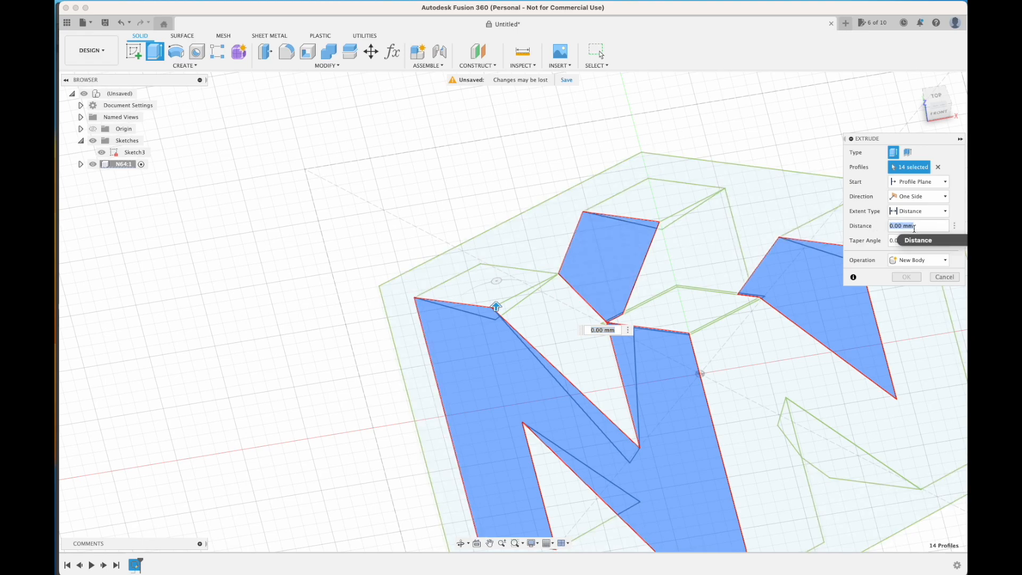
text(.8)
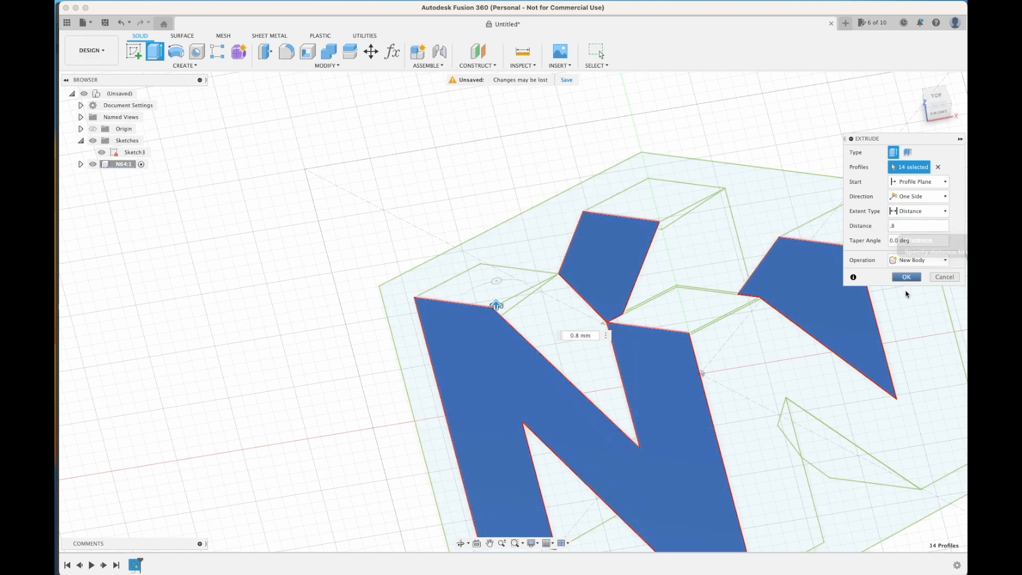
Inspect the extrusion preview's thickness along the edges of the green faces and confirm the extrusion.
scroll(717, 270, down, 3)
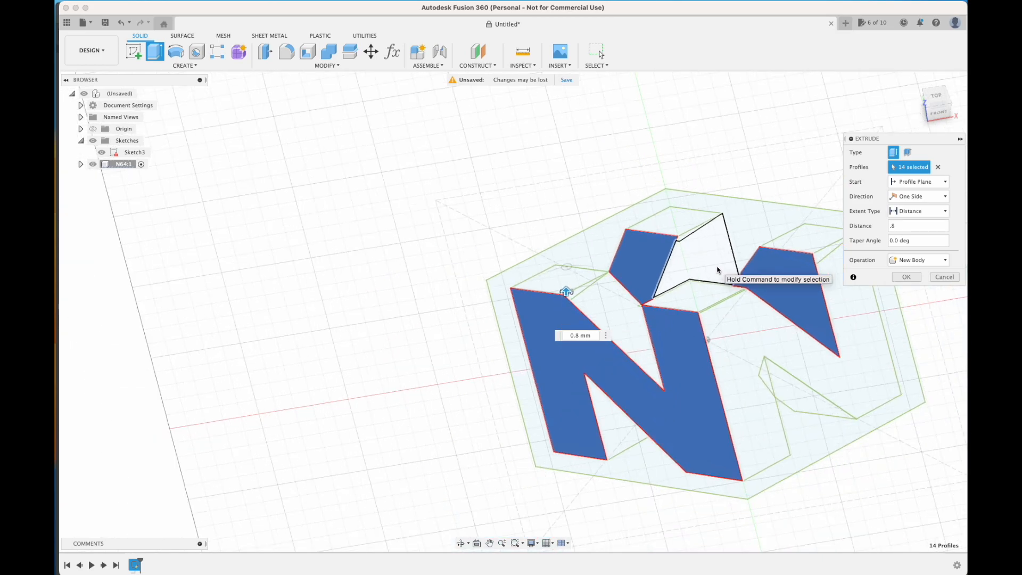
middle_drag(768, 323, 721, 325)
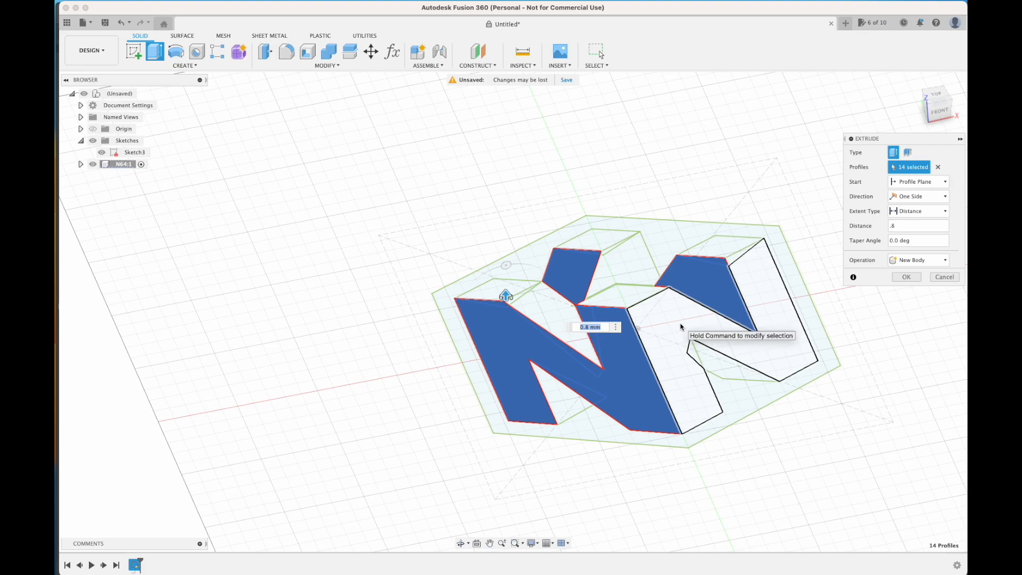
scroll(680, 327, up, 1)
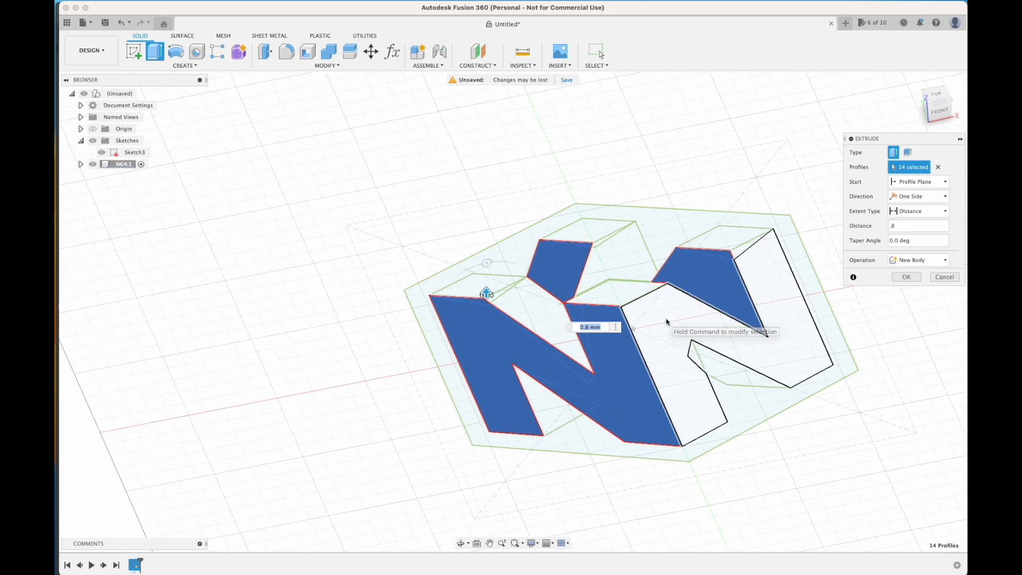
scroll(667, 321, up, 5)
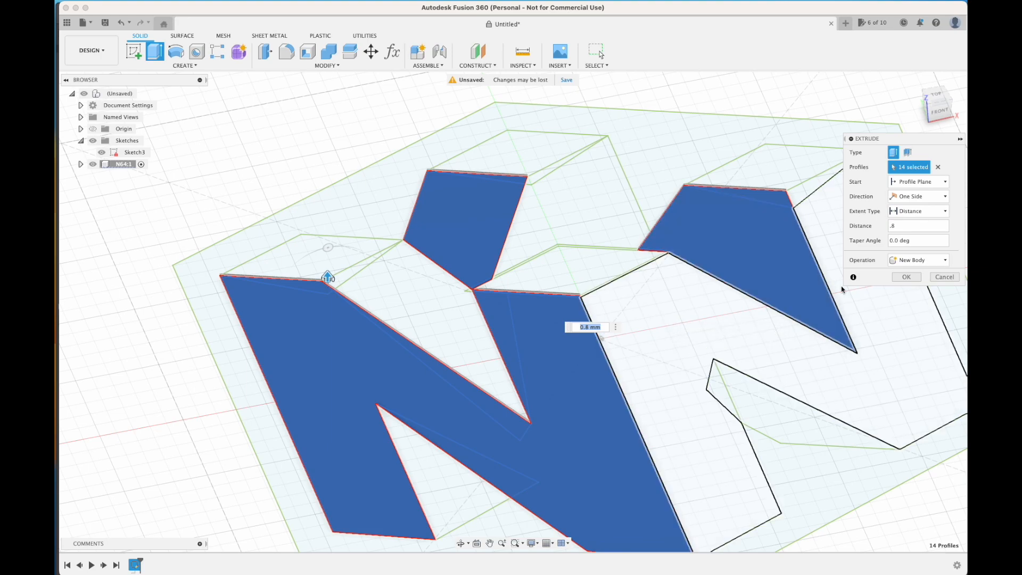
scroll(612, 291, up, 3)
scroll(611, 291, up, 6)
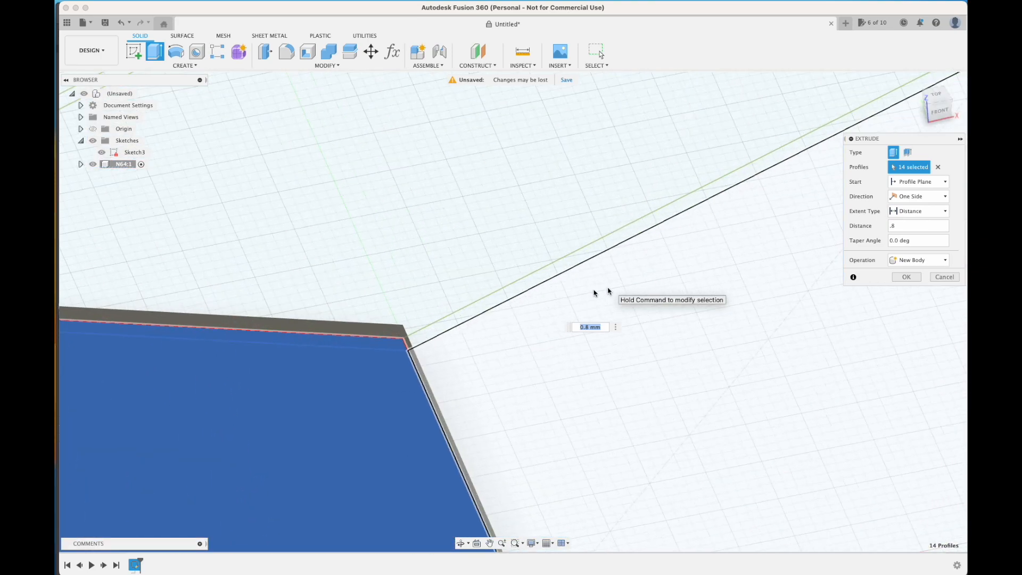
scroll(741, 249, down, 8)
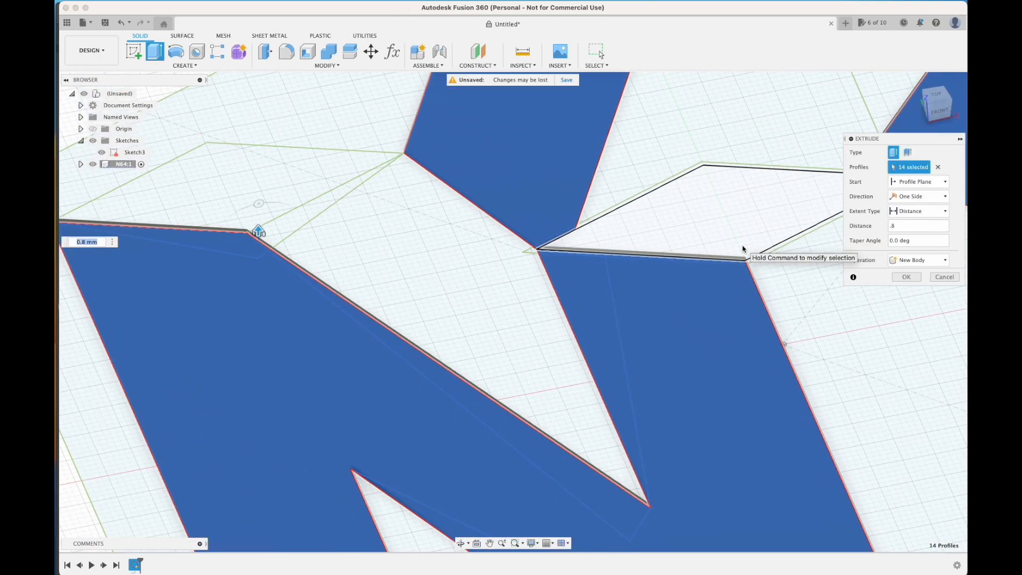
shift+middle_drag(774, 312, 782, 332)
scroll(782, 332, down, 10)
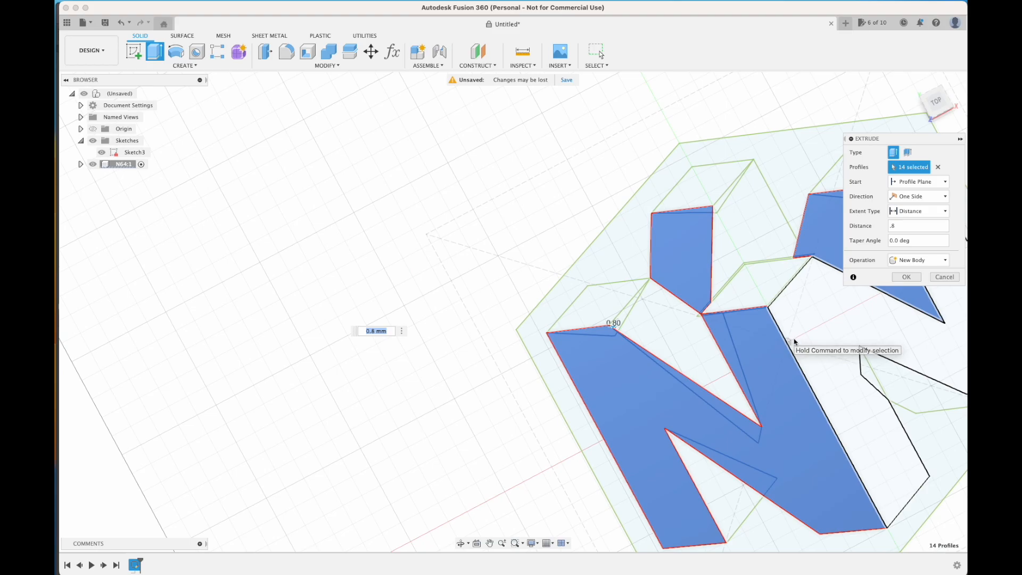
click(904, 276)
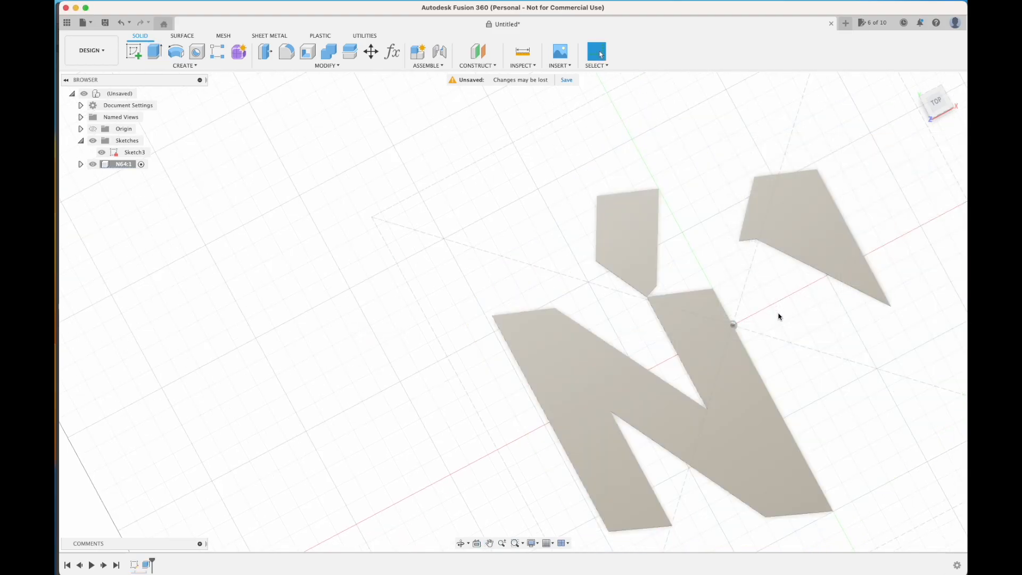
Check the logo's coloured faces in Illustrator against the extruded green faces and return to Fusion 360.
scroll(777, 315, up, 5)
shift+middle_drag(777, 314, 677, 303)
scroll(677, 303, down, 5)
key(super+Tab)
key(super+Tab)
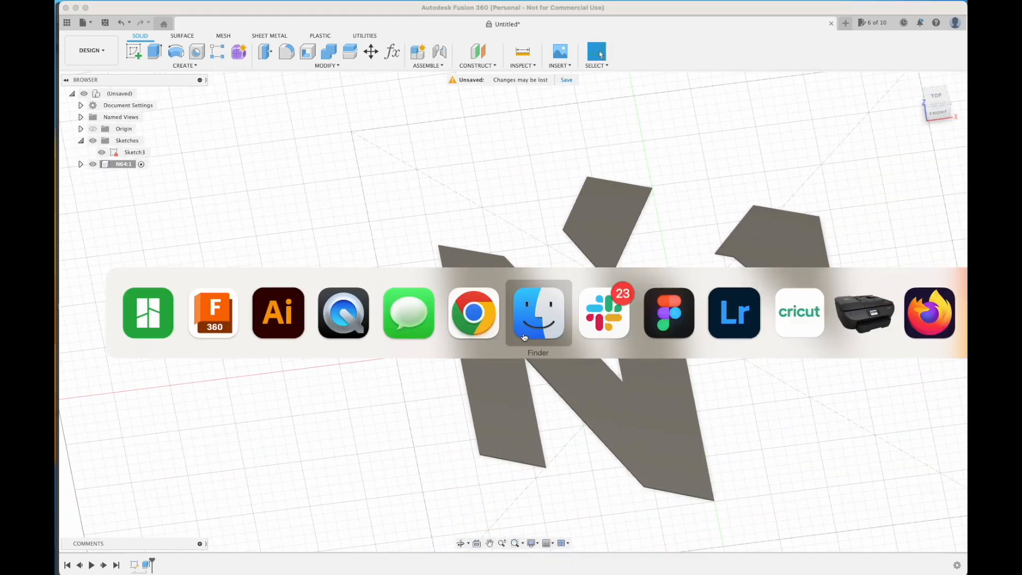
click(285, 325)
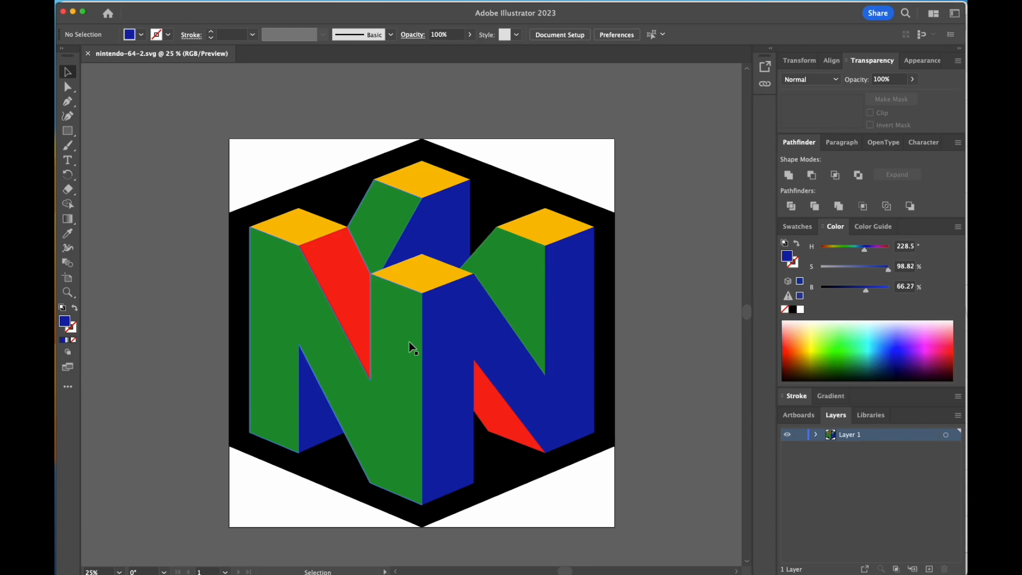
key(super+Tab)
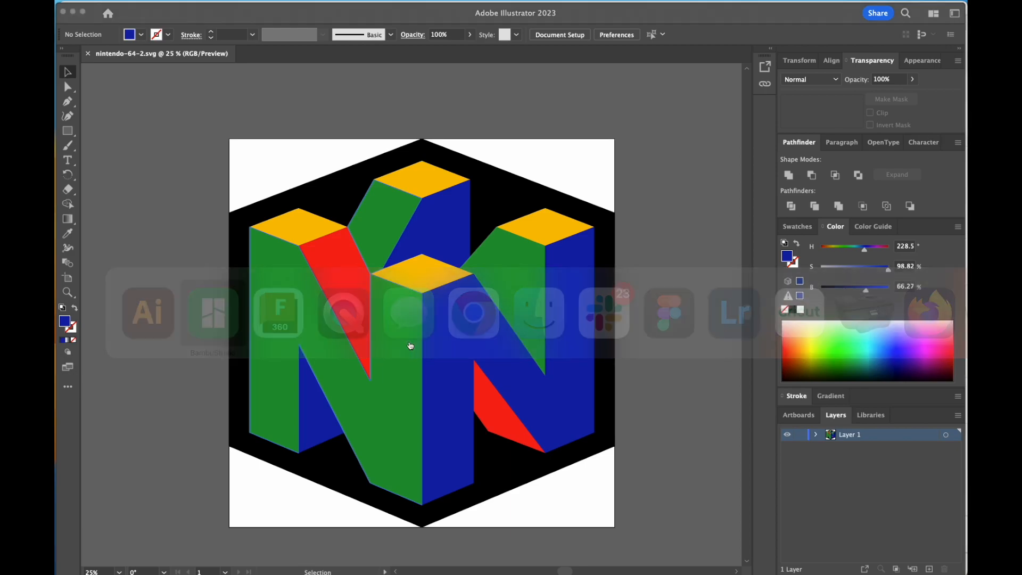
key(super+Tab)
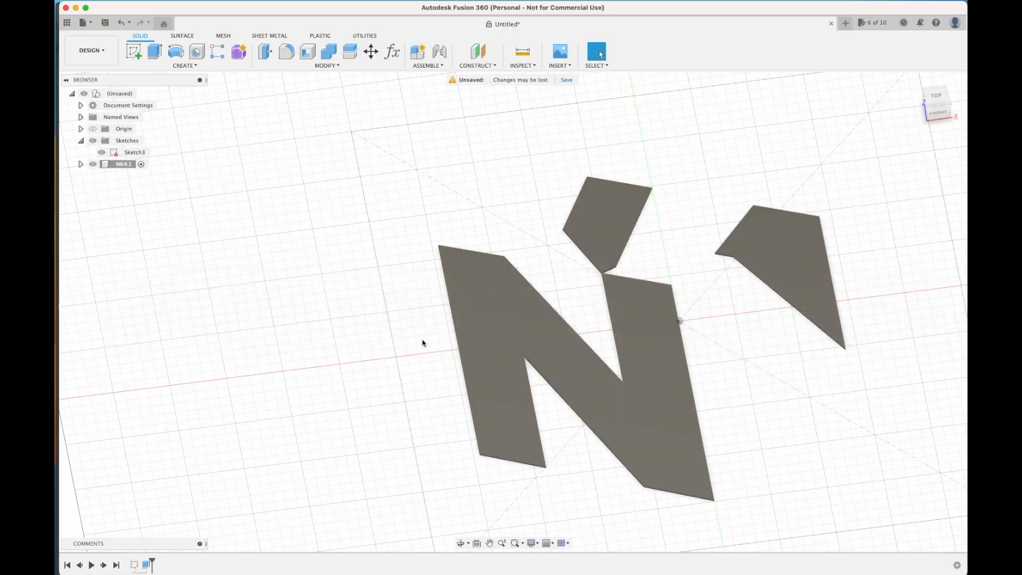
Expand the N64 component's sketches and show Sketch1 again over the extruded green faces.
shift+middle_drag(657, 391, 677, 367)
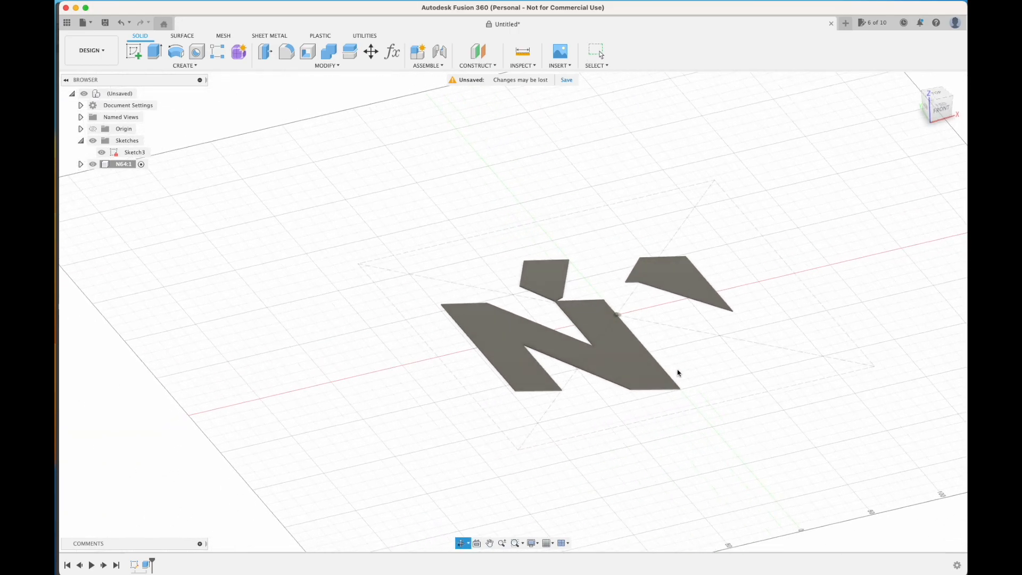
click(81, 164)
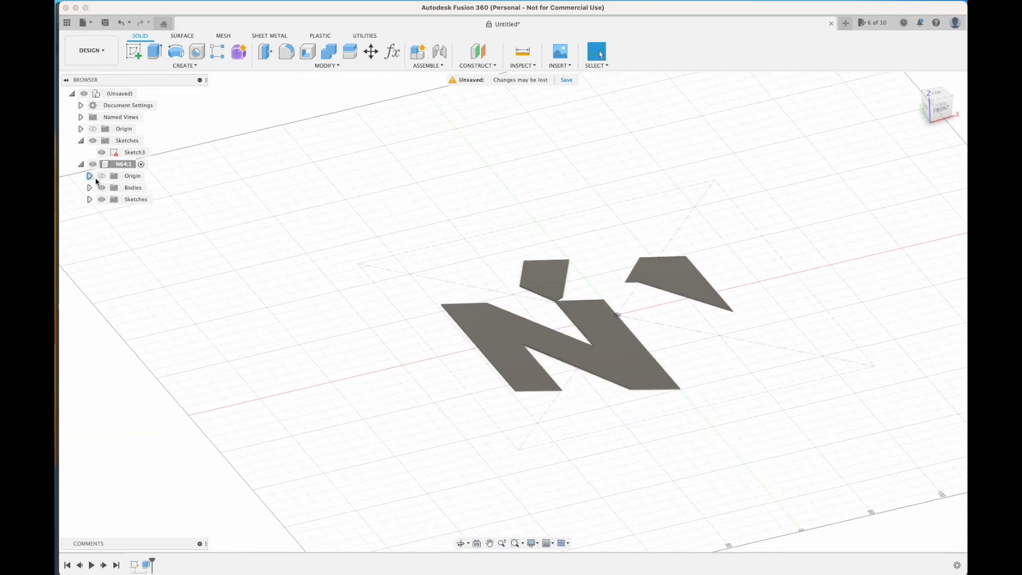
click(89, 200)
click(110, 212)
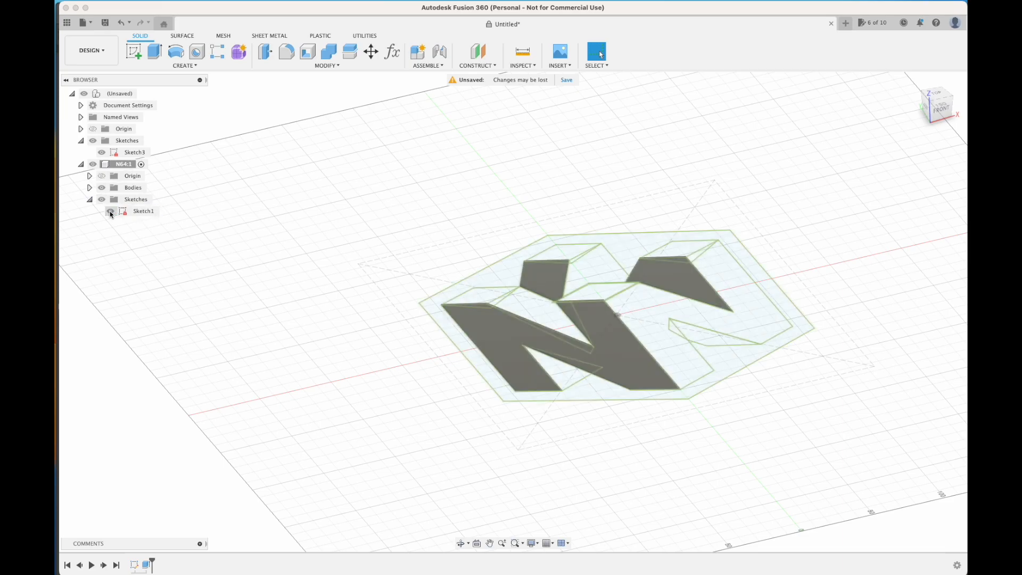
shift+middle_drag(422, 331, 374, 325)
Look up the red faces of the logo in Illustrator and return to Fusion 360.
key(super+Tab)
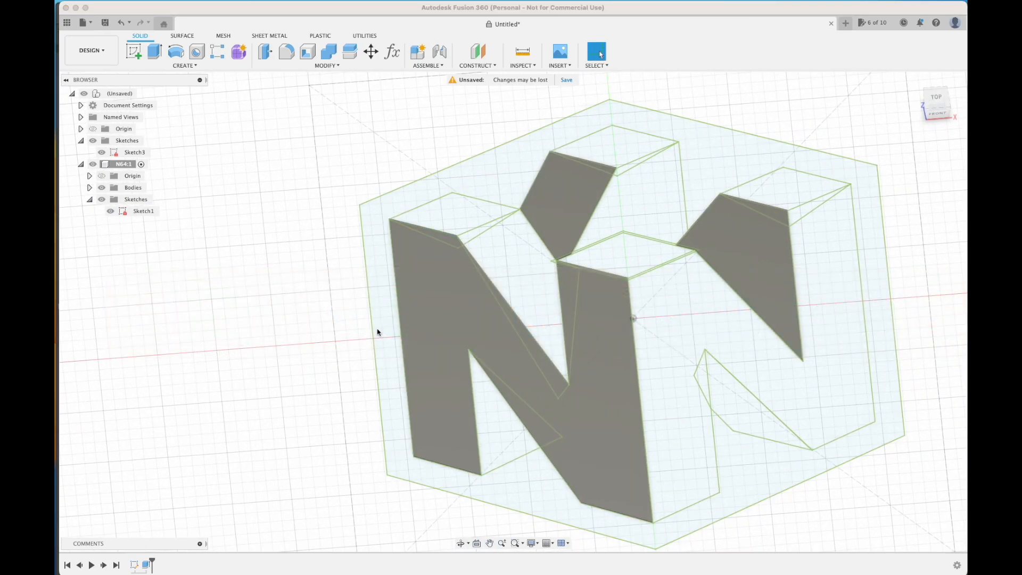
click(301, 327)
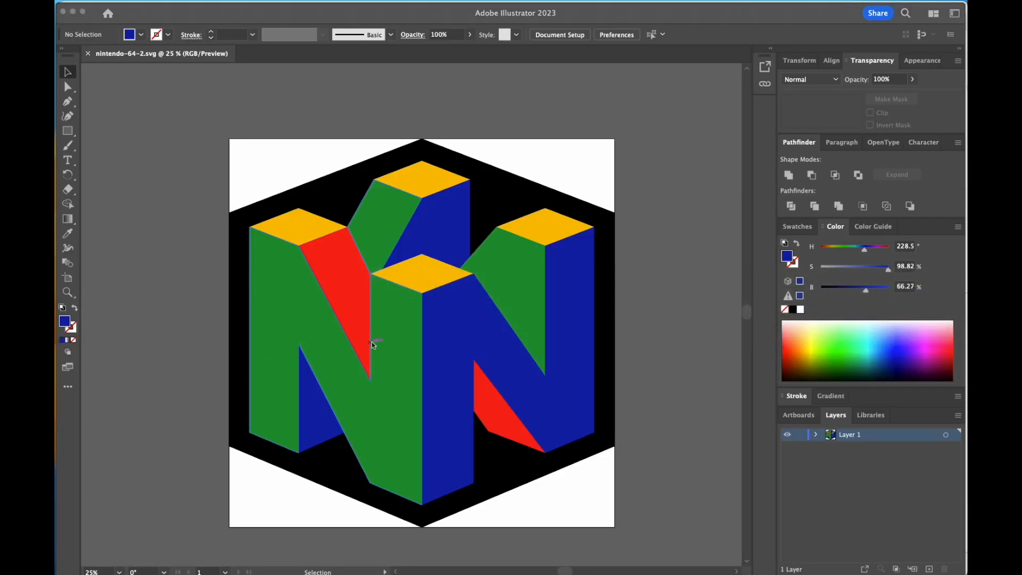
key(super+Tab)
key(super+Tab)
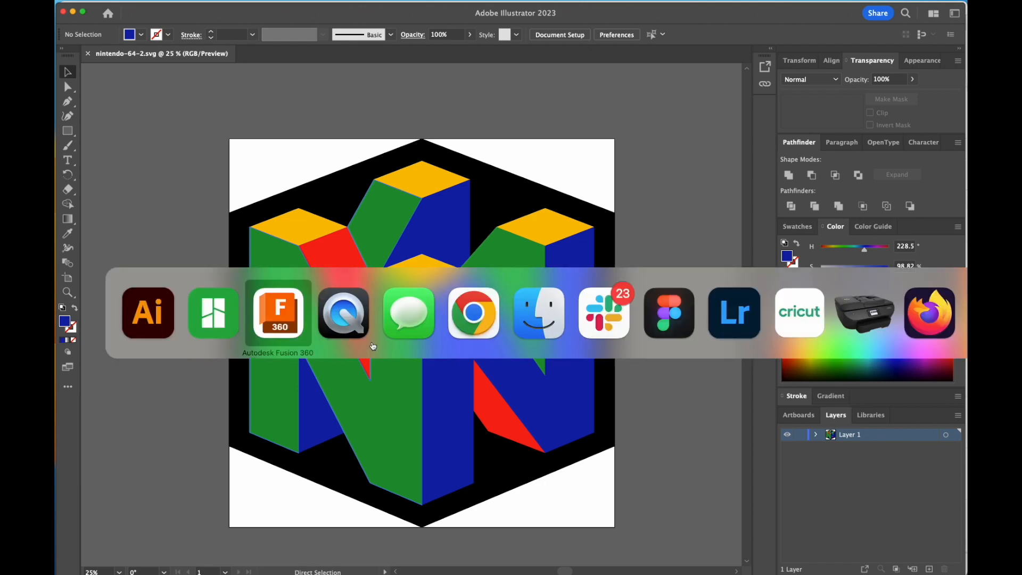
Select the four profiles of the two red faces and extrude them 0.8 mm as new bodies.
click(89, 190)
click(140, 199)
click(90, 188)
scroll(576, 317, up, 10)
click(577, 318)
click(481, 328)
text(e.8)
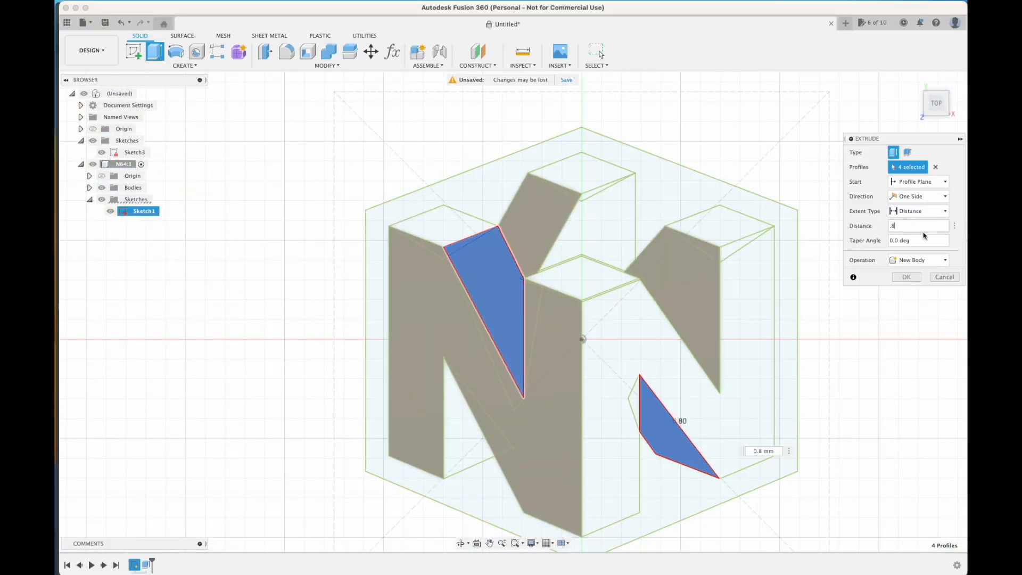
key(Return)
Select the seven profiles of the blue faces and extrude them 0.8 mm.
scroll(575, 344, up, 10)
shift+click(574, 345)
scroll(547, 358, down, 10)
scroll(695, 395, up, 10)
click(935, 102)
text(e.8)
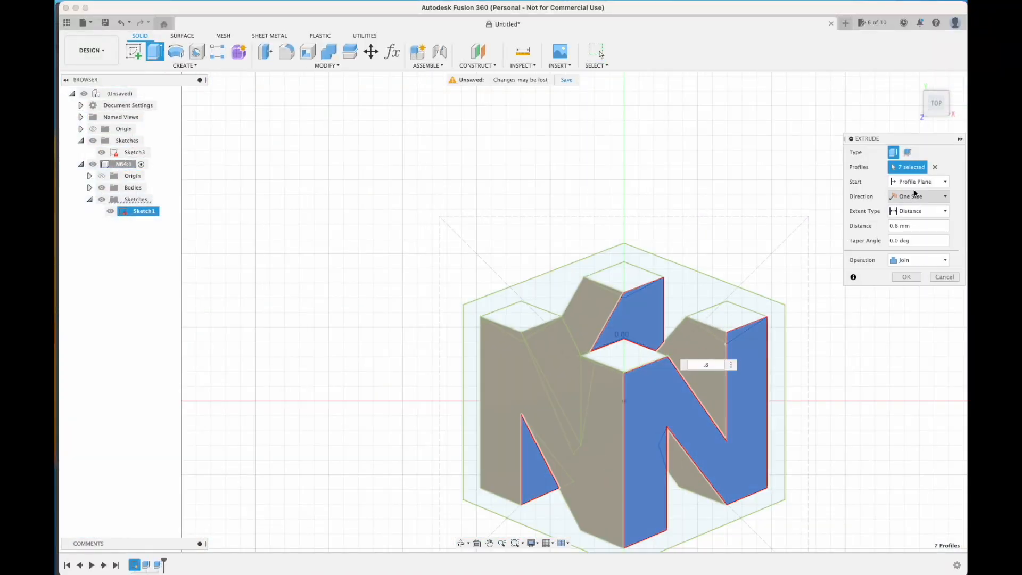
key(Return)
Edit the logo sketch, draw a short line at the narrow sliver profile and finish the sketch.
scroll(593, 444, up, 10)
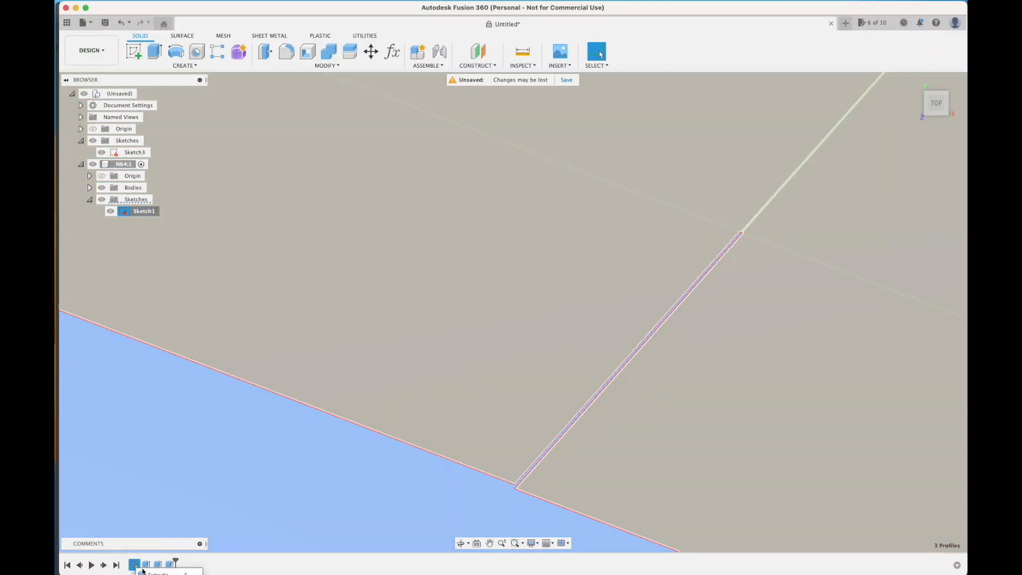
scroll(560, 282, up, 5)
double_click(135, 564)
key(l)
click(424, 397)
click(426, 434)
click(717, 52)
Edit the green faces' extrusion to update its profiles after the sketch change.
click(602, 375)
scroll(603, 375, up, 5)
double_click(146, 565)
key(Return)
Extrude the profiles of the yellow top faces of the columns.
scroll(534, 458, down, 10)
key(e)
key(Return)
scroll(533, 458, down, 10)
click(181, 564)
click(885, 470)
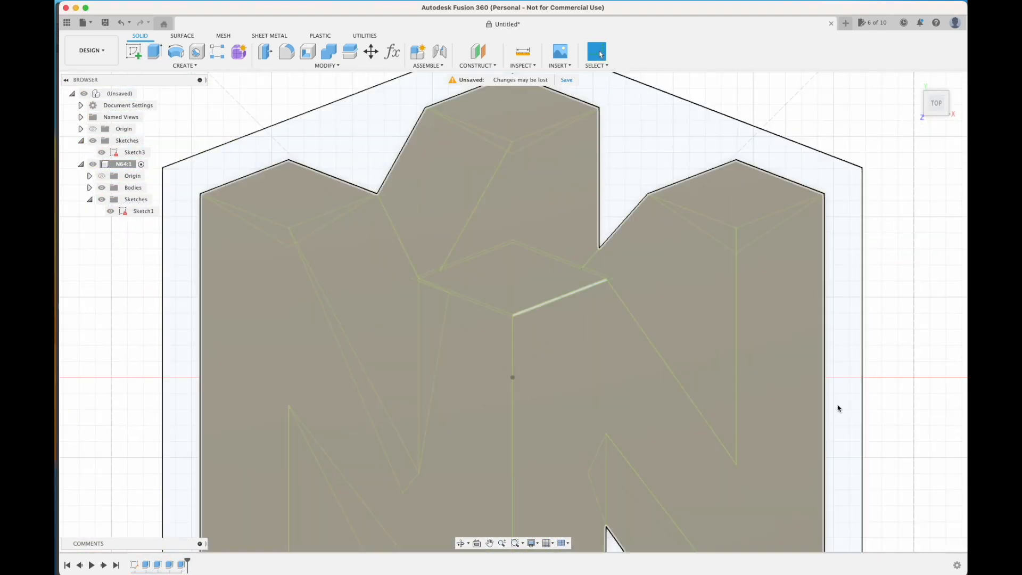
Edit the yellow top faces' extrusion to include the leftover profile beside the centre column's top.
scroll(542, 325, up, 5)
double_click(182, 564)
click(592, 246)
key(Return)
scroll(370, 452, down, 4)
click(182, 565)
key(Escape)
scroll(507, 409, down, 8)
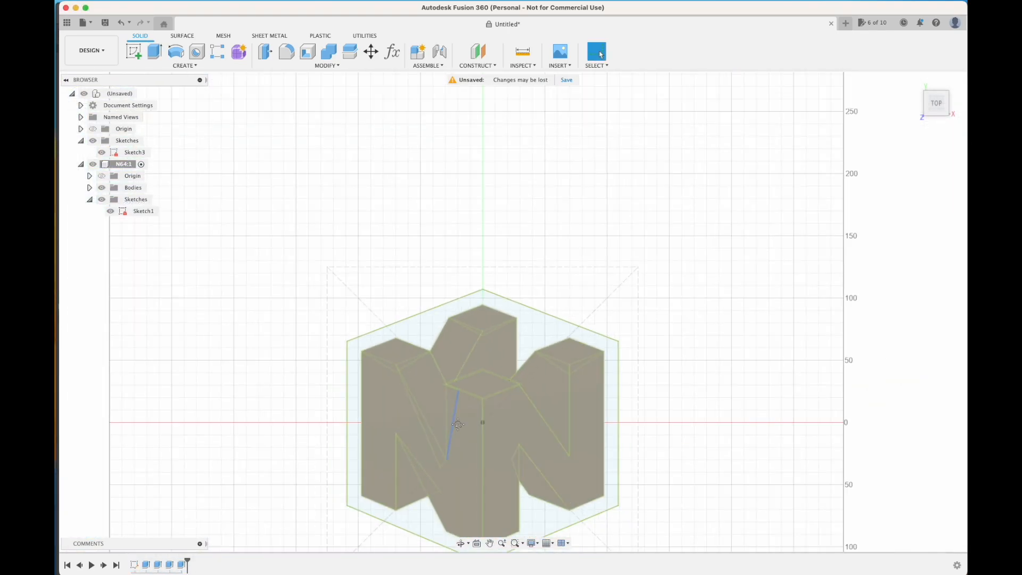
Expand the N64 component's bodies and apply the ABS (White) plastic appearance to the large right-facing N body.
middle_drag(453, 430, 321, 297)
scroll(281, 301, up, 5)
middle_drag(324, 248, 198, 293)
click(90, 200)
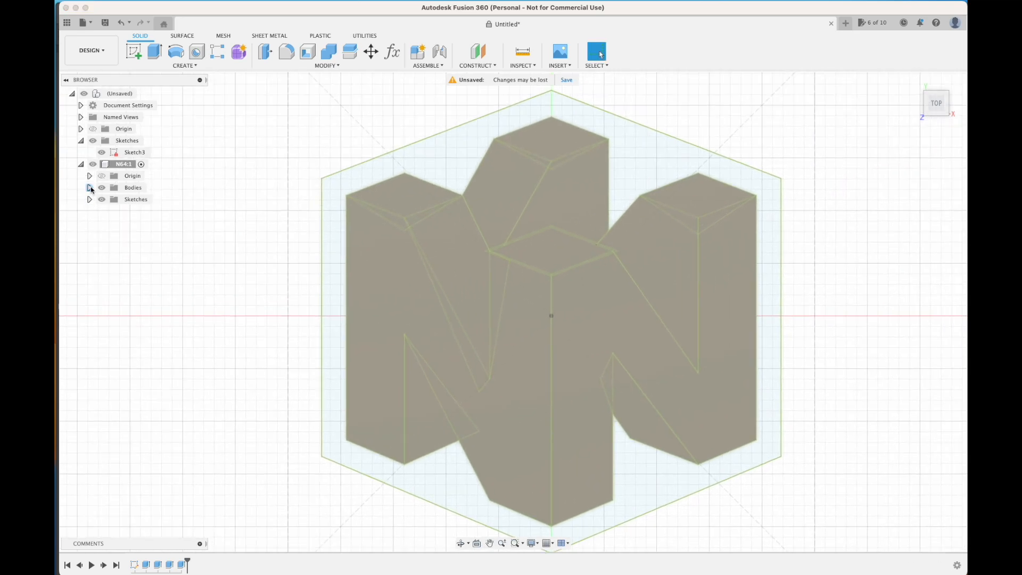
click(89, 187)
click(141, 199)
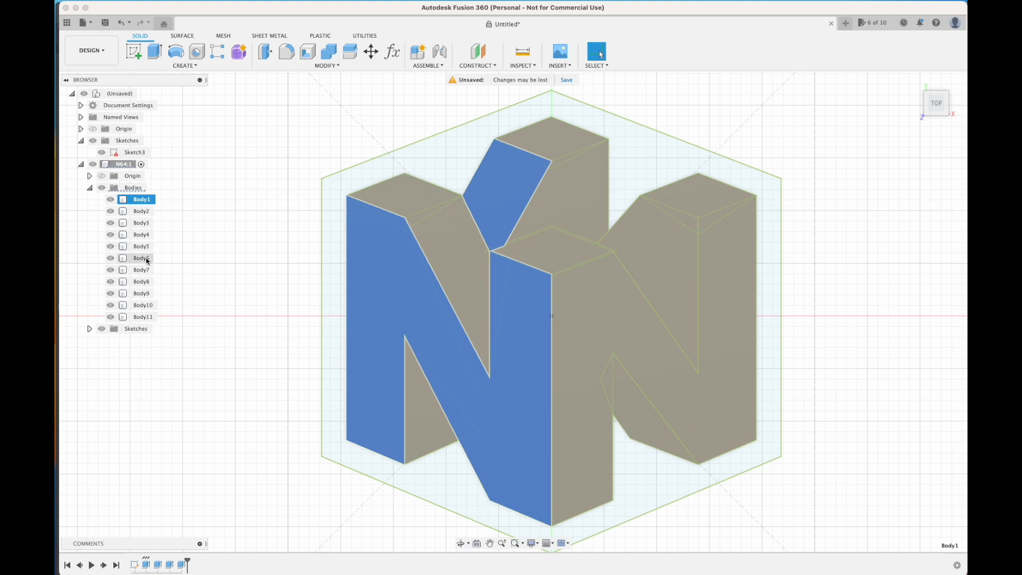
click(218, 220)
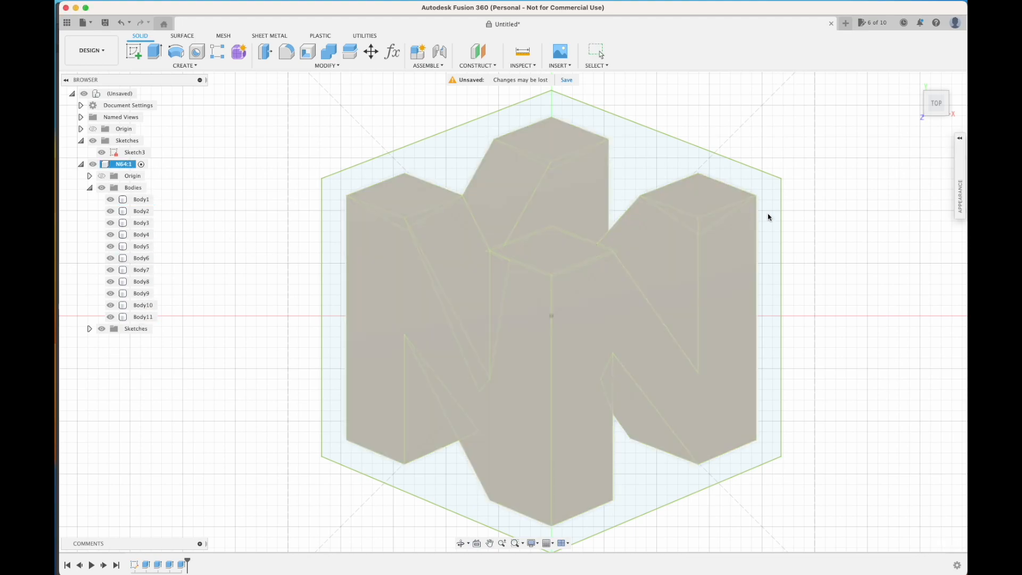
click(961, 139)
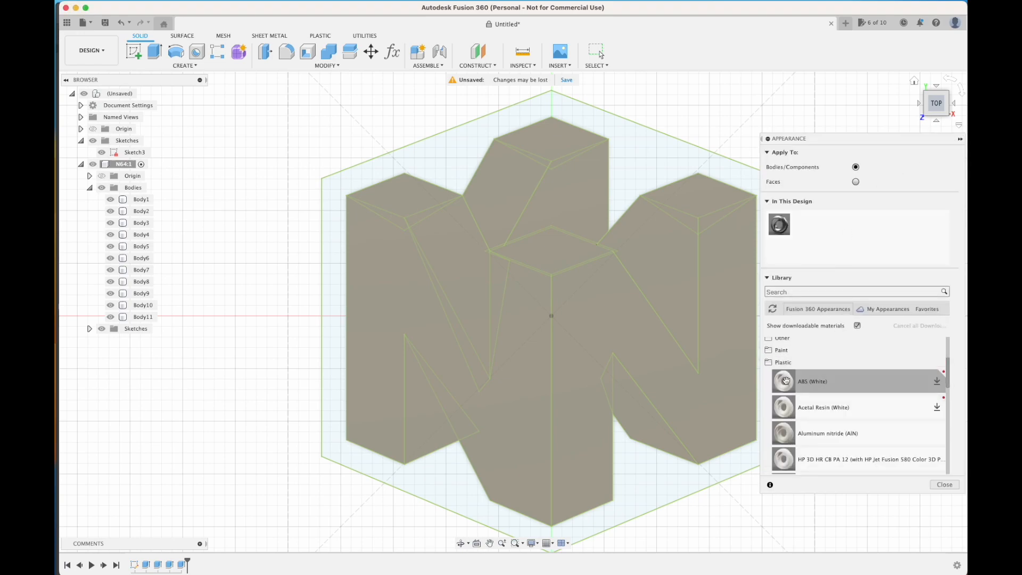
drag(790, 383, 706, 399)
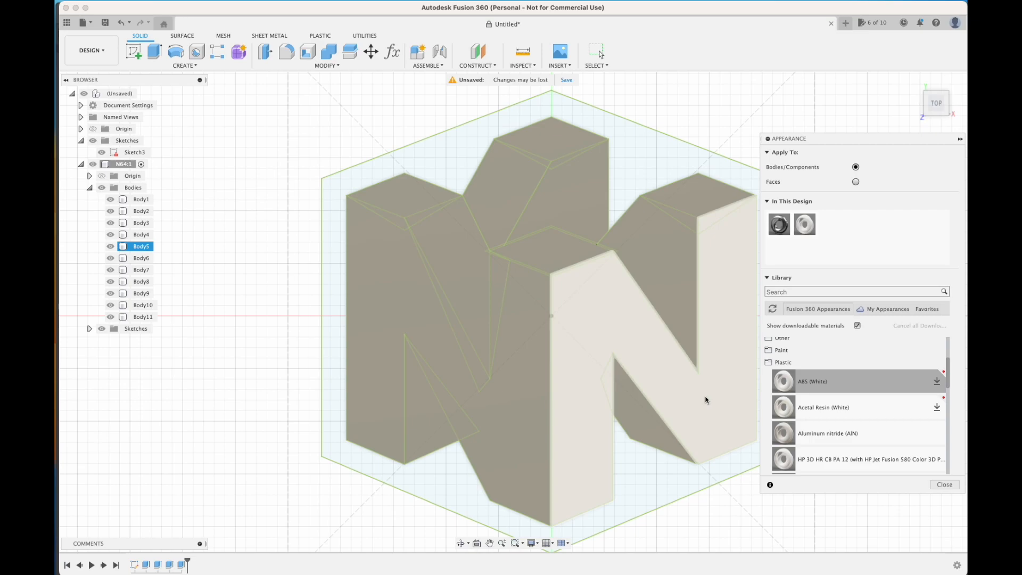
Recolour the ABS (White) appearance to blue (RGB 16, 77, 243) and apply it to the remaining right-facing side faces.
double_click(805, 226)
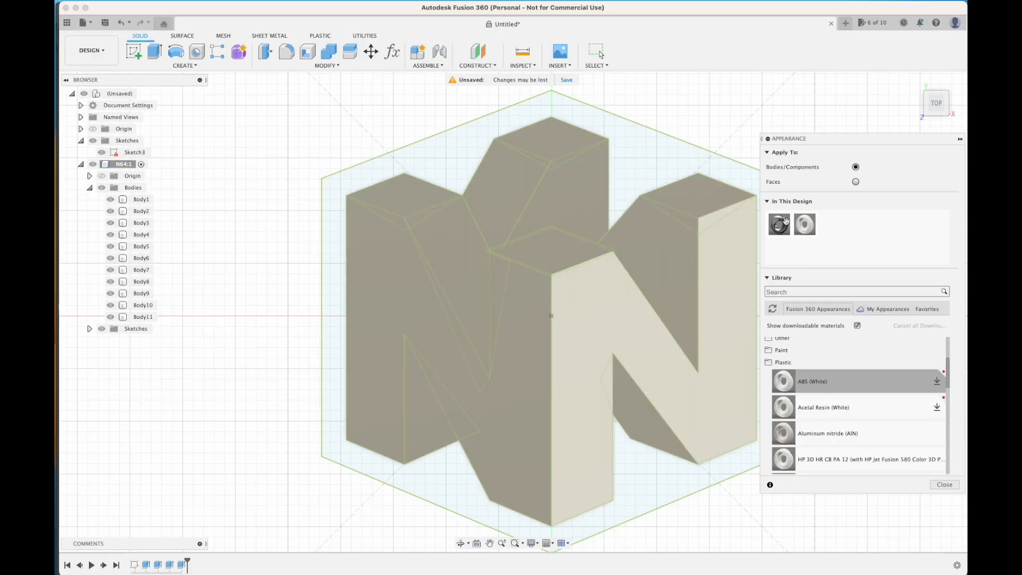
double_click(804, 224)
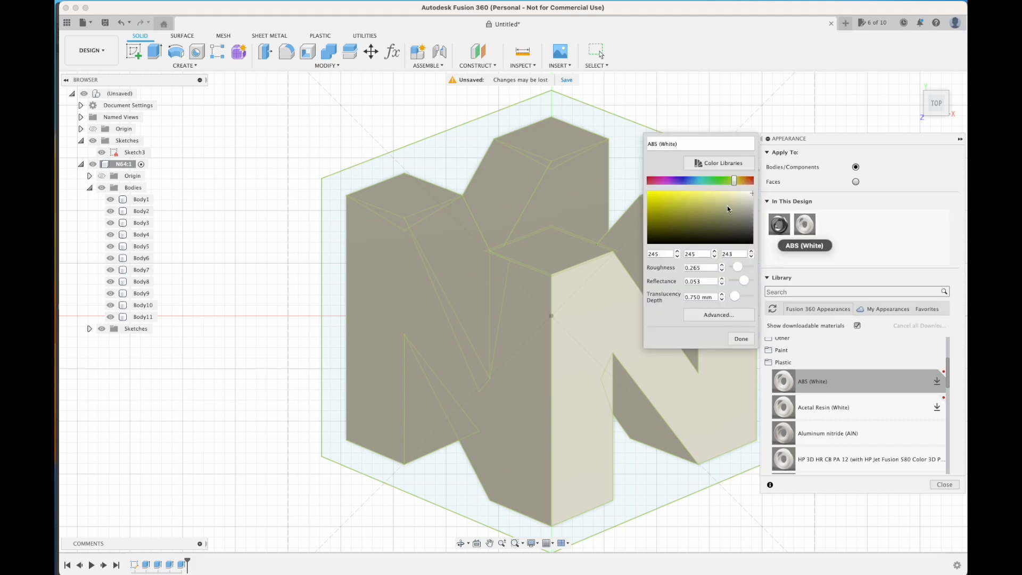
drag(720, 183, 687, 181)
click(653, 196)
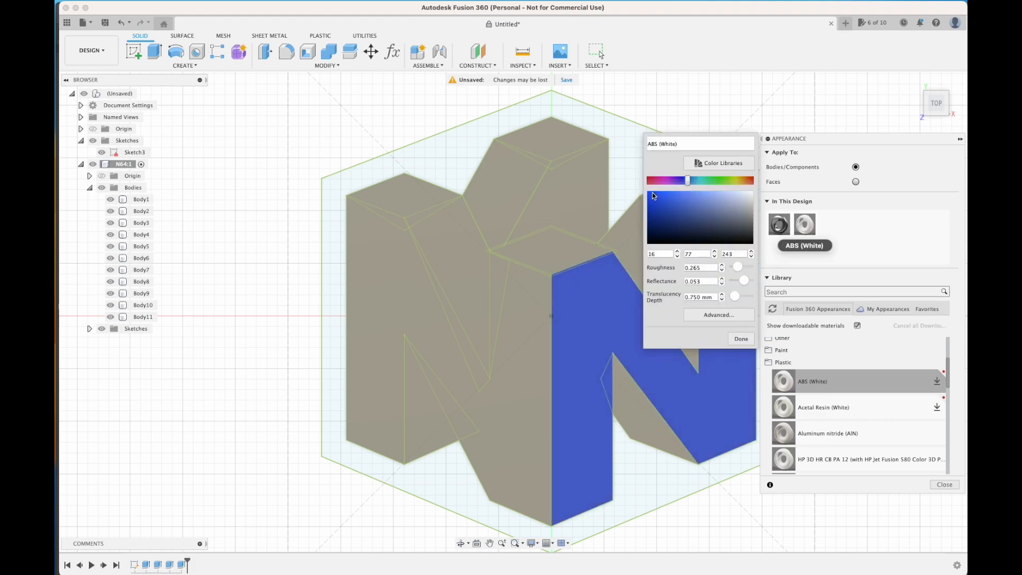
click(740, 339)
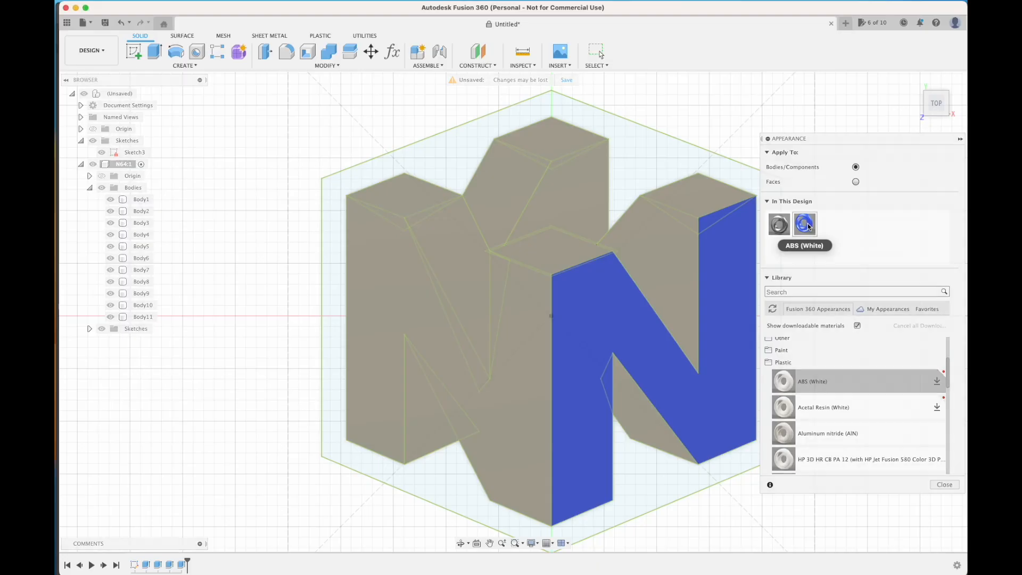
drag(804, 225, 420, 426)
drag(420, 424, 420, 424)
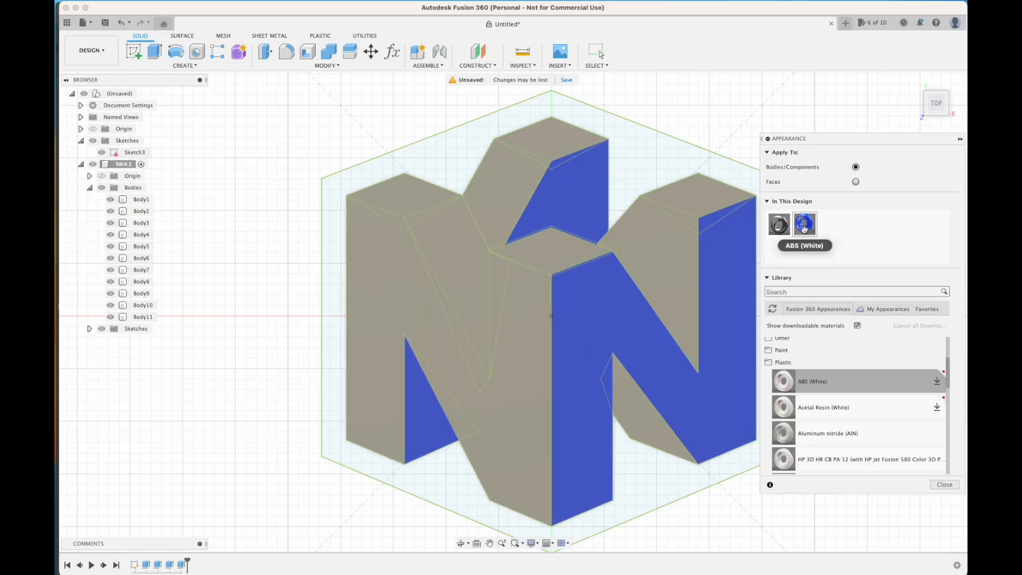
Create a red duplicate of the blue appearance and apply it to the two inner diagonal faces.
right_click(804, 229)
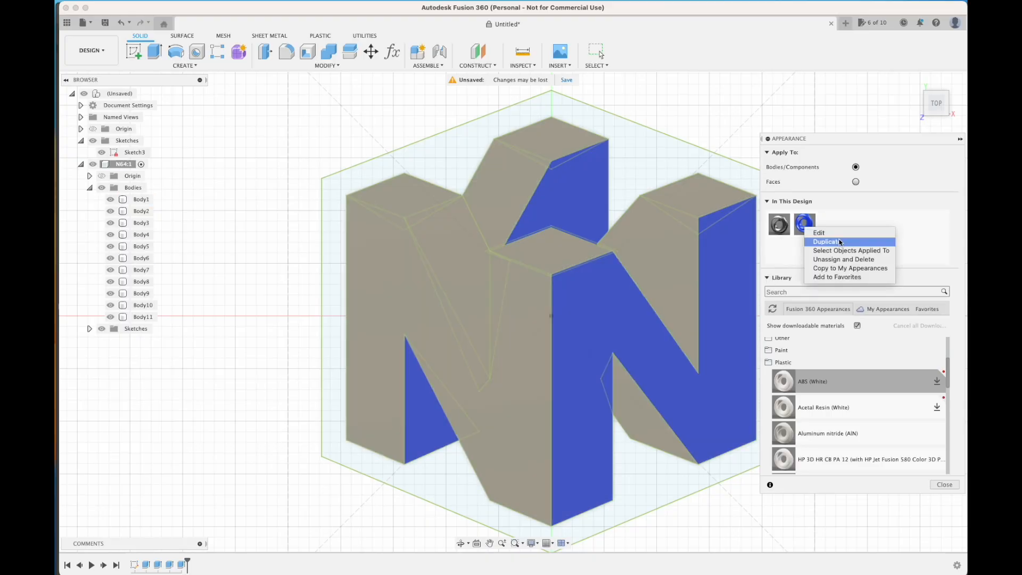
click(820, 239)
double_click(835, 220)
drag(727, 181, 779, 184)
click(740, 338)
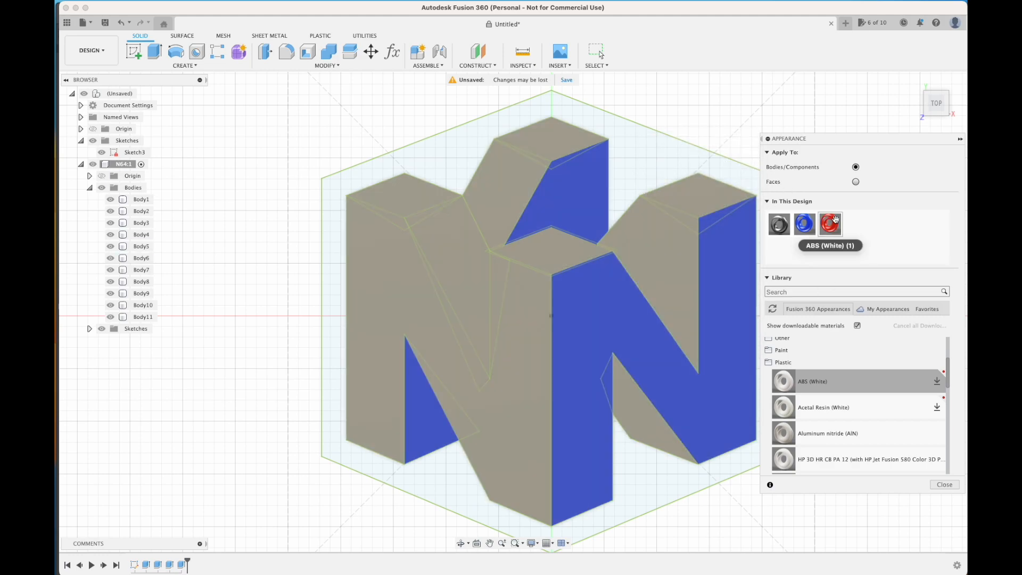
drag(833, 222, 649, 426)
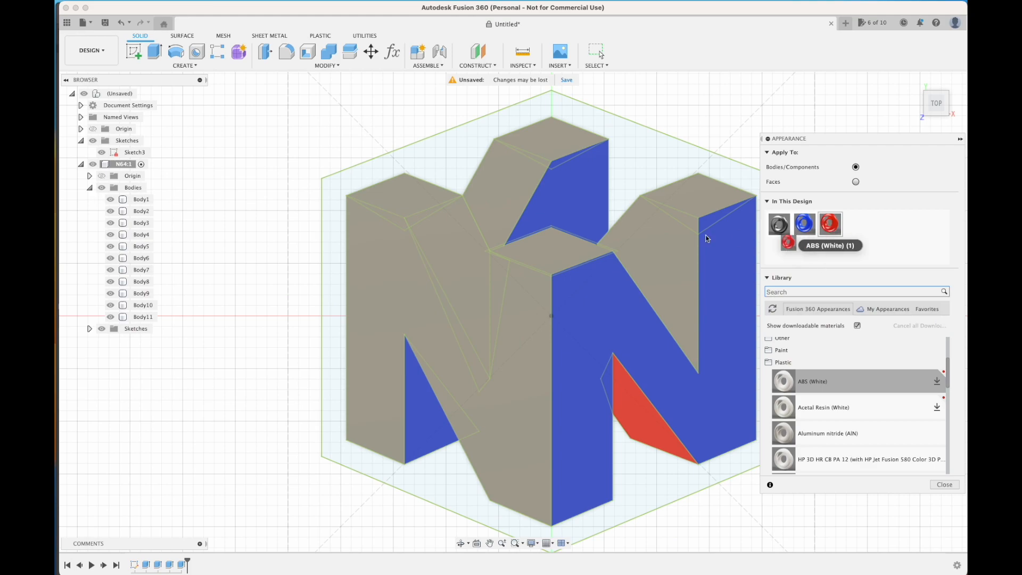
drag(829, 223, 452, 244)
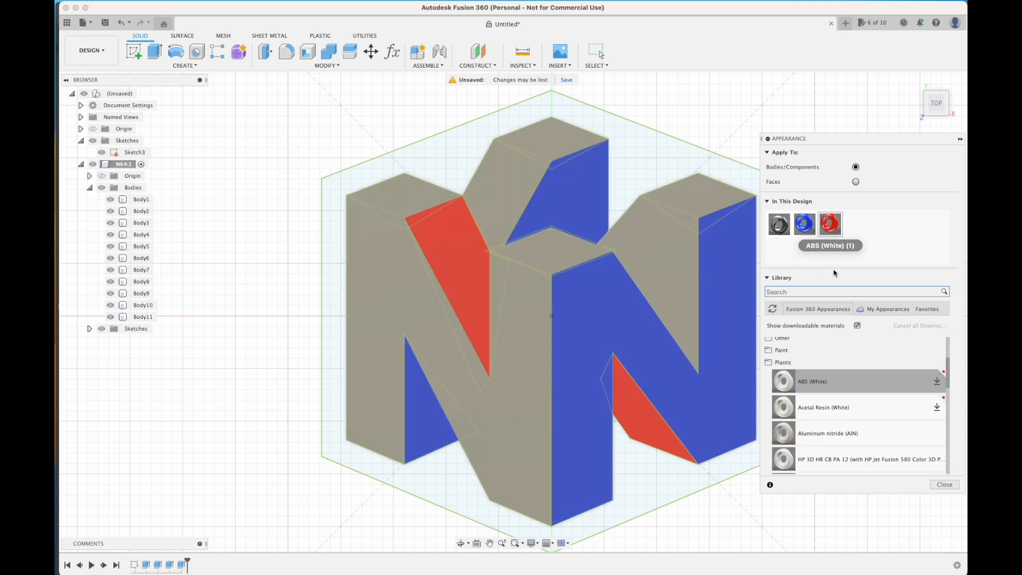
Create a bright green duplicate (RGB 8, 243, 59) of the red appearance and apply it to the left-facing N and right column's side face.
right_click(836, 227)
click(852, 237)
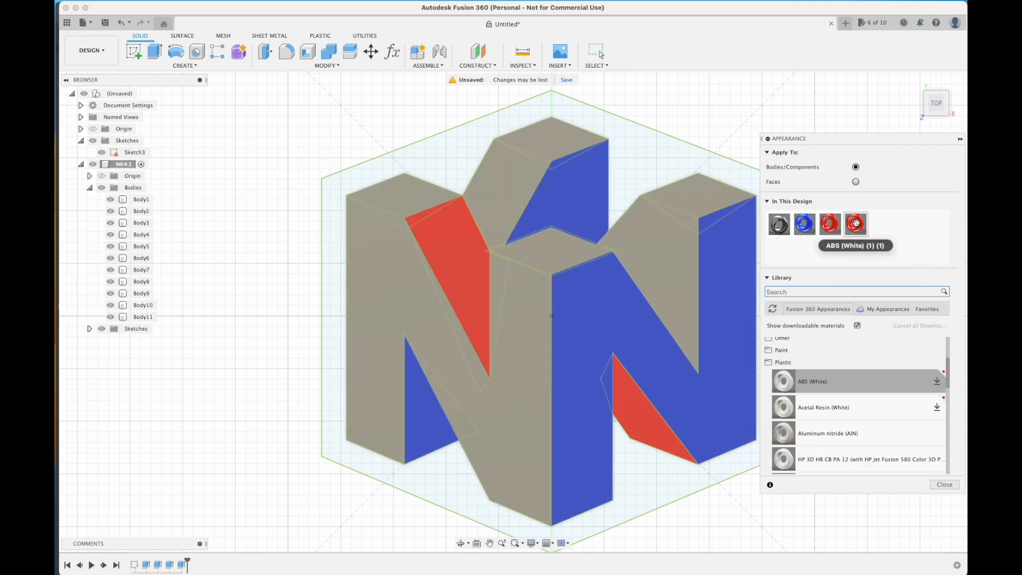
double_click(854, 224)
drag(741, 185, 699, 187)
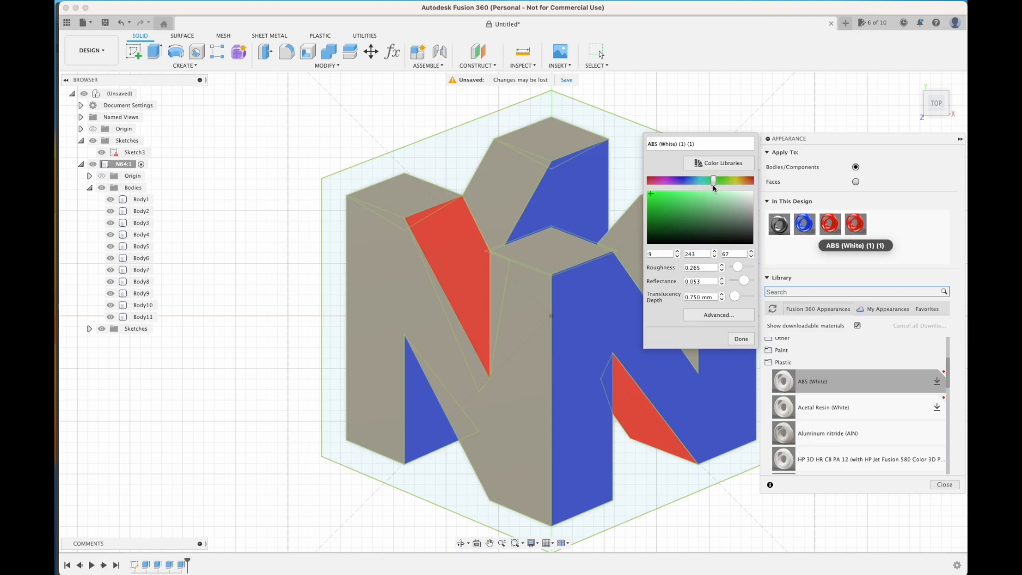
drag(723, 186, 715, 188)
click(740, 339)
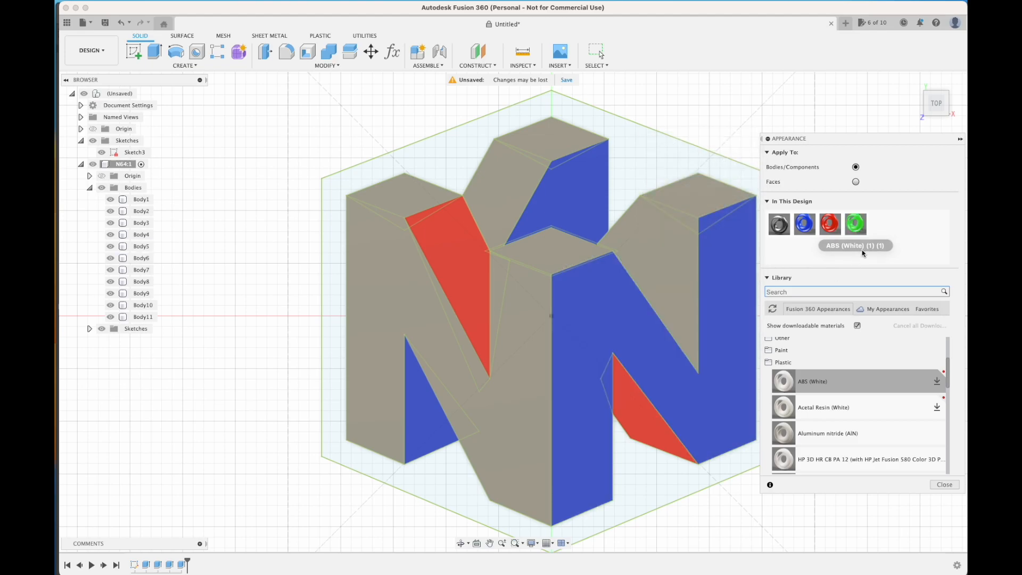
drag(860, 221, 678, 285)
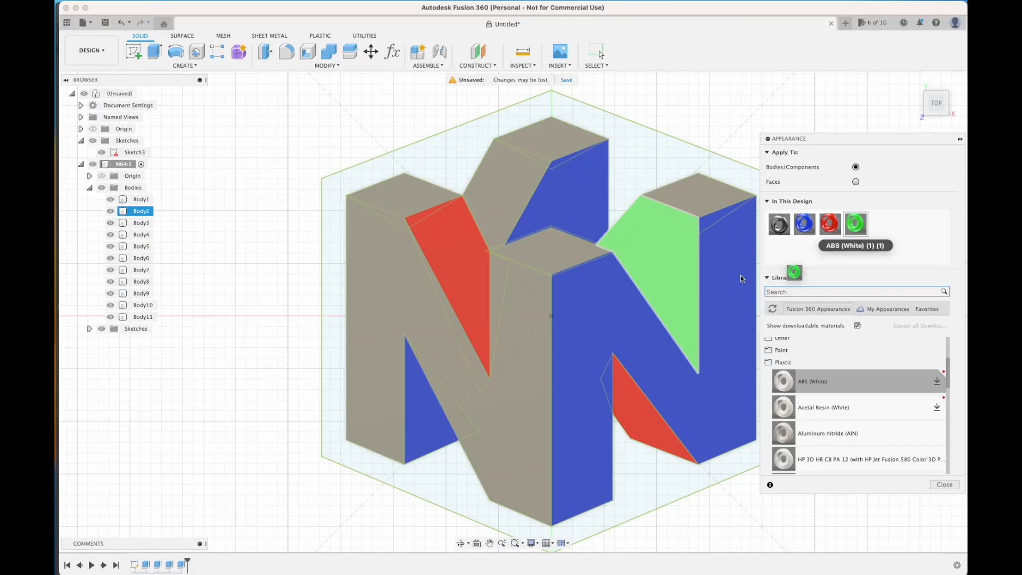
drag(855, 224, 532, 404)
Darken the green appearance to RGB 40, 186, 72.
double_click(803, 225)
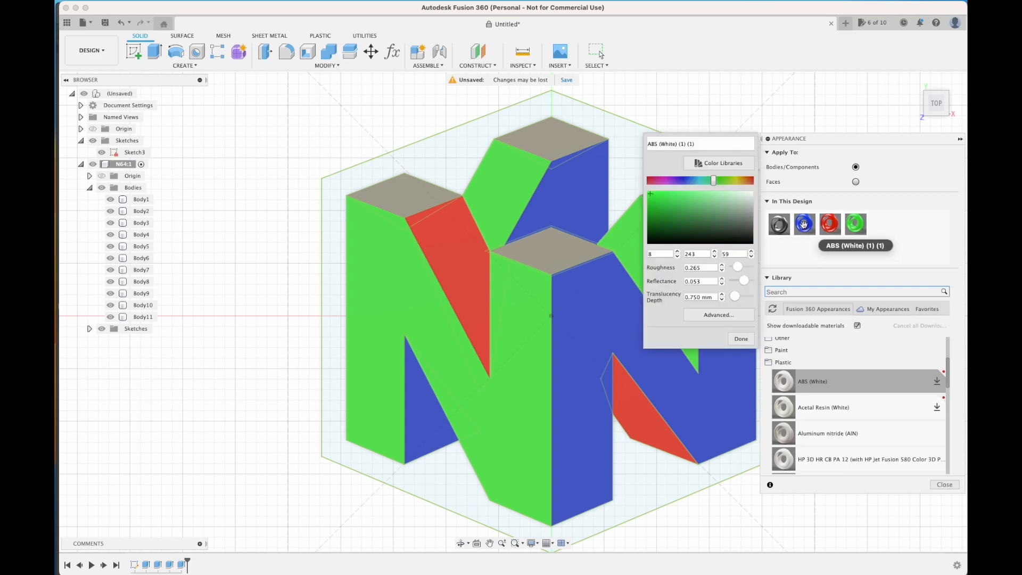
mouse_move(659, 195)
mouse_down()
mouse_move(659, 209)
mouse_move(670, 208)
mouse_up()
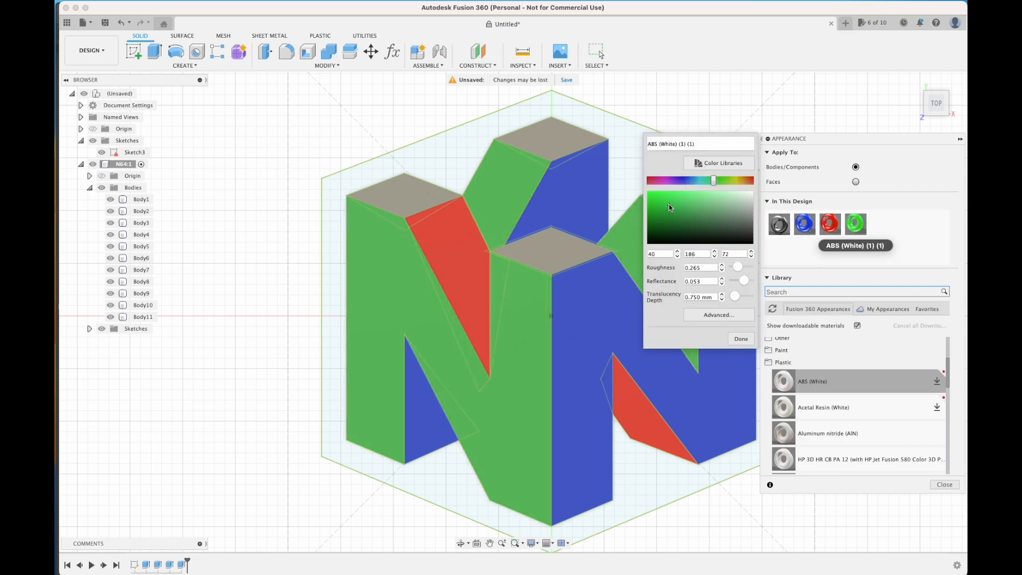
click(740, 339)
Duplicate the green appearance and recolour the copy yellow (RGB 219, 210, 39).
right_click(858, 227)
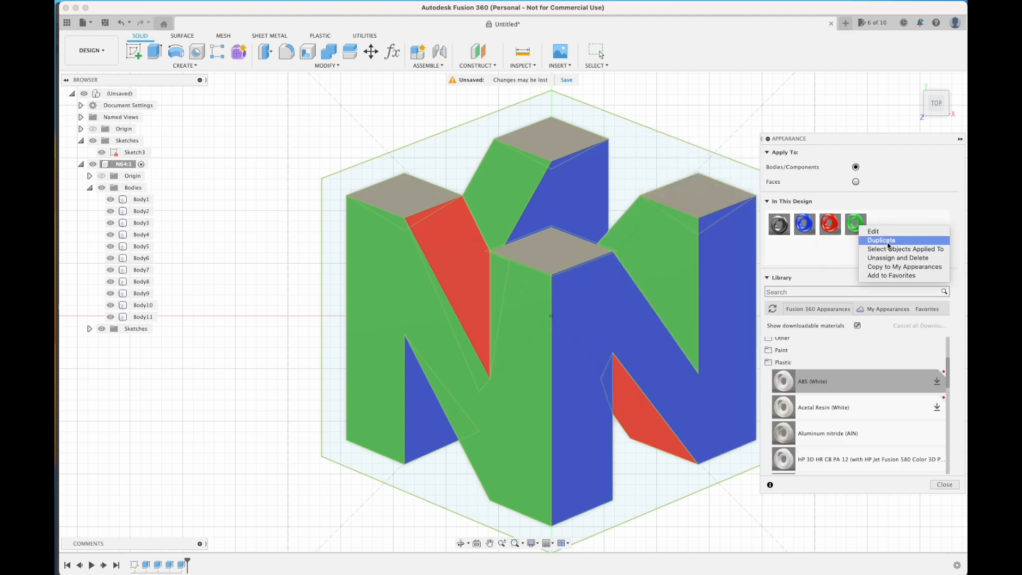
click(879, 241)
double_click(881, 222)
drag(718, 181, 734, 181)
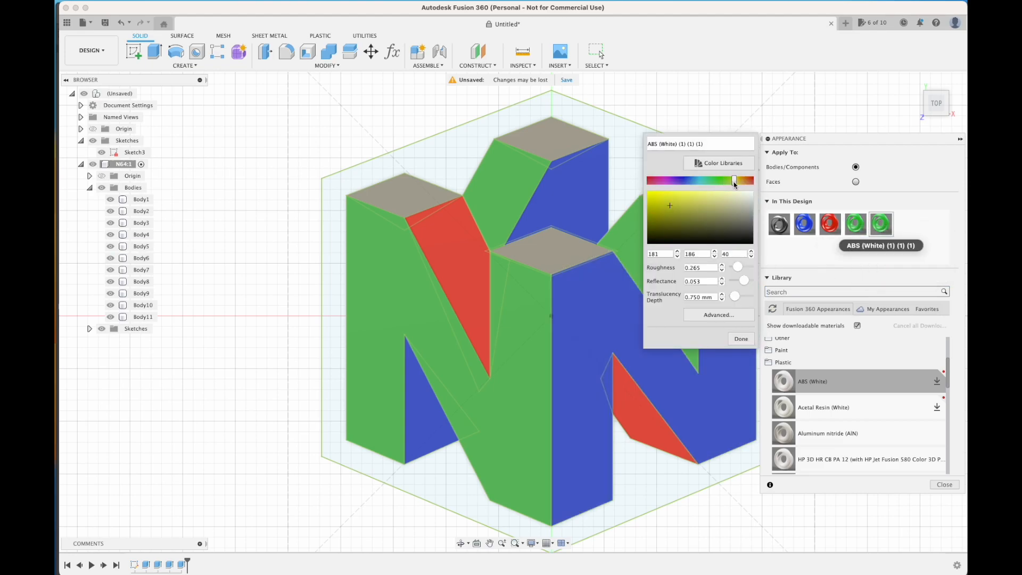
click(664, 205)
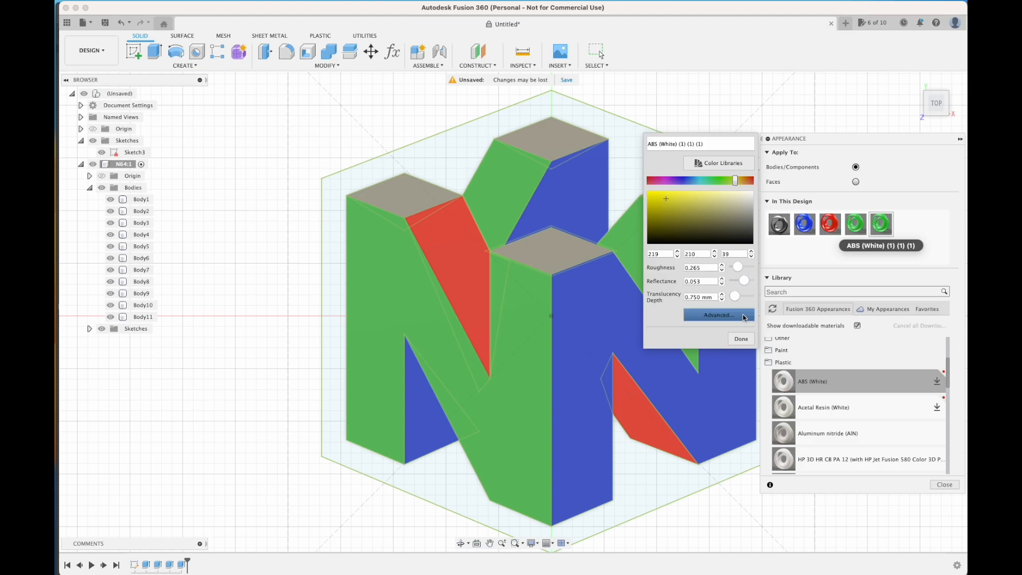
click(741, 338)
Apply the yellow appearance to the top faces of all four columns and collapse the appearance settings.
drag(880, 224, 677, 199)
drag(881, 224, 604, 243)
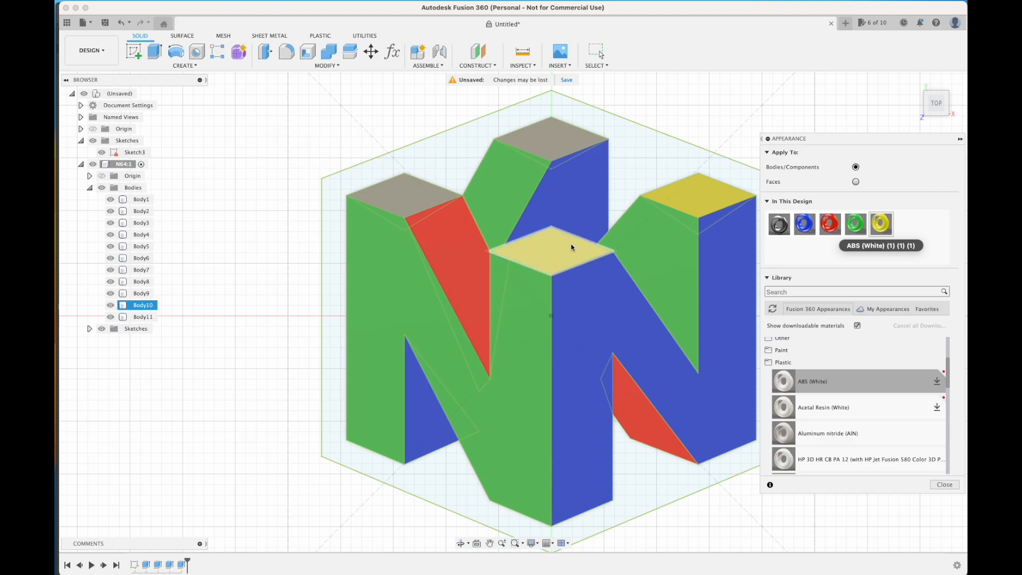
drag(881, 224, 563, 147)
drag(881, 225, 407, 199)
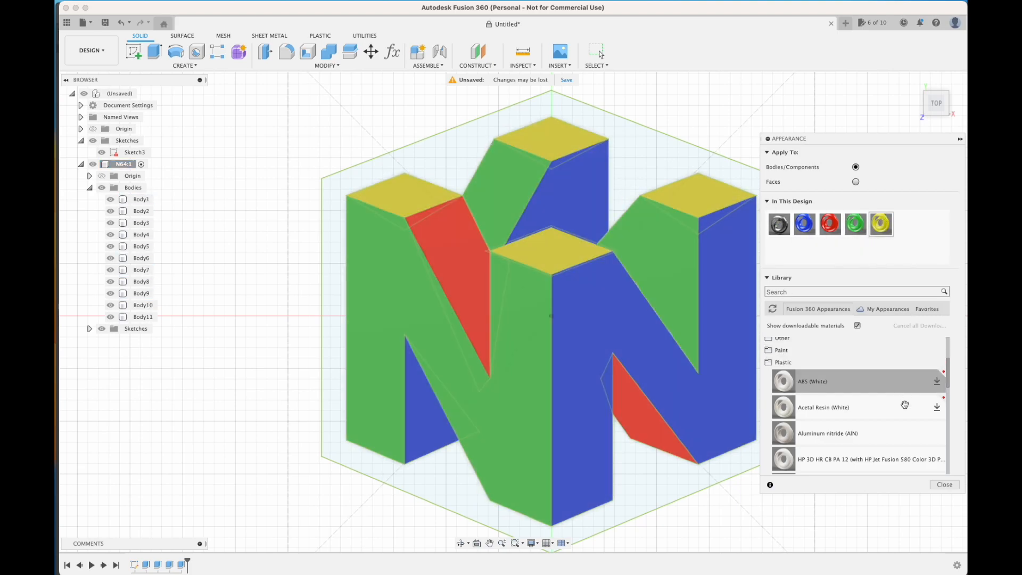
scroll(538, 380, down, 3)
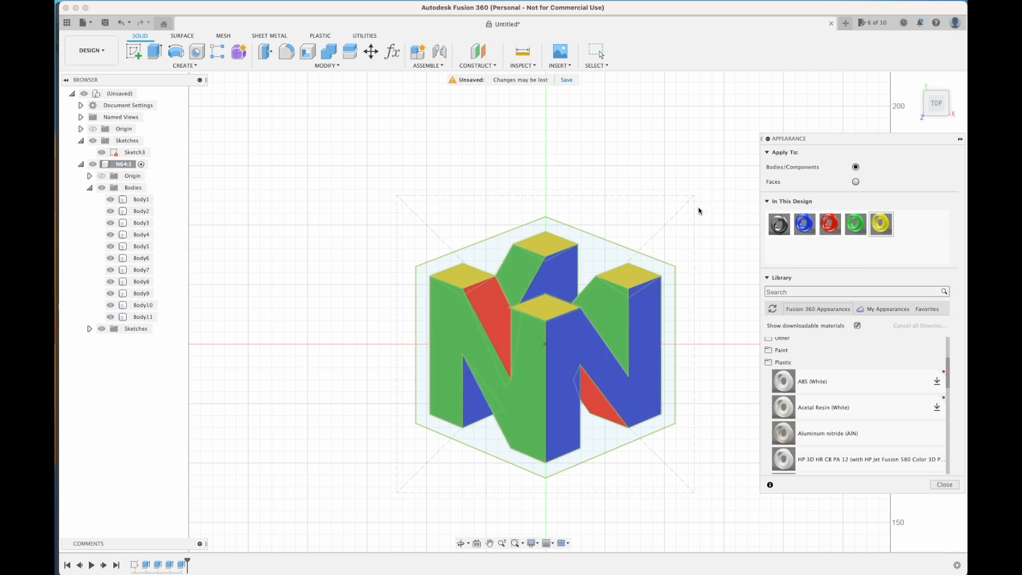
click(959, 139)
Create a body group named Green in the N64 component.
shift+middle_drag(721, 385, 566, 342)
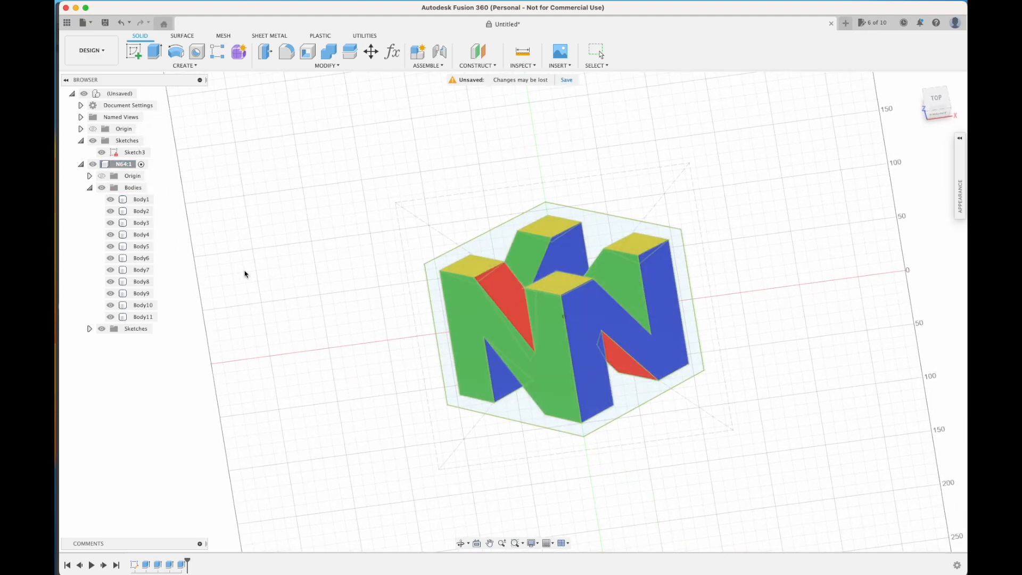
scroll(244, 273, up, 3)
middle_drag(420, 258, 267, 260)
click(120, 188)
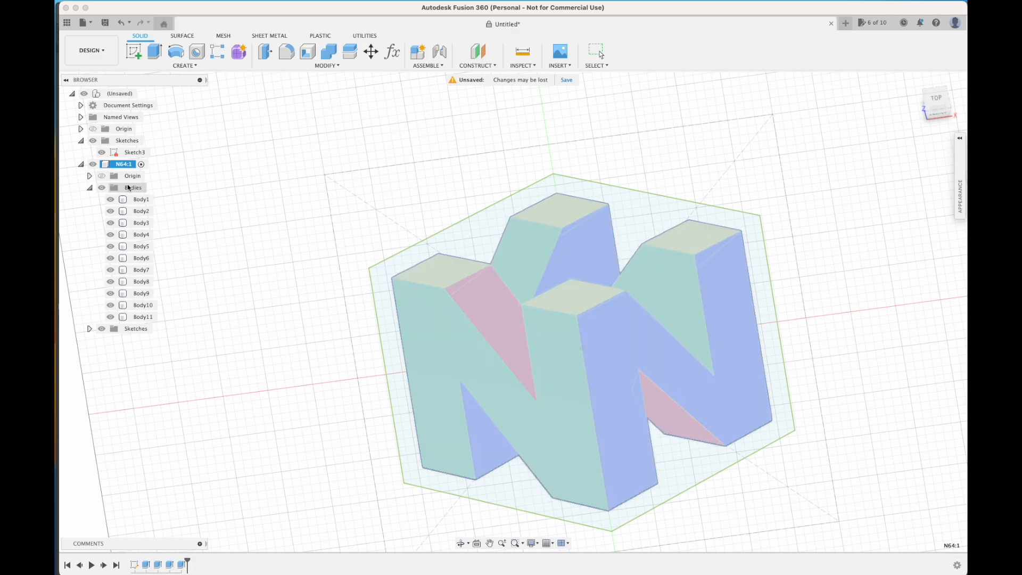
click(232, 230)
right_click(129, 187)
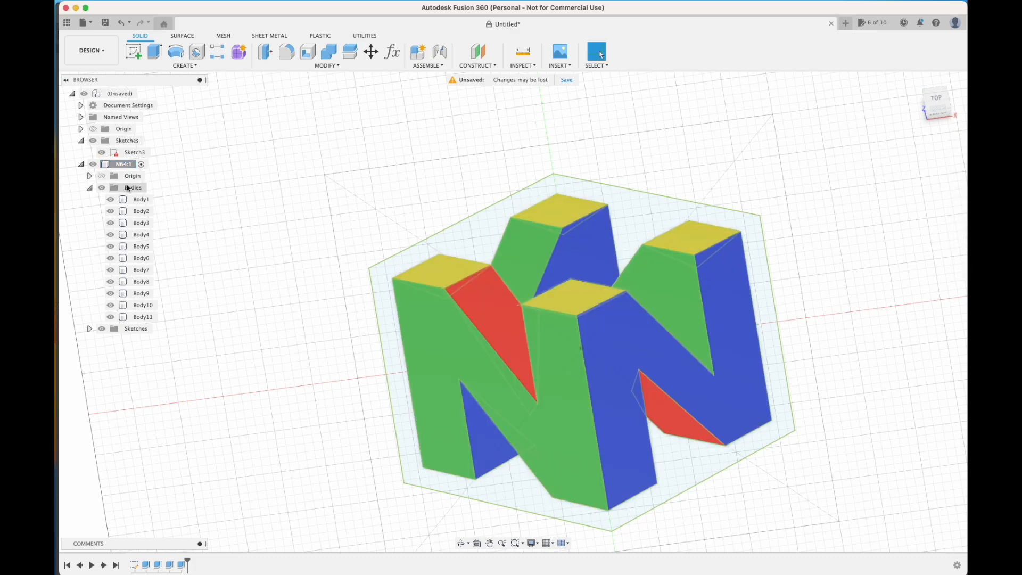
click(179, 206)
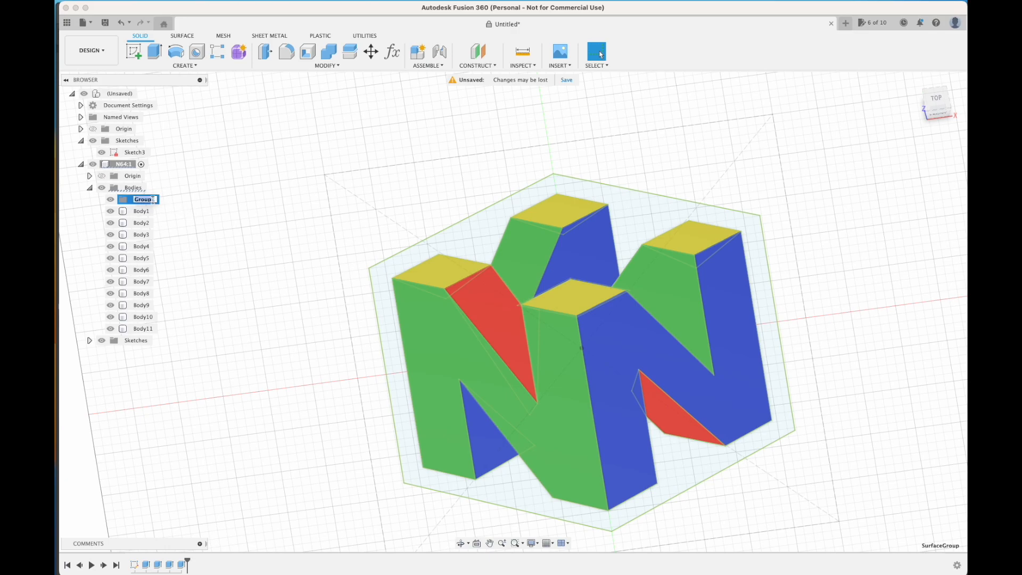
key(Return)
key(Return)
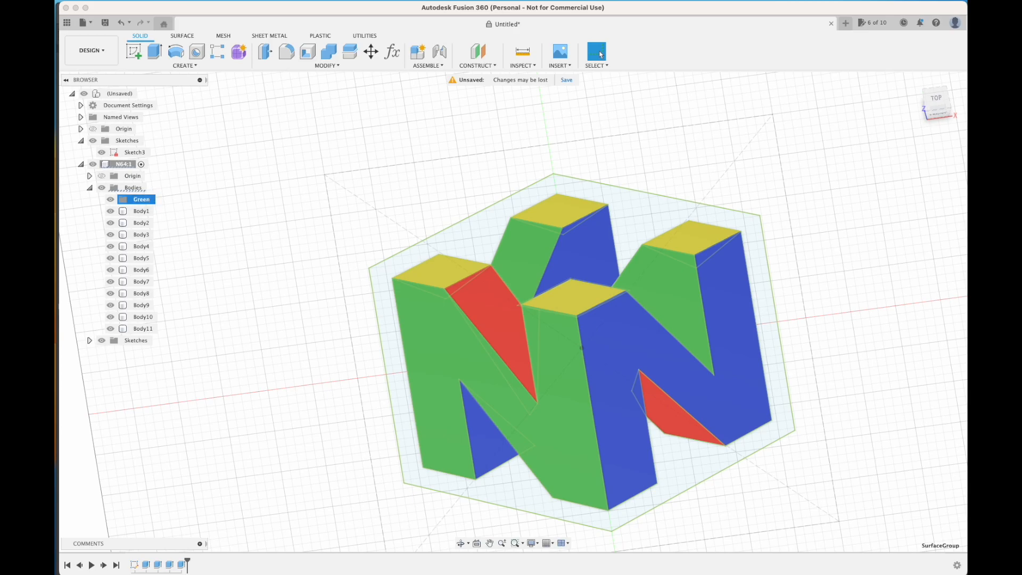
Move the two green bodies, Body1 and Body2, into the Green group.
click(137, 213)
drag(141, 208, 138, 200)
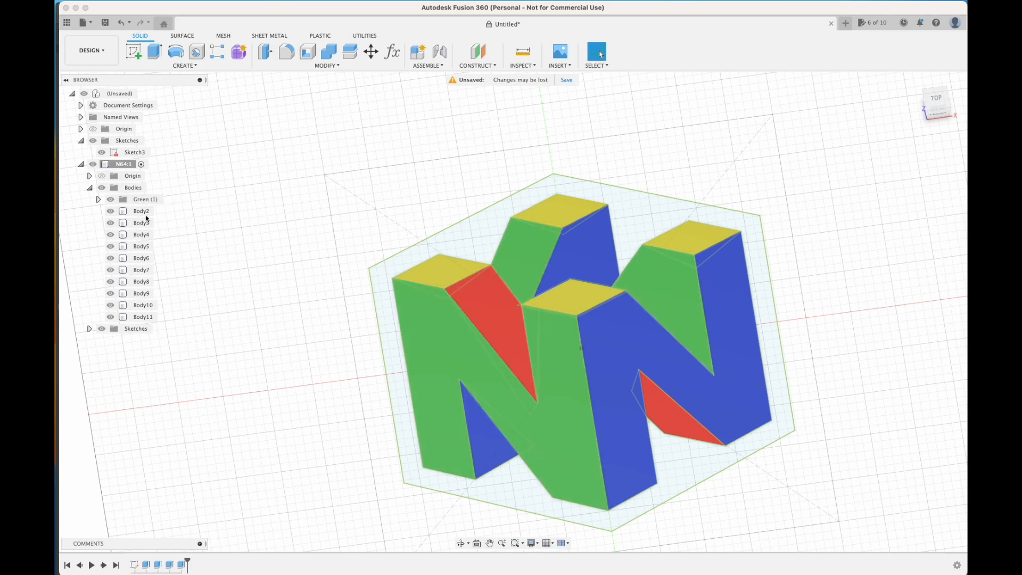
click(141, 212)
drag(143, 214, 147, 201)
Toggle the Green group's visibility off and on to check which faces it contains.
click(110, 200)
click(110, 200)
click(111, 200)
click(111, 200)
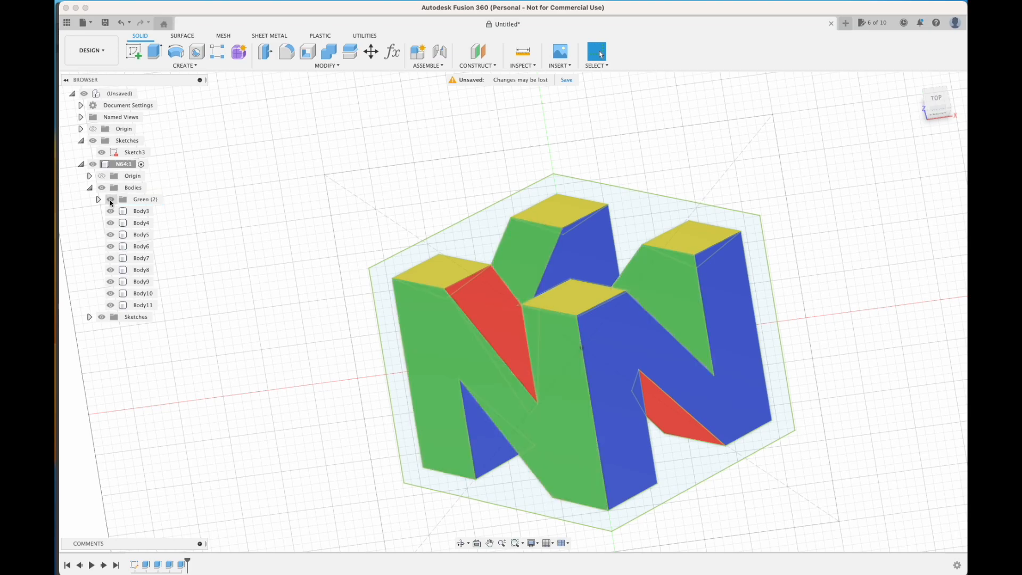
Create further body groups named Blue and Yel in the N64 component.
click(141, 211)
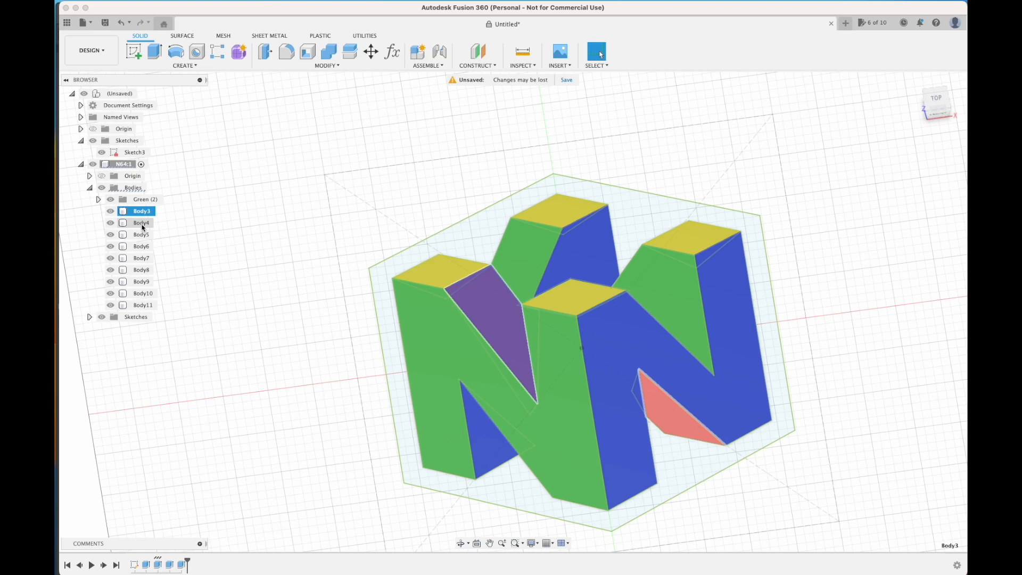
right_click(136, 190)
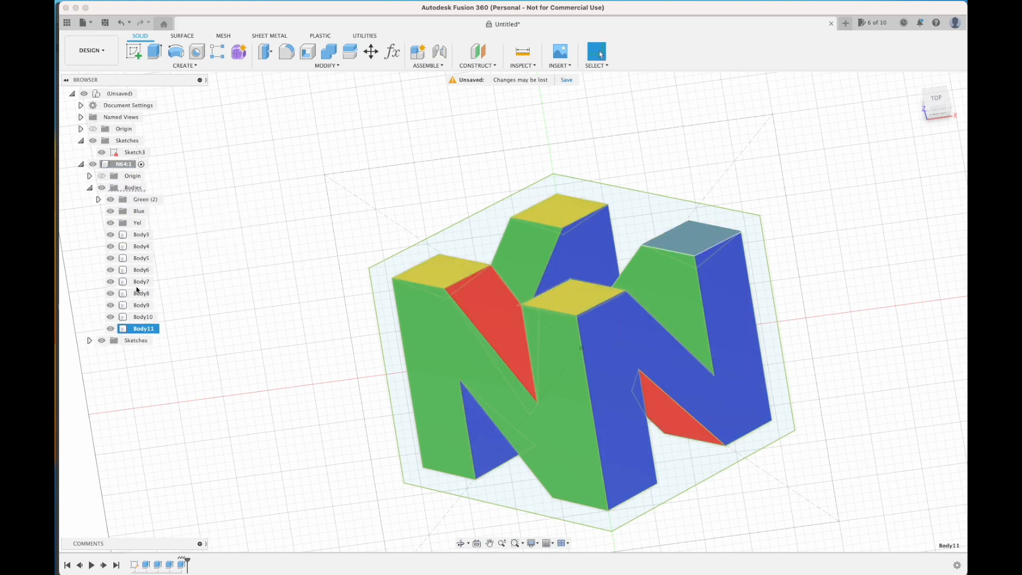
Sort the remaining bodies by colour into the Blue and Yel groups and a new Red group.
shift+click(137, 291)
drag(137, 294, 137, 223)
click(110, 223)
click(111, 199)
click(140, 235)
drag(140, 258, 146, 214)
click(110, 223)
click(110, 200)
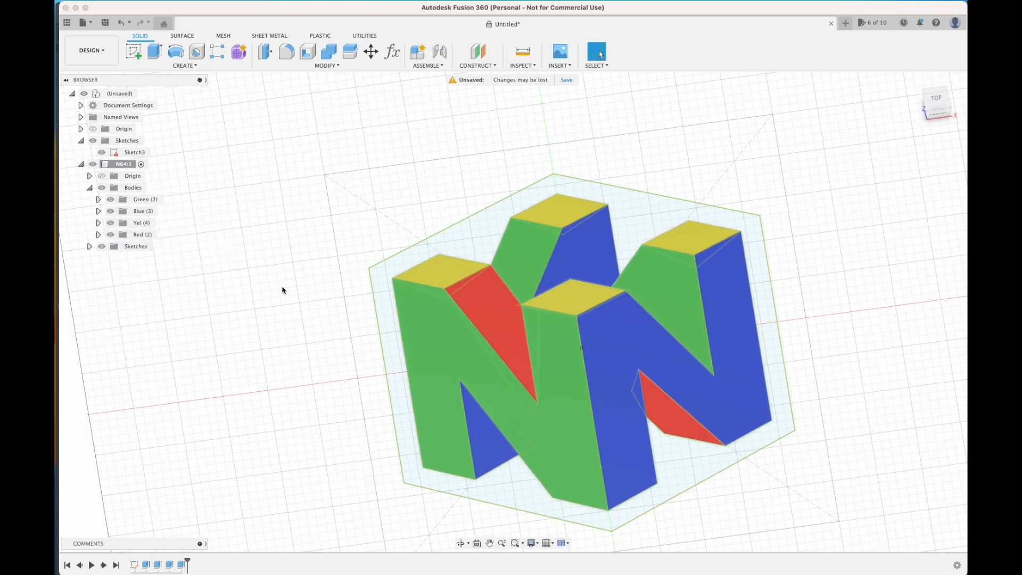
Toggle the Red, Yel, Blue and Green groups' visibility off and on to check which faces each contains.
scroll(284, 292, down, 2)
mouse_move(286, 290)
shift+middle_down()
mouse_move(275, 288)
mouse_move(285, 290)
shift+middle_up()
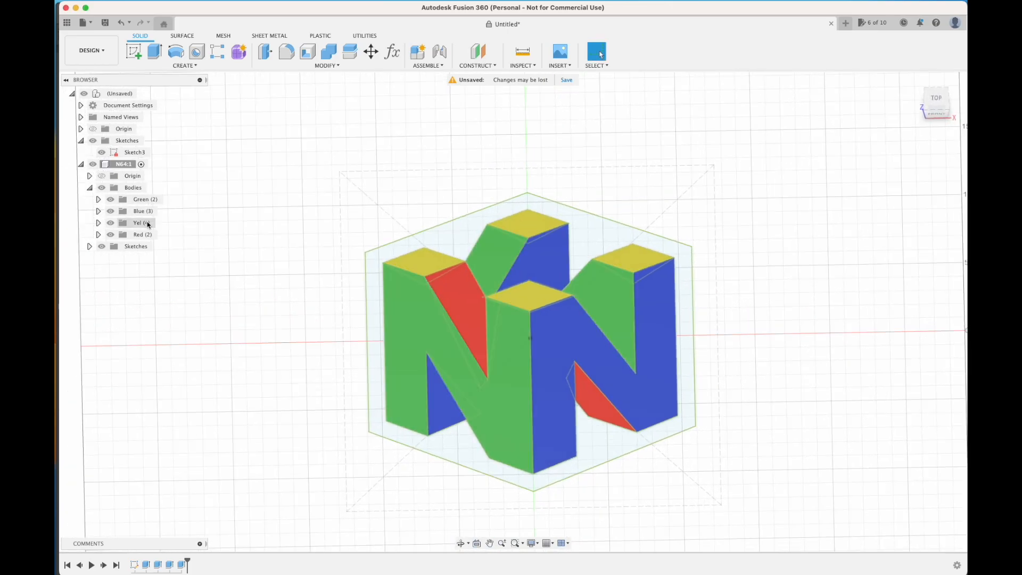
click(109, 234)
click(111, 223)
click(110, 211)
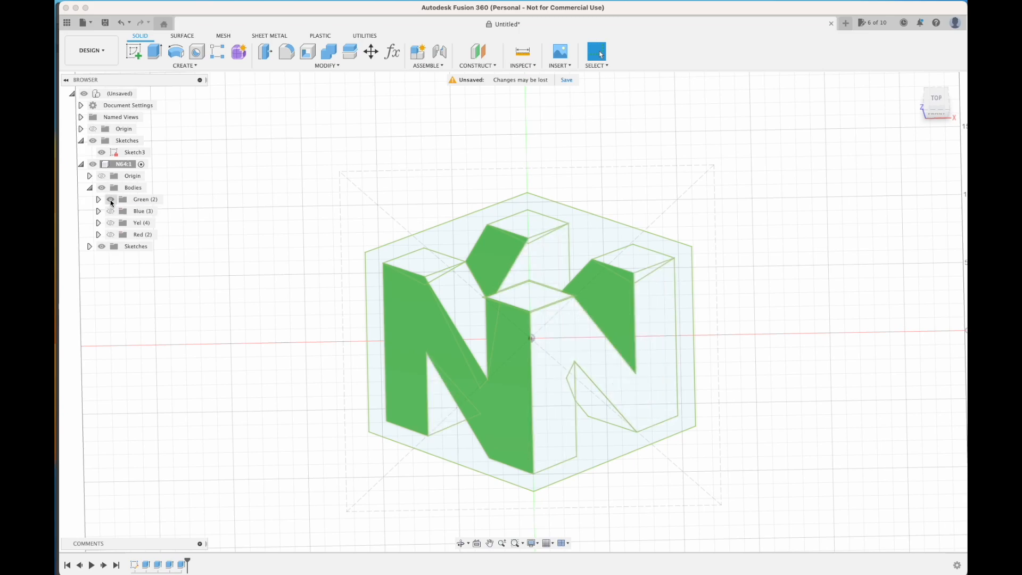
click(111, 199)
click(110, 210)
click(110, 199)
click(110, 223)
click(111, 235)
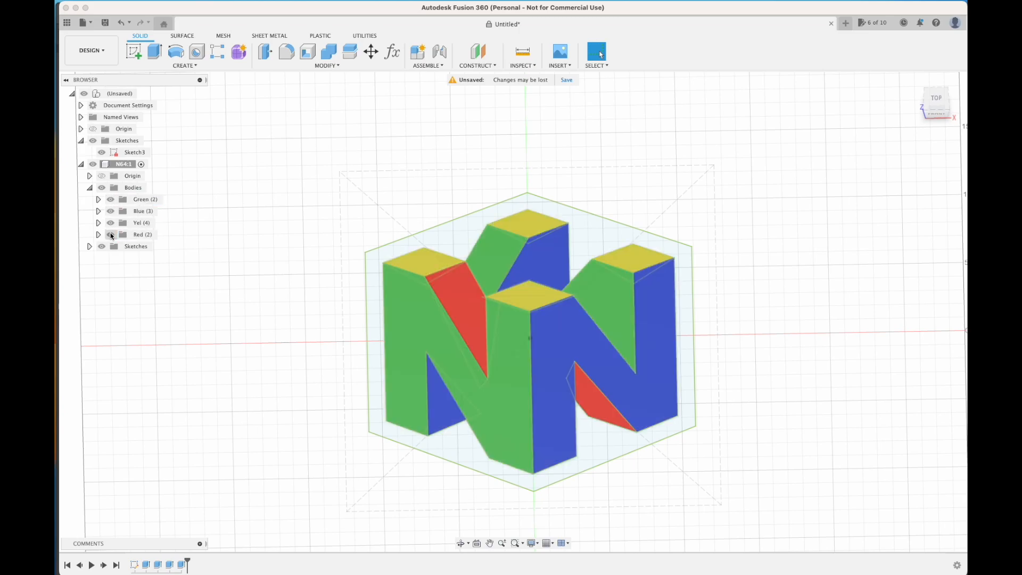
Extrude the border profile surrounding the logo upward by 1.6 mm.
middle_drag(243, 309, 498, 252)
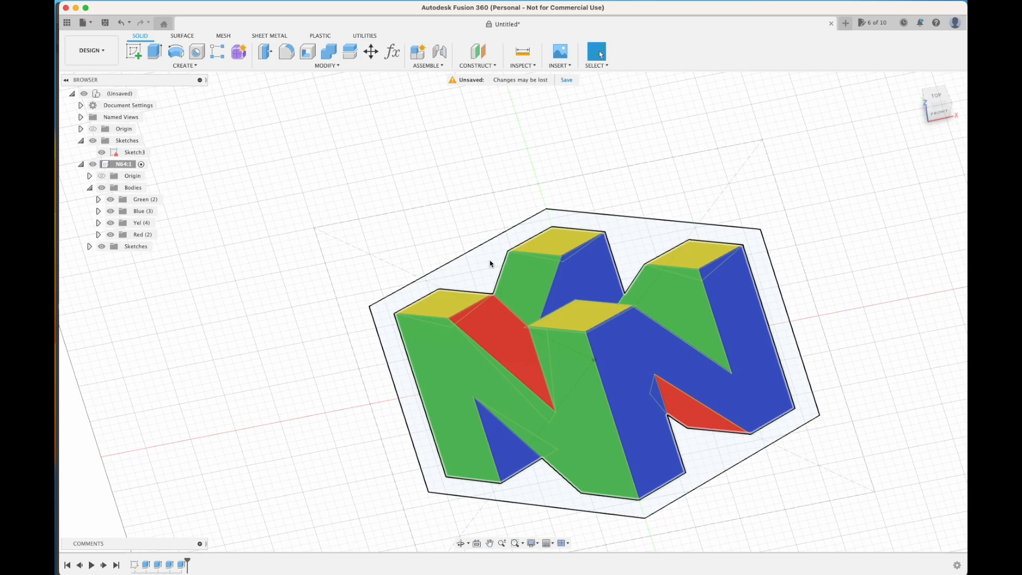
middle_drag(485, 274, 517, 225)
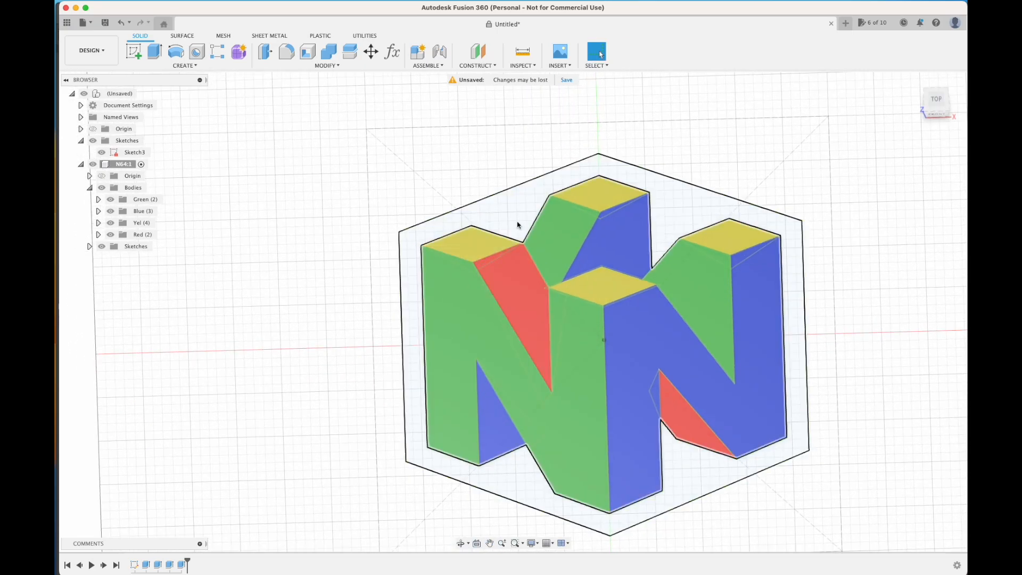
click(517, 224)
mouse_move(323, 360)
shift+middle_down()
mouse_move(342, 310)
mouse_move(399, 269)
mouse_move(260, 290)
mouse_move(325, 279)
mouse_move(347, 292)
mouse_move(354, 278)
shift+middle_up()
scroll(322, 341, up, 3)
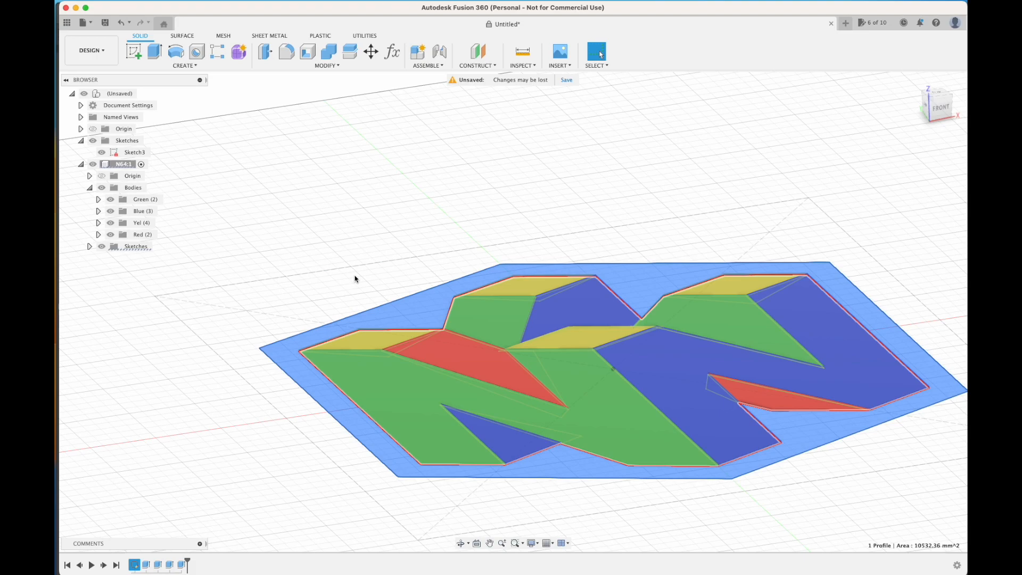
key(e)
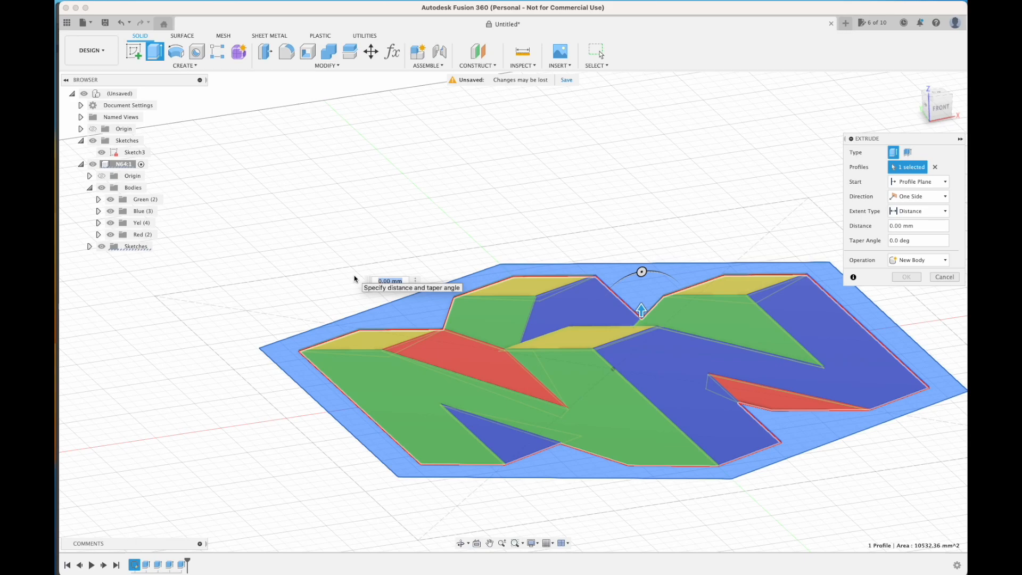
text(1.6)
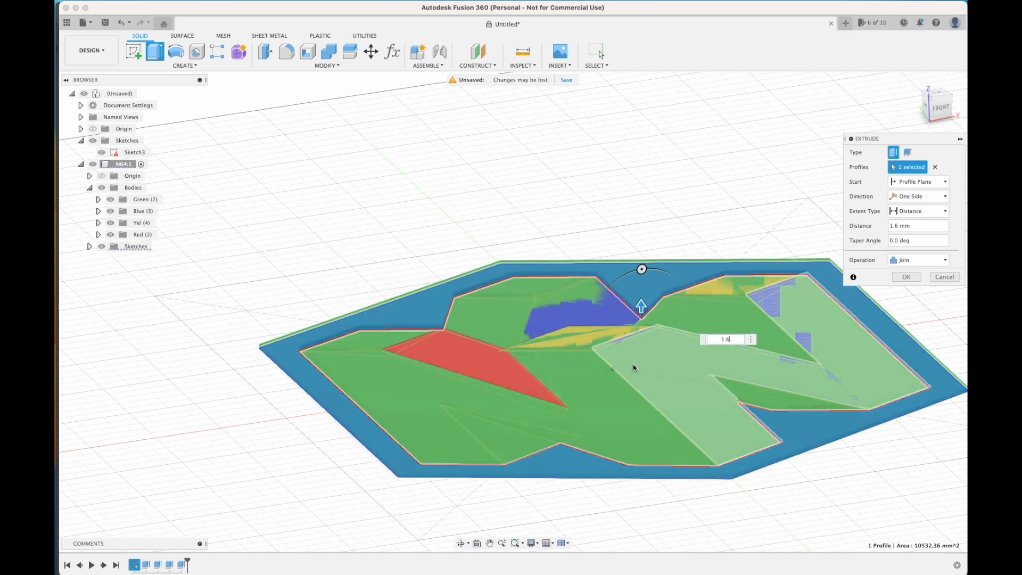
shift+middle_drag(691, 513, 668, 469)
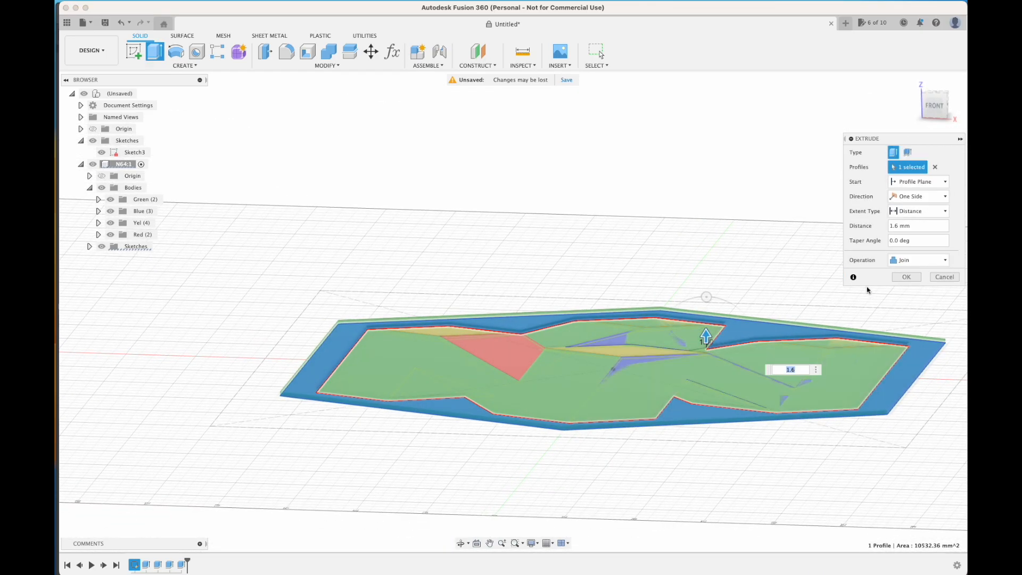
click(905, 277)
Edit the border extrusion and change its operation to New Body.
shift+middle_drag(503, 493, 537, 490)
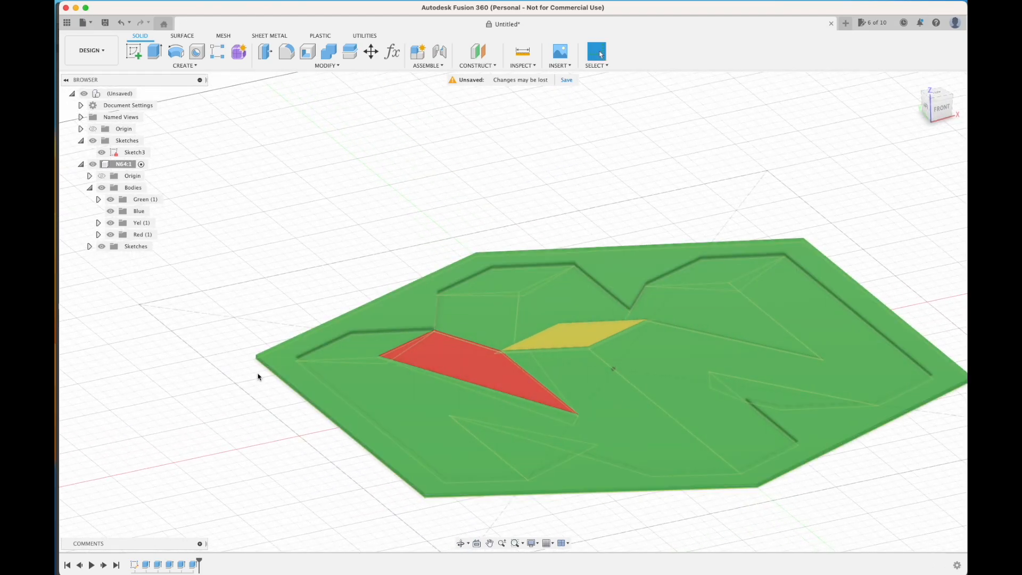
scroll(203, 333, down, 2)
shift+middle_drag(221, 380, 270, 381)
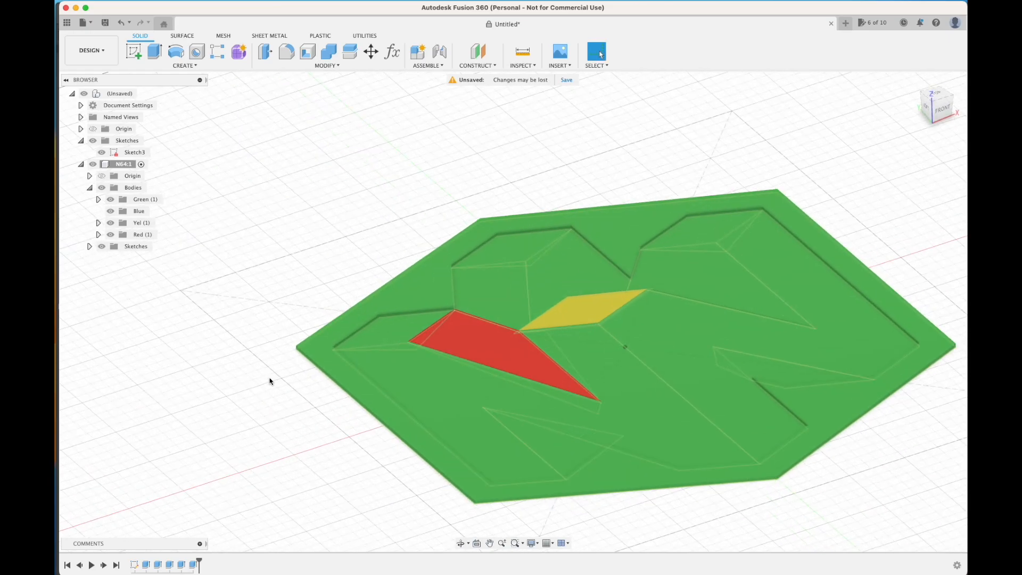
double_click(193, 564)
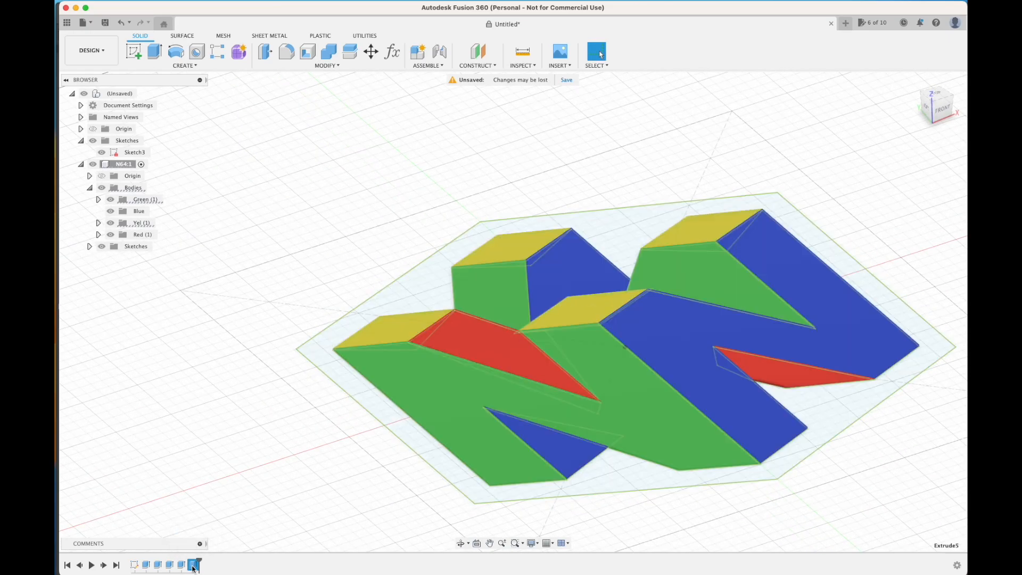
click(942, 261)
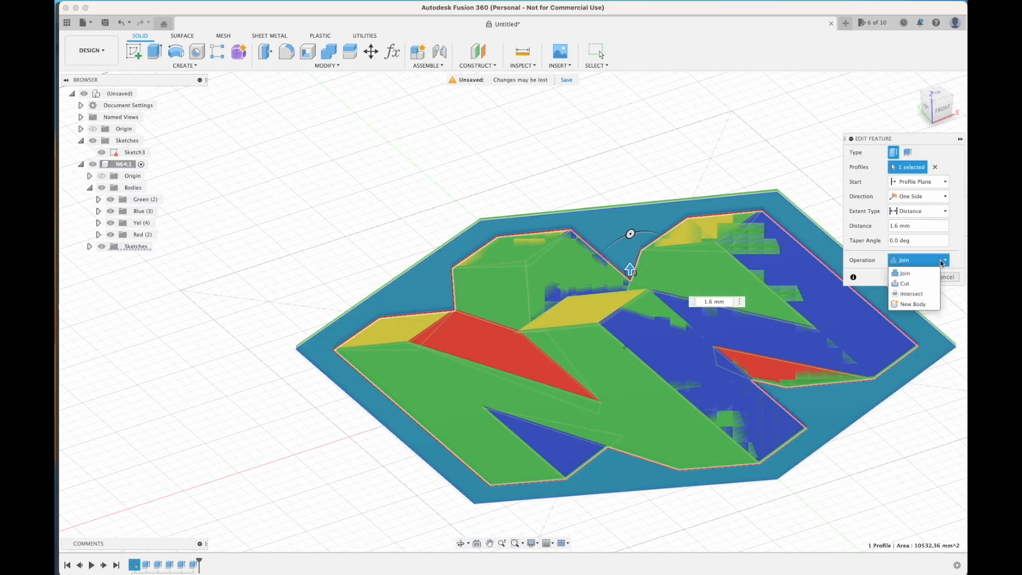
click(913, 304)
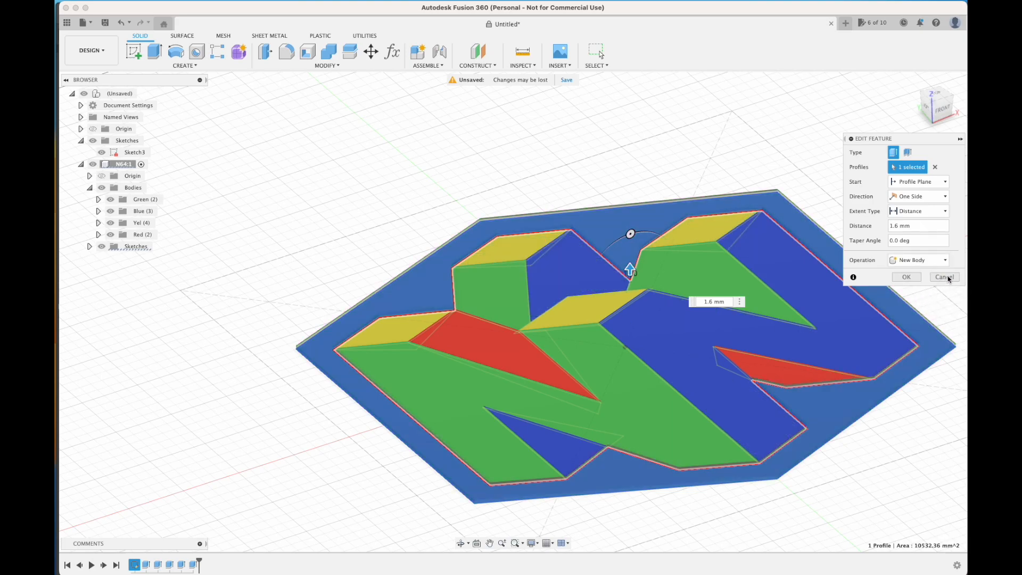
click(907, 277)
Examine the border's height relative to the coloured faces from low angles.
mouse_move(316, 441)
shift+middle_down()
mouse_move(301, 414)
mouse_move(300, 425)
mouse_move(341, 415)
mouse_move(381, 422)
mouse_move(369, 422)
mouse_move(416, 459)
mouse_move(321, 447)
shift+middle_up()
scroll(312, 434, up, 1)
scroll(380, 463, up, 3)
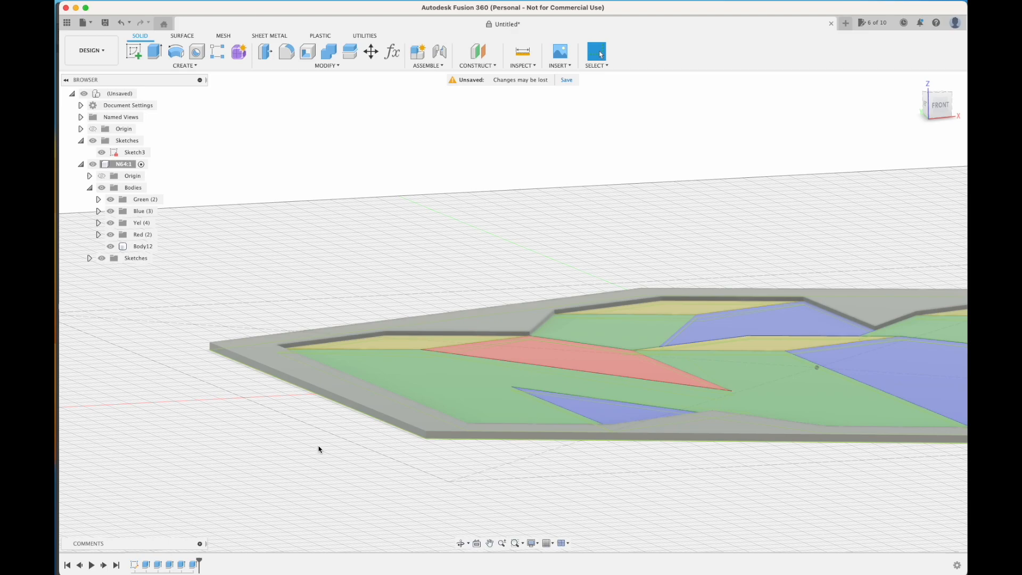
scroll(318, 449, down, 5)
middle_drag(376, 461, 303, 468)
scroll(305, 468, down, 2)
scroll(307, 468, up, 2)
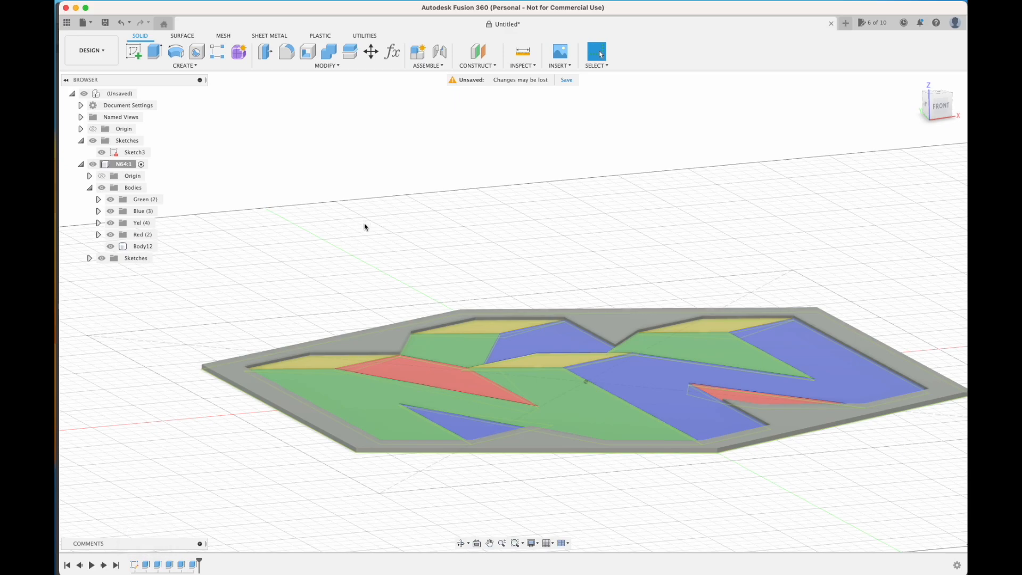
shift+middle_drag(404, 244, 442, 201)
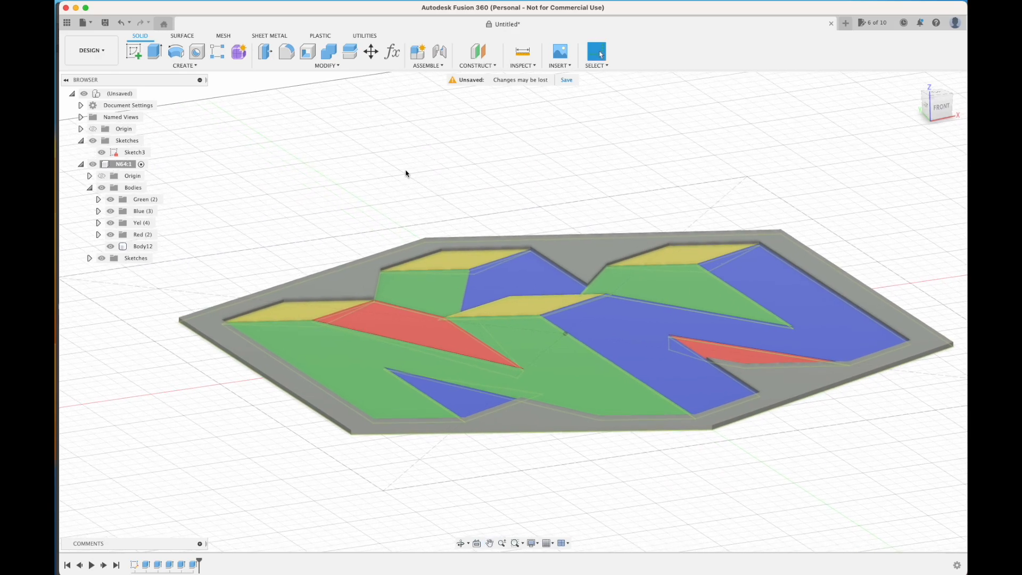
Add a user parameter named faceThickness with the value 0.8 mm.
click(394, 55)
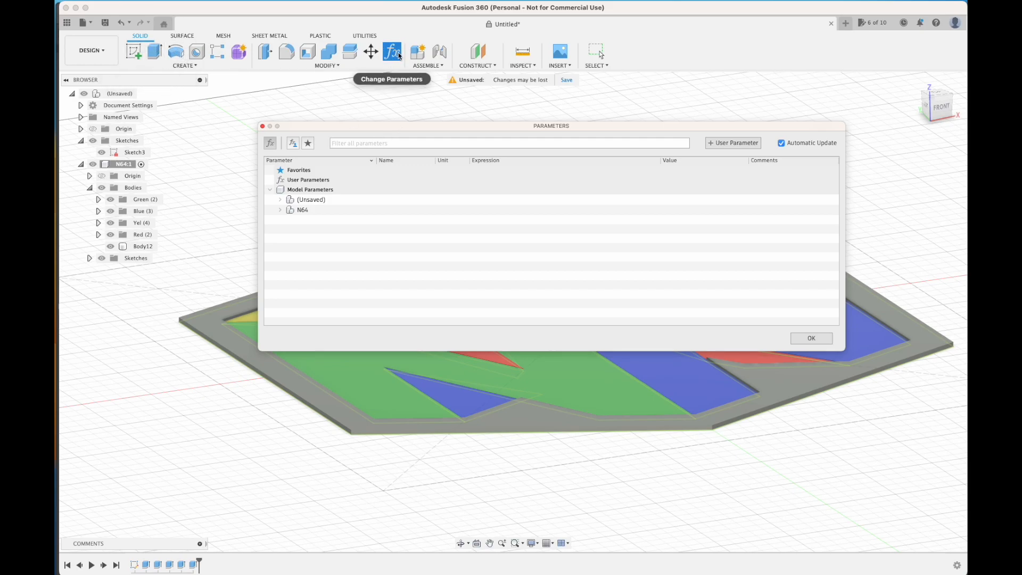
click(754, 144)
text(faceThickness)
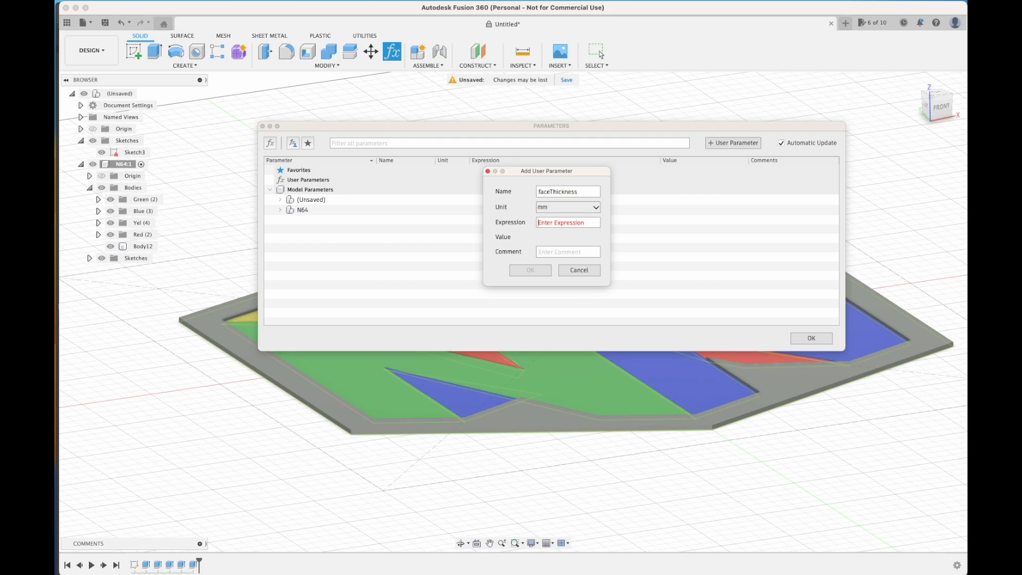
text(.8)
click(534, 271)
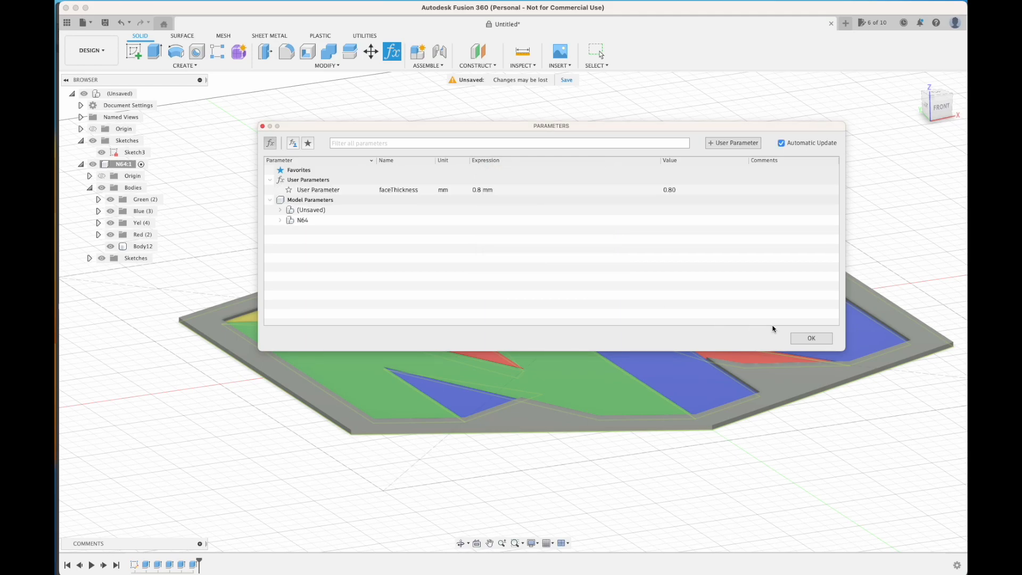
click(810, 338)
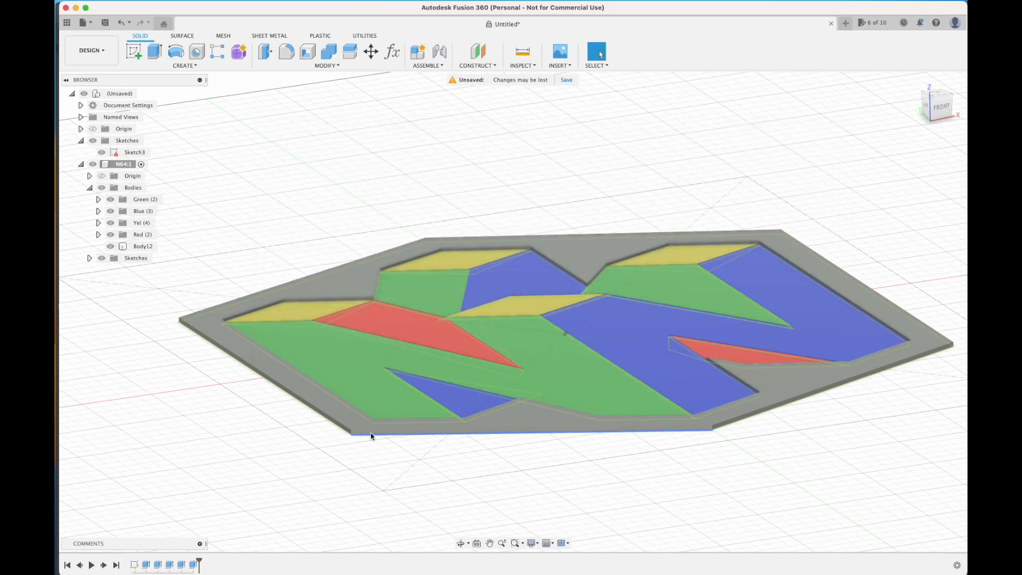
Set the green faces' extrusion distance to -faceThickness.
double_click(146, 565)
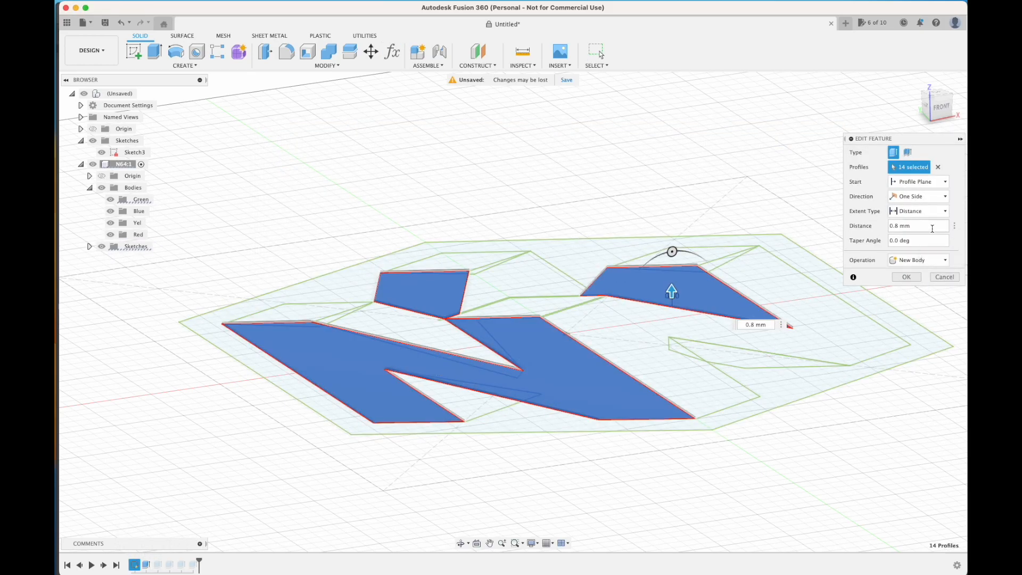
double_click(904, 226)
text(-)
text(f)
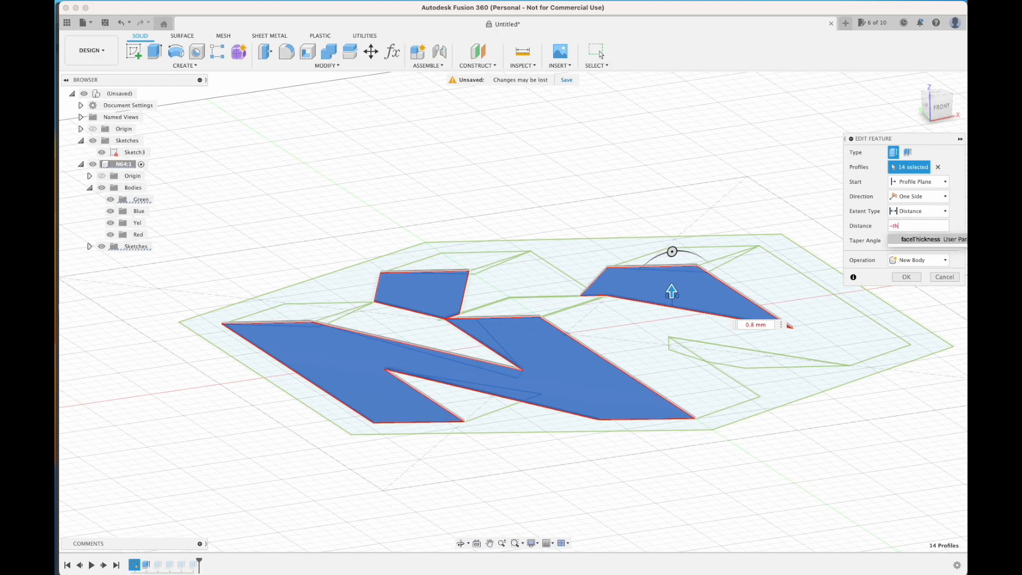
key(Return)
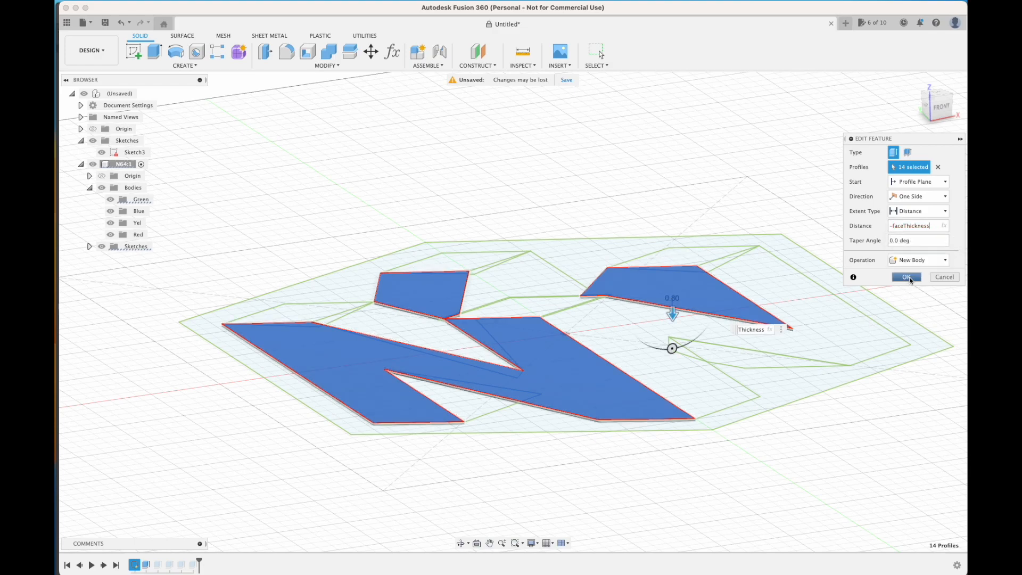
click(910, 278)
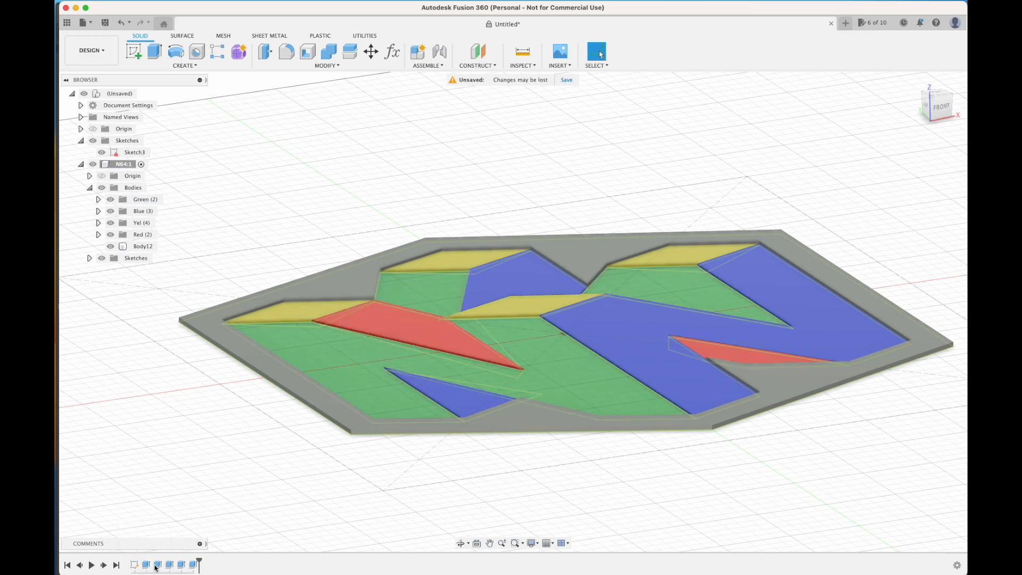
Set the red faces' extrusion distance to -faceThickness.
double_click(157, 565)
double_click(918, 224)
text(-)
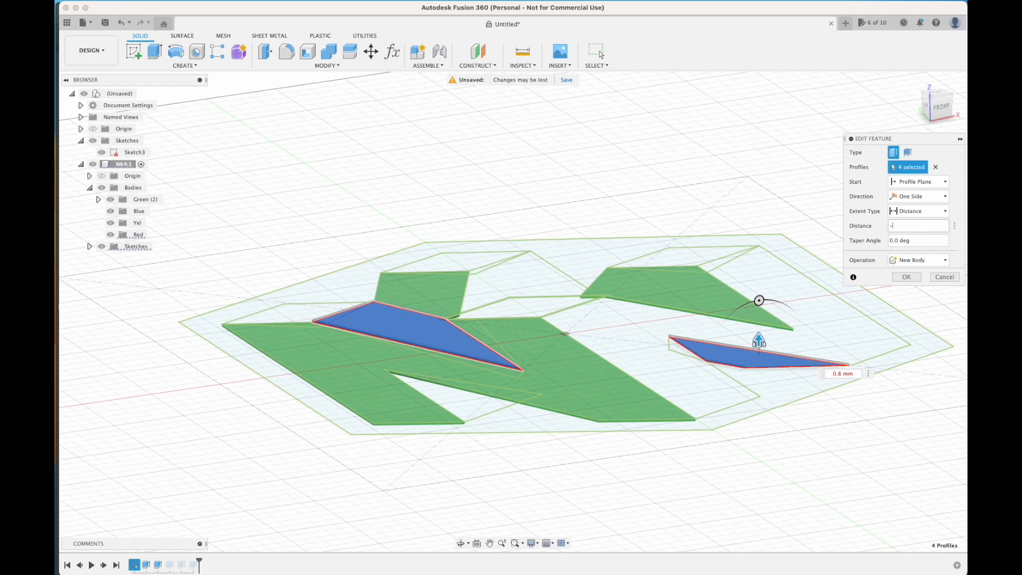
text(th)
key(Return)
click(906, 277)
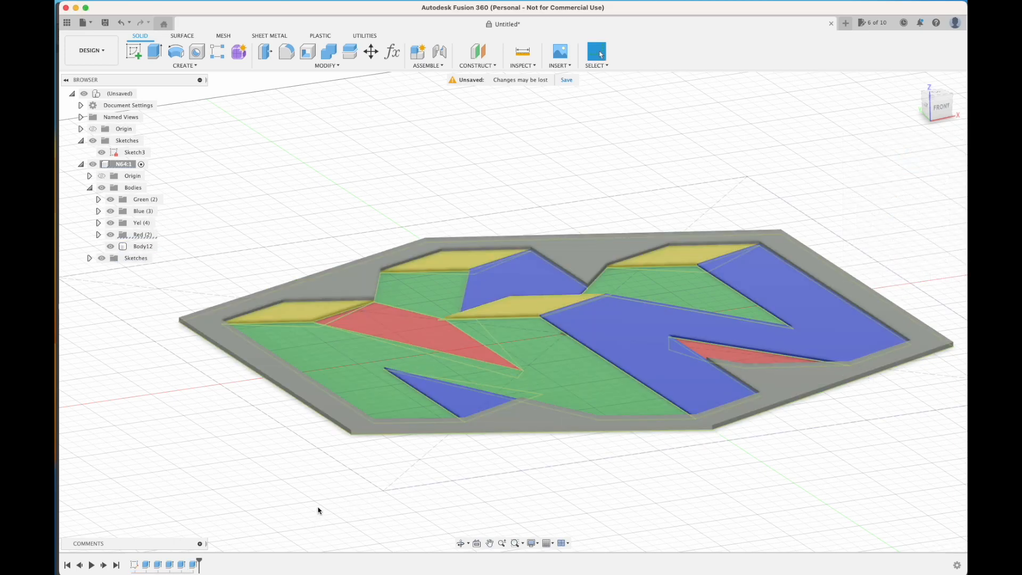
Set the blue faces' extrusion distance to -faceThickness.
click(171, 565)
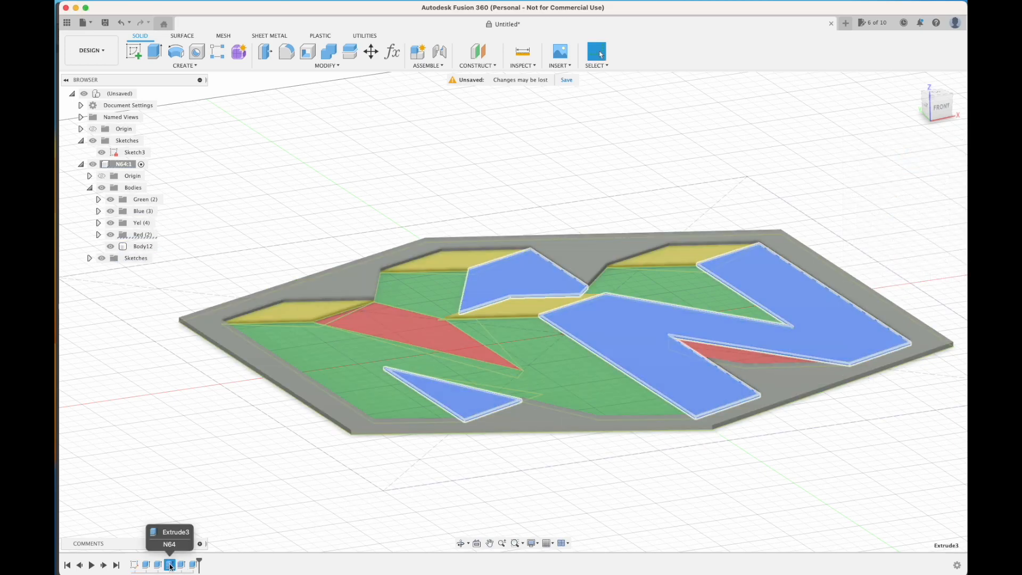
double_click(170, 565)
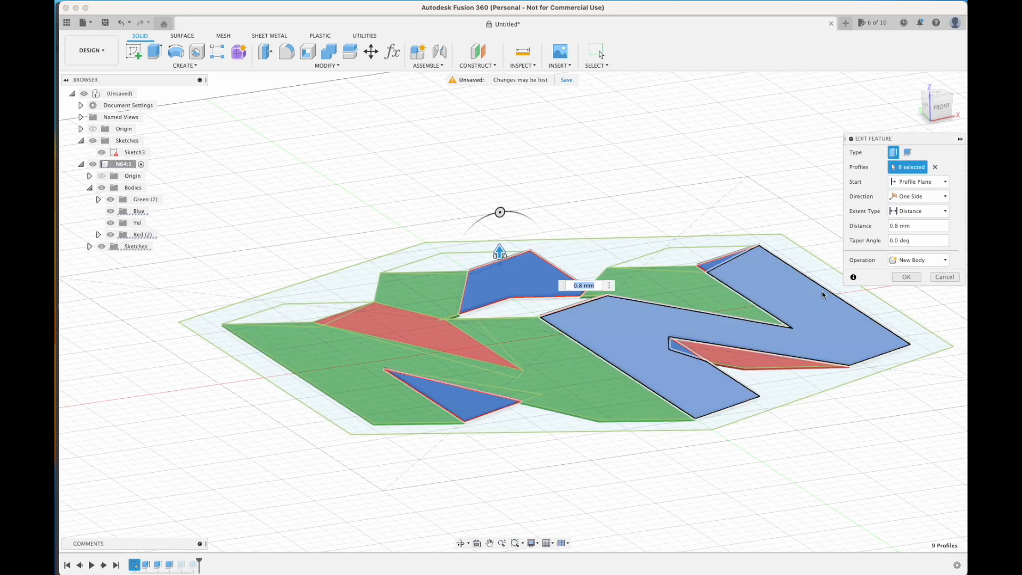
click(910, 226)
text(-faceThickness)
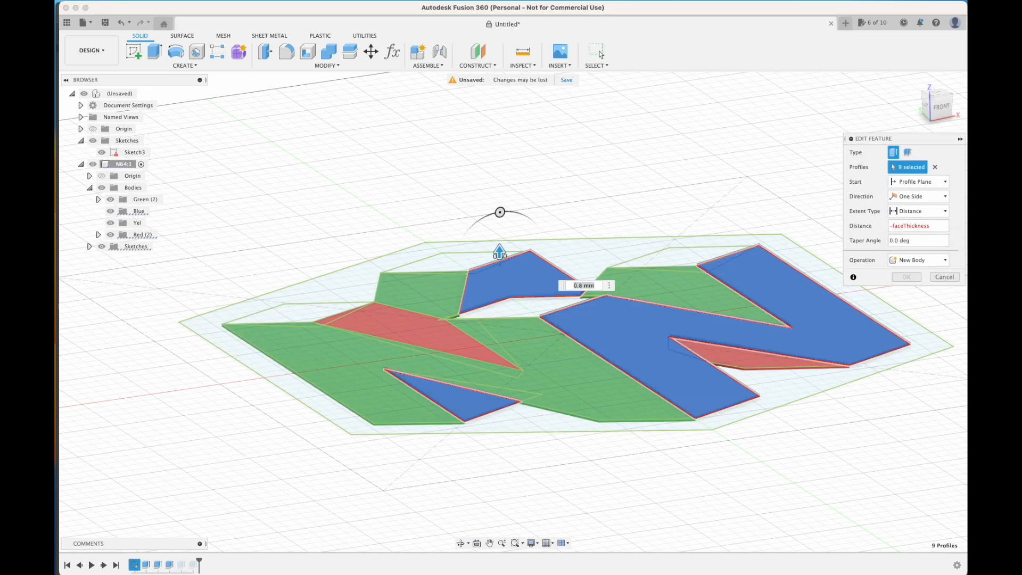
key(Return)
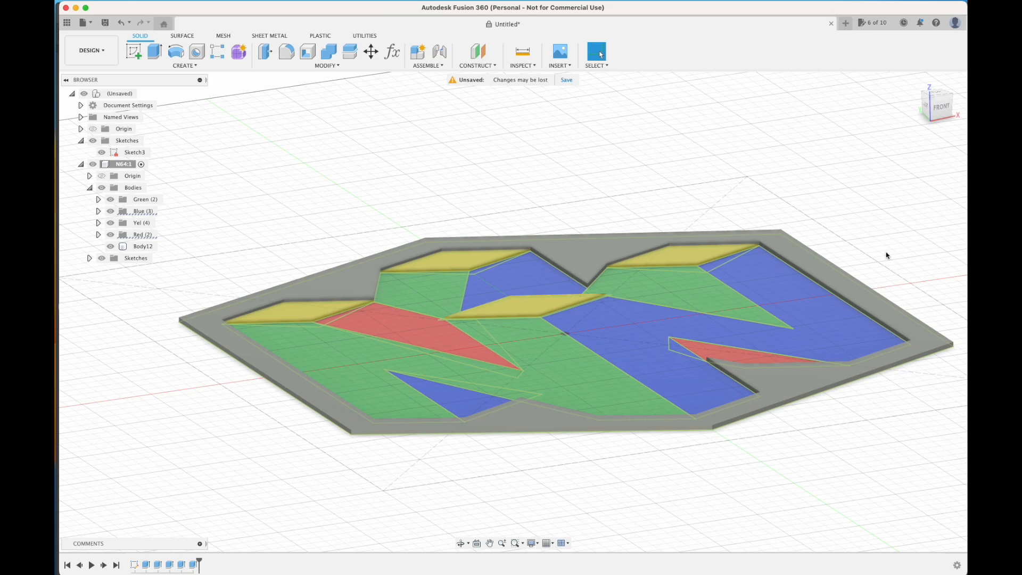
Set the yellow faces' extrusion distance to -faceThickness.
click(182, 565)
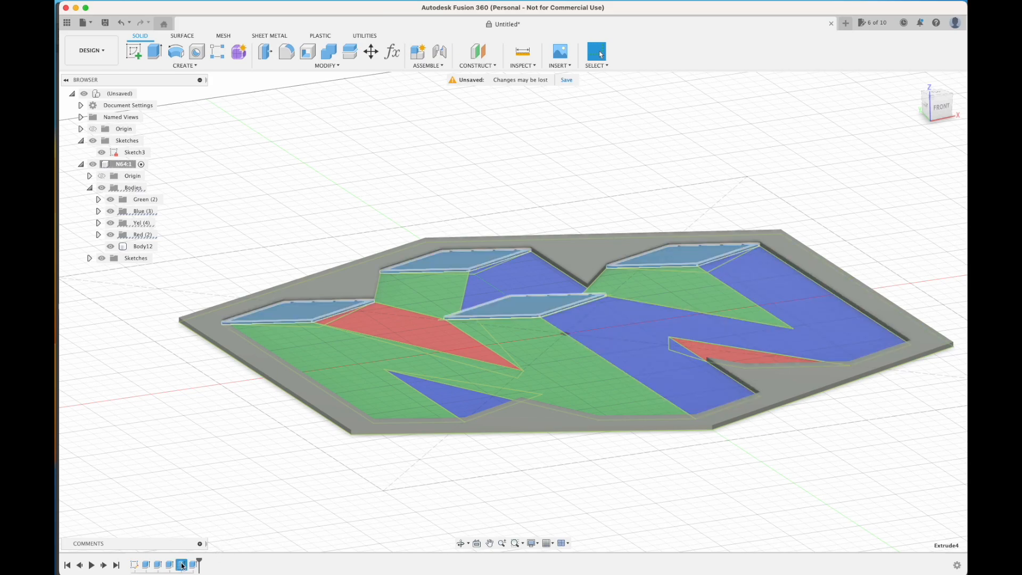
double_click(181, 565)
click(927, 224)
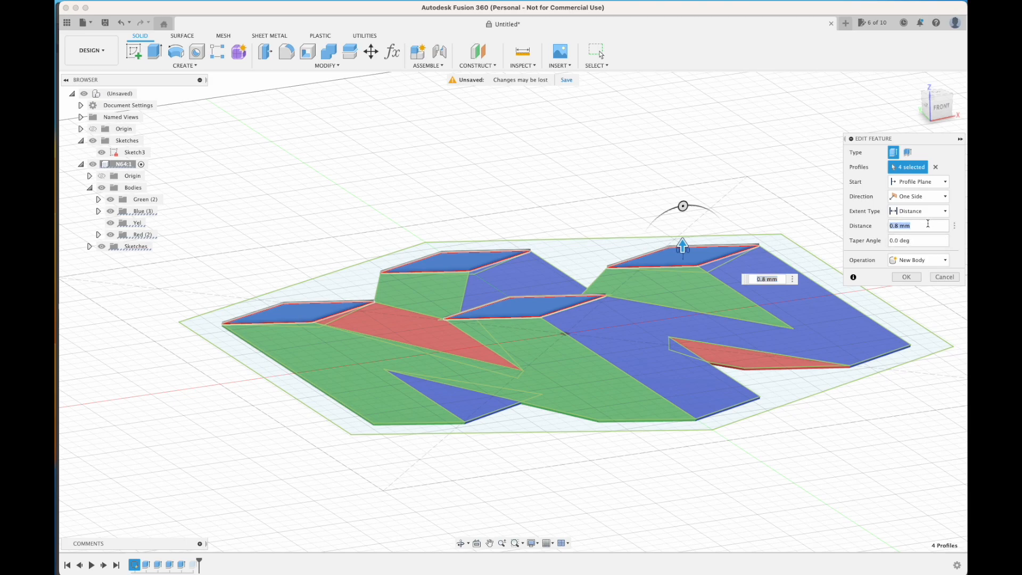
text(-face)
key(Return)
key(Return)
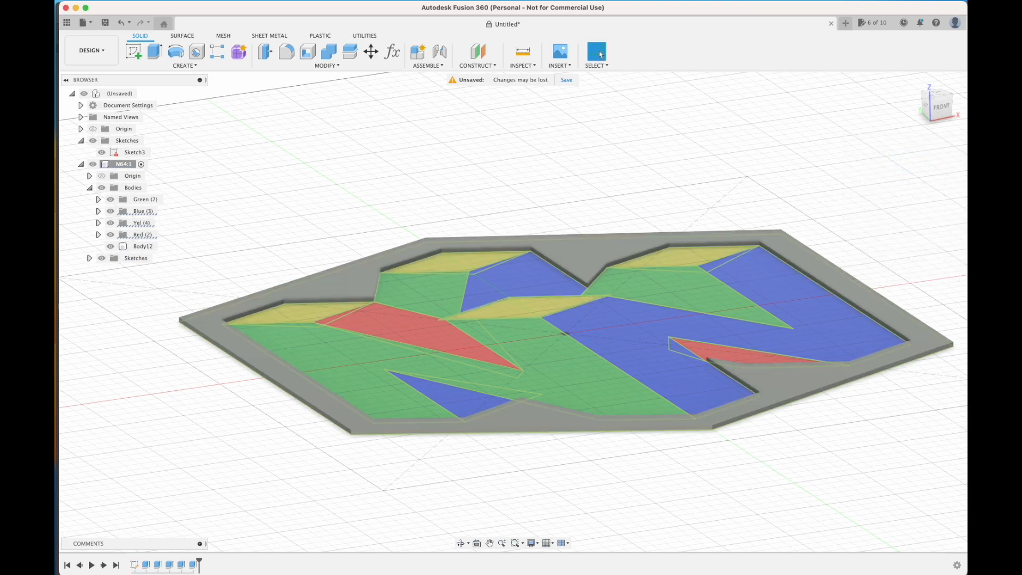
Set the grey border's extrusion distance to -faceThickness-.8.
click(193, 565)
double_click(193, 565)
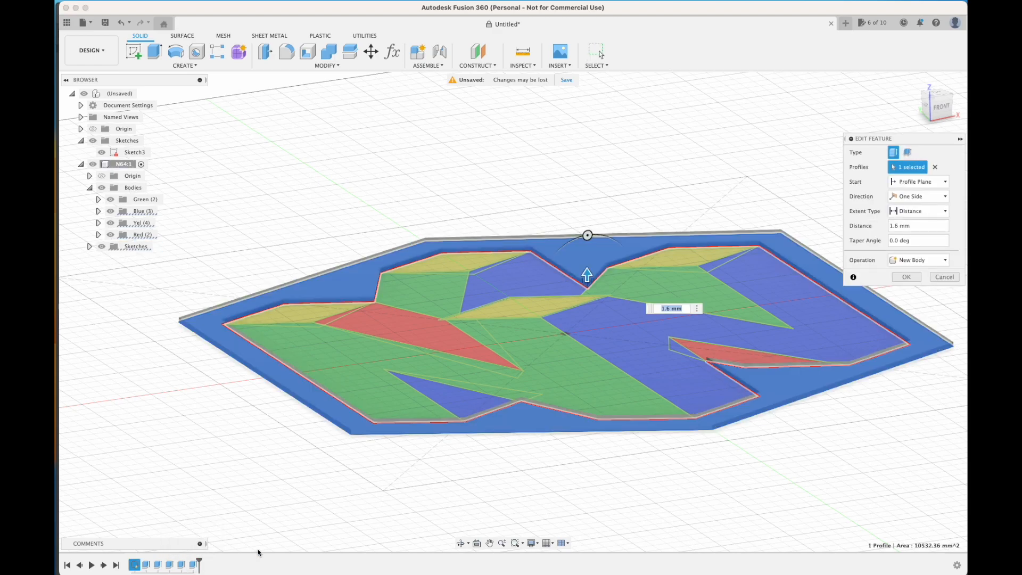
click(936, 226)
text(-fac)
key(Return)
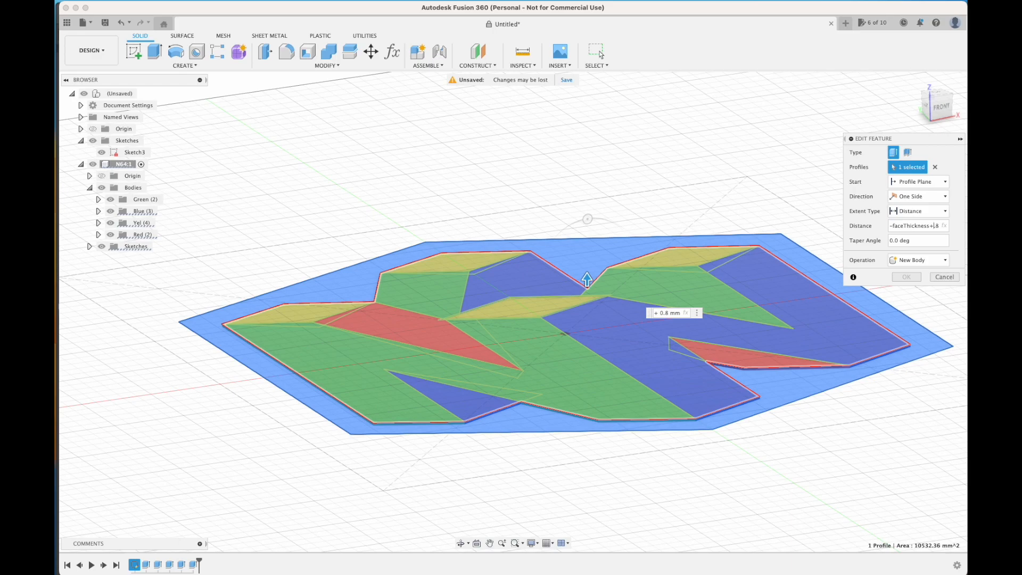
key(BackSpace)
text(-)
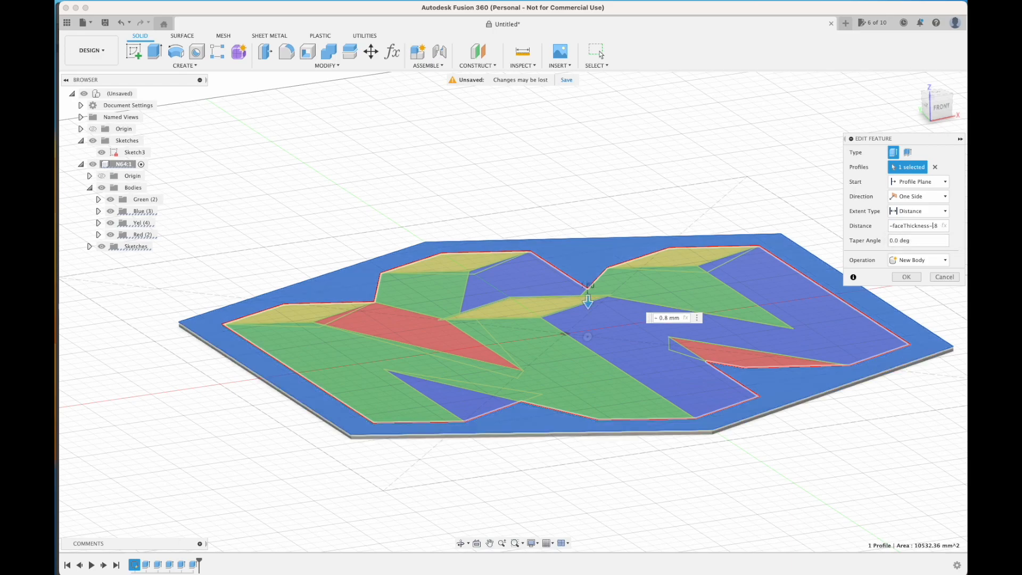
click(906, 277)
Set the faceThickness user parameter to 10 mm.
mouse_move(291, 494)
shift+middle_down()
mouse_move(276, 440)
mouse_move(268, 465)
mouse_move(249, 465)
mouse_move(296, 467)
mouse_move(278, 494)
mouse_move(281, 481)
shift+middle_up()
middle_drag(349, 229, 395, 219)
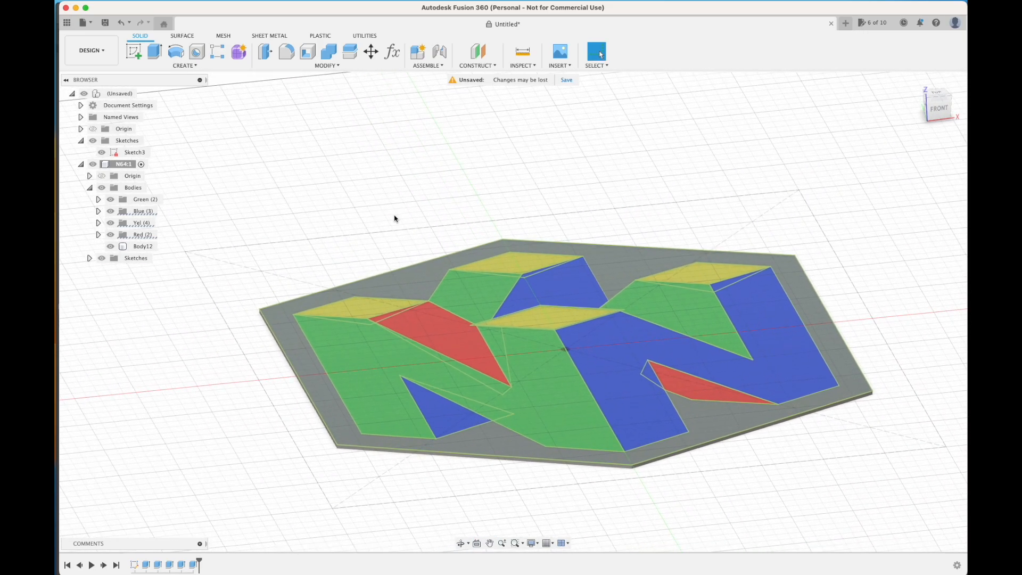
click(393, 53)
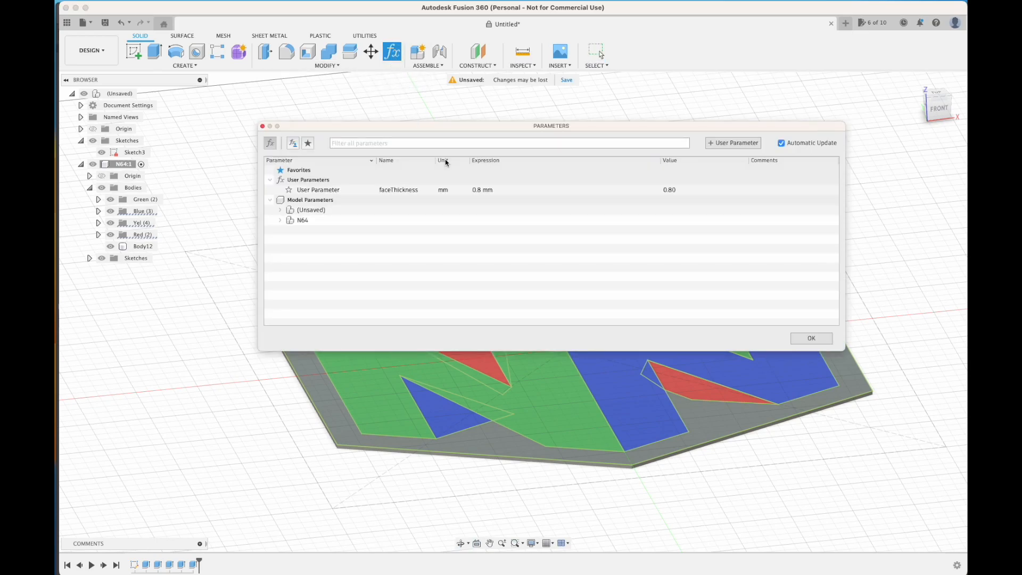
click(485, 190)
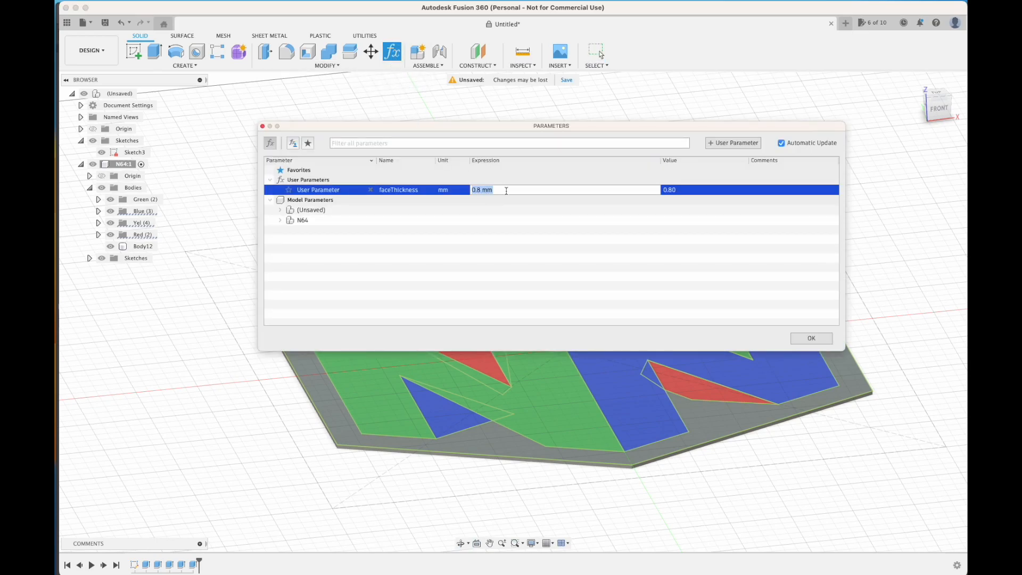
text(10)
click(267, 450)
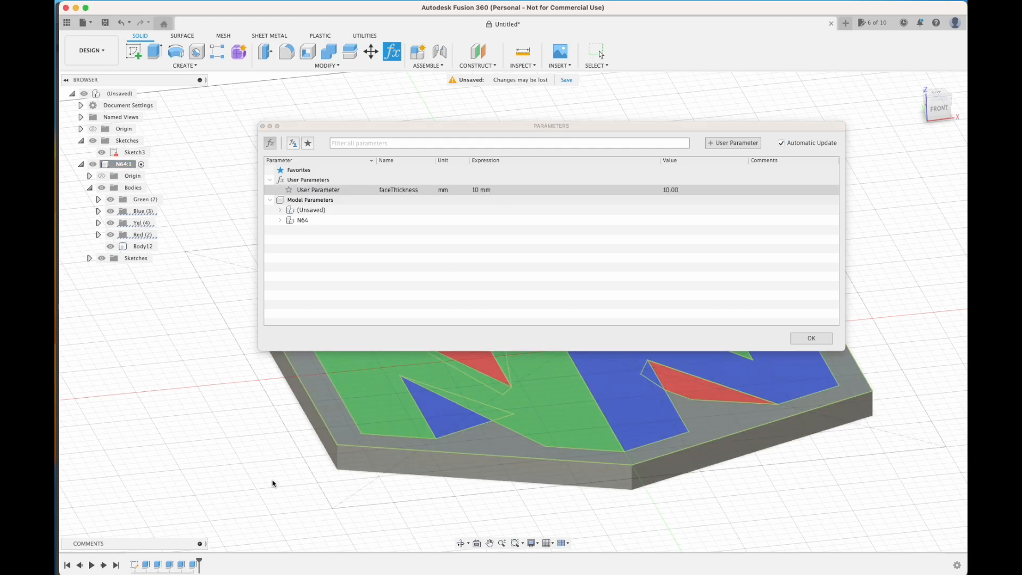
click(811, 338)
Examine the logo from below and above to check how the coloured faces sit inside the grey border.
shift+middle_drag(325, 489, 291, 462)
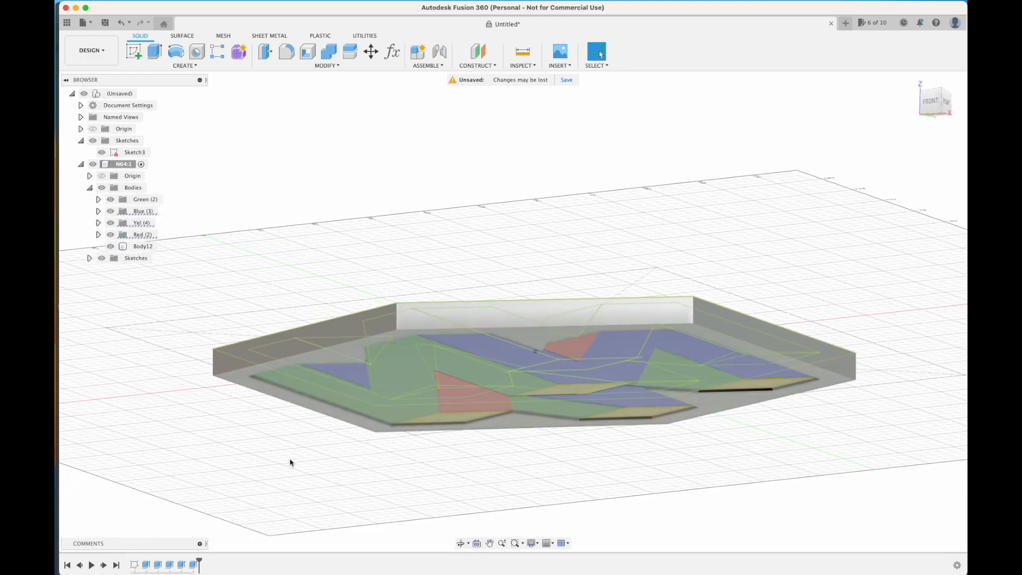
click(267, 390)
scroll(267, 391, up, 4)
click(264, 367)
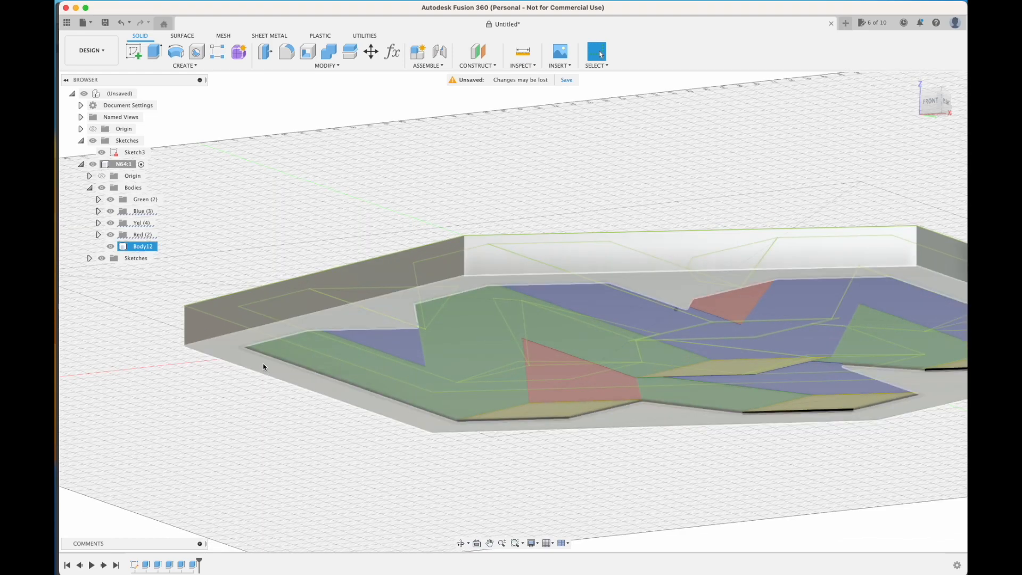
click(282, 387)
shift+middle_drag(326, 433, 296, 424)
shift+middle_drag(373, 460, 521, 475)
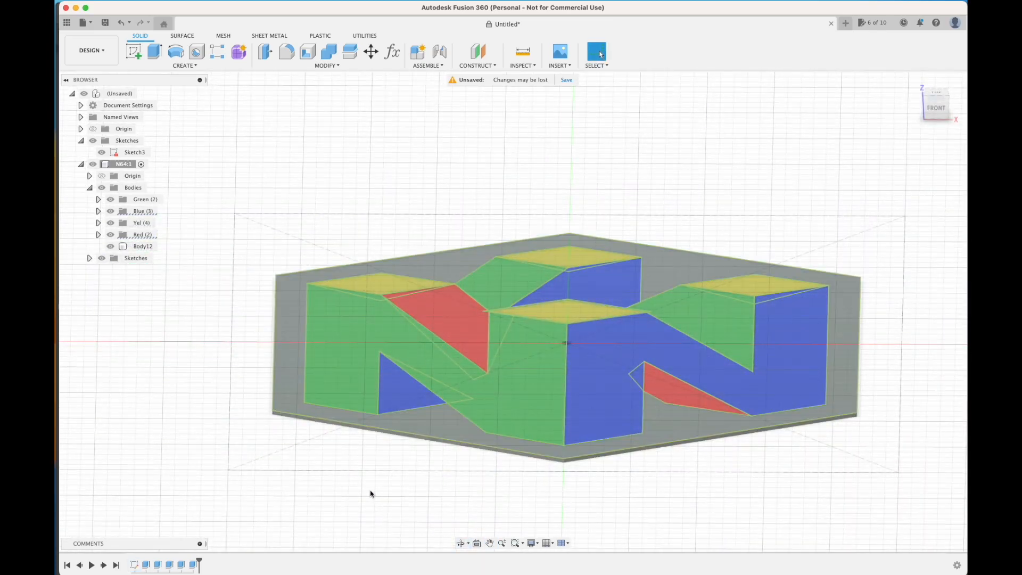
shift+middle_drag(371, 494, 474, 471)
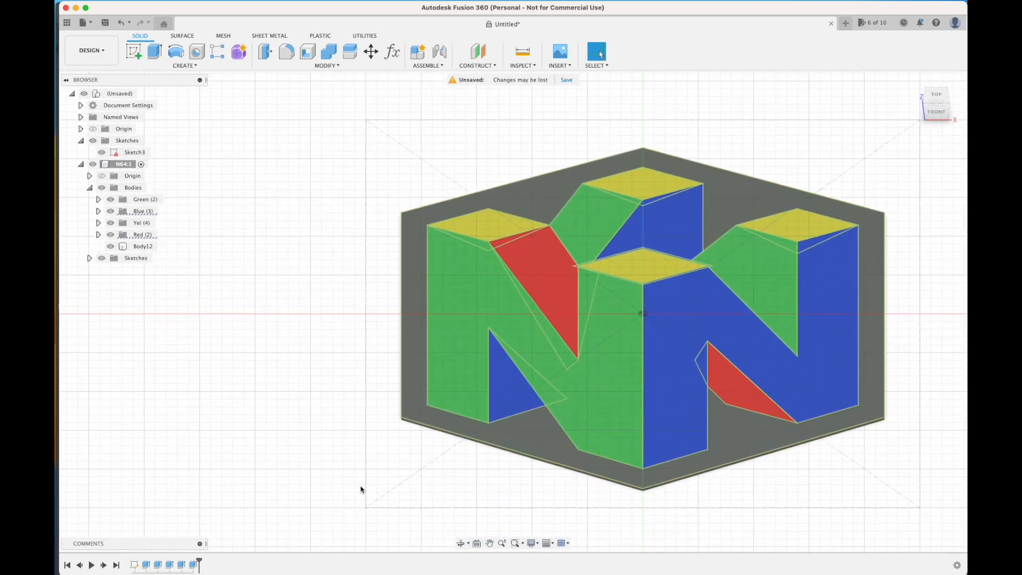
Hide the bodies and open the logo outline sketch for editing in the top view.
click(90, 188)
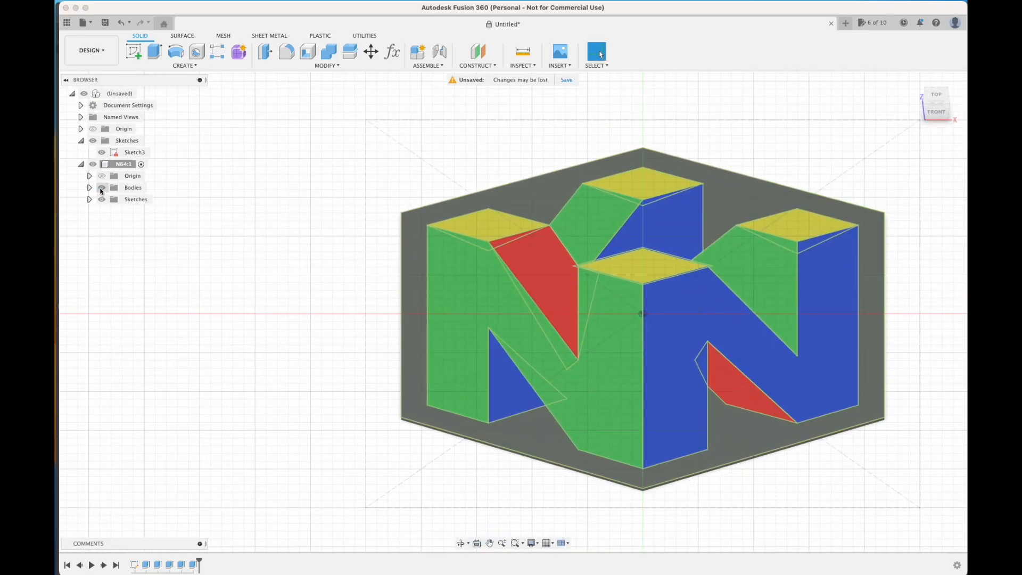
click(101, 188)
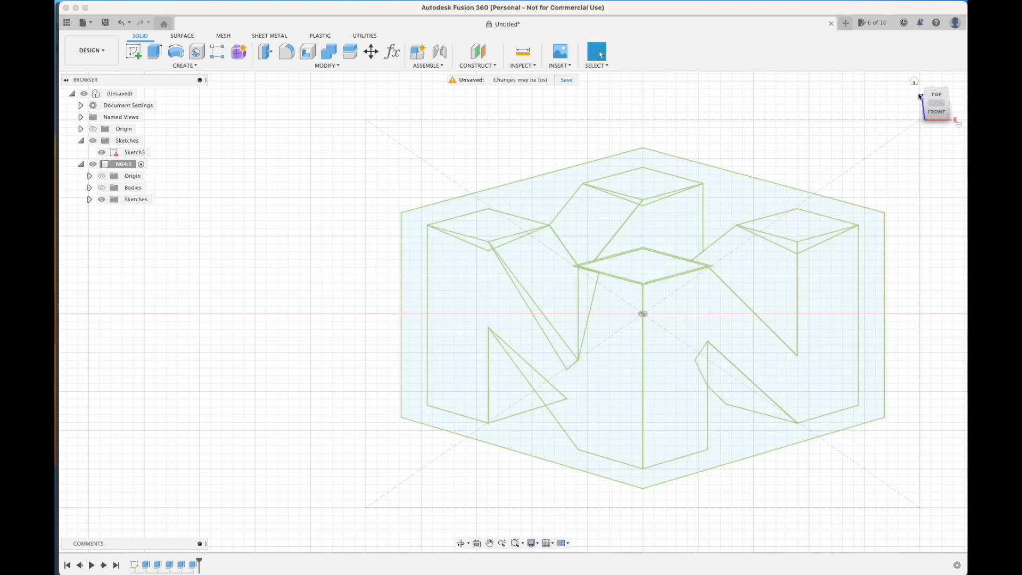
click(937, 96)
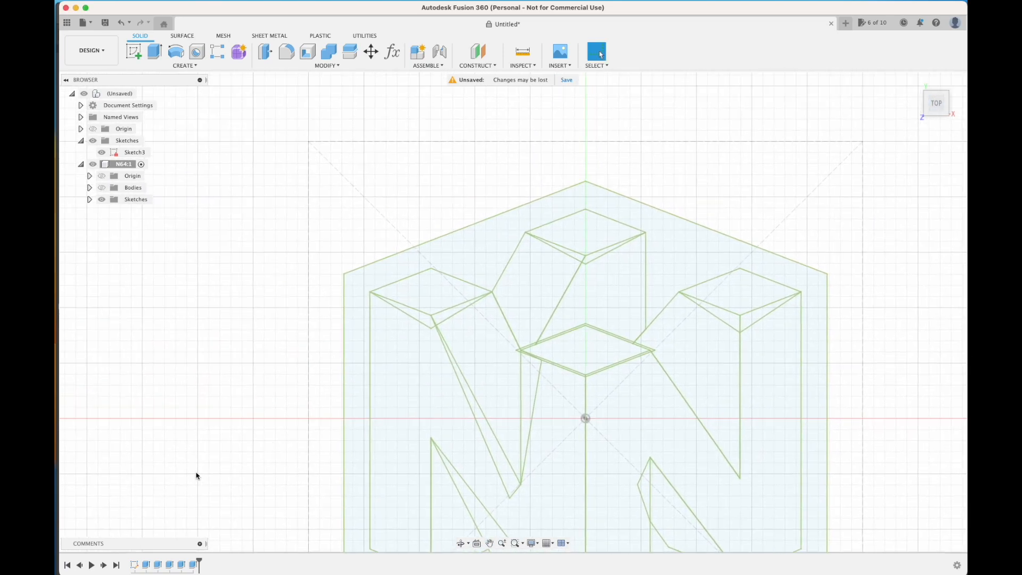
right_click(136, 565)
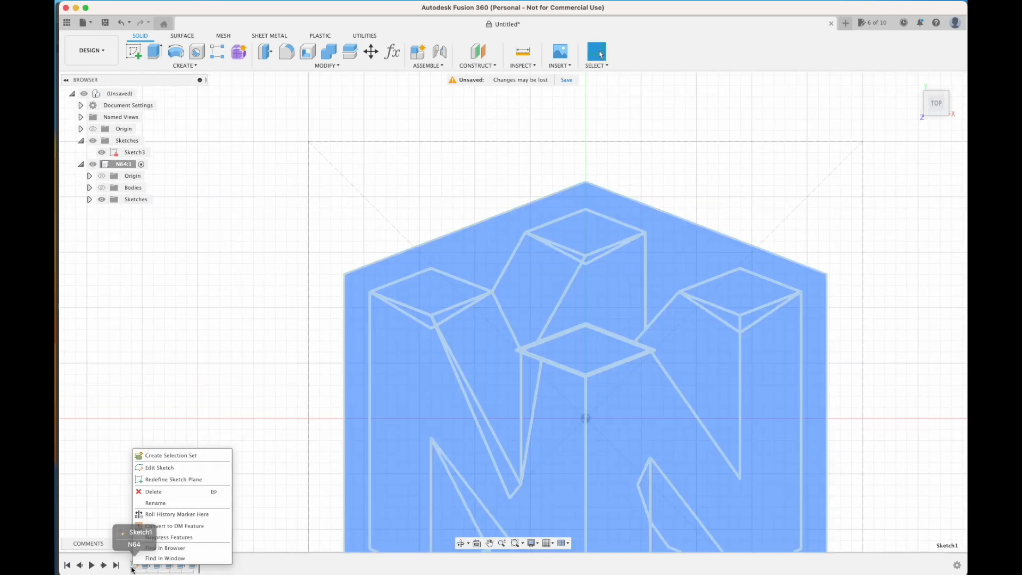
click(168, 468)
Offset the outer hexagonal outline inward by 4 mm.
scroll(298, 290, up, 5)
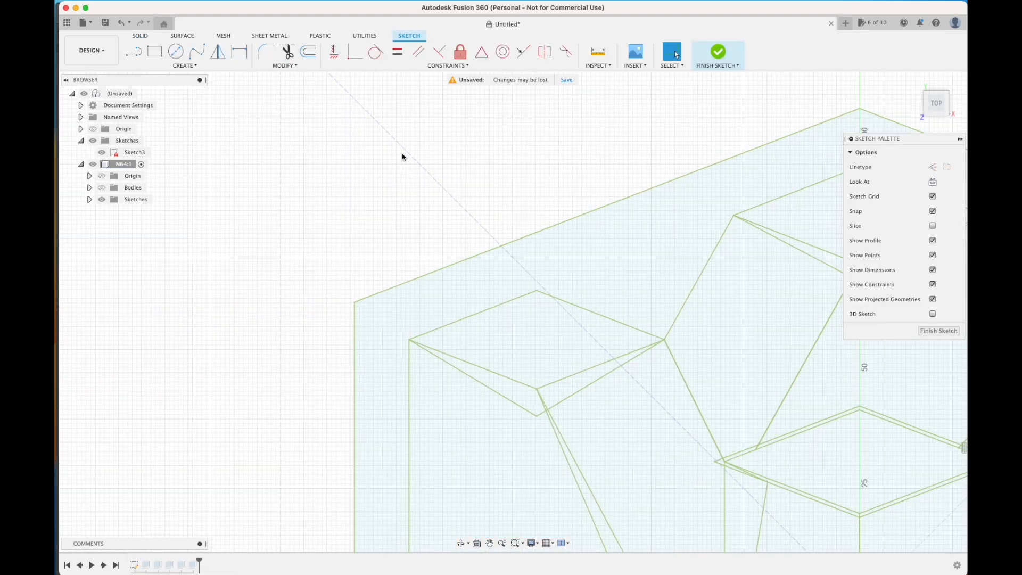
key(o)
click(490, 253)
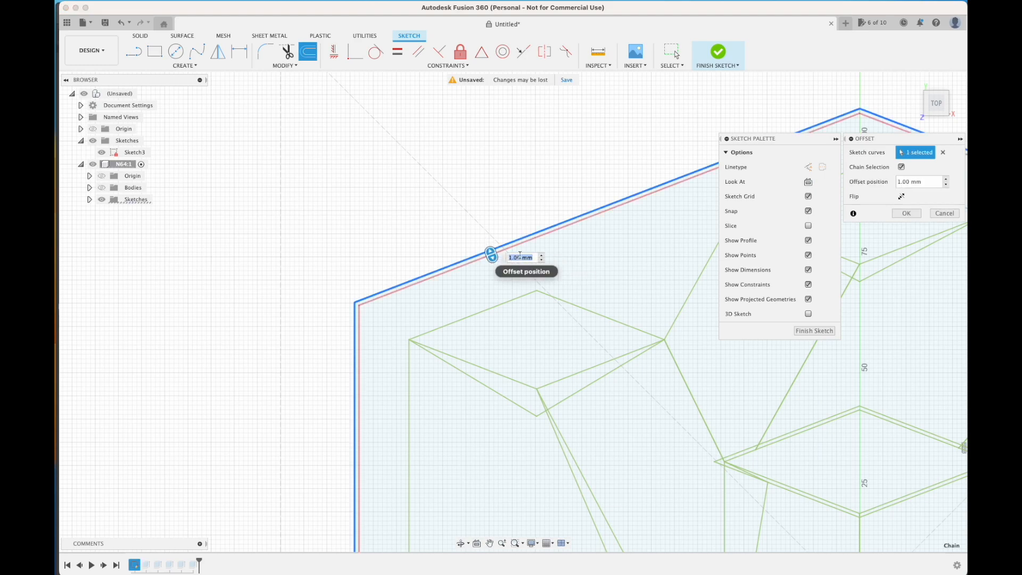
text(4)
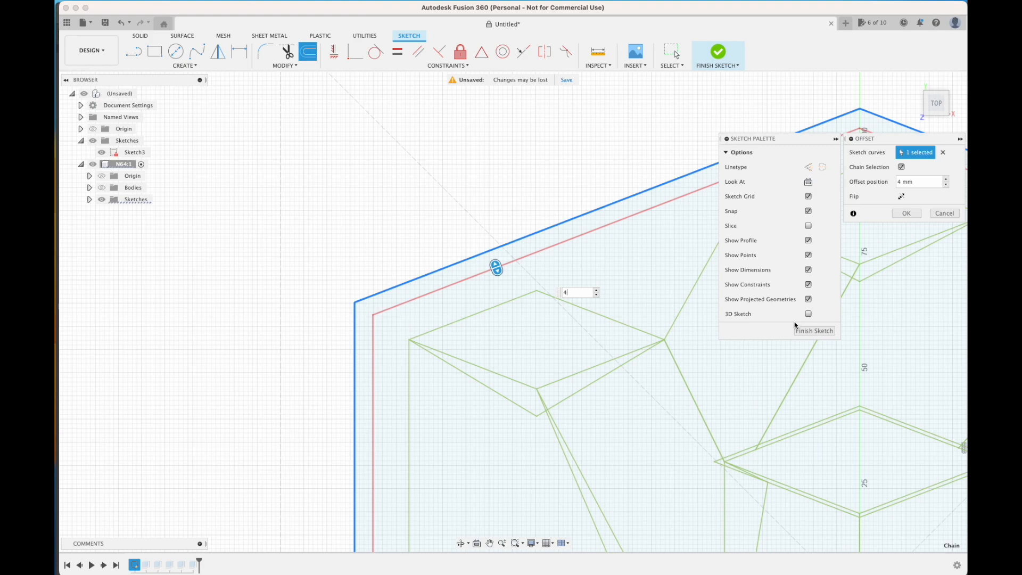
click(907, 213)
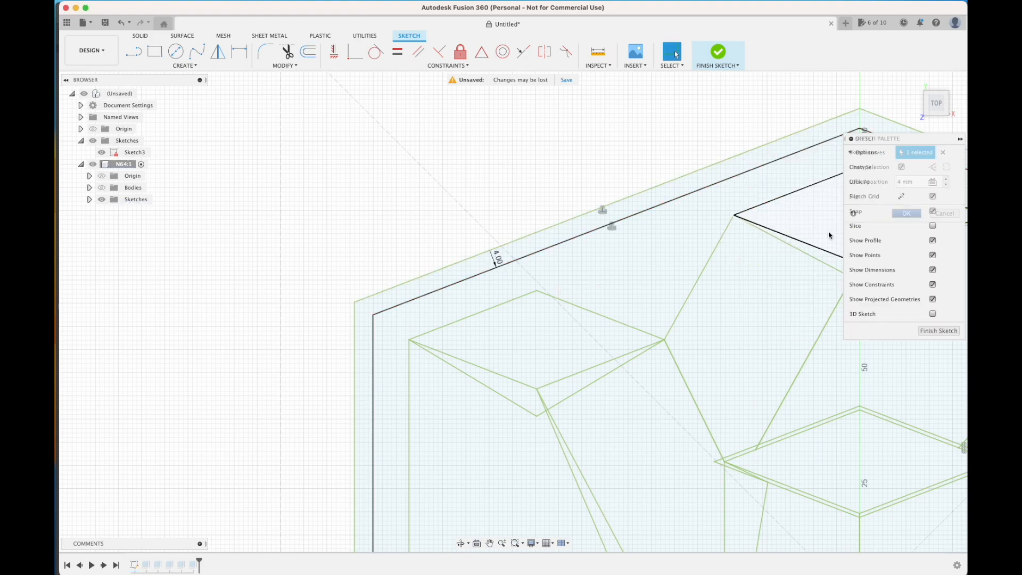
Offset the outer hexagonal outline inward a second time by 4.14 mm and finish the sketch.
scroll(591, 257, up, 4)
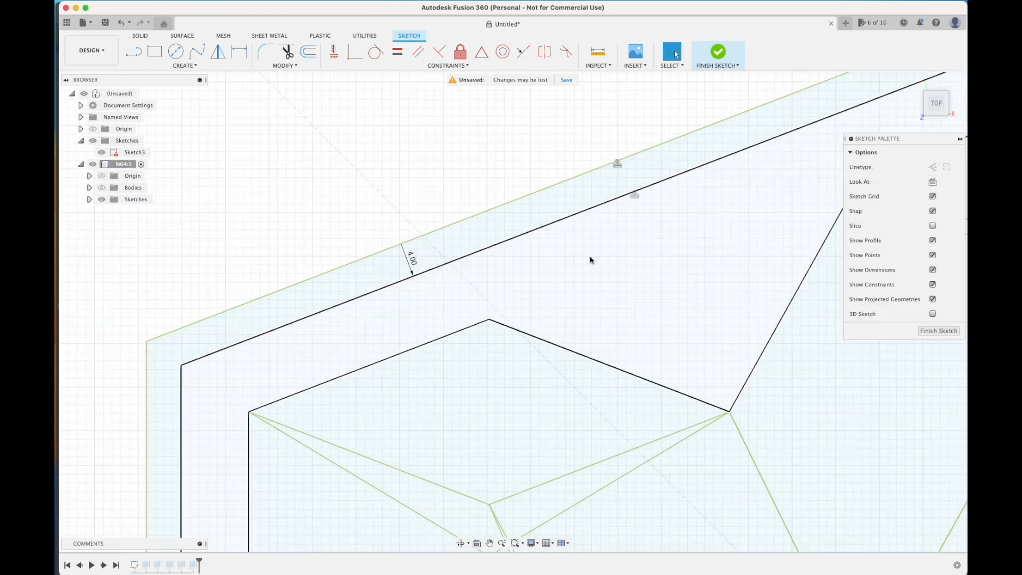
key(o)
click(454, 225)
drag(459, 234, 467, 265)
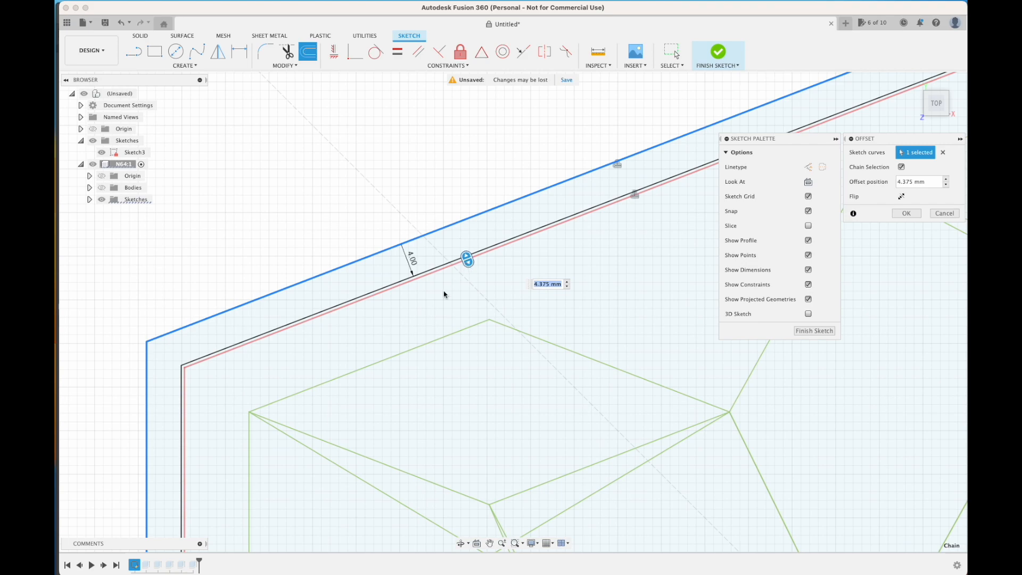
scroll(429, 306, up, 5)
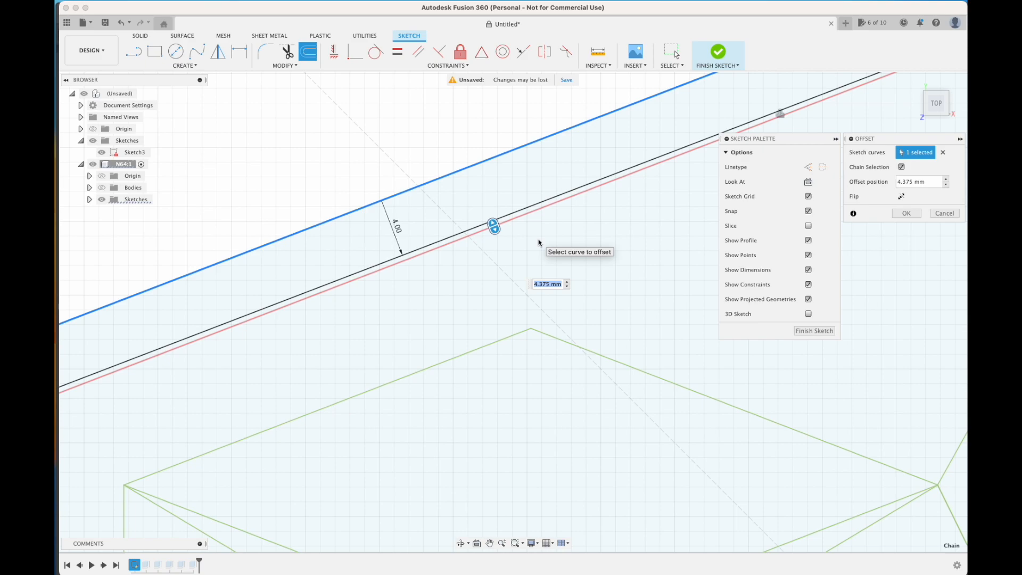
key(Return)
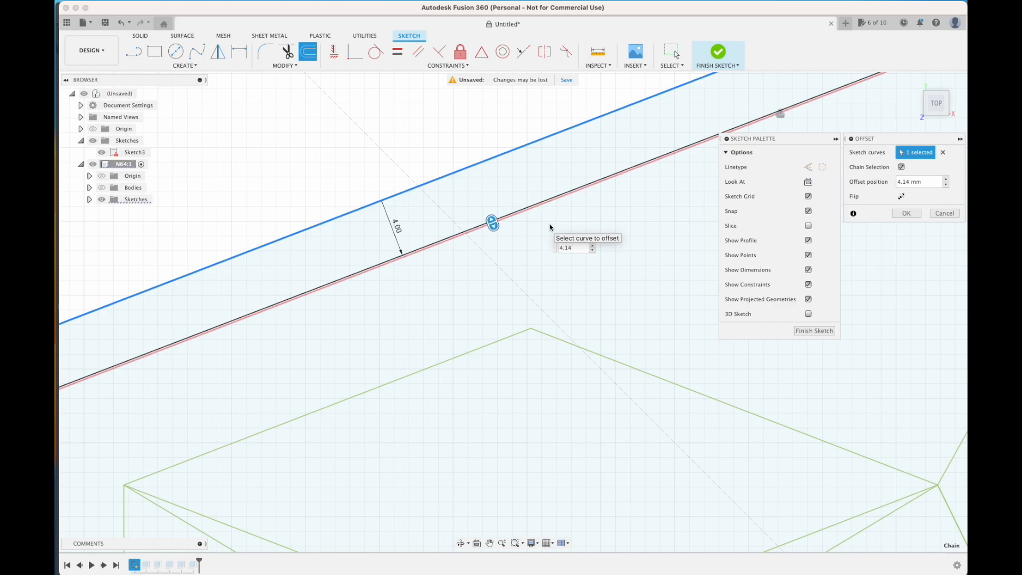
click(804, 333)
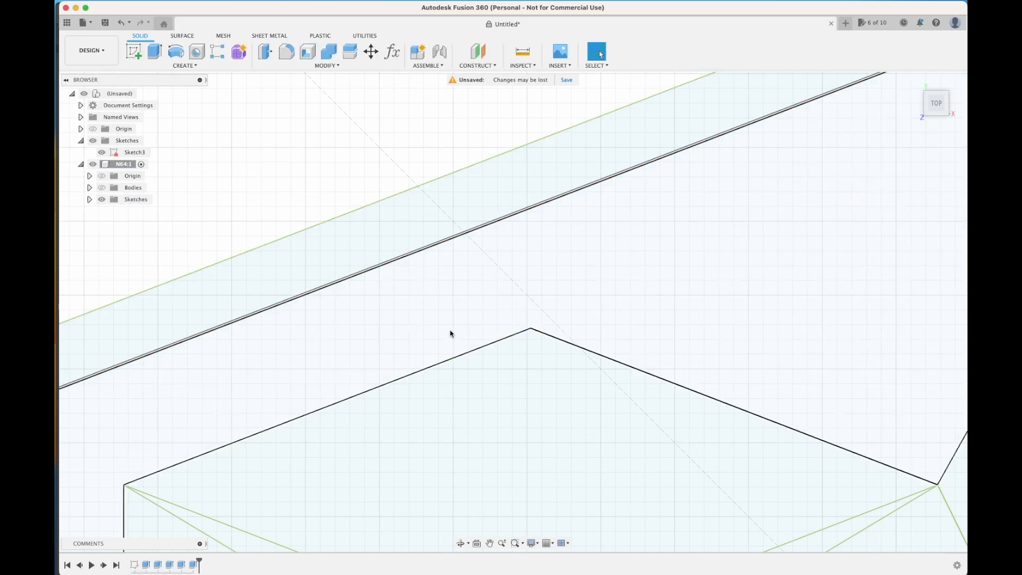
Examine the offset outlines around the logo from several angles.
mouse_move(269, 417)
shift+middle_down()
mouse_move(285, 361)
mouse_move(246, 435)
mouse_move(349, 319)
shift+middle_up()
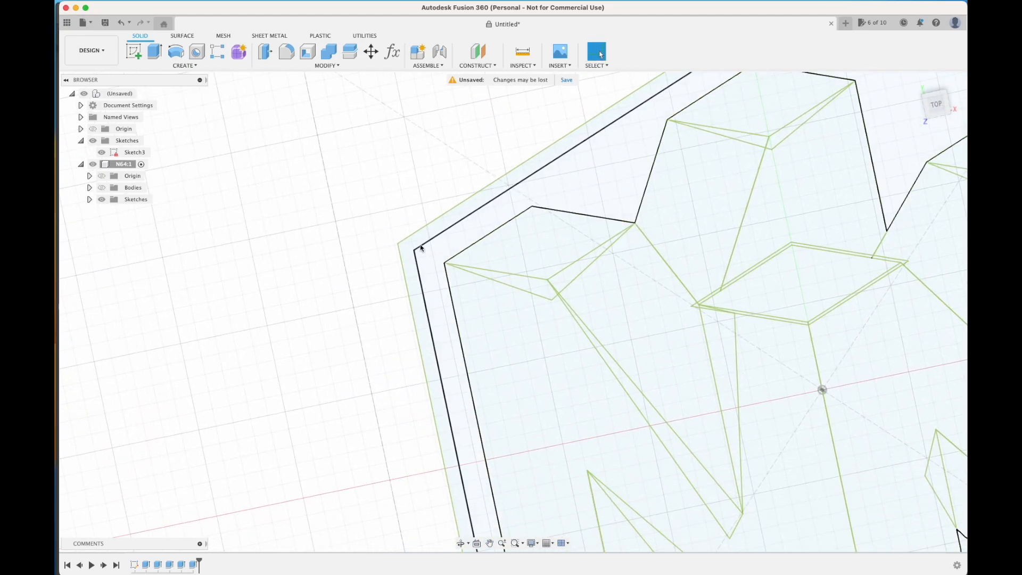
mouse_move(349, 372)
shift+middle_down()
mouse_move(360, 345)
mouse_move(376, 360)
mouse_move(334, 368)
mouse_move(378, 317)
mouse_move(264, 329)
mouse_move(292, 366)
shift+middle_up()
scroll(298, 371, down, 5)
middle_drag(566, 391, 572, 276)
shift+middle_drag(643, 357, 655, 362)
middle_drag(655, 363, 617, 356)
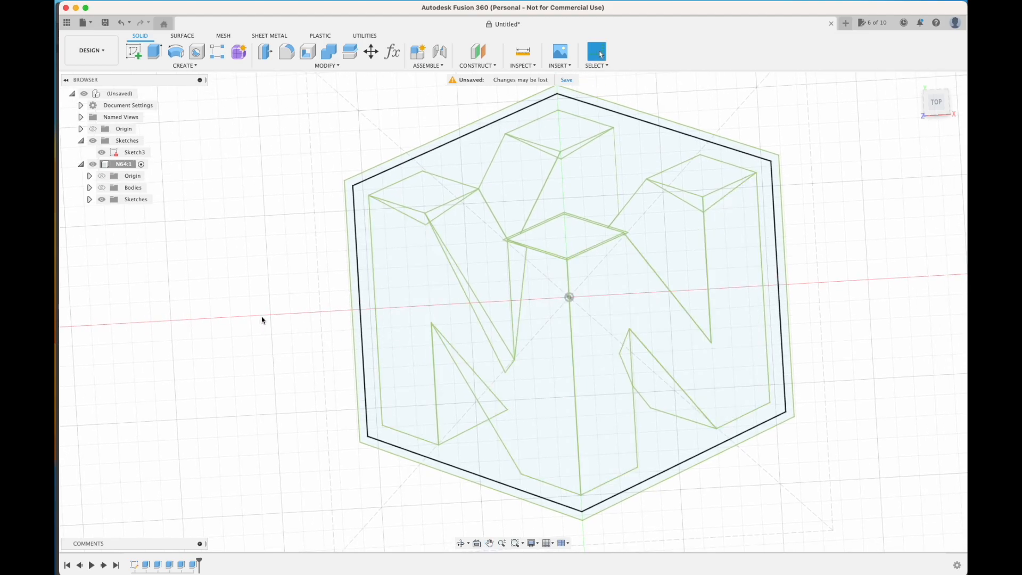
mouse_move(289, 324)
shift+middle_down()
mouse_move(293, 303)
mouse_move(277, 315)
mouse_move(318, 302)
shift+middle_up()
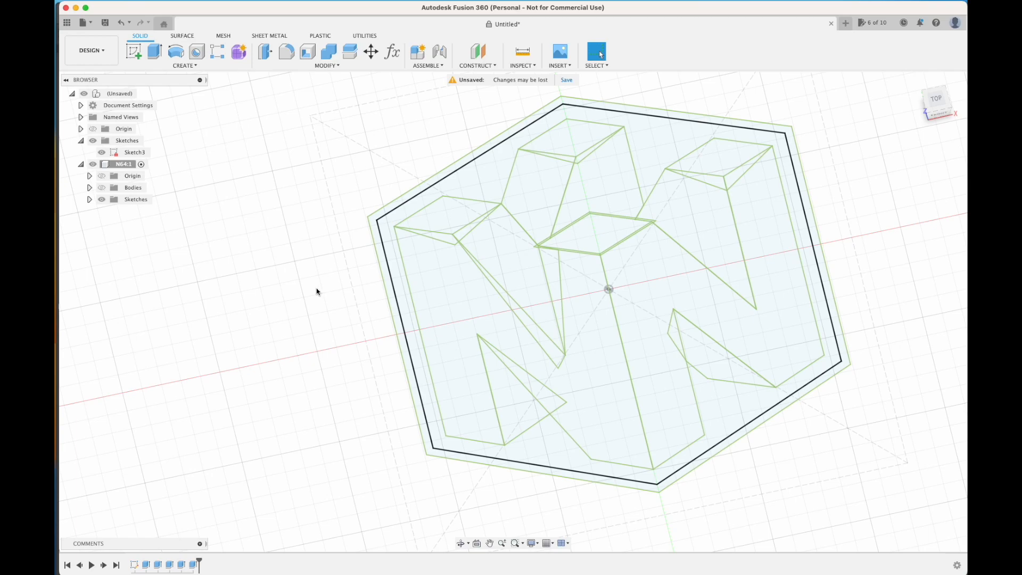
middle_drag(335, 265, 326, 271)
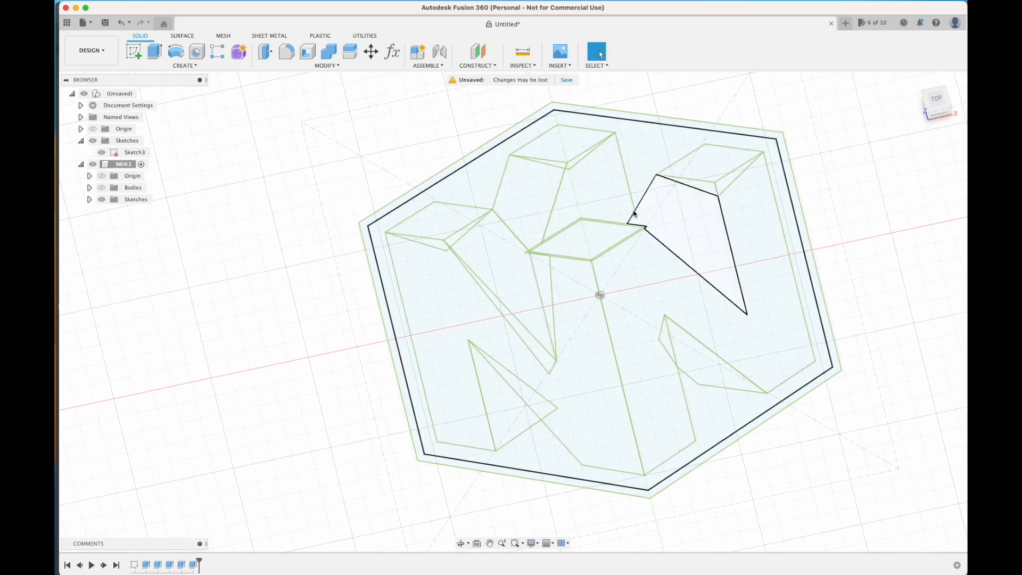
mouse_move(316, 254)
shift+middle_down()
mouse_move(313, 262)
mouse_move(317, 246)
mouse_move(365, 257)
shift+middle_up()
scroll(264, 230, up, 4)
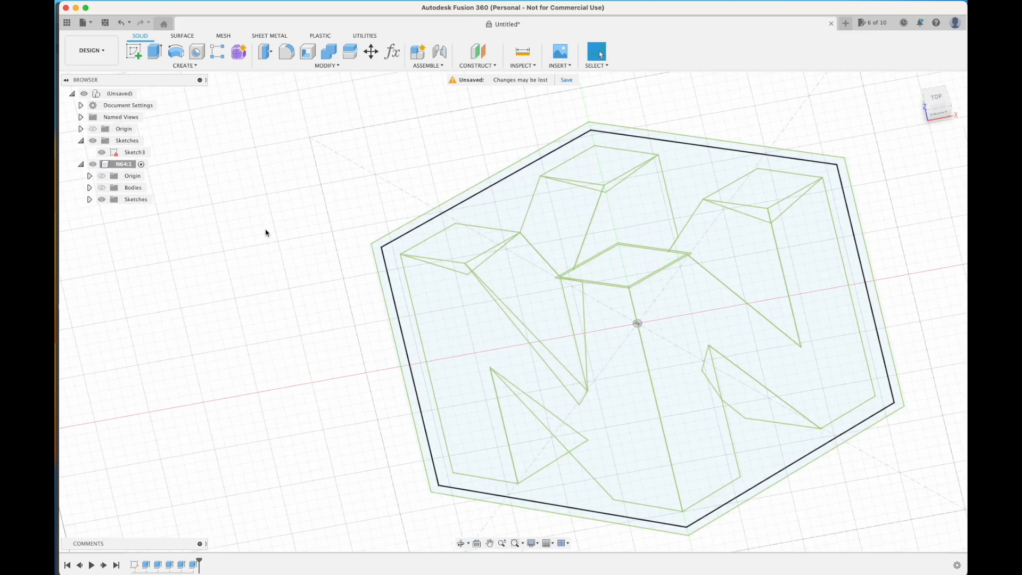
mouse_move(315, 285)
middle_down()
mouse_move(295, 259)
mouse_move(297, 269)
middle_up()
scroll(296, 258, down, 2)
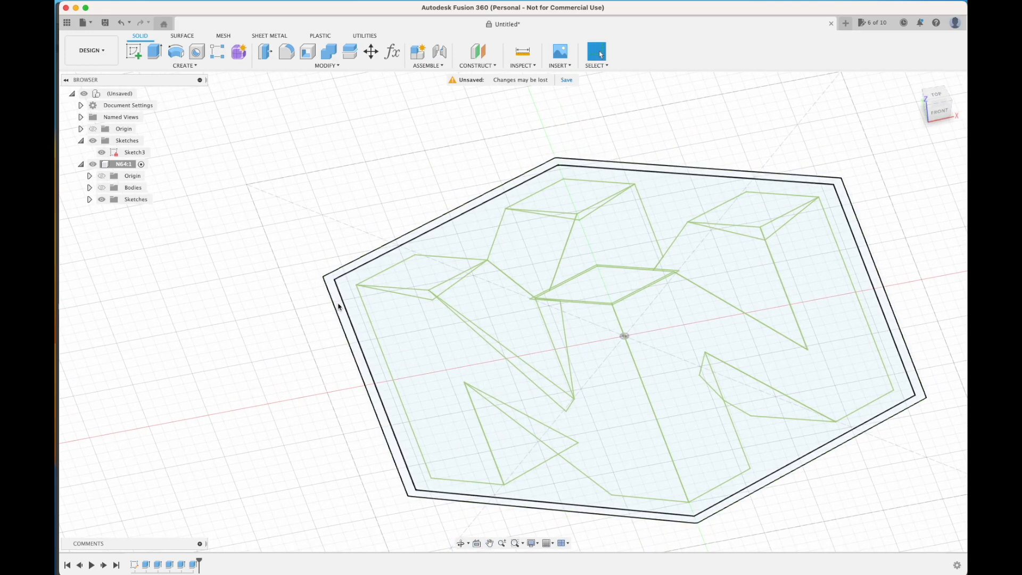
Show the bodies again and extrude the outer border ring of the outline sketch by -40 mm, joining it to the backing body.
scroll(340, 307, up, 6)
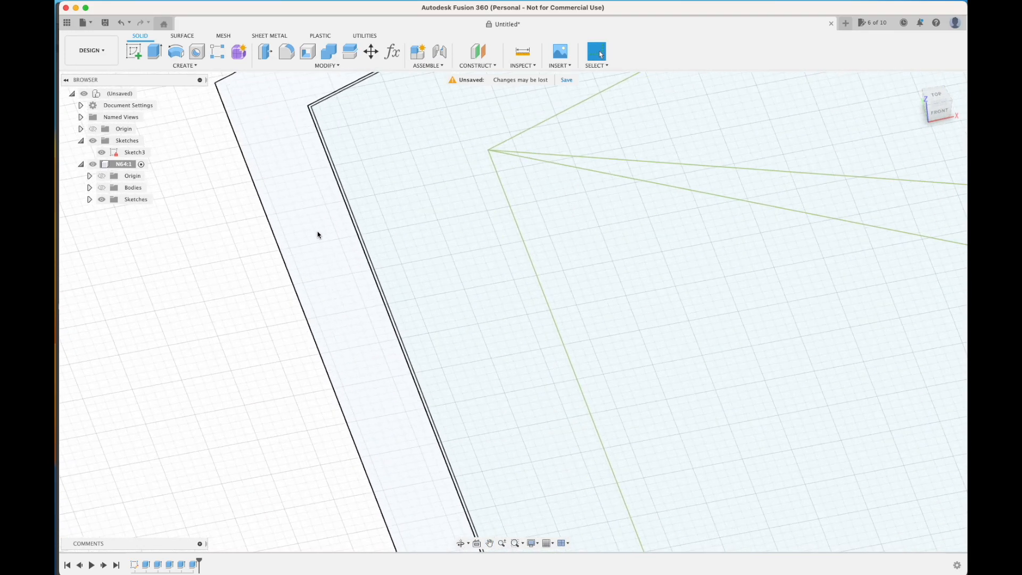
click(317, 233)
scroll(317, 233, down, 8)
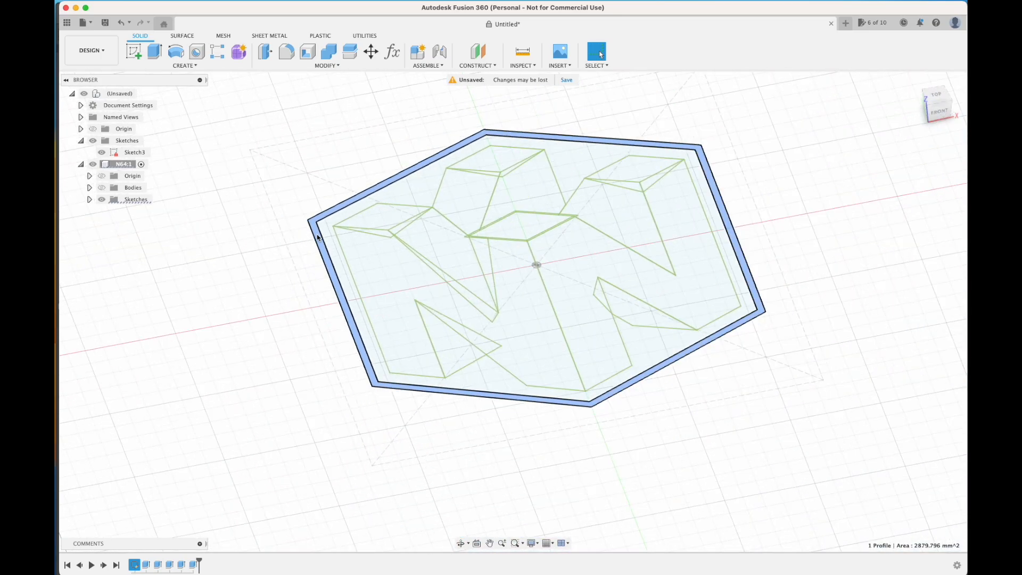
click(102, 189)
shift+middle_drag(333, 333, 259, 330)
scroll(259, 330, up, 5)
scroll(306, 310, up, 2)
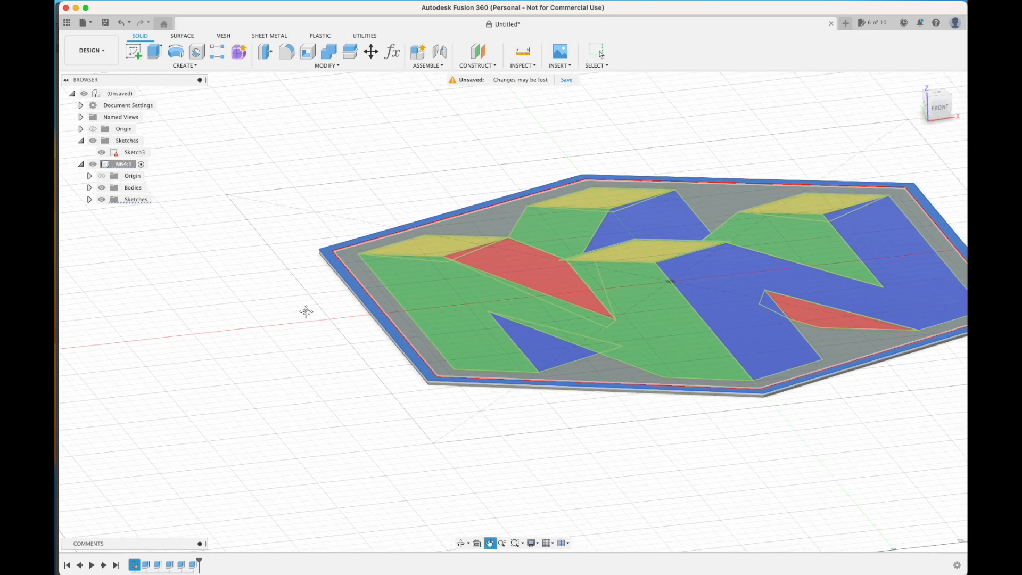
key(e)
click(304, 313)
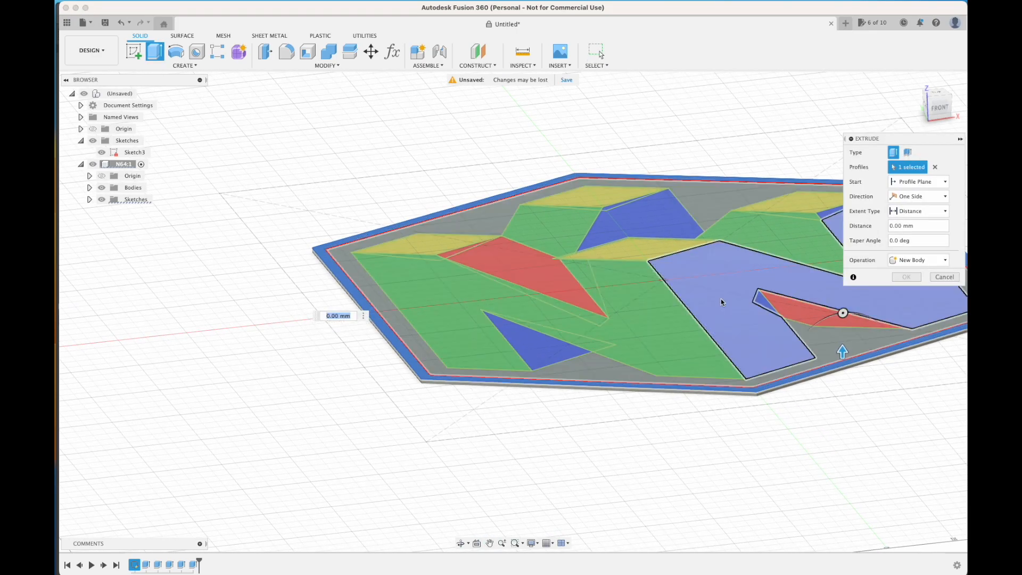
double_click(930, 226)
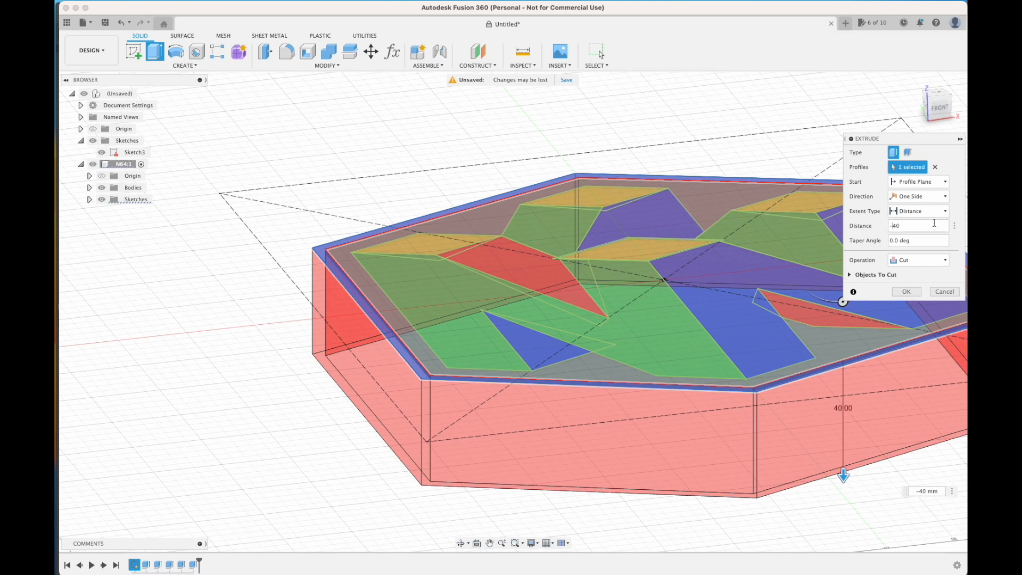
click(920, 259)
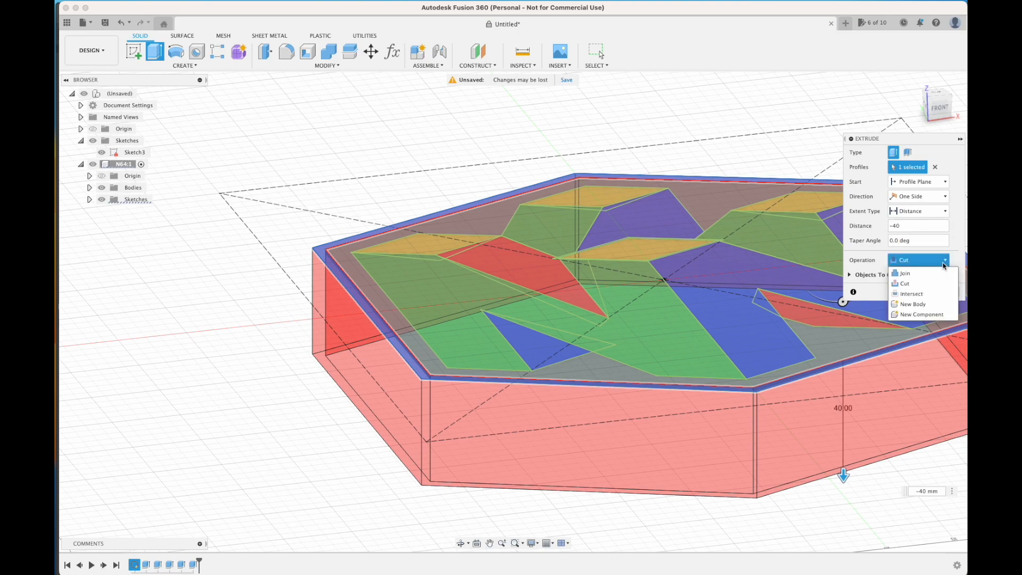
click(915, 275)
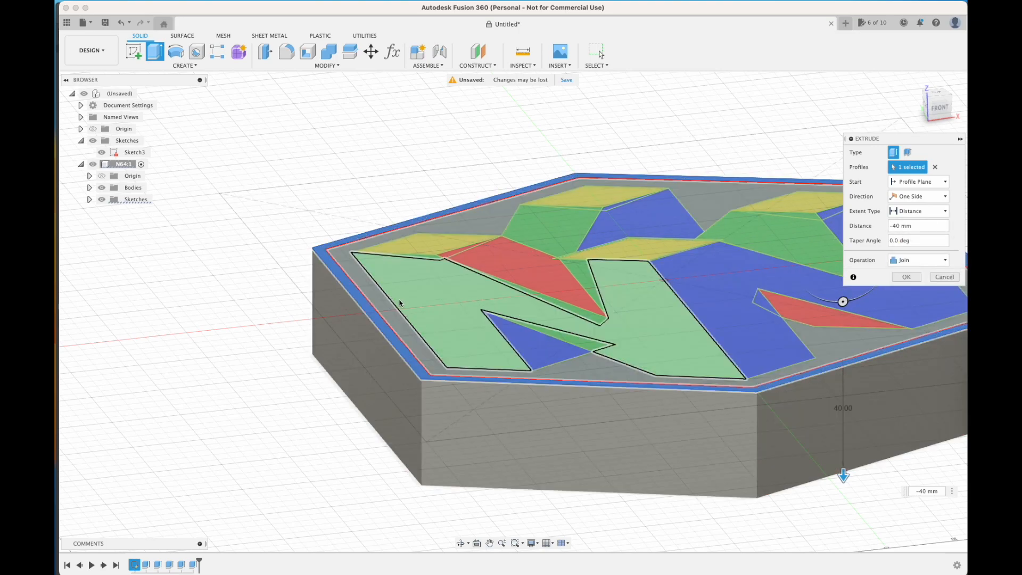
click(906, 277)
Examine the deep outer frame around the coloured logo from several angles.
shift+middle_drag(327, 421, 348, 438)
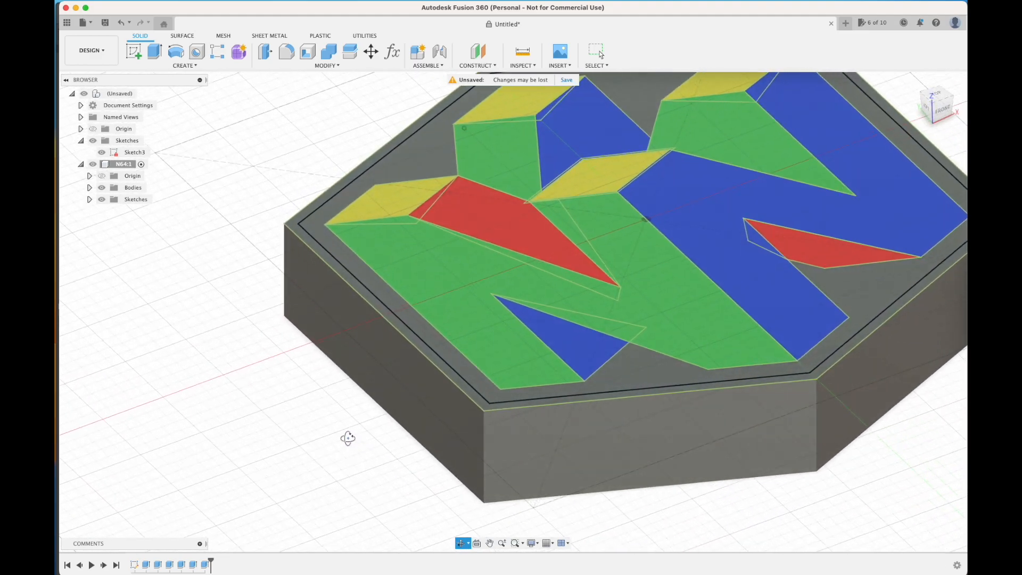
scroll(347, 438, down, 3)
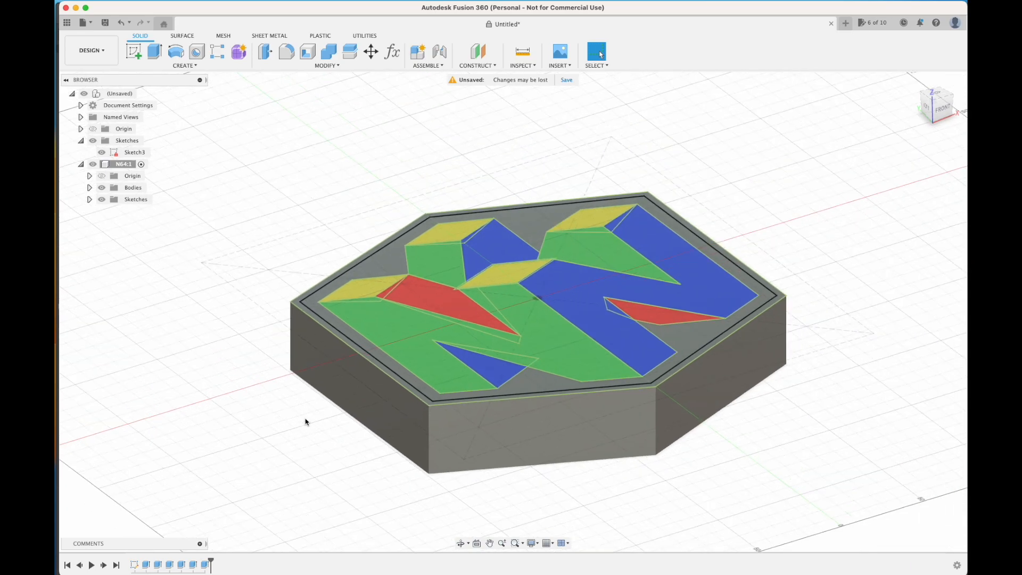
scroll(306, 422, up, 2)
shift+middle_drag(490, 403, 407, 435)
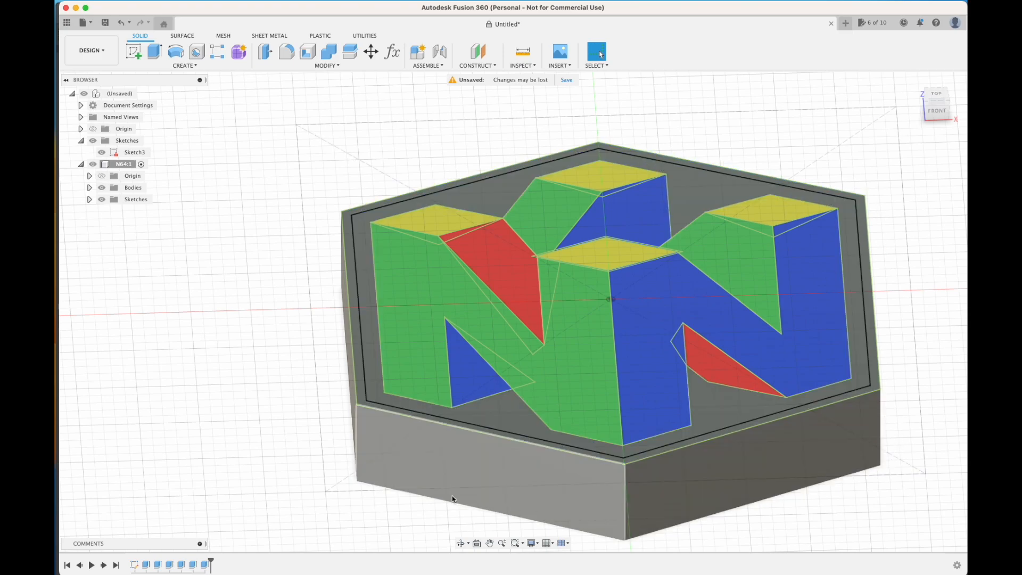
mouse_move(245, 419)
shift+middle_down()
mouse_move(266, 358)
mouse_move(252, 410)
shift+middle_up()
scroll(243, 364, down, 3)
middle_drag(239, 290, 275, 329)
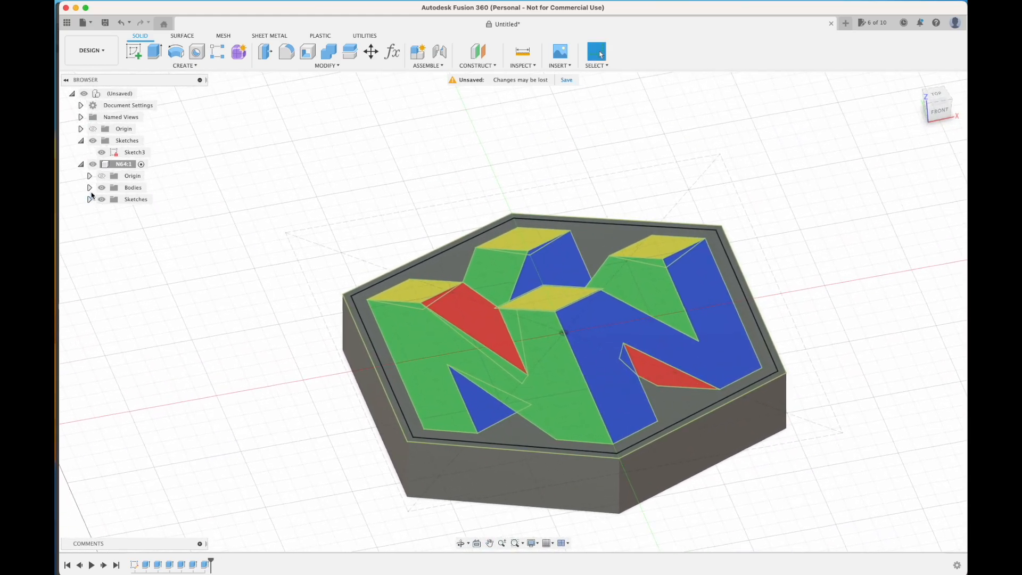
Hide the Green, Blue, Yel and Red body groups and inspect the frame body on its own.
click(89, 188)
click(110, 199)
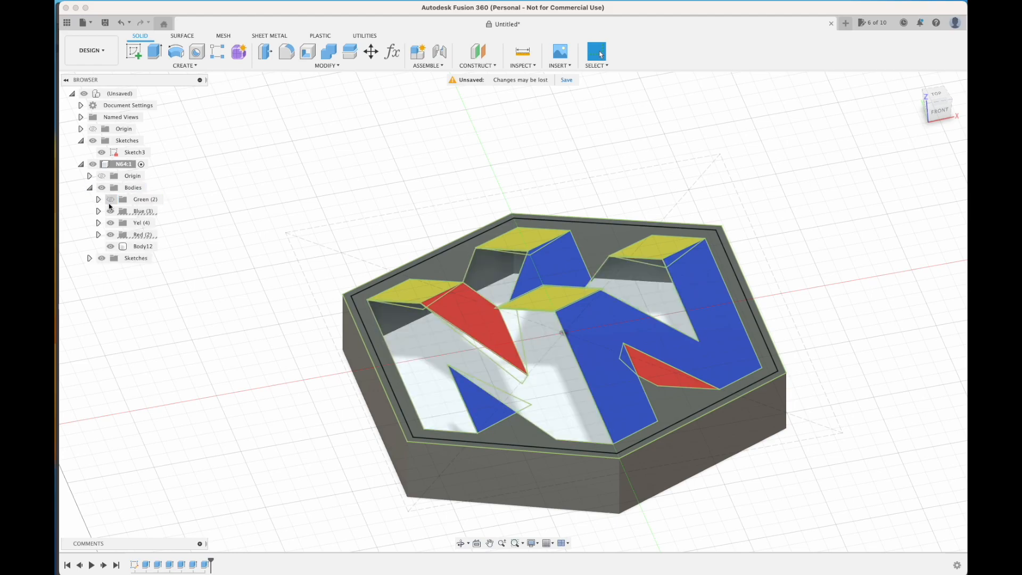
click(110, 211)
click(110, 223)
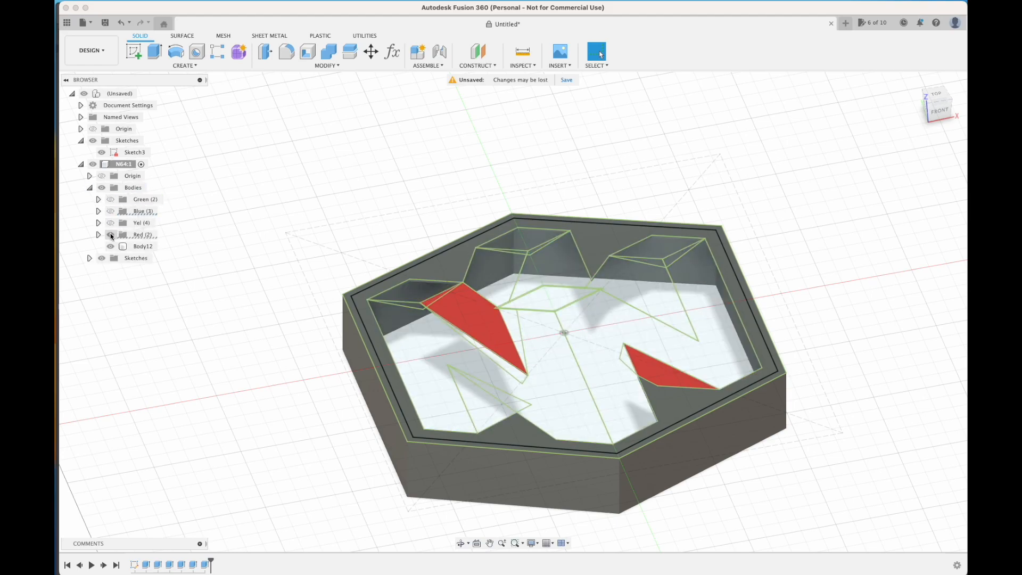
click(110, 235)
click(110, 246)
click(110, 247)
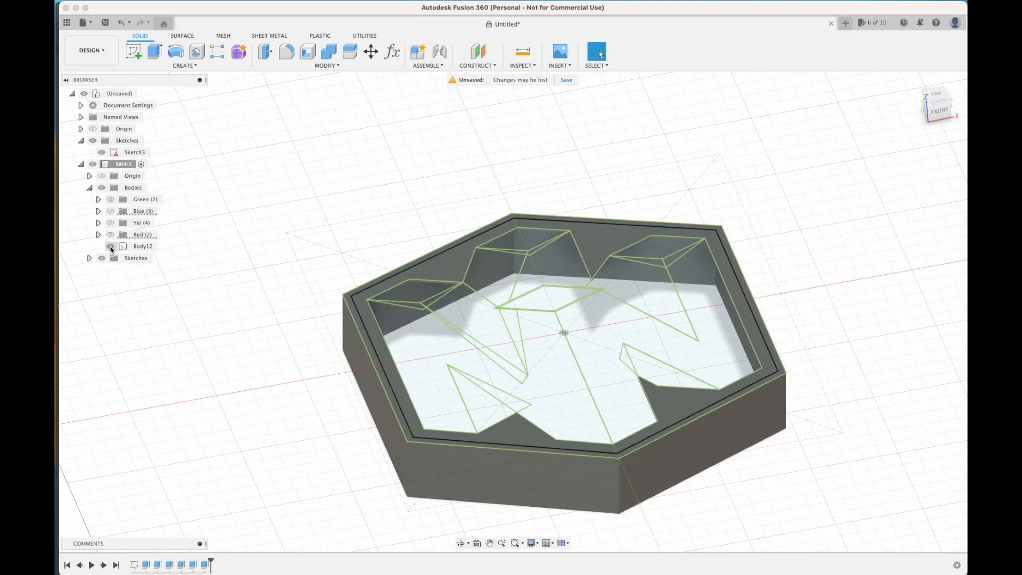
shift+middle_drag(247, 349, 265, 367)
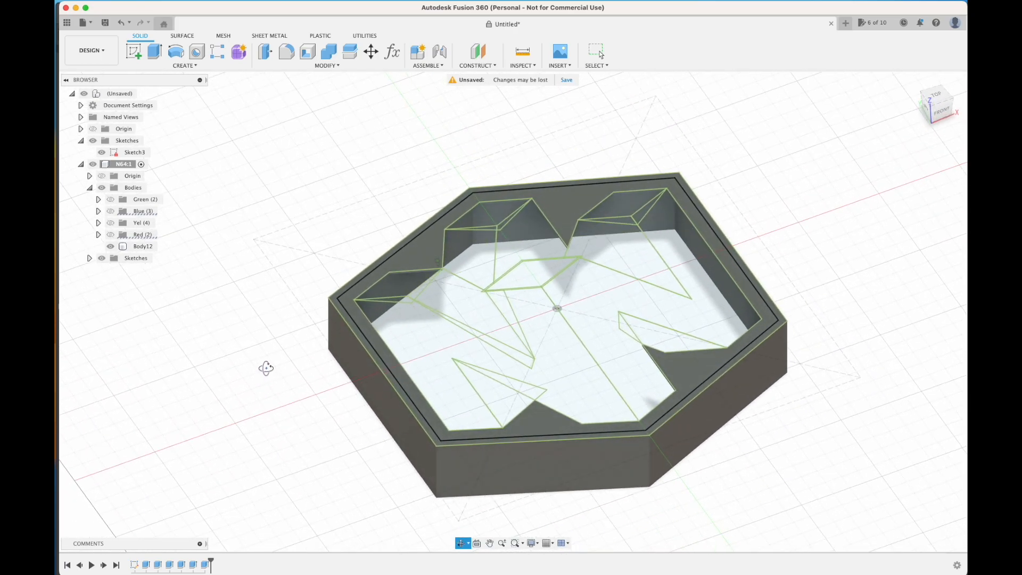
Show the Red, Yel, Blue and Green body groups again and inspect the complete logo.
click(110, 234)
click(110, 223)
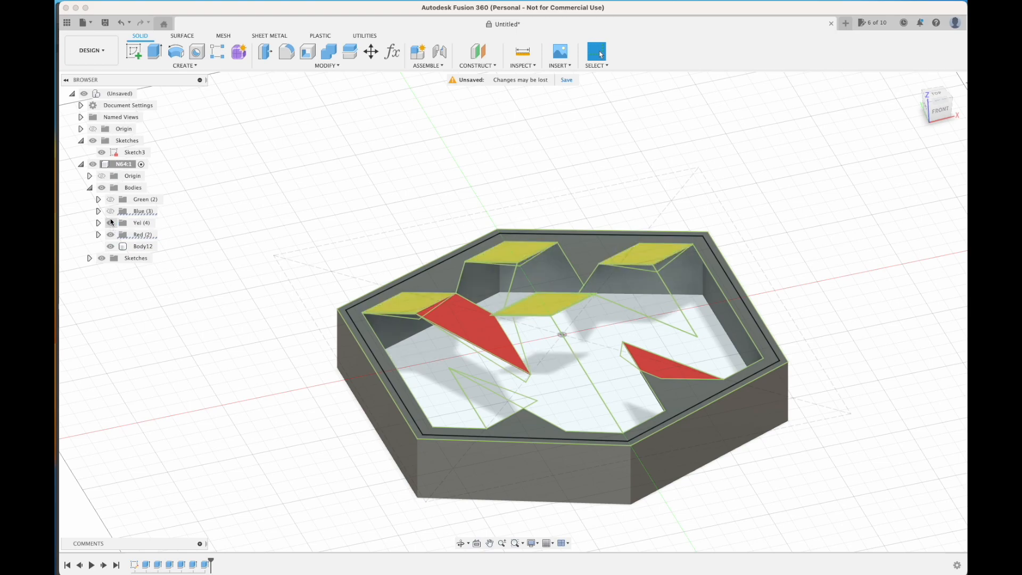
click(110, 211)
click(111, 199)
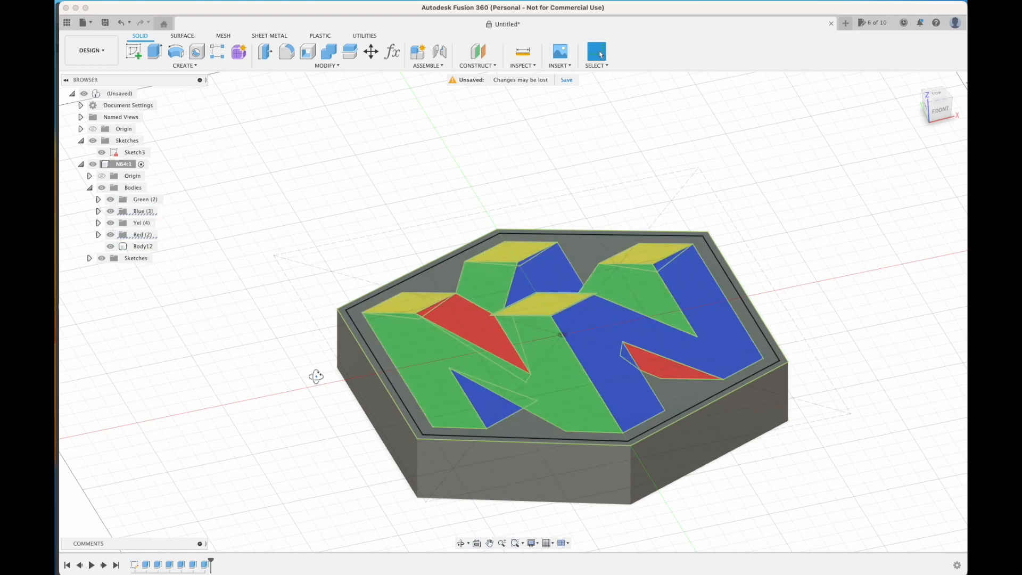
shift+middle_drag(251, 422, 318, 342)
shift+middle_drag(327, 387, 321, 410)
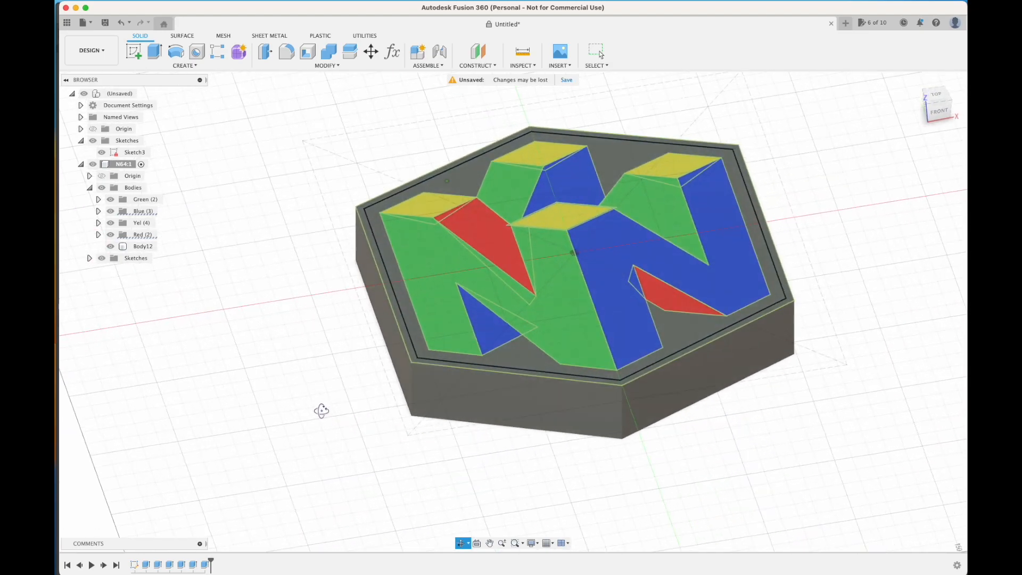
middle_drag(312, 345, 343, 421)
scroll(322, 365, up, 2)
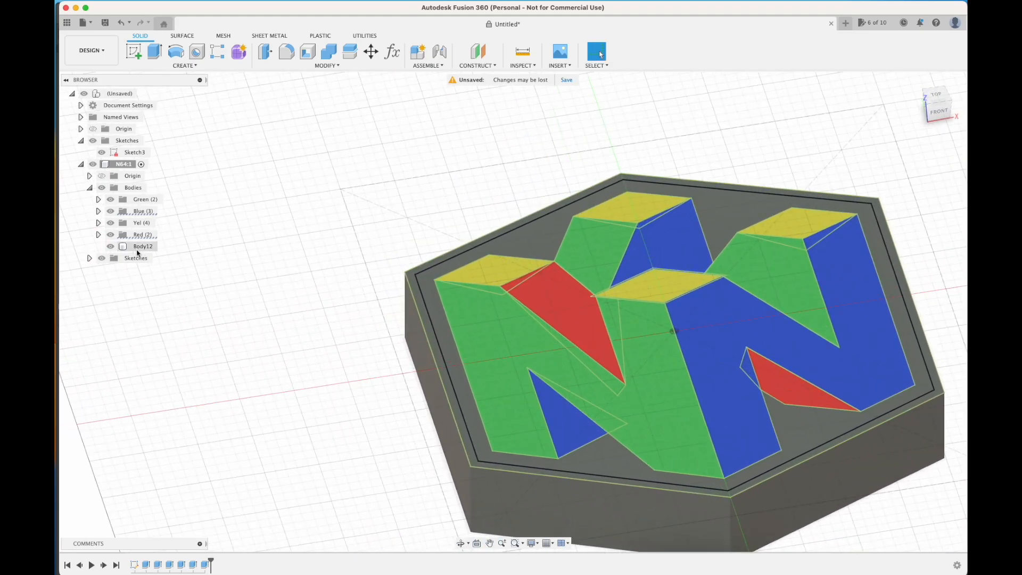
Hide all the bodies and select every profile of the logo outline sketch.
click(101, 189)
middle_drag(351, 293, 296, 312)
scroll(297, 314, up, 1)
scroll(296, 315, down, 3)
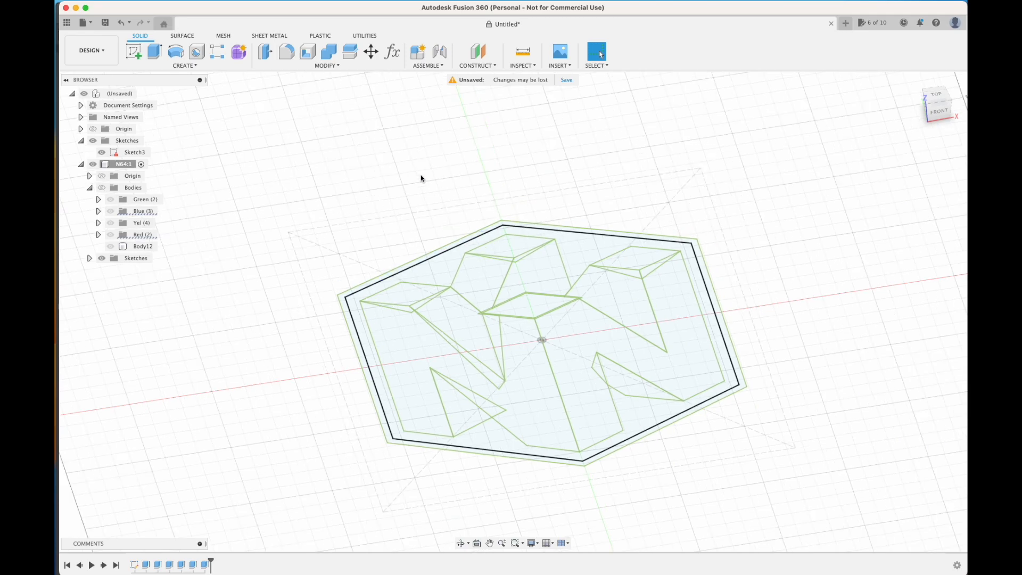
drag(316, 185, 786, 483)
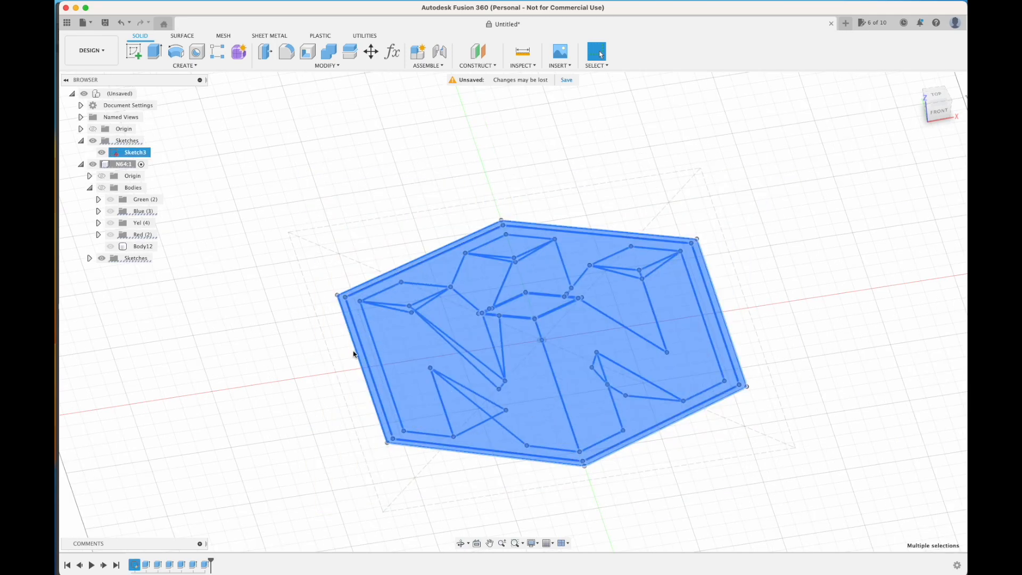
Remove the outer border ring and the thin gap beside it from the profile selection.
scroll(352, 355, up, 3)
scroll(351, 354, up, 5)
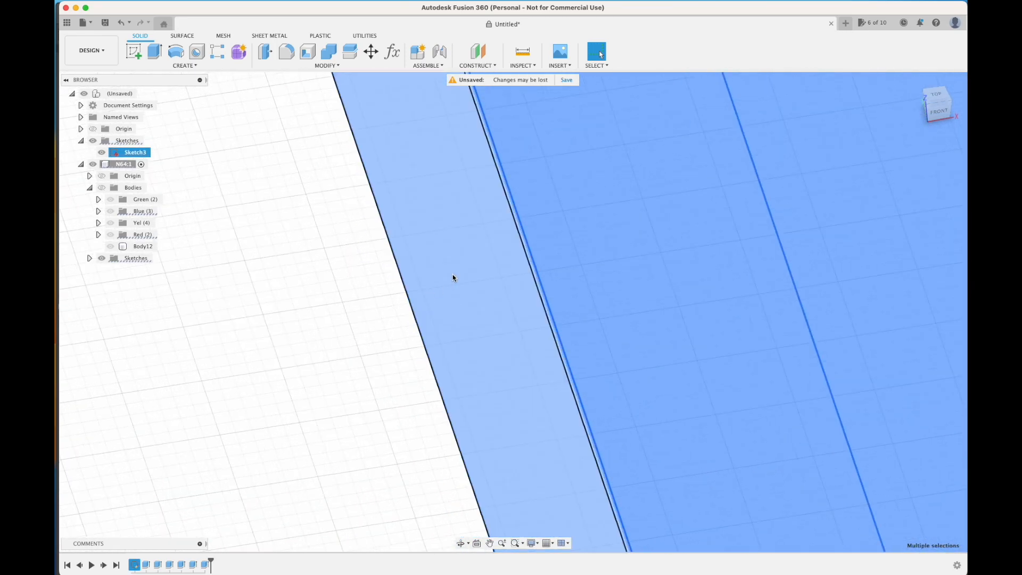
middle_drag(346, 294, 269, 339)
scroll(268, 339, up, 4)
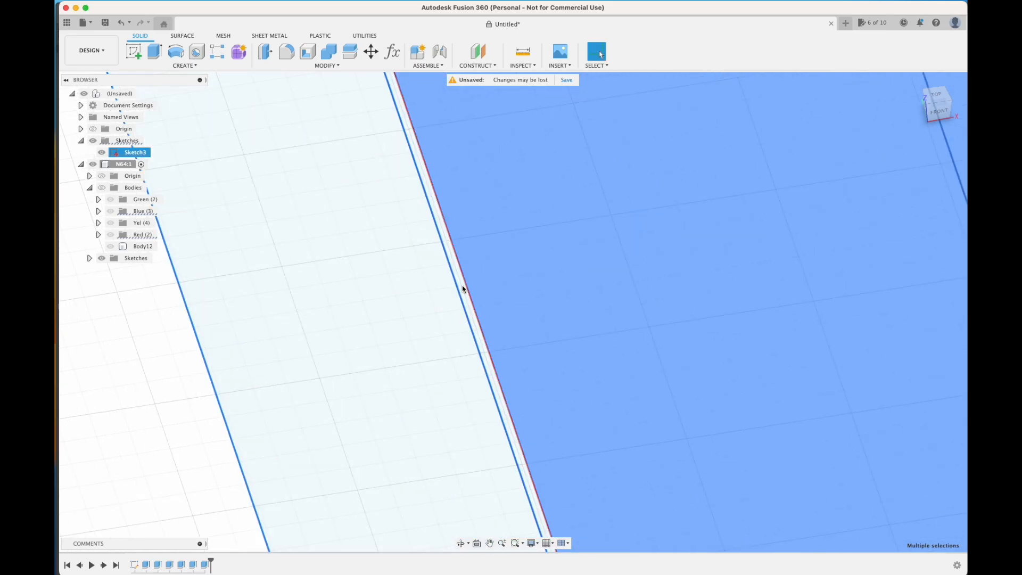
scroll(360, 344, down, 3)
scroll(359, 343, down, 8)
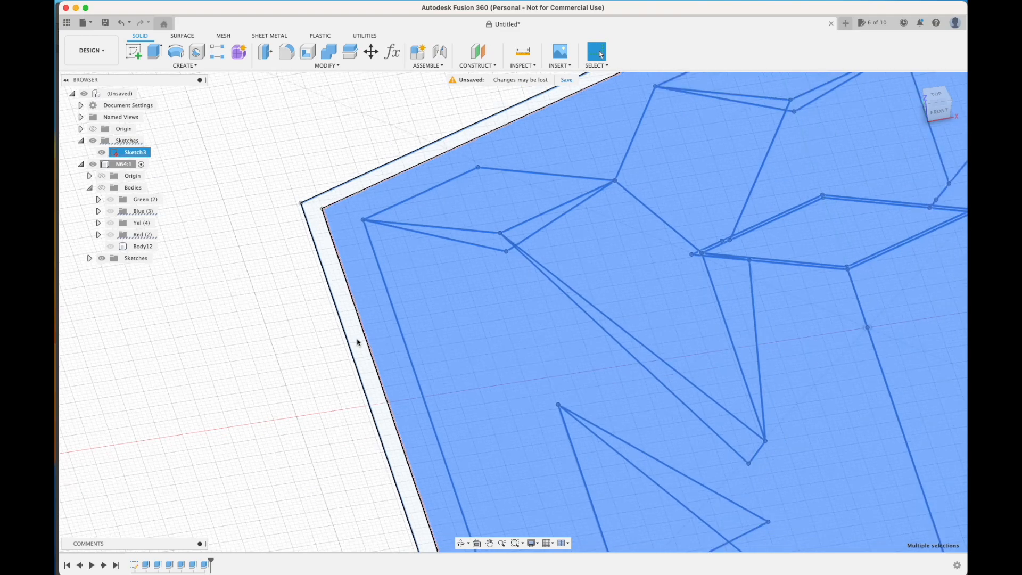
scroll(327, 369, down, 2)
mouse_move(326, 369)
shift+middle_down()
mouse_move(326, 326)
mouse_move(323, 364)
shift+middle_up()
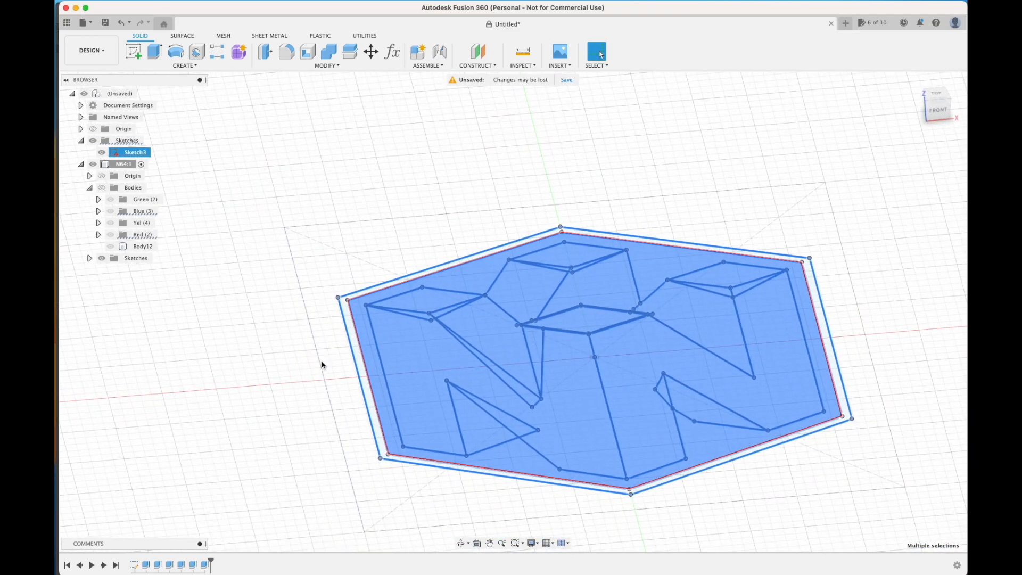
Add the outer border ring and the thin gap beside it back to the profile selection.
scroll(322, 364, up, 10)
middle_drag(633, 261, 424, 323)
shift+click(426, 322)
scroll(472, 311, up, 5)
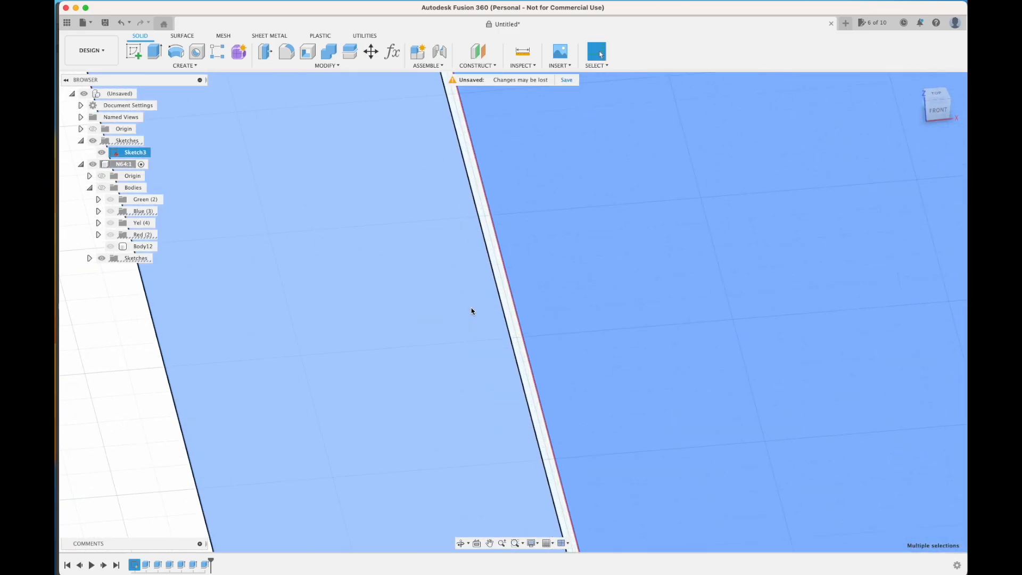
scroll(523, 273, down, 5)
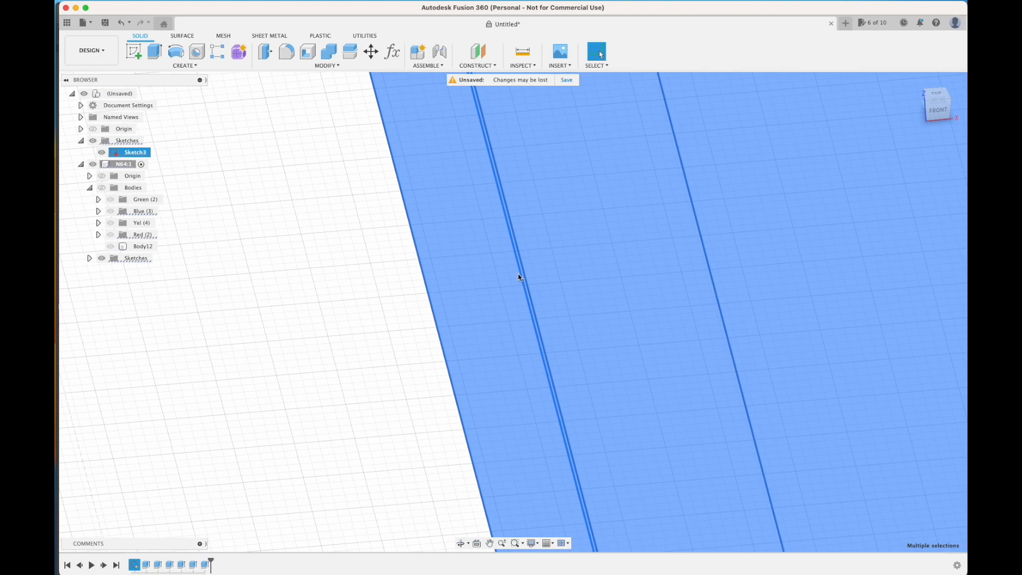
scroll(516, 284, down, 10)
mouse_move(632, 292)
middle_down()
mouse_move(468, 328)
mouse_move(376, 244)
middle_up()
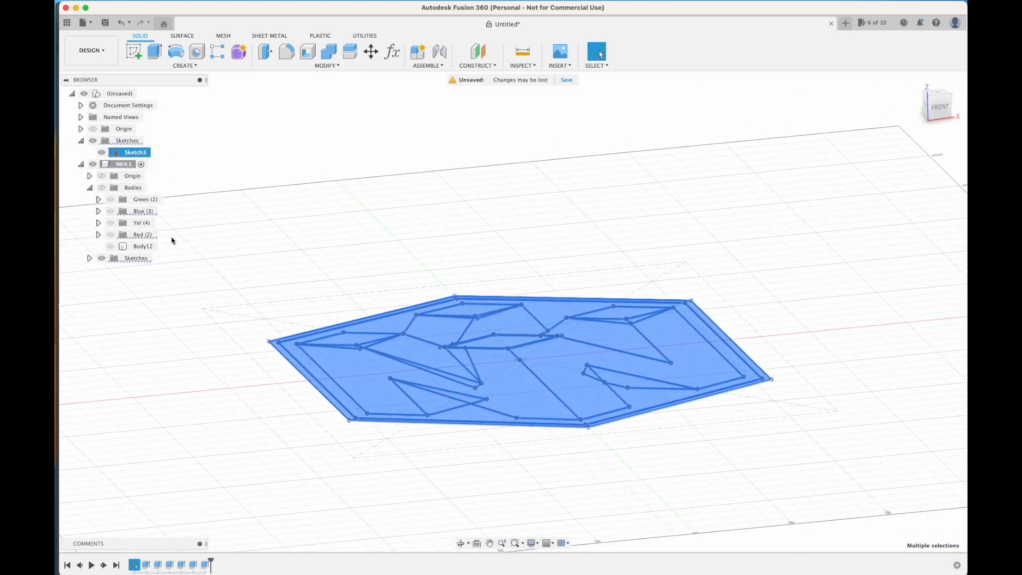
Show the bodies and set up a 1 mm extrusion of the selected profiles as a new body, starting at a -41 mm offset.
click(102, 187)
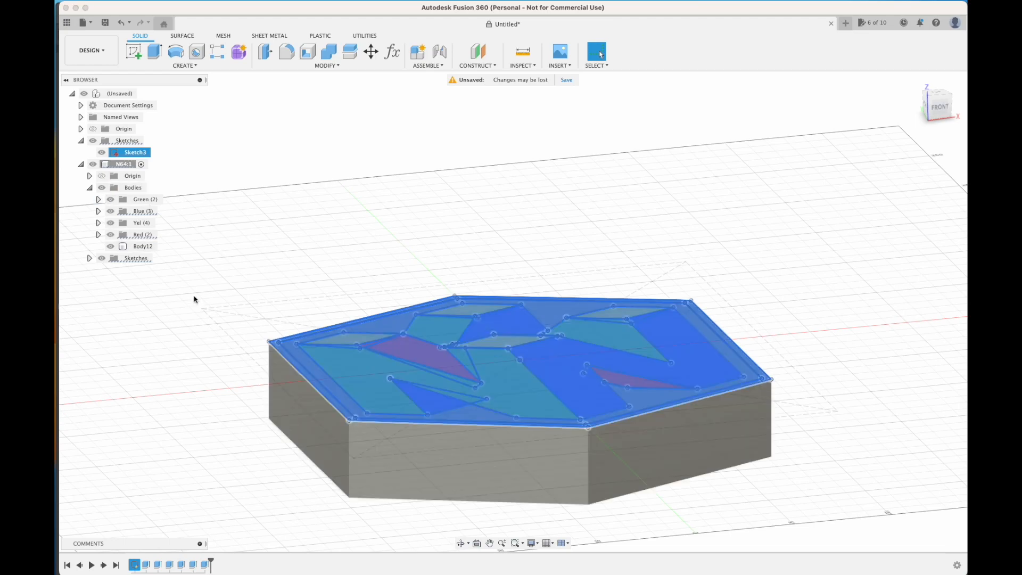
key(e)
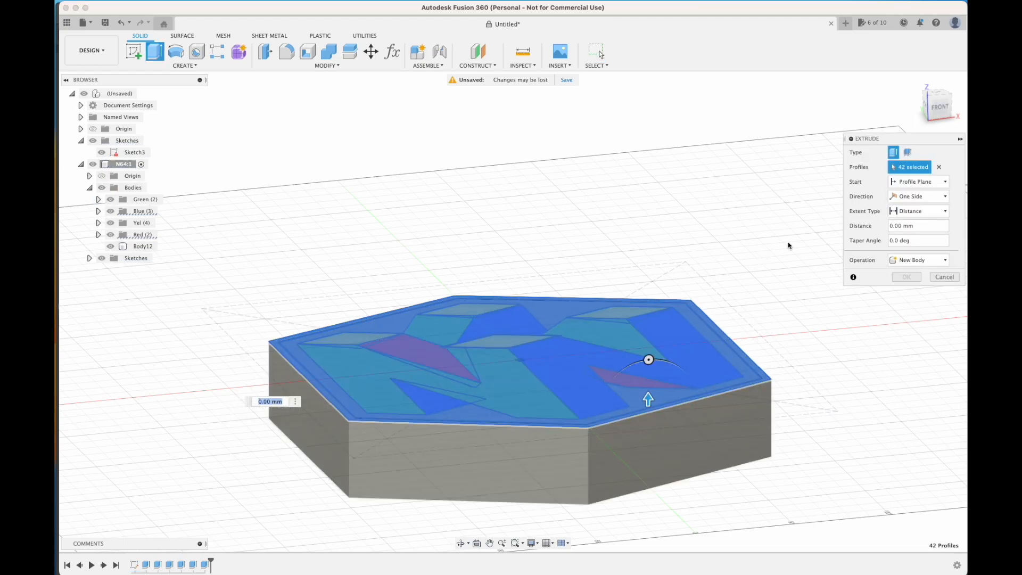
click(928, 181)
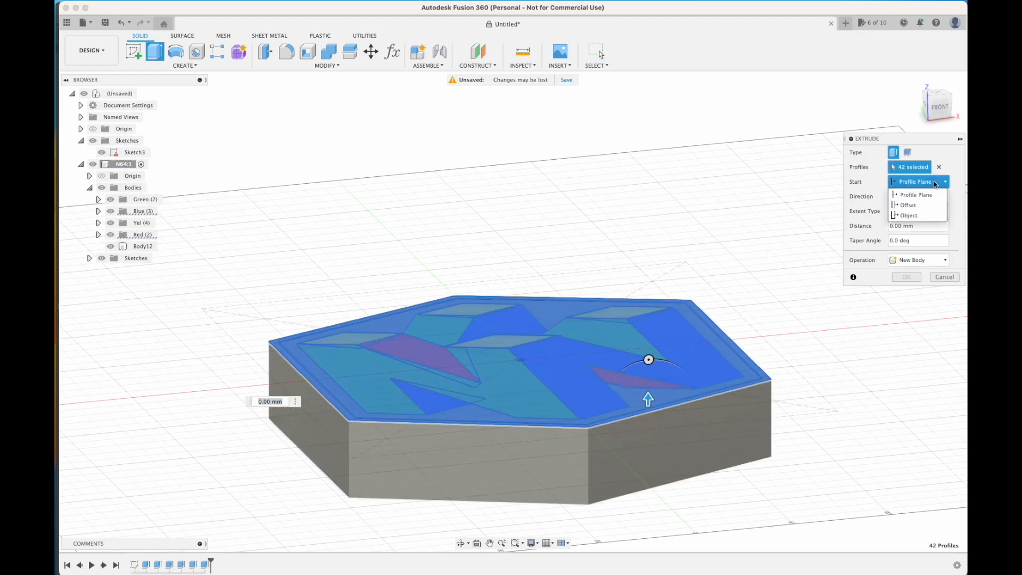
click(923, 202)
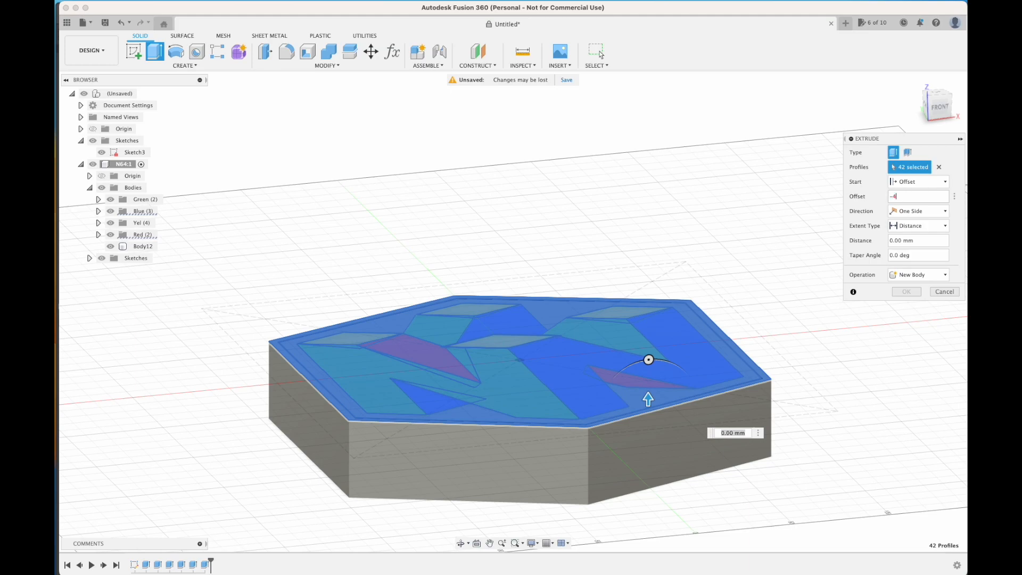
text(1)
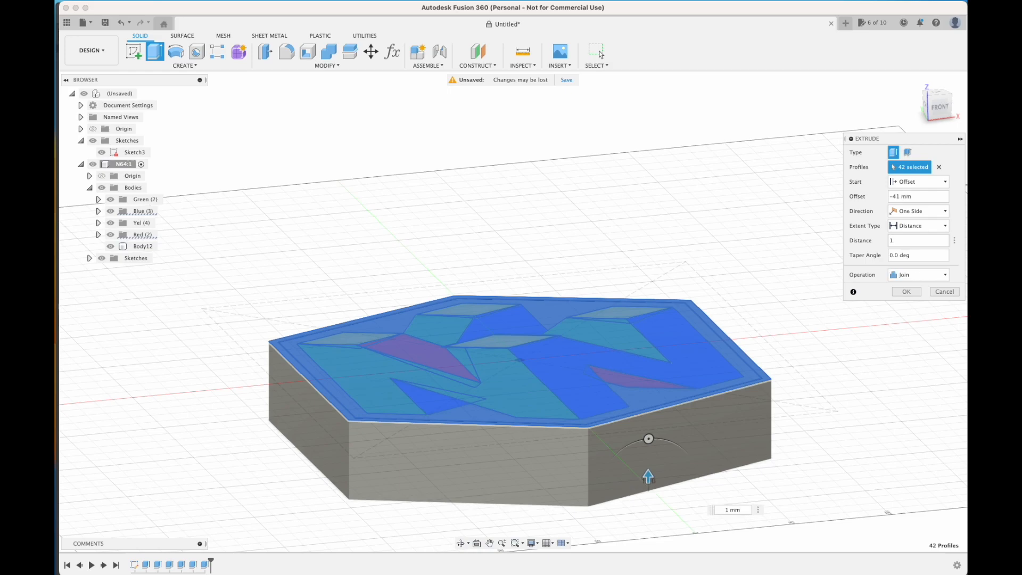
shift+middle_drag(822, 444, 805, 431)
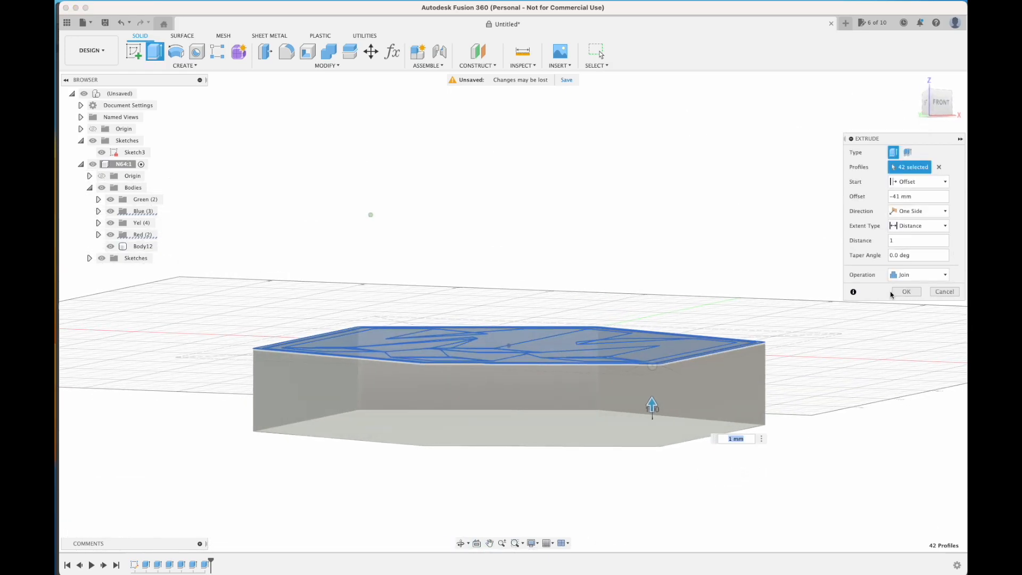
click(918, 274)
click(919, 319)
Try a start offset of -42 mm for the back plate, restore it to -41 mm, and complete the extrusion.
shift+middle_drag(808, 395, 789, 399)
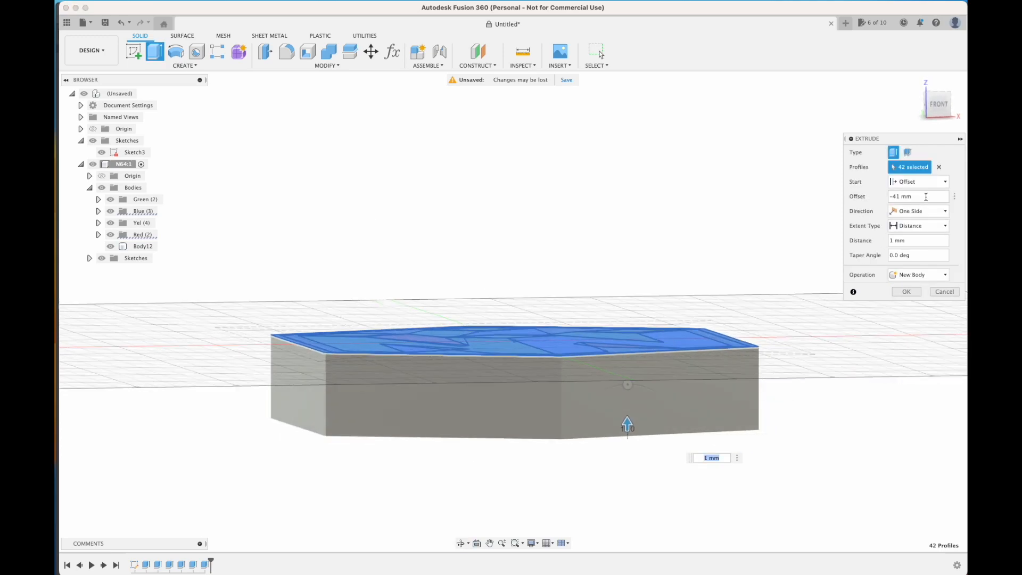
click(899, 193)
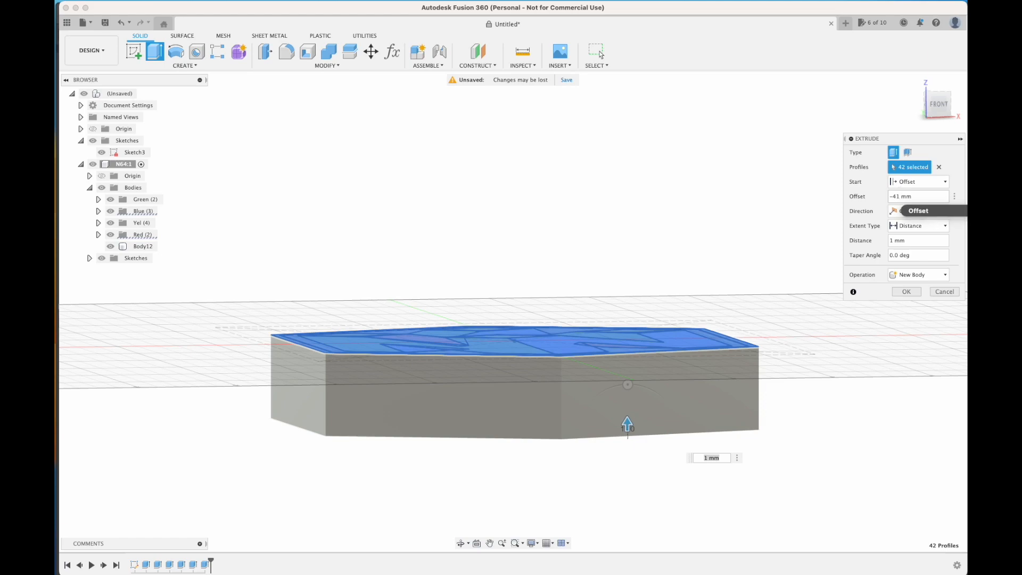
key(BackSpace)
text(2)
scroll(752, 481, up, 5)
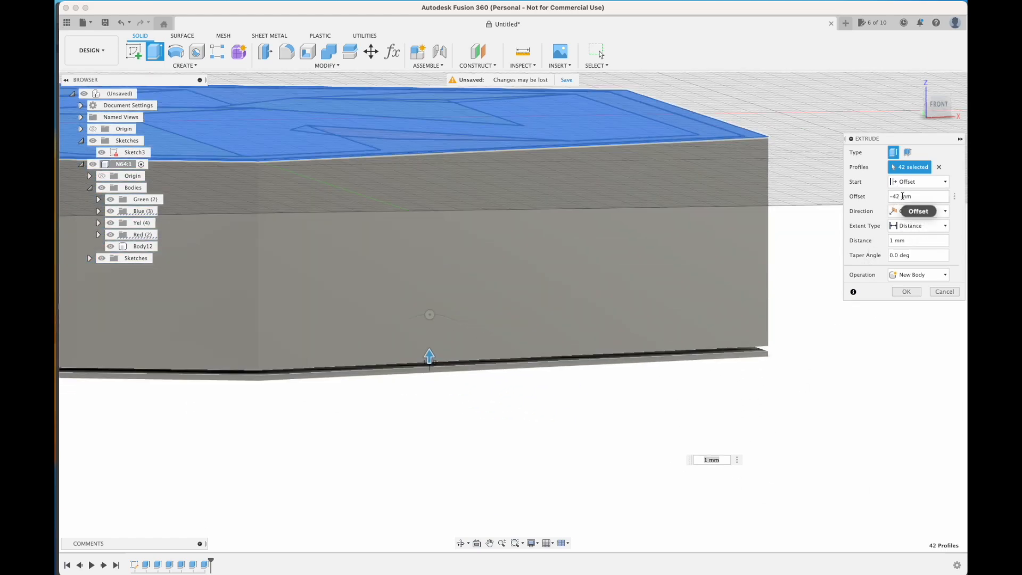
text(1)
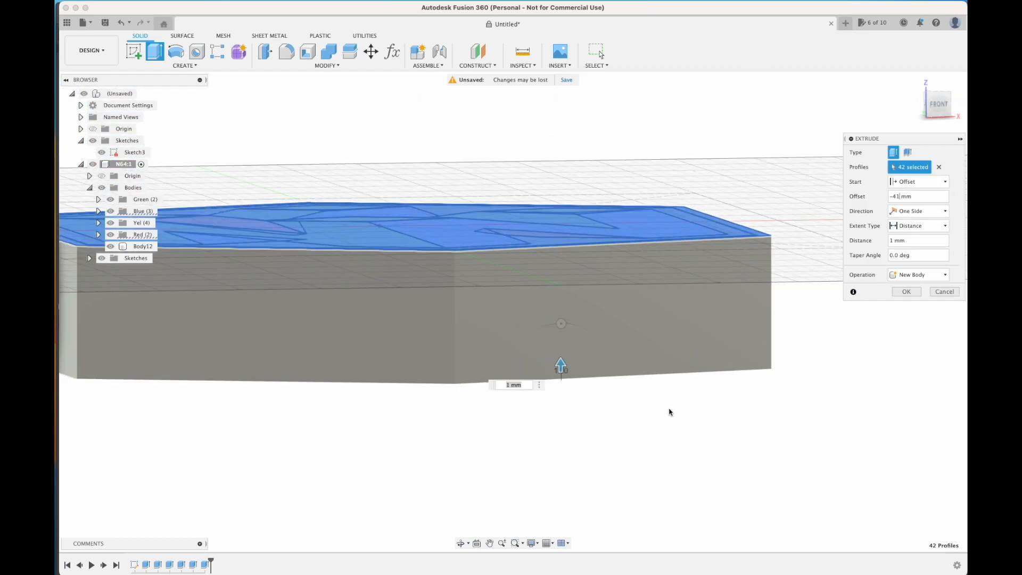
click(906, 292)
Toggle the visibility of the outer frame body to inspect the back plate beneath the logo.
shift+middle_drag(586, 449, 553, 463)
click(432, 409)
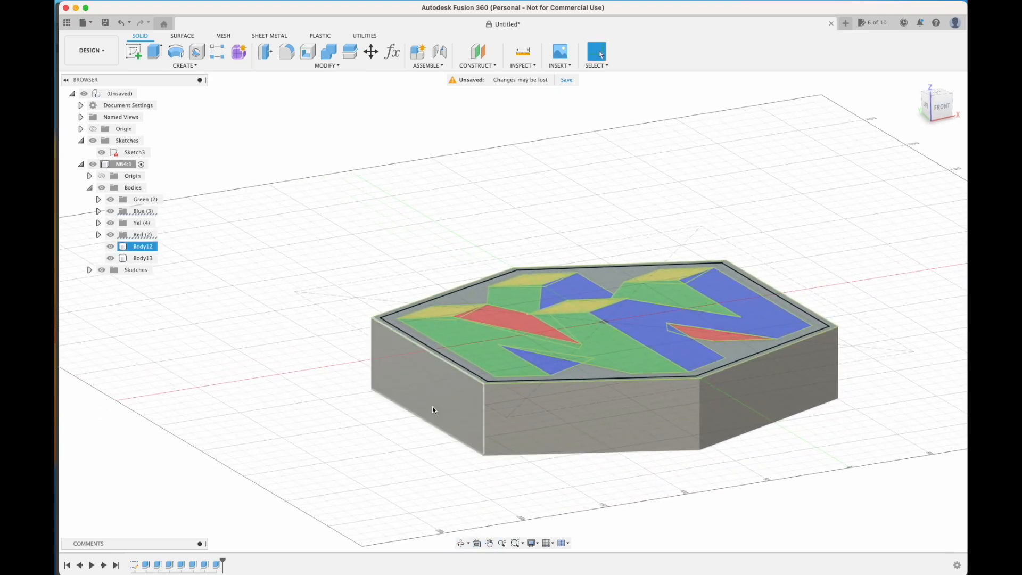
click(111, 247)
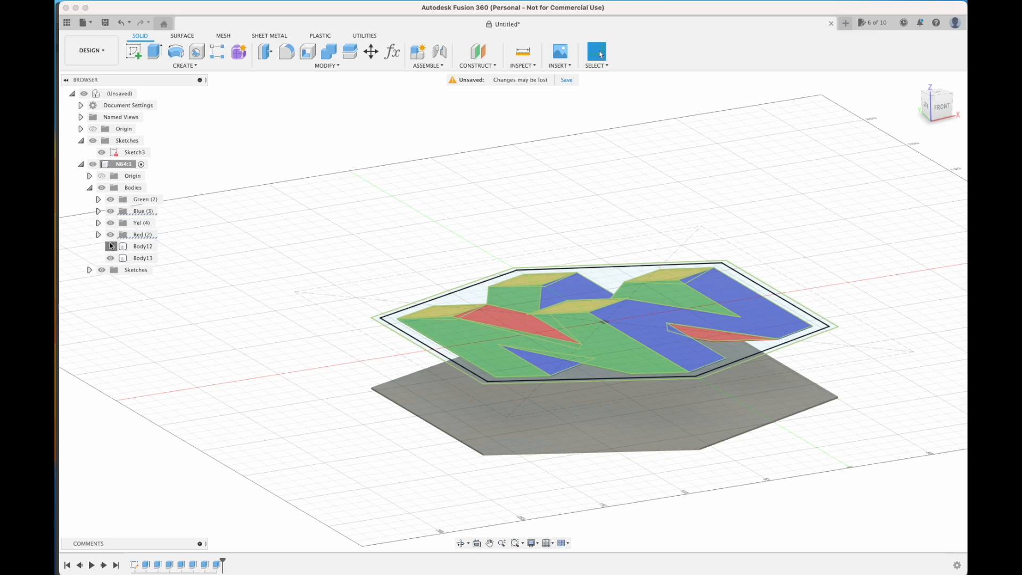
click(111, 246)
click(111, 246)
click(111, 246)
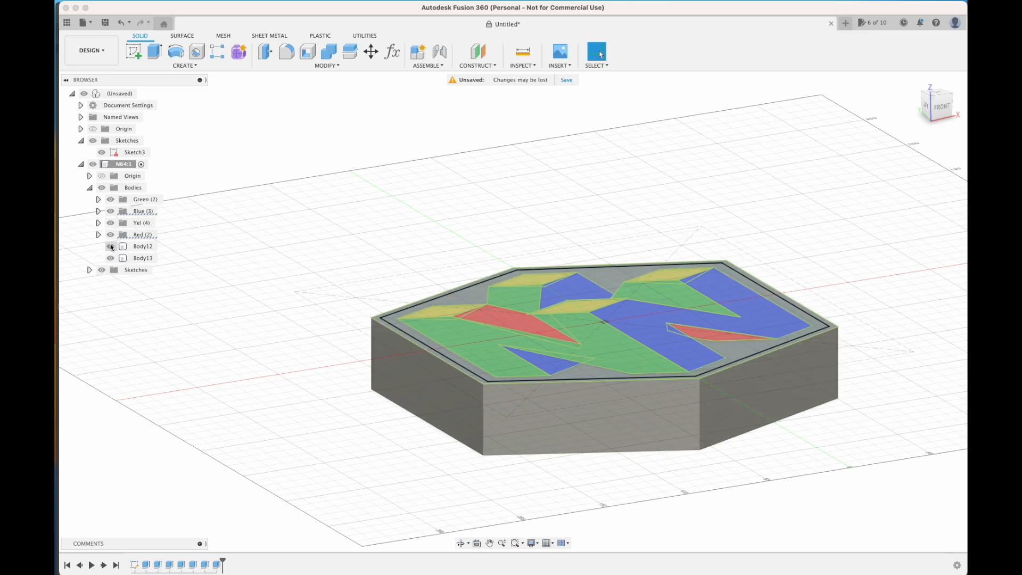
Start a section analysis and hide the component's bodies and sketches to expose the origin planes.
scroll(296, 270, down, 2)
shift+middle_drag(446, 239, 419, 280)
middle_drag(527, 260, 395, 302)
scroll(395, 300, down, 1)
shift+middle_drag(530, 175, 563, 159)
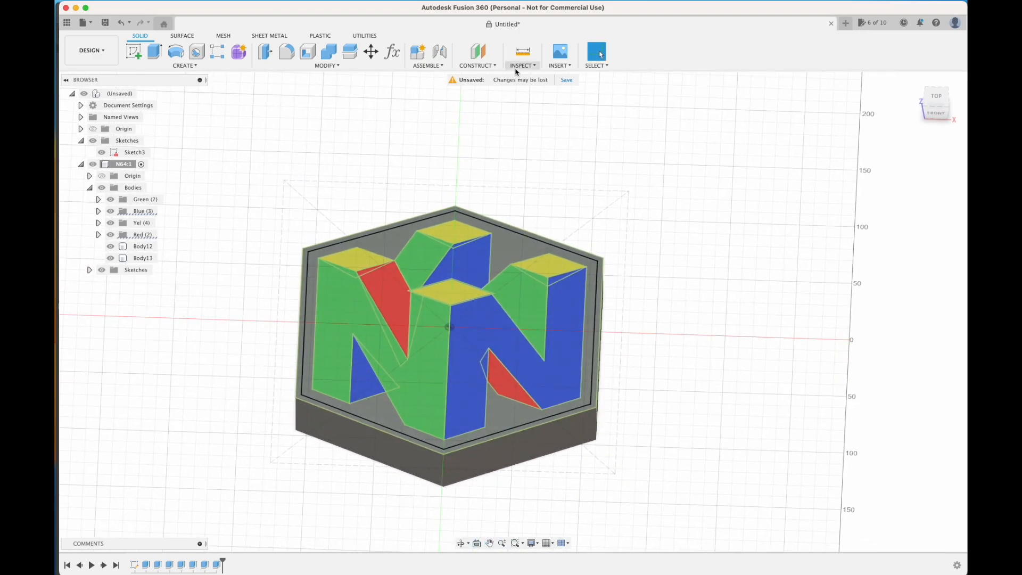
click(518, 66)
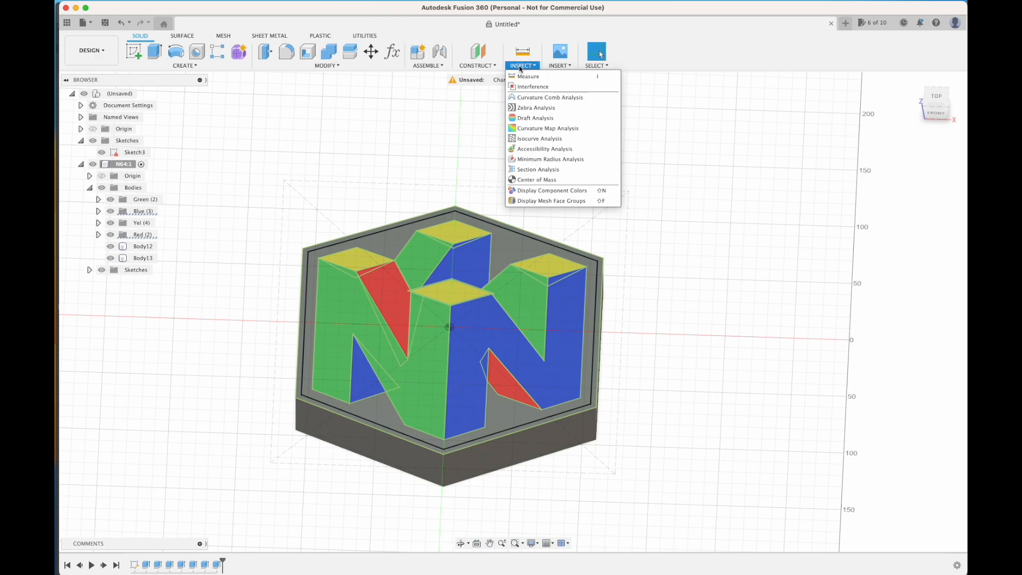
click(548, 169)
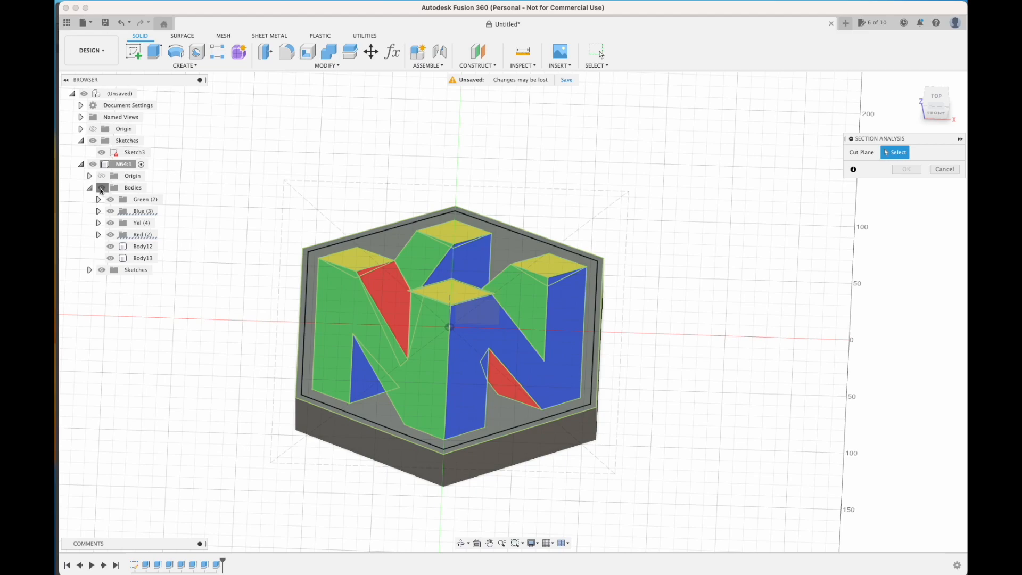
click(101, 188)
click(101, 270)
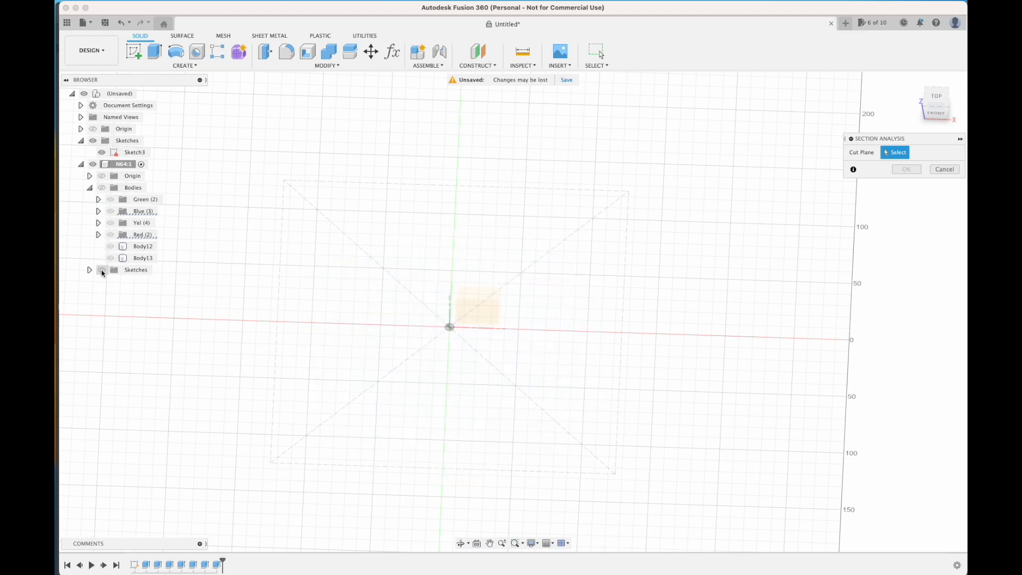
Create the section analysis on the YZ plane with a 0 mm distance and show the bodies again.
shift+middle_drag(408, 346, 337, 317)
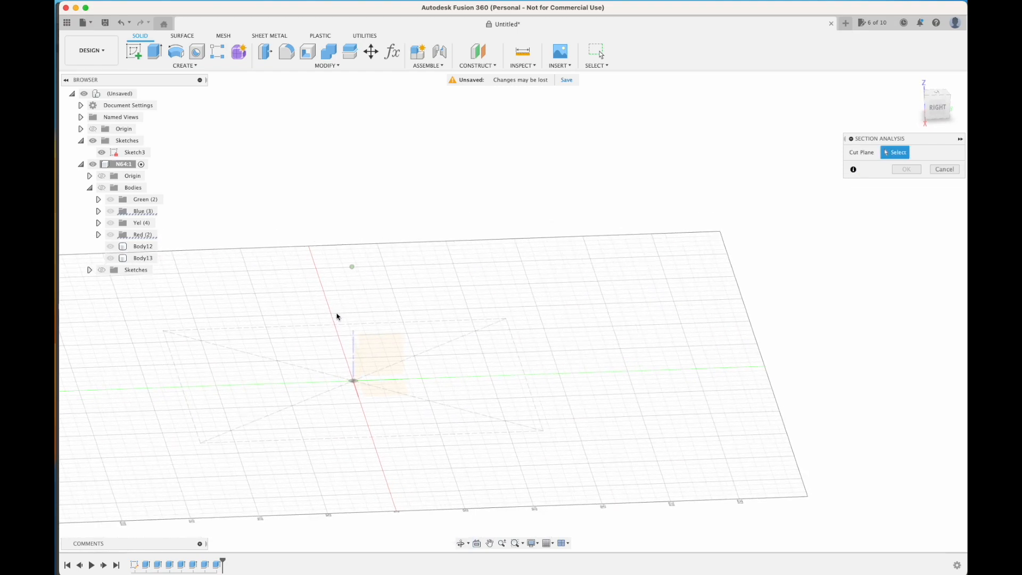
click(390, 353)
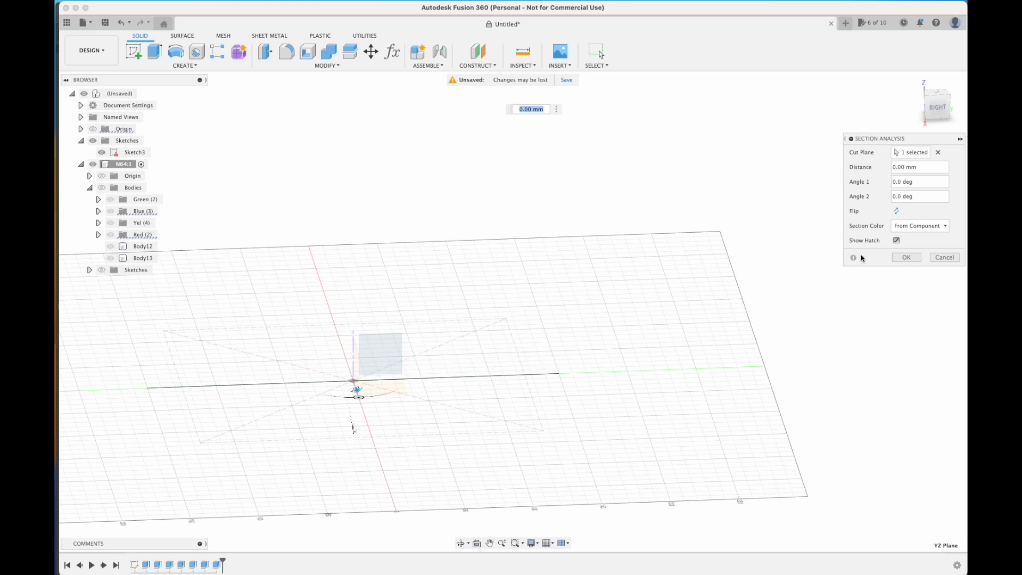
click(916, 260)
shift+middle_drag(321, 292, 353, 308)
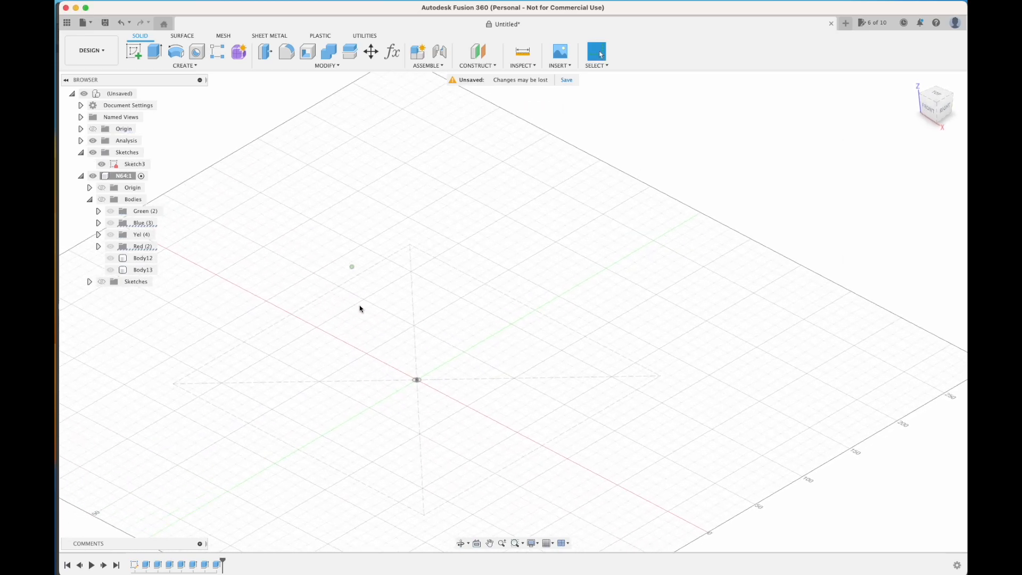
click(101, 199)
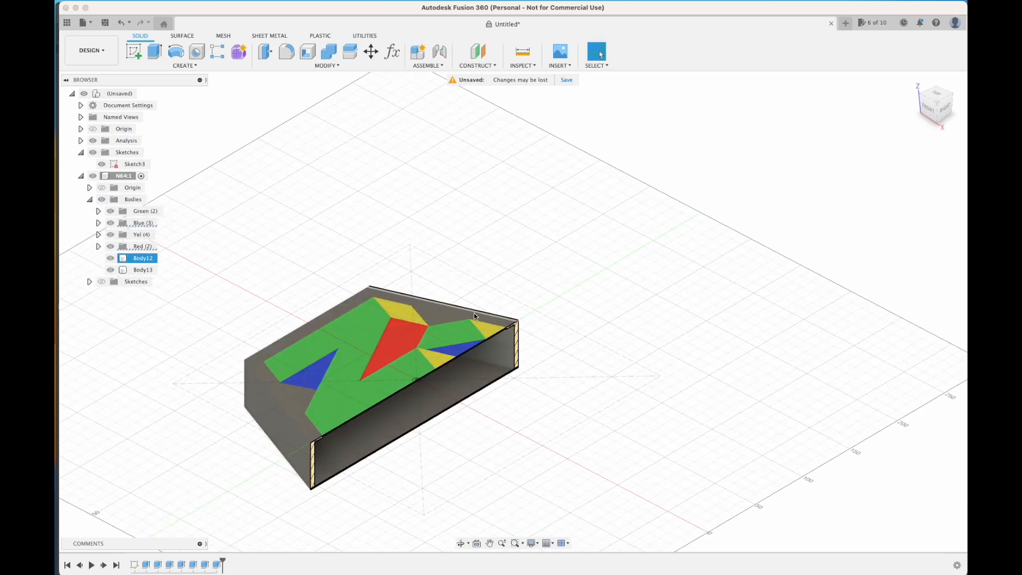
Examine the sectioned model from several angles, checking the frame walls, the logo layer and the back plate.
scroll(585, 330, up, 3)
shift+middle_drag(645, 337, 745, 279)
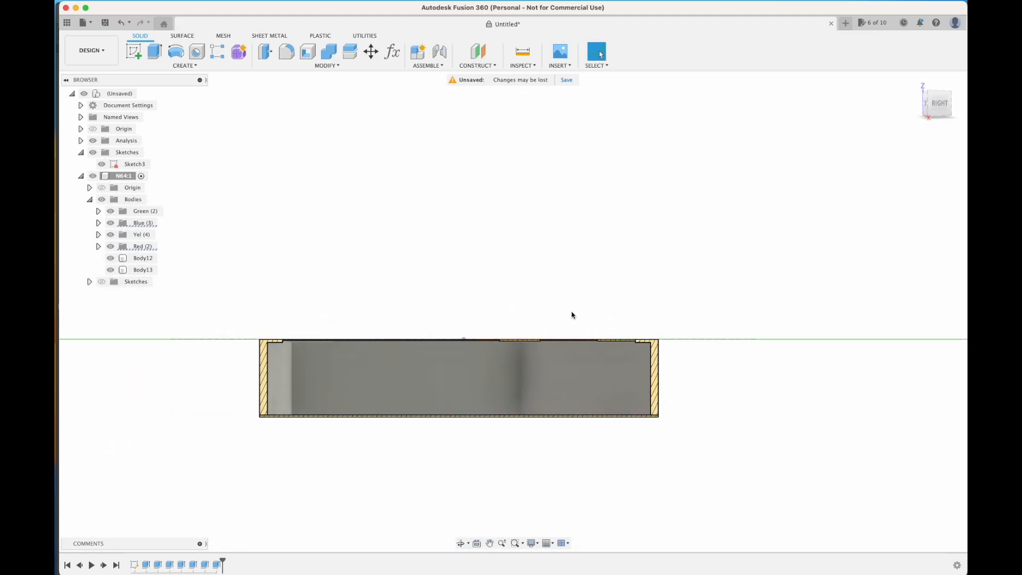
scroll(446, 322, up, 5)
shift+middle_drag(467, 306, 617, 314)
middle_drag(807, 344, 618, 346)
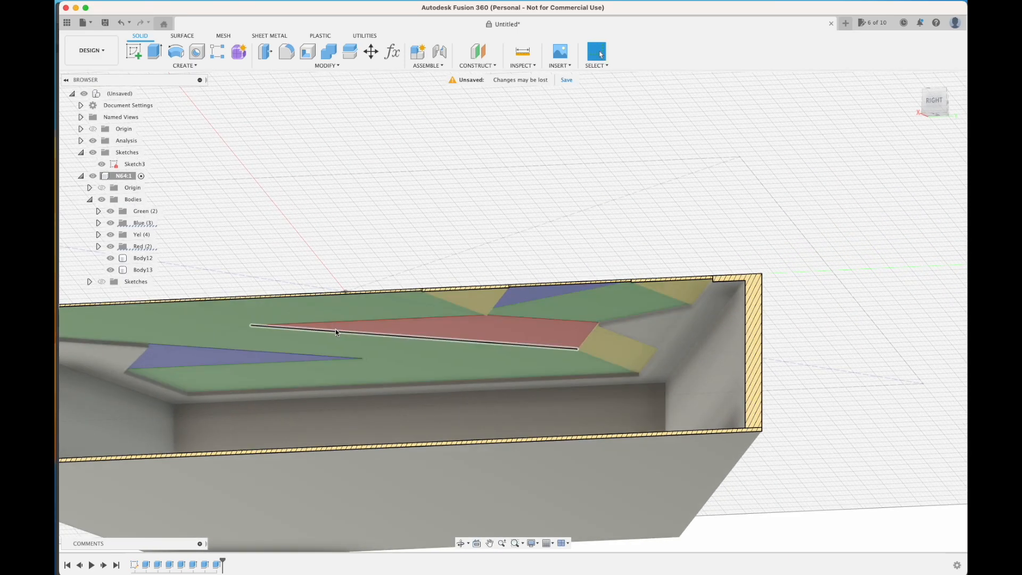
shift+middle_drag(336, 352, 345, 360)
middle_drag(388, 351, 745, 335)
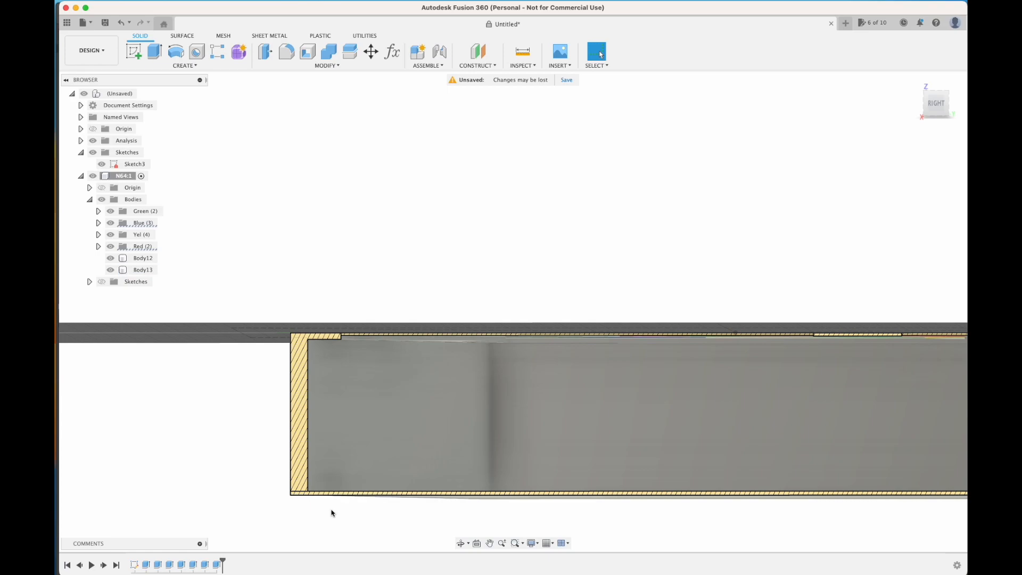
shift+middle_drag(330, 510, 336, 522)
scroll(290, 472, down, 3)
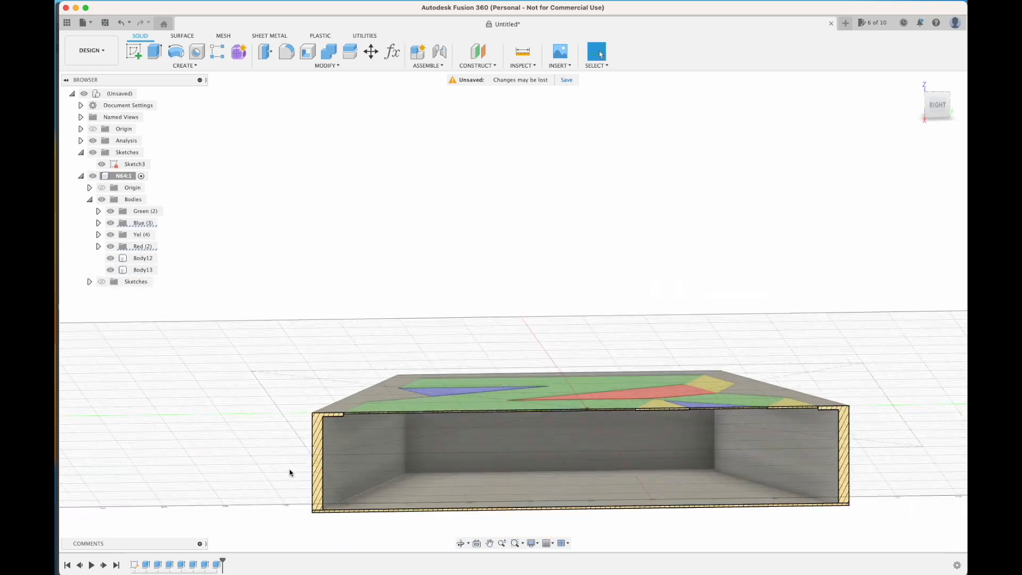
shift+middle_drag(314, 336, 404, 304)
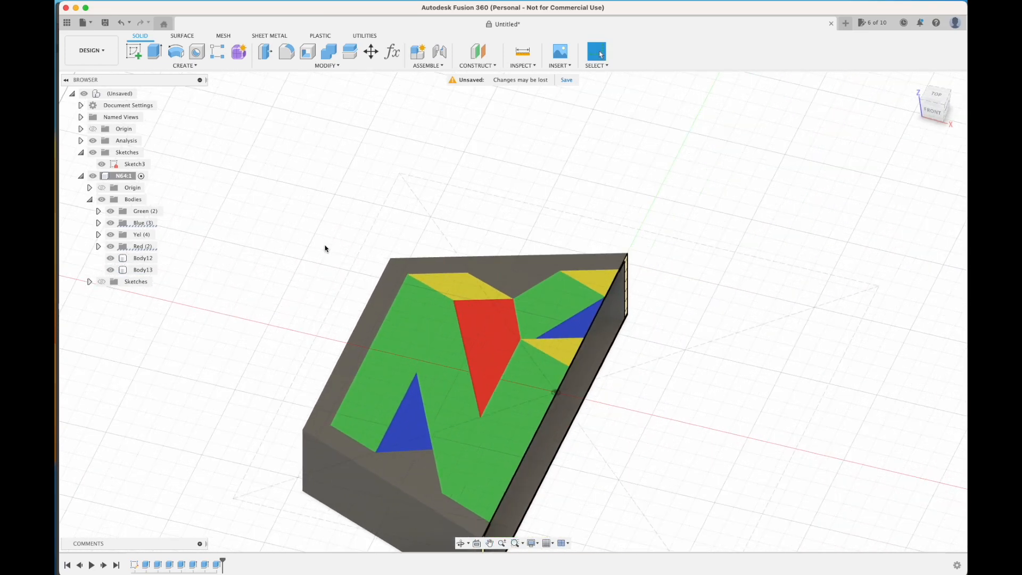
shift+middle_drag(450, 240, 326, 247)
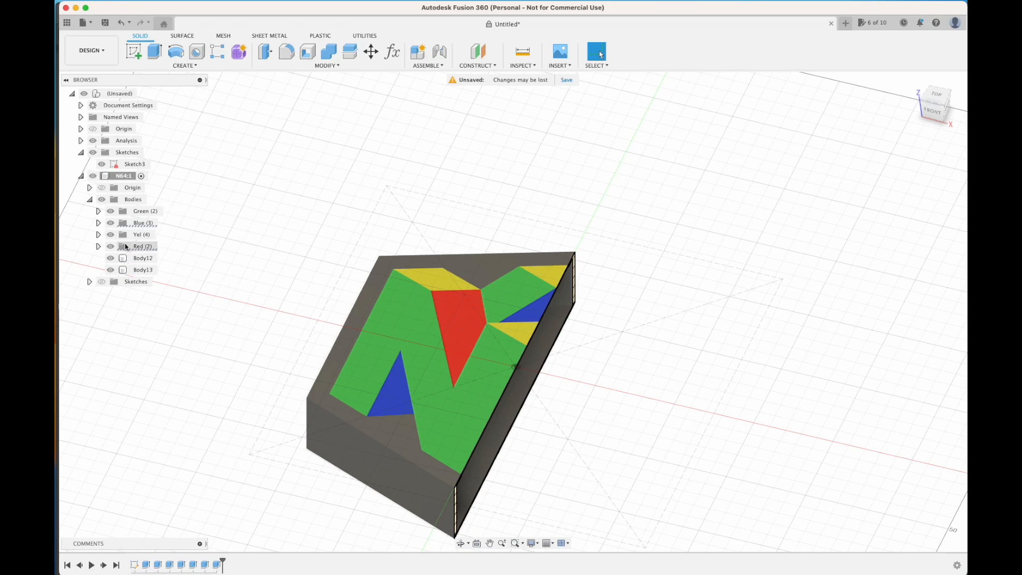
Collapse the Bodies folder and examine the sectioned corner where the outer frame meets the back plate.
click(90, 199)
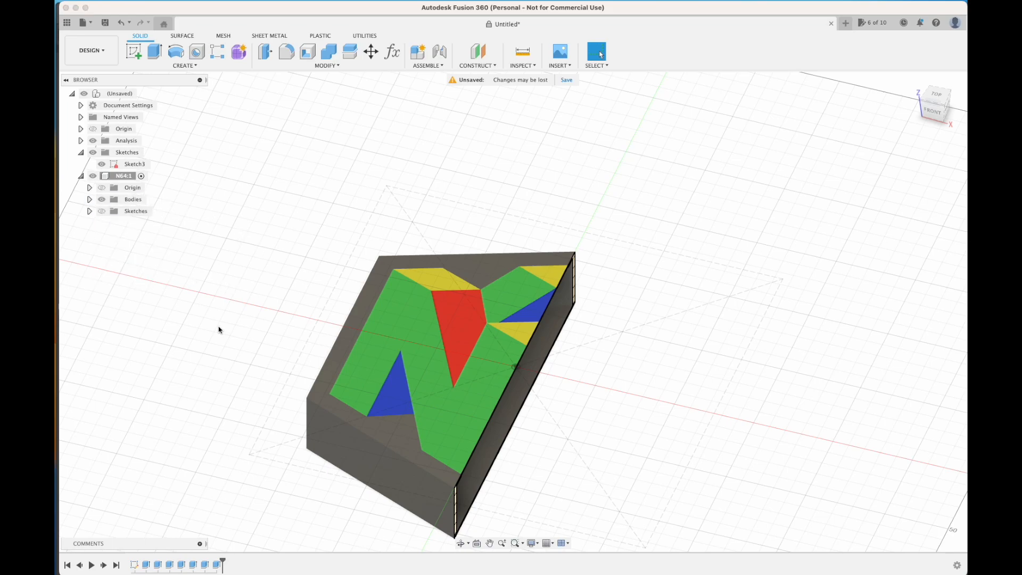
shift+middle_drag(228, 320, 177, 299)
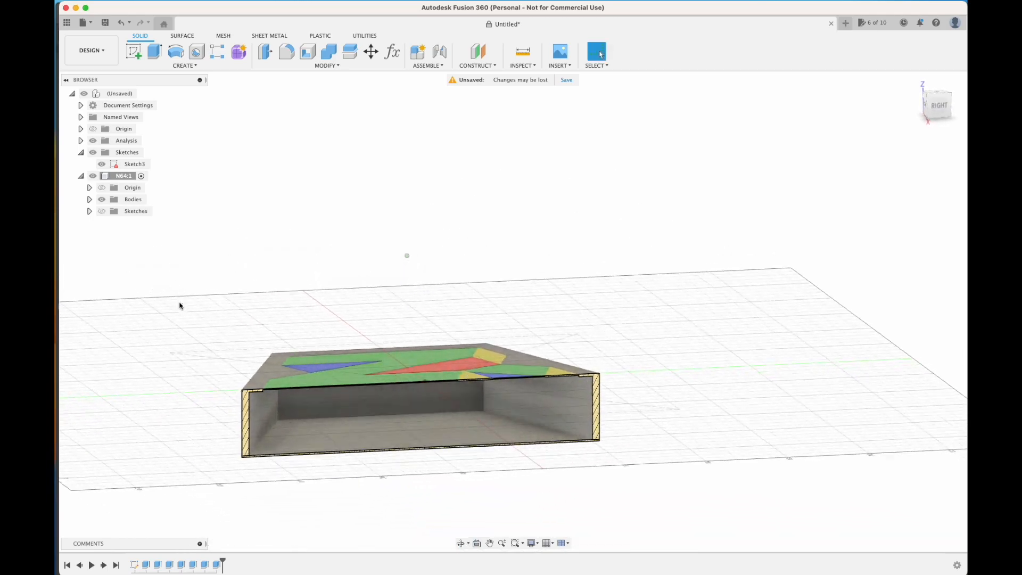
middle_drag(289, 453, 376, 396)
scroll(367, 399, up, 10)
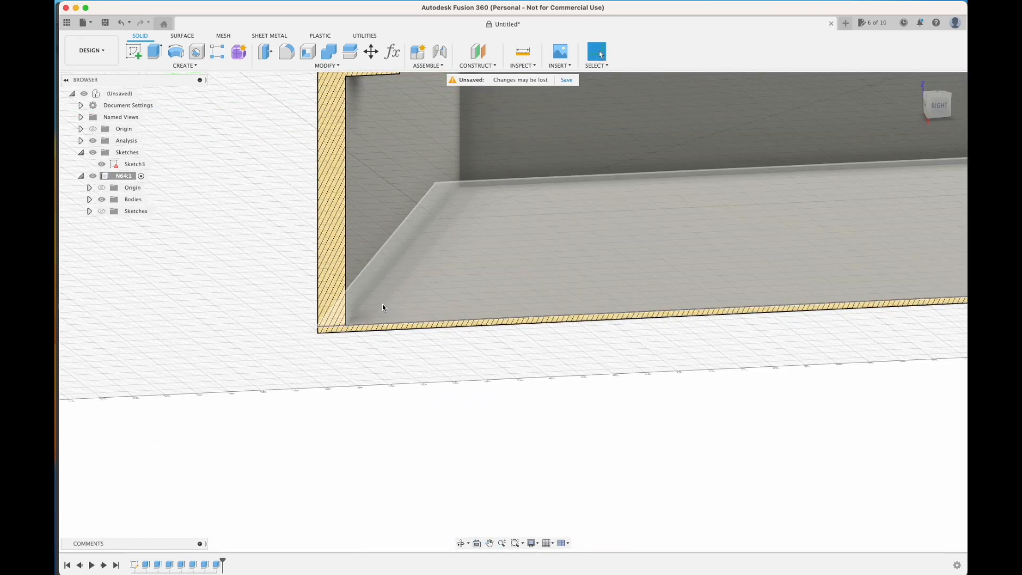
scroll(354, 248, down, 10)
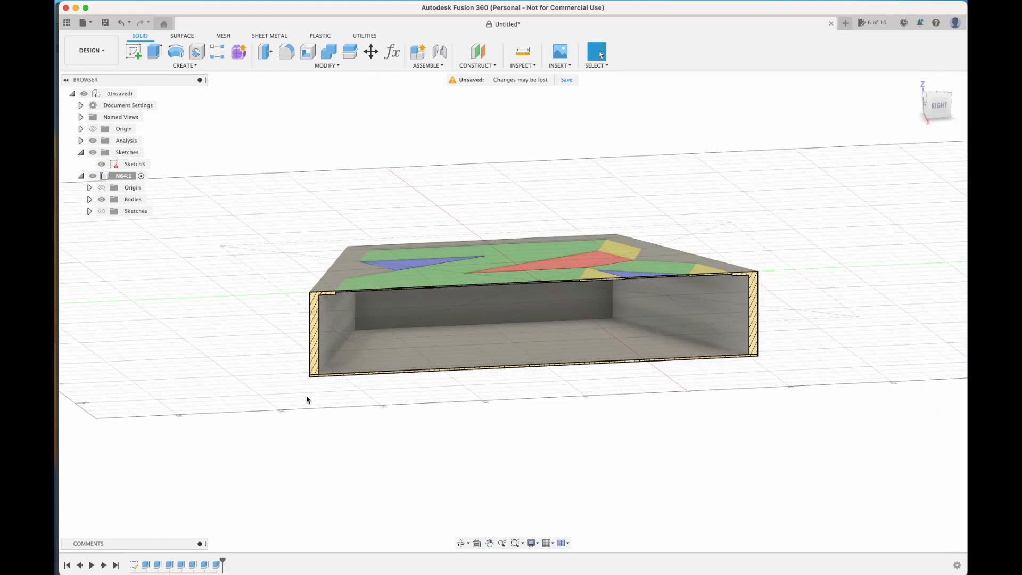
shift+middle_drag(306, 399, 286, 448)
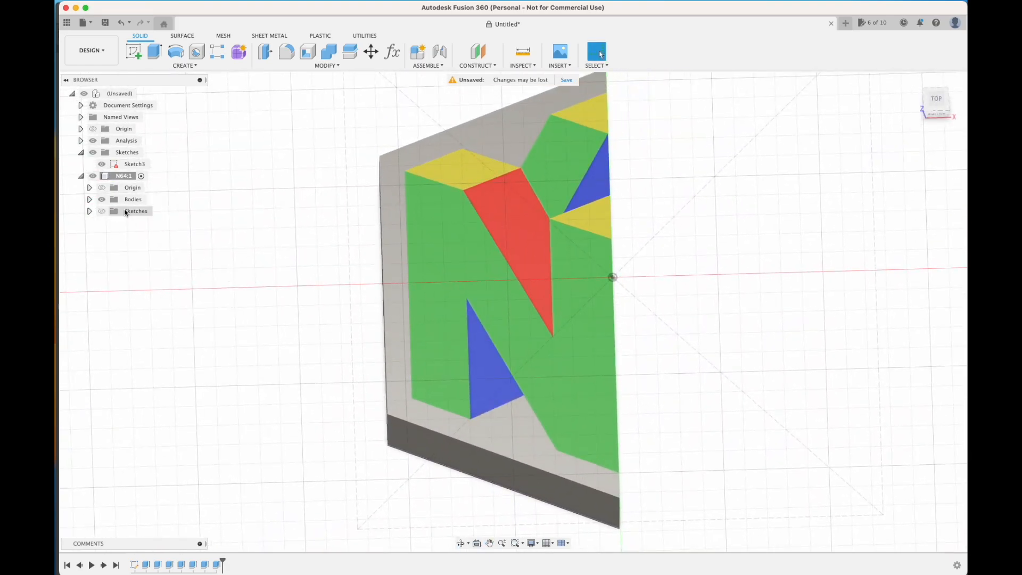
Hide the bodies and show the component's sketches to view the full logo outline with its borders.
click(101, 200)
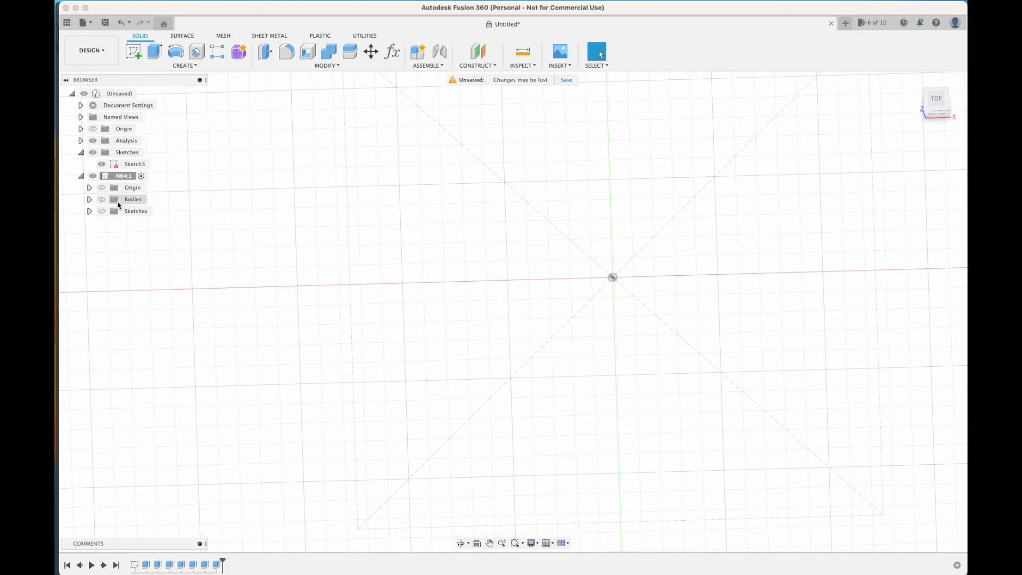
click(102, 211)
scroll(389, 290, up, 10)
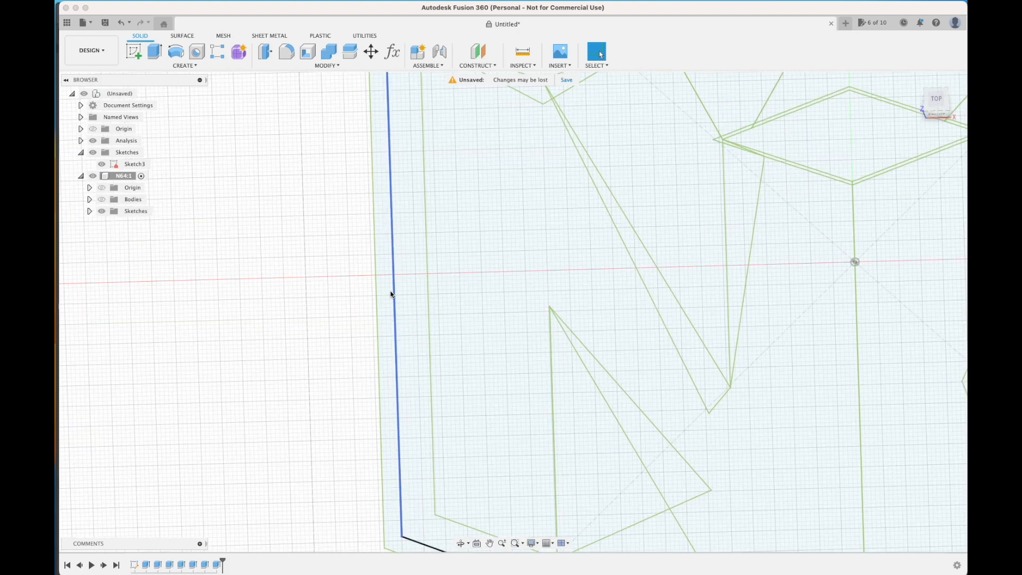
scroll(385, 294, down, 9)
scroll(385, 294, down, 2)
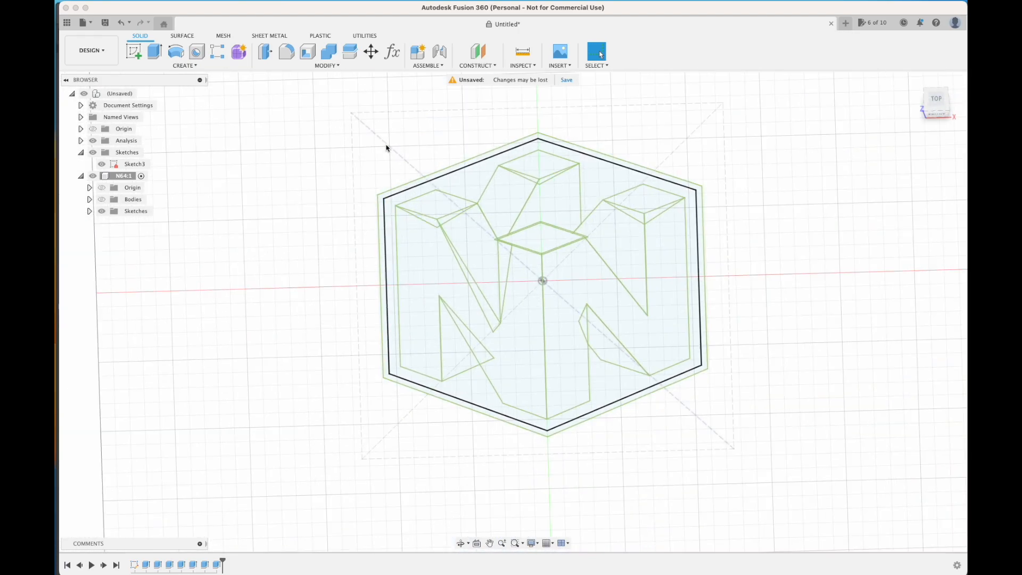
Select all the logo sketch profiles inside the inner border, leaving out the outer border ring.
mouse_move(345, 121)
mouse_down()
mouse_move(673, 356)
mouse_move(753, 486)
mouse_up()
scroll(374, 328, up, 5)
scroll(374, 327, up, 10)
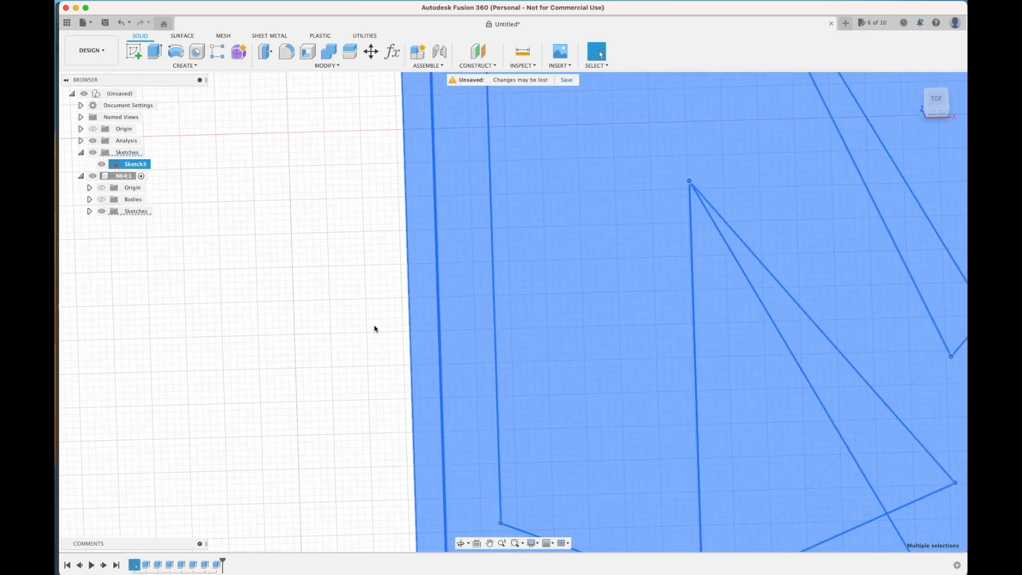
middle_drag(568, 278, 457, 309)
scroll(458, 304, up, 5)
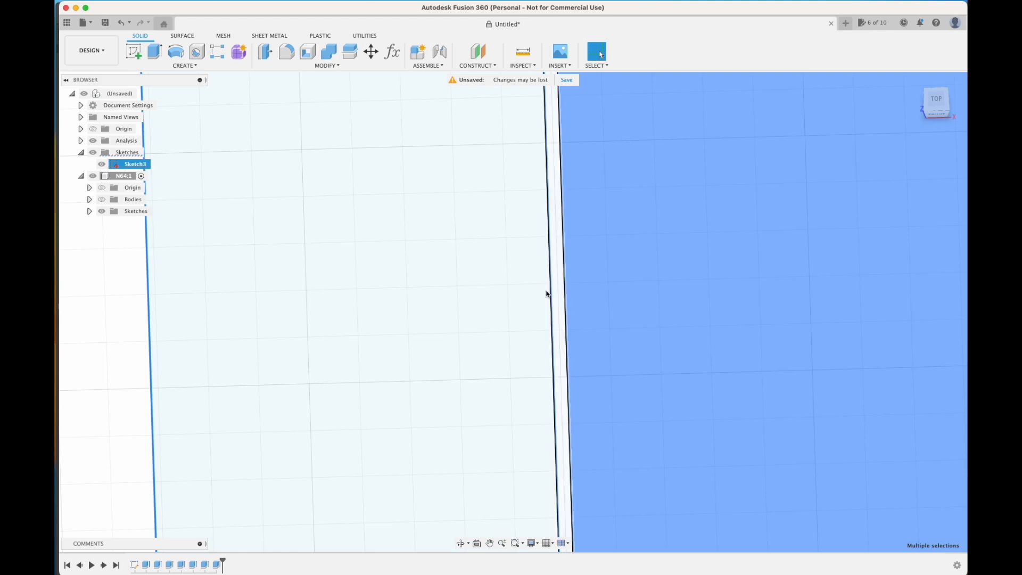
scroll(515, 318, down, 5)
scroll(514, 317, down, 10)
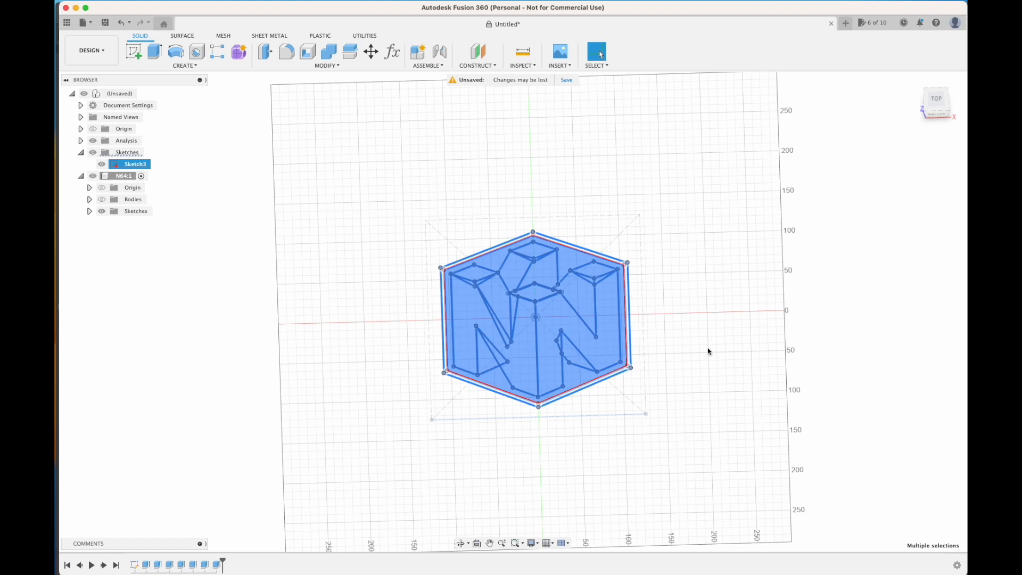
scroll(709, 351, up, 4)
mouse_move(603, 314)
middle_down()
mouse_move(802, 330)
mouse_move(803, 313)
middle_up()
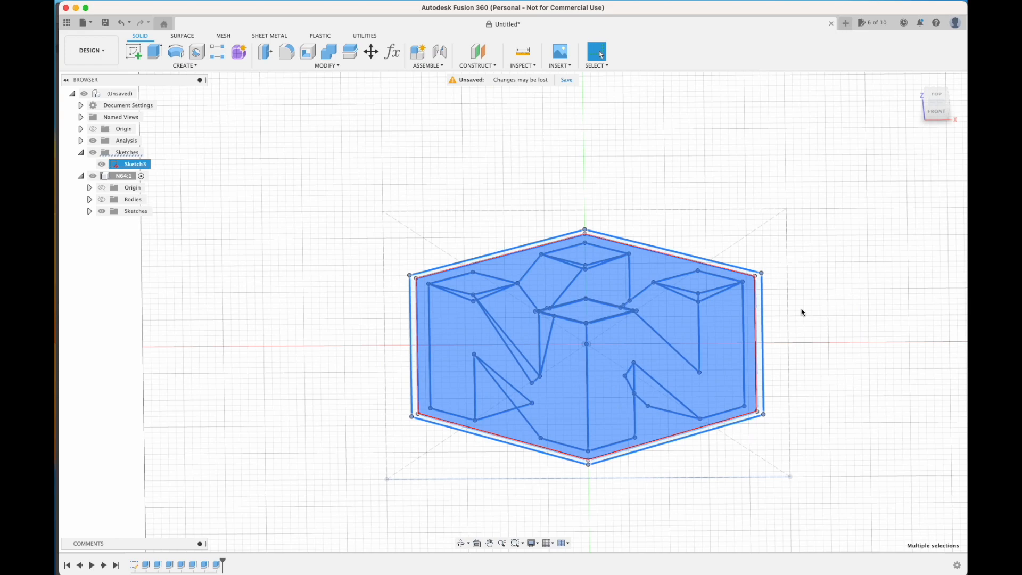
scroll(349, 312, up, 3)
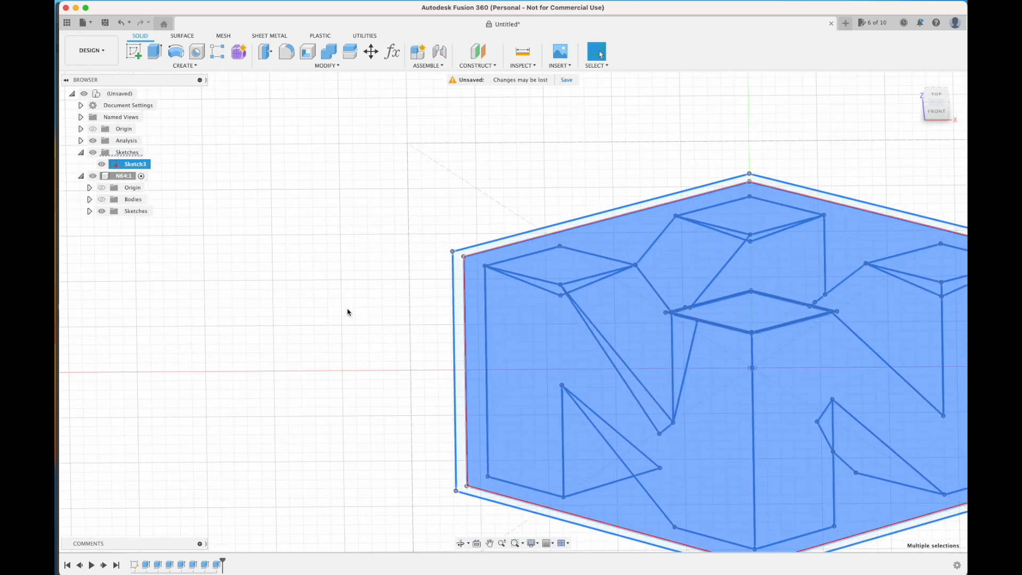
Show the bodies and set up an extrusion of the selected profiles with a -40 mm start offset and a -1 mm distance.
mouse_move(447, 285)
shift+middle_down()
mouse_move(331, 296)
mouse_move(335, 277)
shift+middle_up()
scroll(337, 276, down, 3)
middle_drag(412, 238, 388, 244)
click(102, 201)
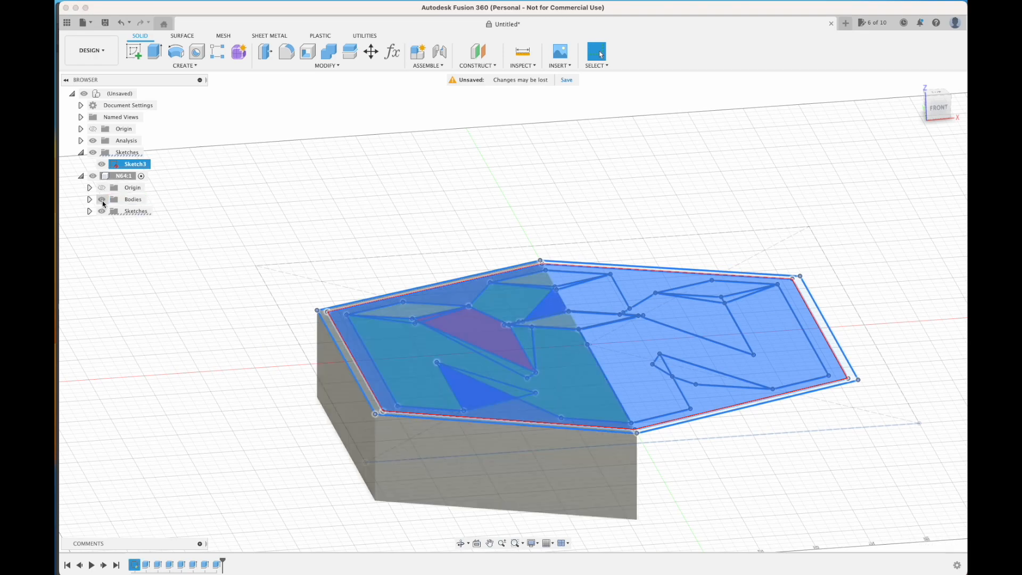
key(e)
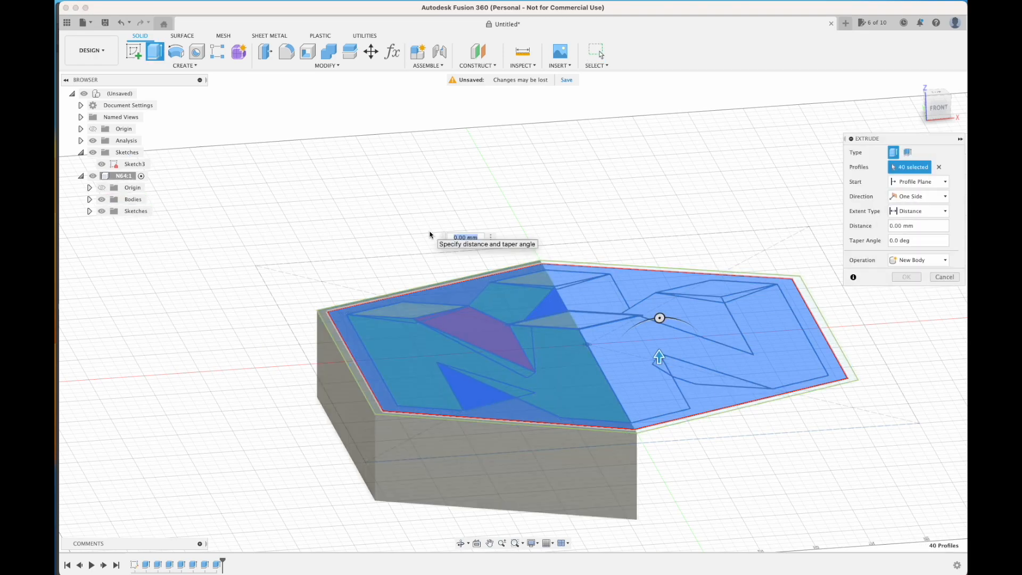
shift+middle_drag(659, 225, 692, 221)
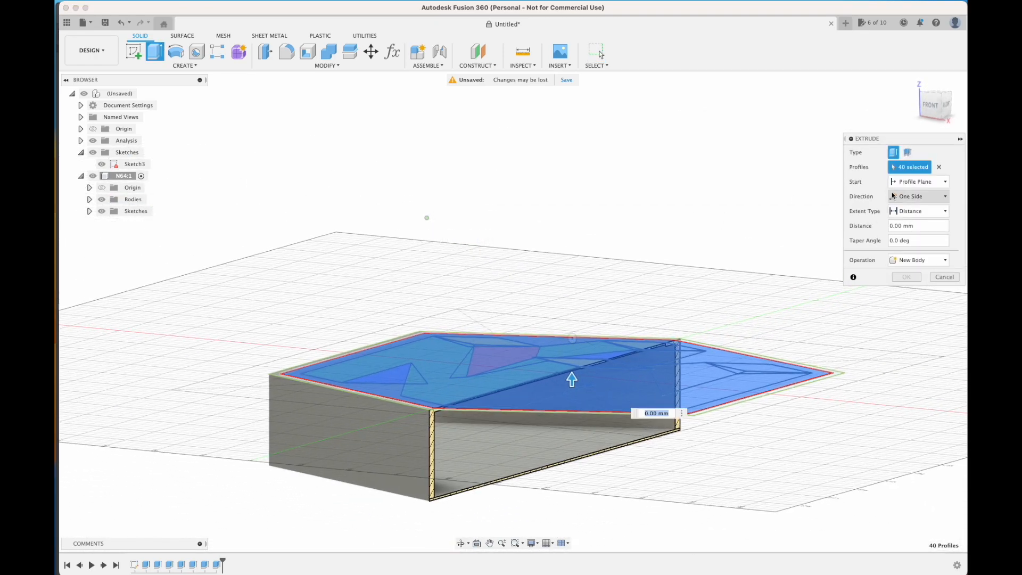
click(924, 182)
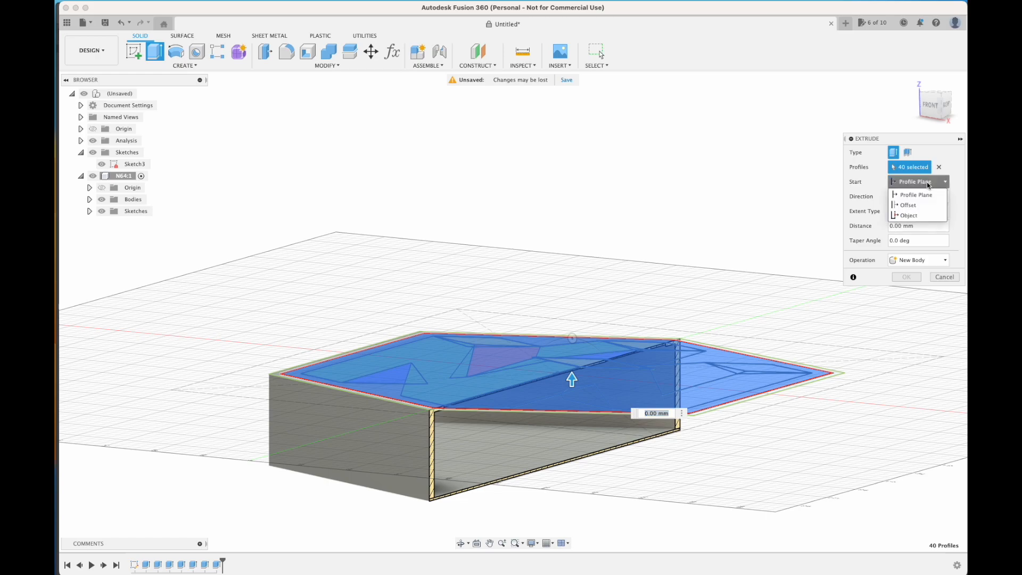
click(924, 200)
double_click(917, 196)
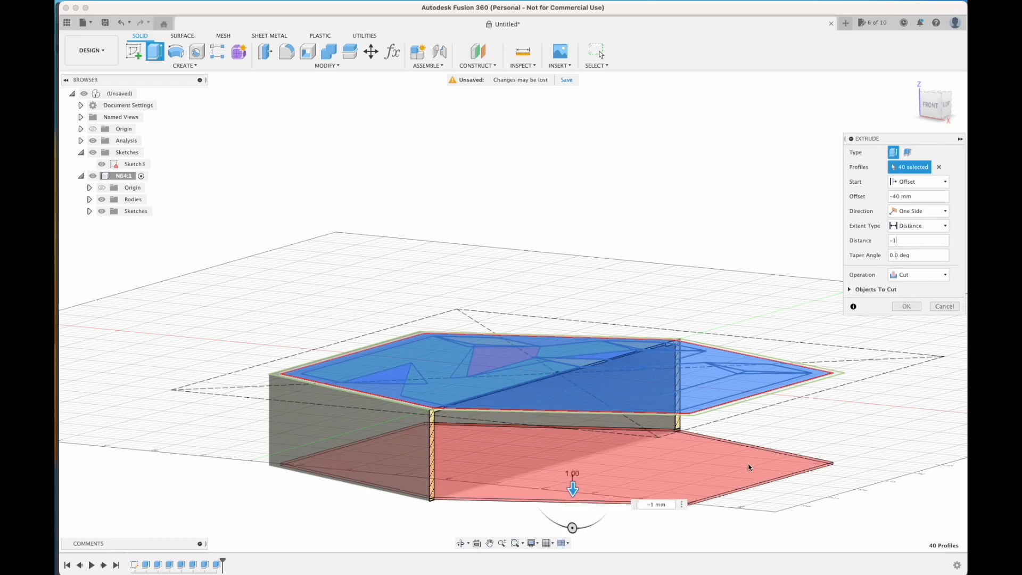
scroll(589, 451, up, 5)
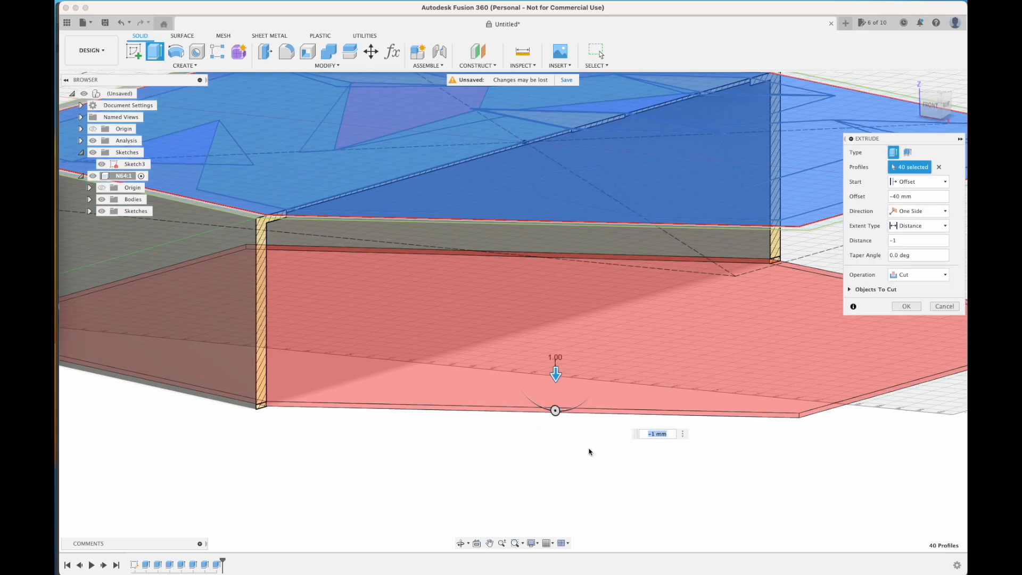
Set the extrusion's operation to Join and its start offset to -39 mm.
click(918, 275)
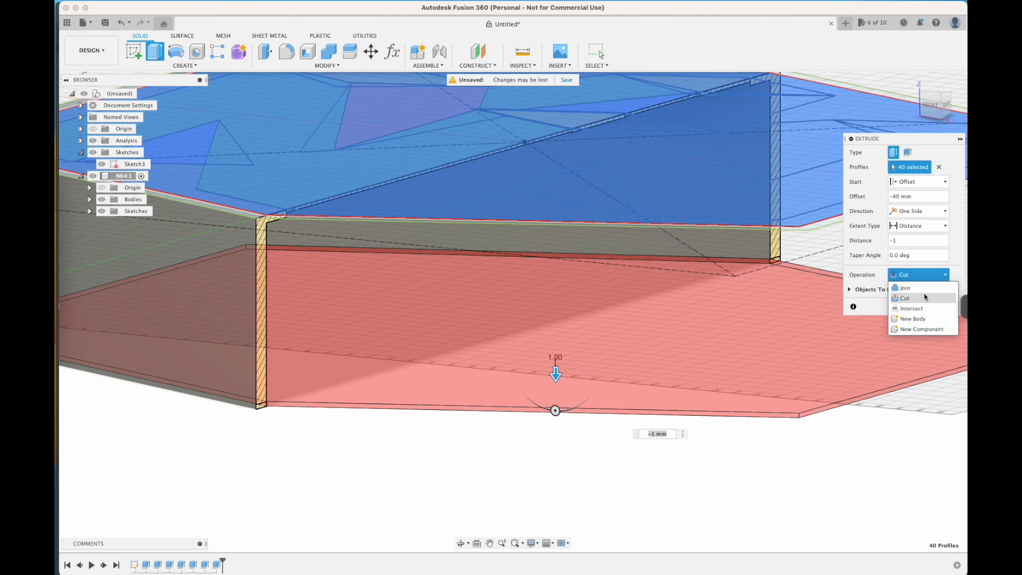
click(917, 288)
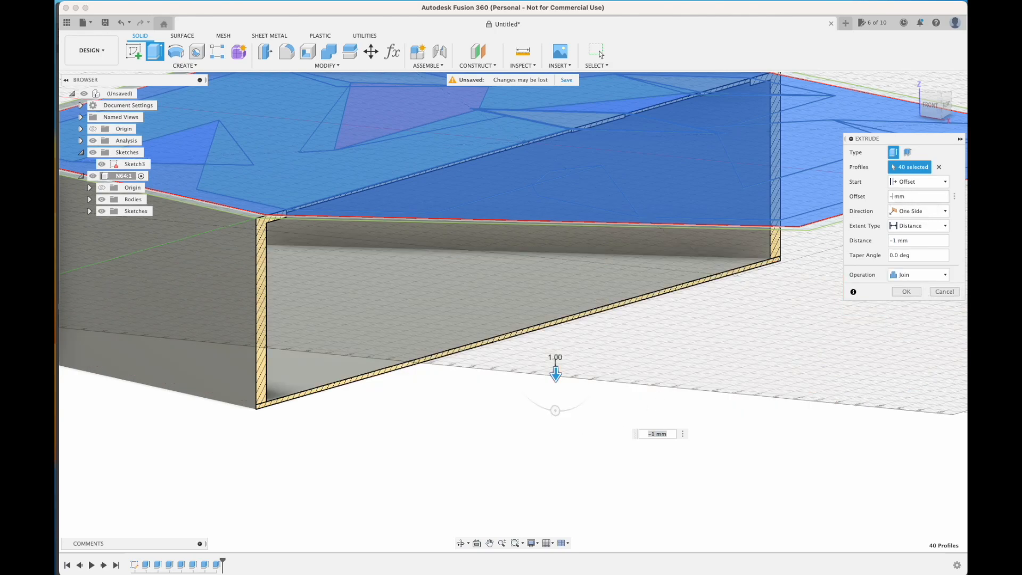
text(39)
key(Return)
Check the sectioned corner where the raised lip meets the frame wall, and confirm the joined extrusion.
shift+middle_drag(793, 349, 717, 353)
scroll(689, 347, up, 8)
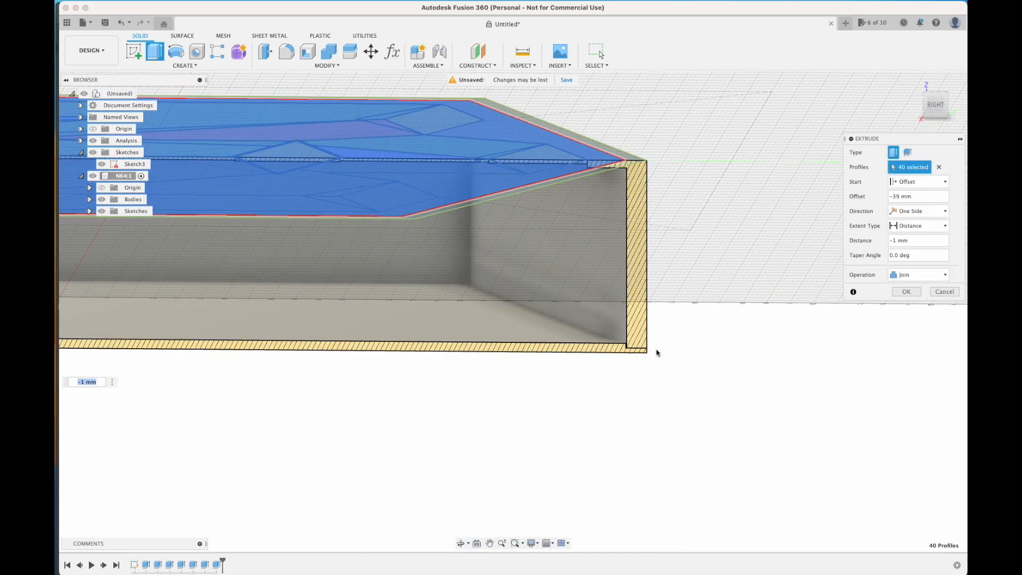
scroll(531, 353, down, 10)
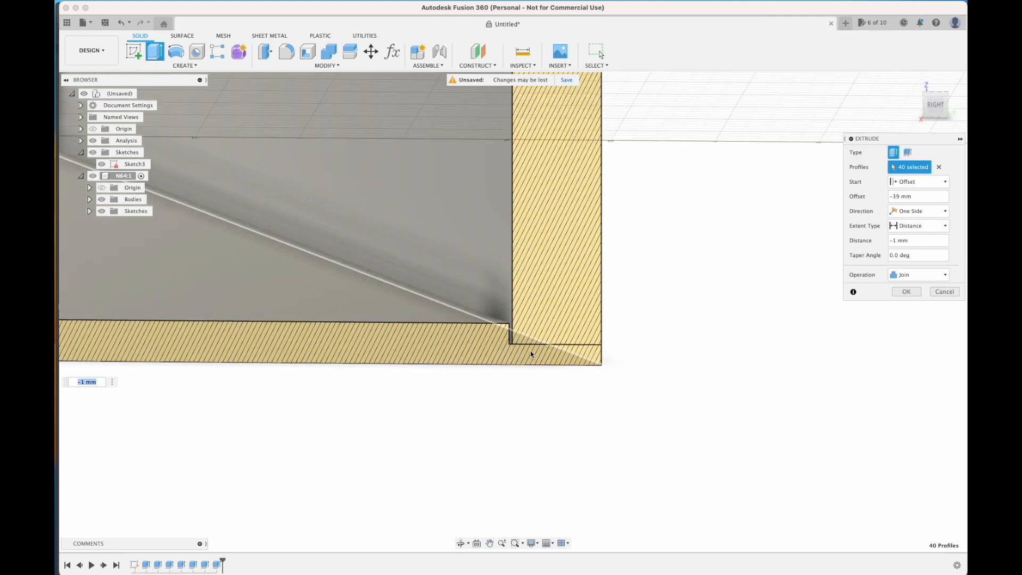
middle_drag(722, 347, 756, 346)
shift+middle_drag(579, 368, 618, 380)
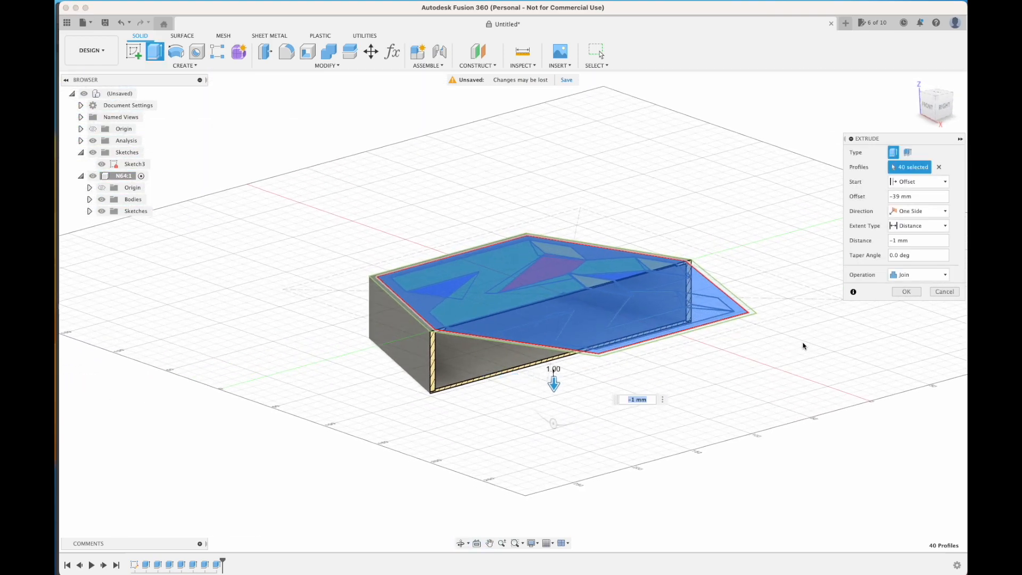
click(905, 292)
scroll(456, 429, up, 5)
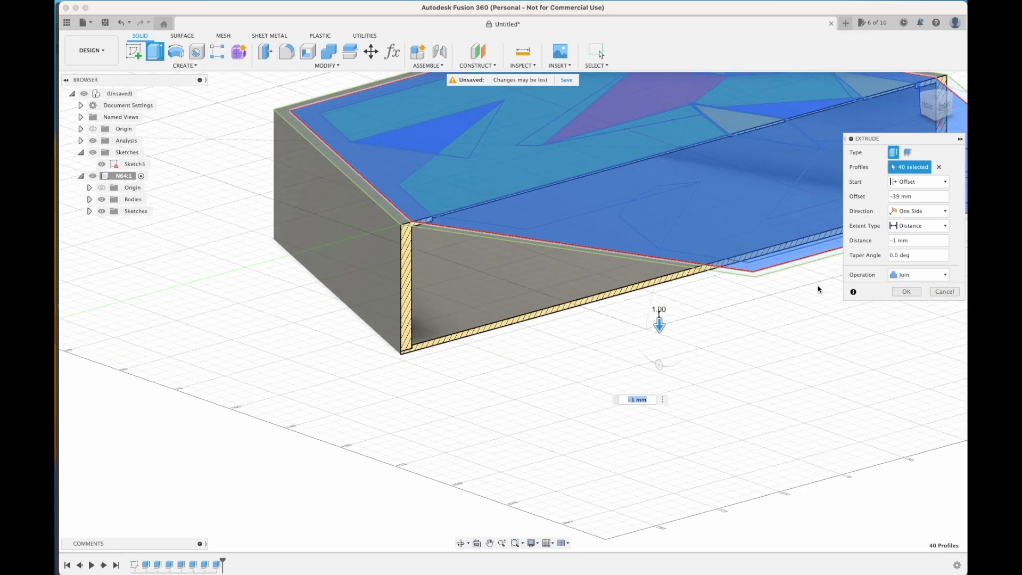
scroll(452, 381, up, 5)
scroll(438, 371, up, 2)
scroll(434, 367, up, 3)
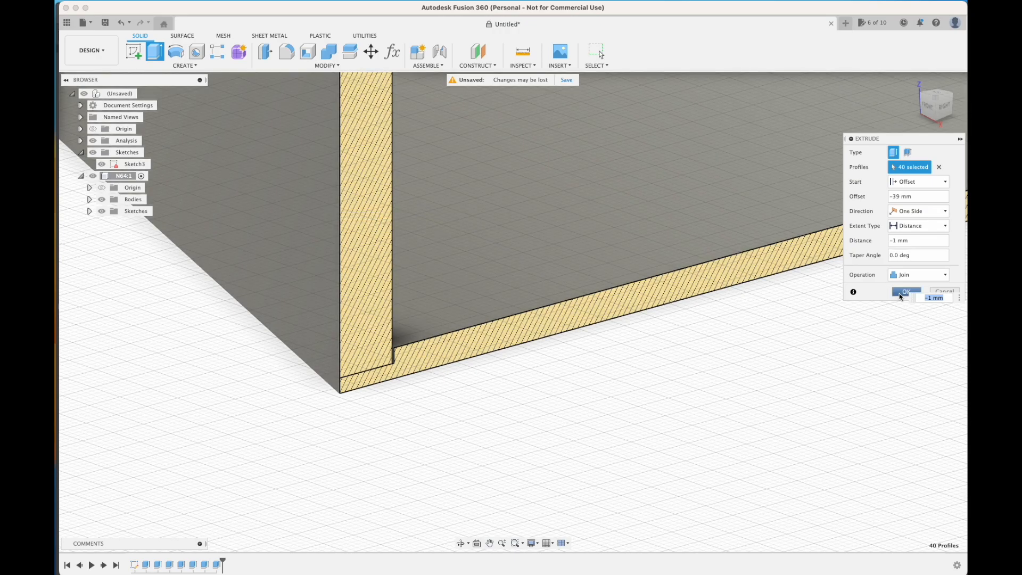
click(899, 293)
scroll(554, 422, down, 6)
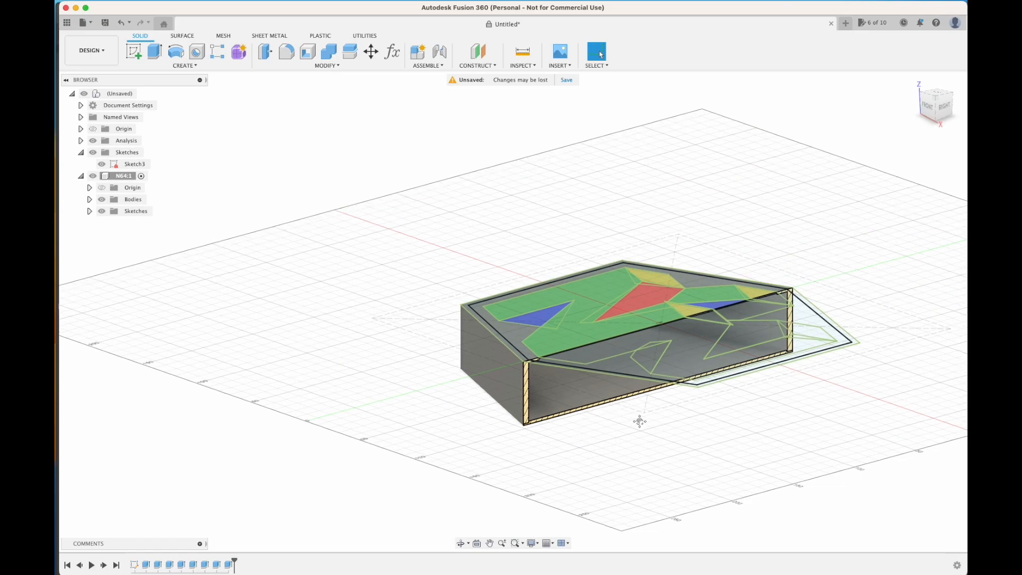
middle_drag(642, 421, 587, 437)
Expand the Bodies folder and hide the four colour groups and the outer frame, leaving only the back plate shown.
click(108, 201)
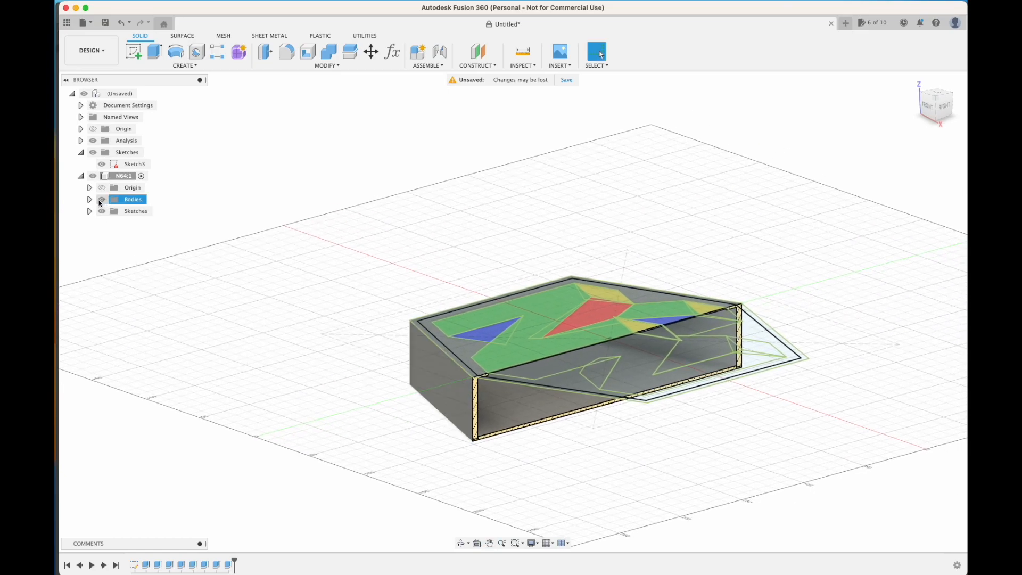
click(89, 199)
click(111, 210)
click(110, 223)
click(111, 235)
click(110, 246)
click(110, 258)
click(111, 271)
click(111, 270)
Examine the isolated back plate and the stepped lip along its sectioned edge.
scroll(313, 455, up, 6)
middle_drag(463, 371, 167, 384)
scroll(335, 401, up, 5)
scroll(425, 412, down, 6)
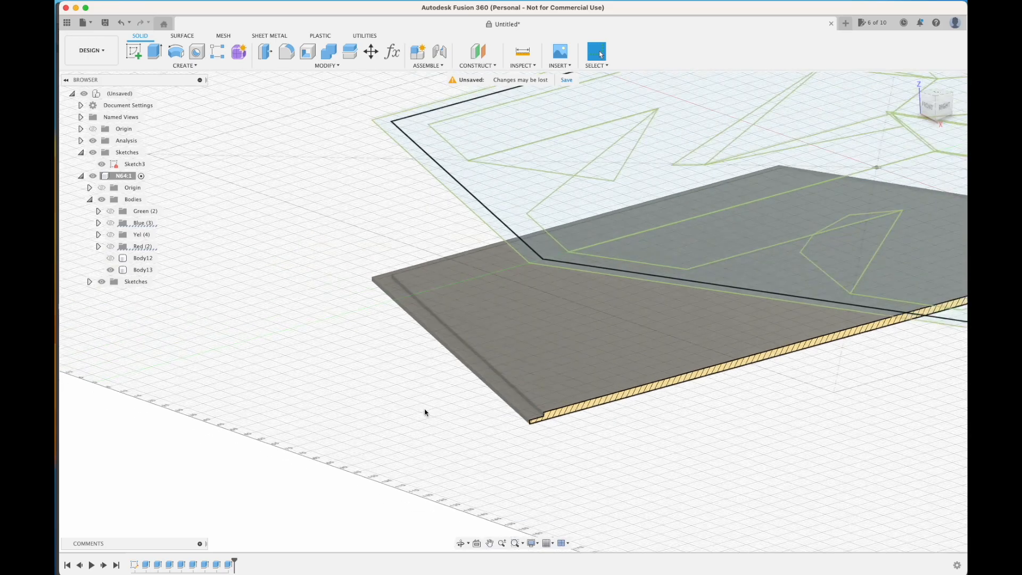
scroll(425, 412, down, 4)
shift+middle_drag(368, 413, 345, 390)
middle_drag(345, 390, 271, 428)
scroll(265, 414, down, 5)
Show the four colour groups and the outer frame again, and hide the component's sketches and the section analysis.
click(110, 211)
click(110, 223)
click(110, 234)
click(110, 246)
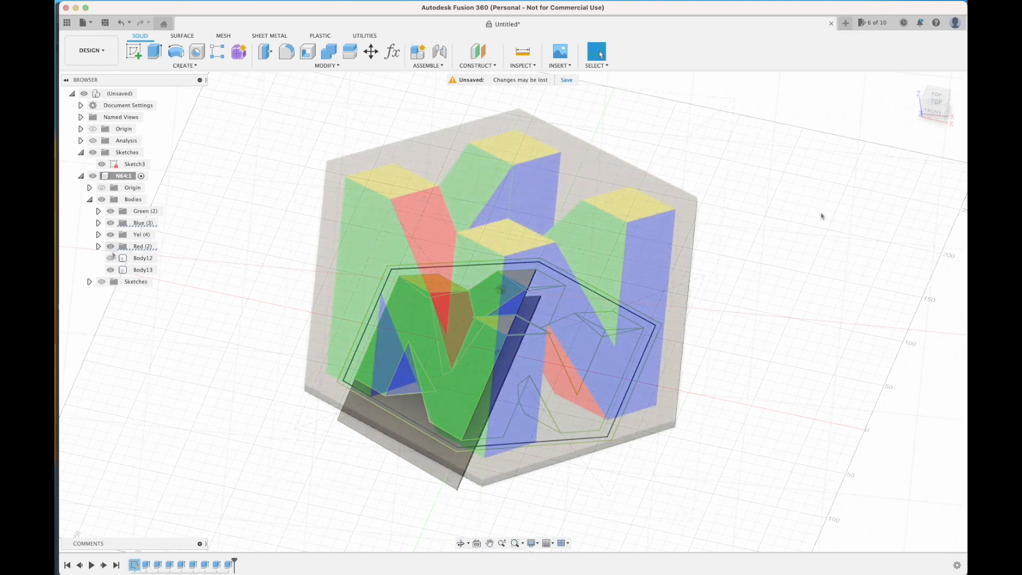
View the model squarely from below and create a sketch on the back plate's underside.
shift+middle_drag(838, 249, 799, 98)
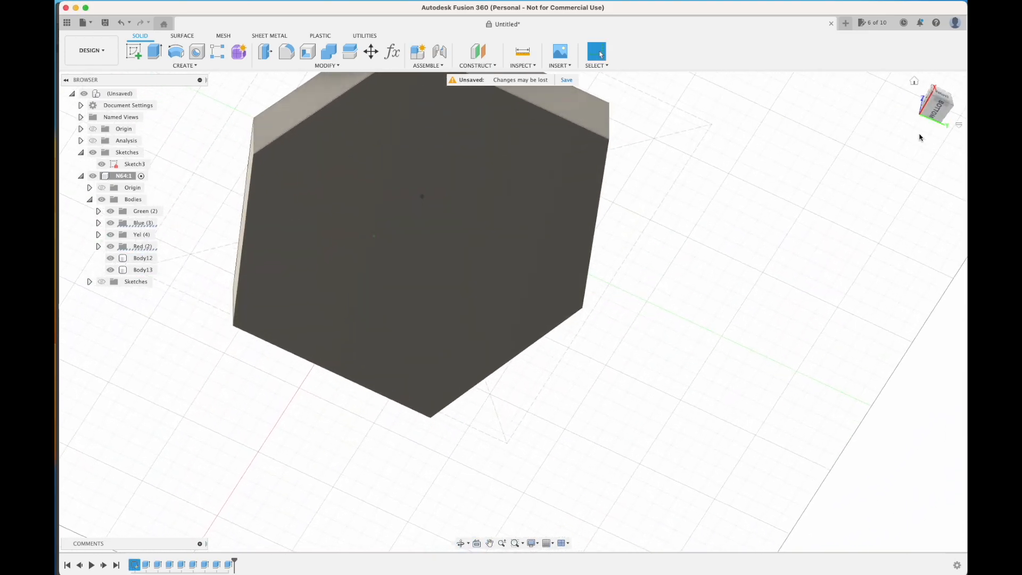
click(934, 112)
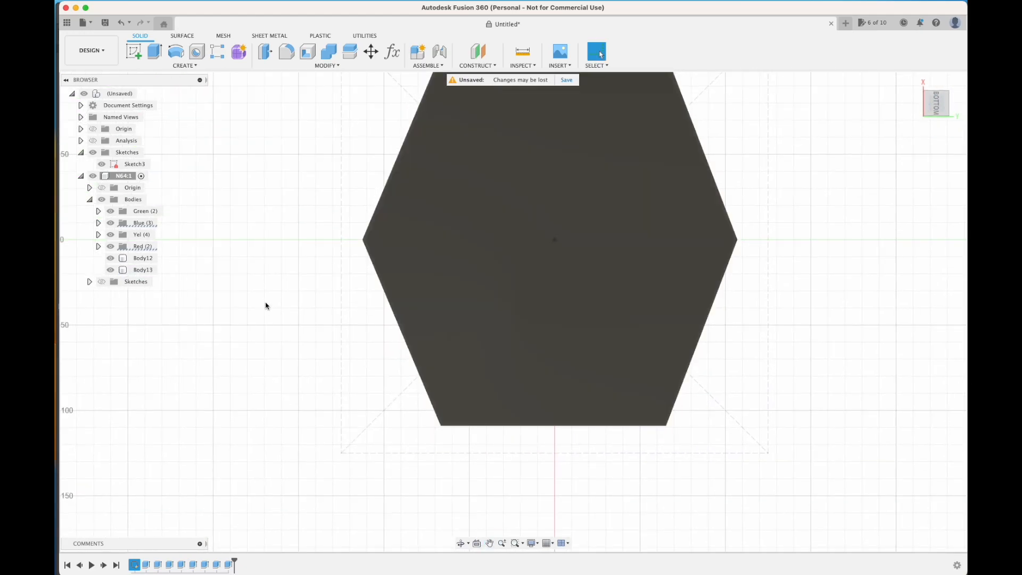
shift+middle_drag(246, 335, 421, 373)
shift+middle_drag(517, 318, 572, 326)
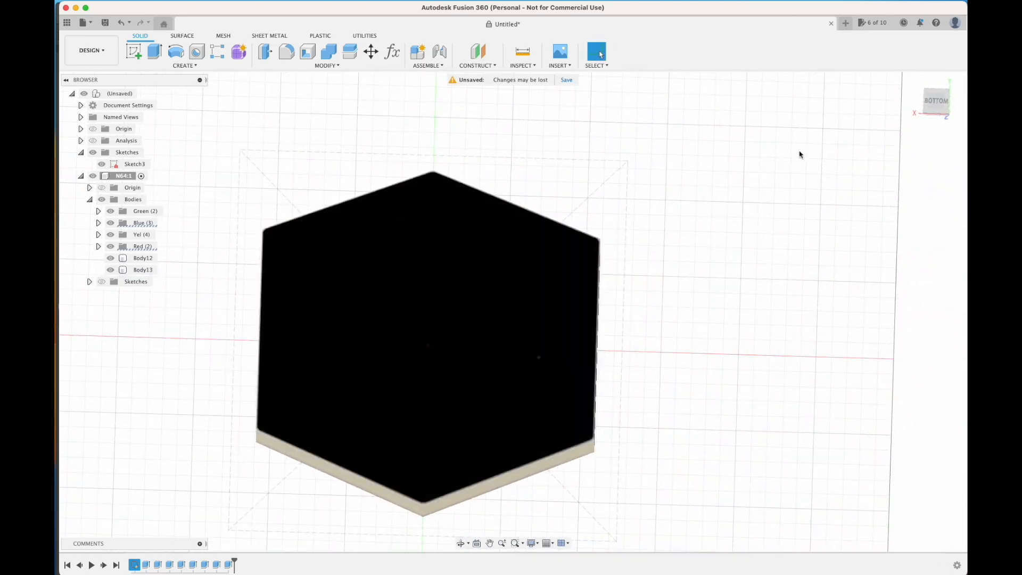
click(935, 106)
right_click(431, 407)
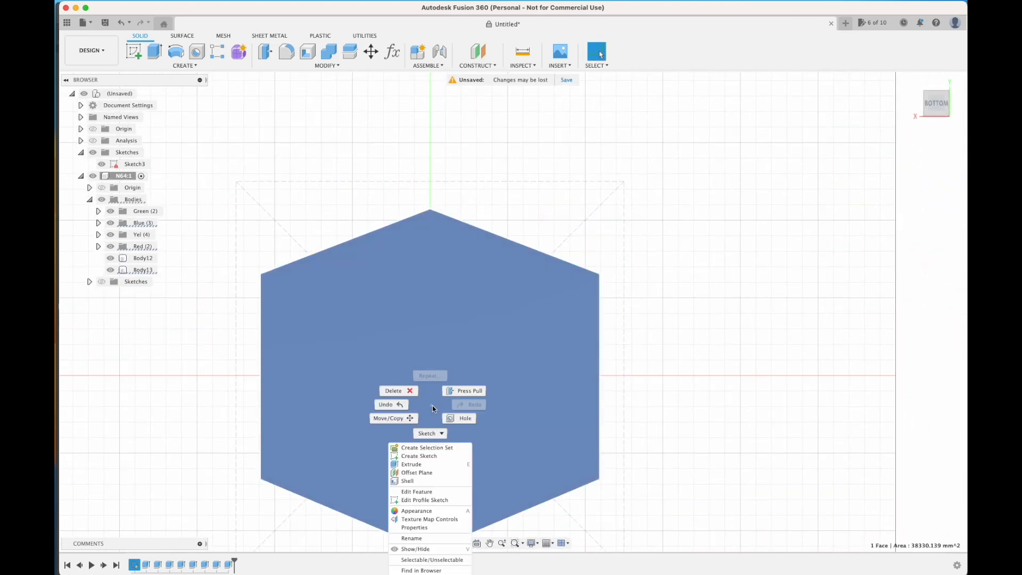
click(420, 456)
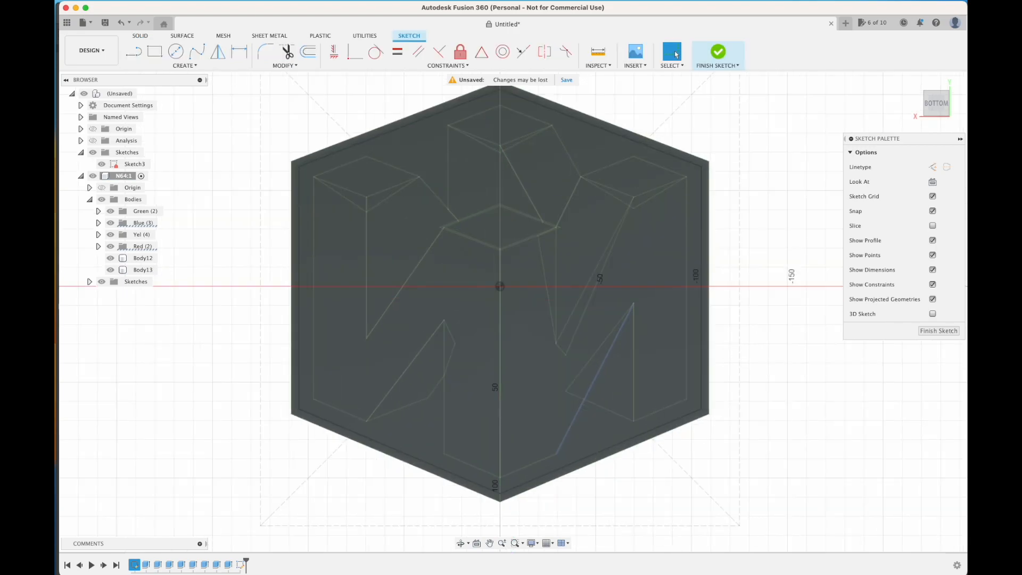
Sketch a 3.2 mm diameter circle on the vertical axis, just inside the lower corner of the back plate.
scroll(570, 420, up, 3)
middle_drag(499, 428, 568, 380)
scroll(562, 394, up, 5)
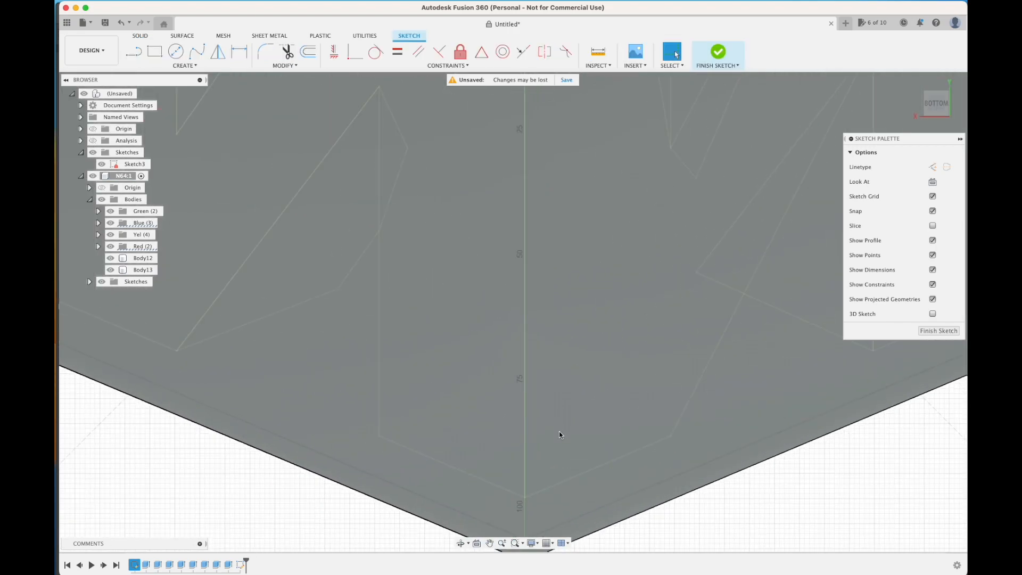
middle_drag(559, 434, 554, 346)
scroll(555, 346, up, 3)
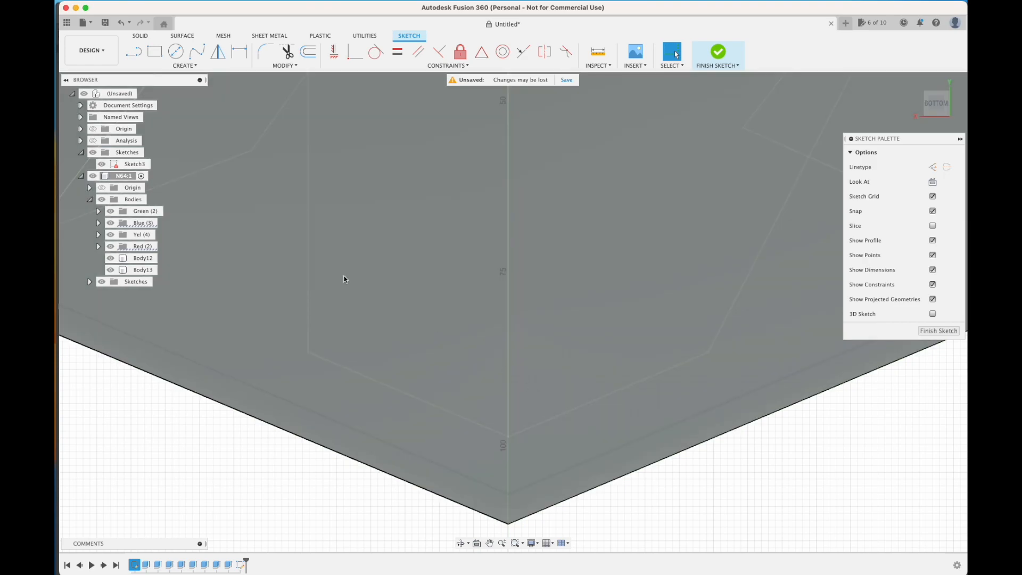
key(c)
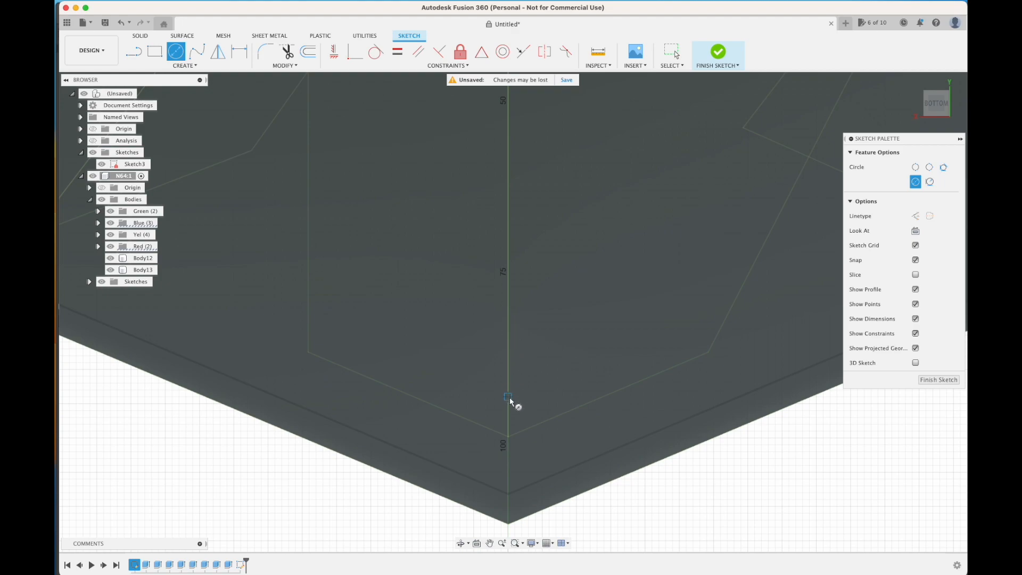
click(508, 425)
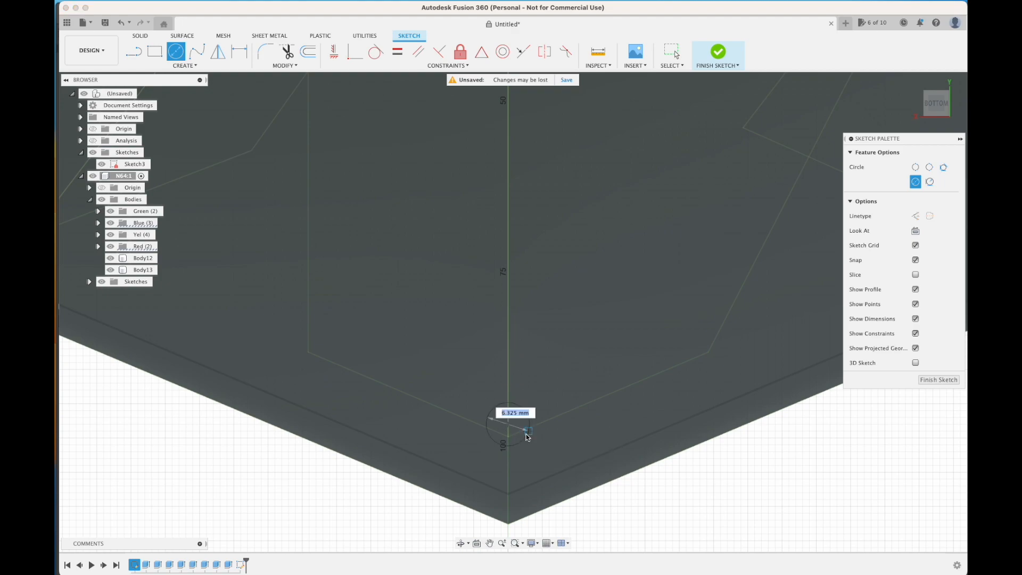
text(3.2)
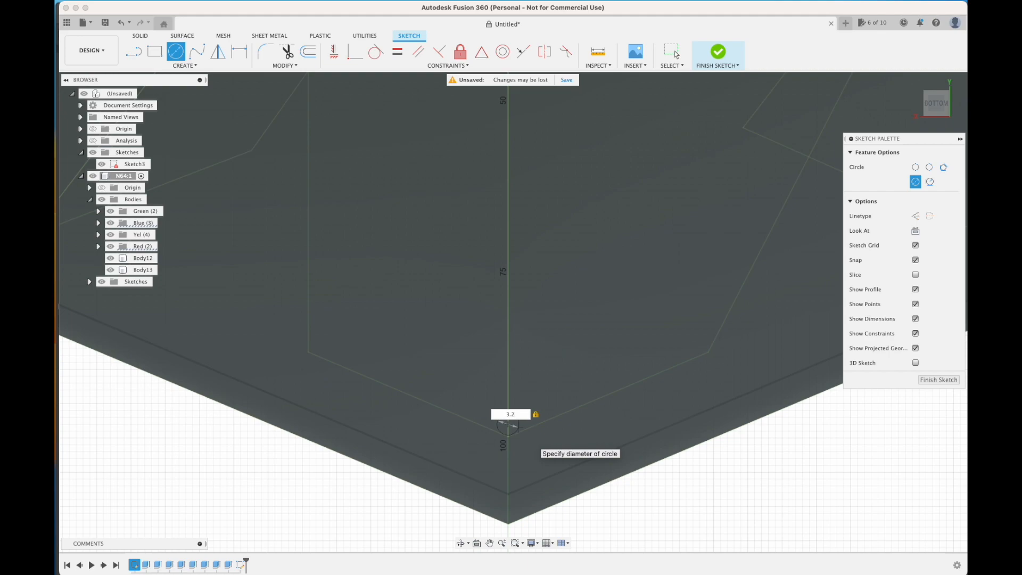
key(Return)
key(Escape)
Cut the corner circle into the back with a -5 mm extrusion and return to a view of the logo's front.
shift+middle_drag(620, 479, 411, 465)
middle_drag(734, 367, 346, 501)
click(579, 286)
key(e)
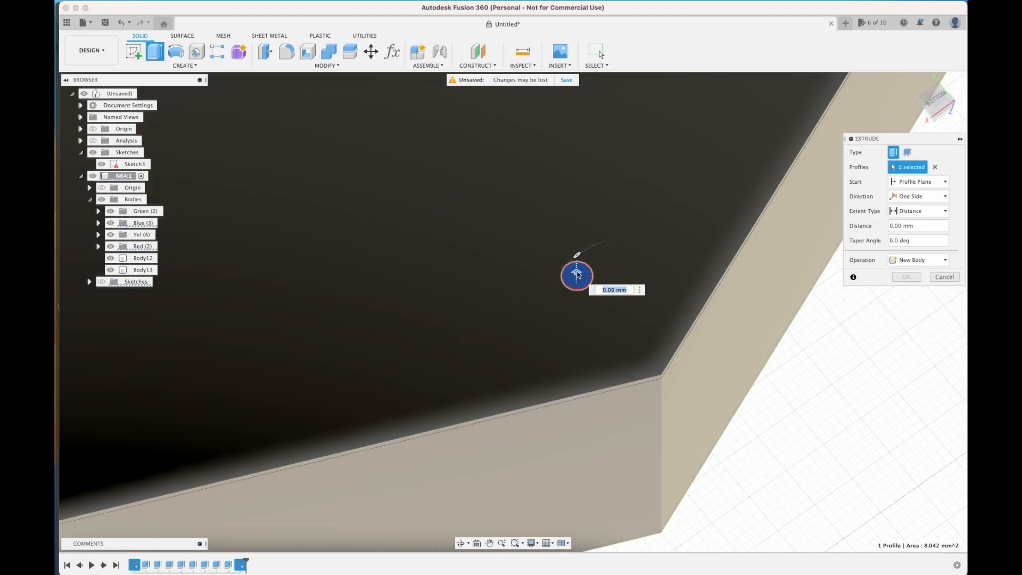
drag(580, 279, 578, 290)
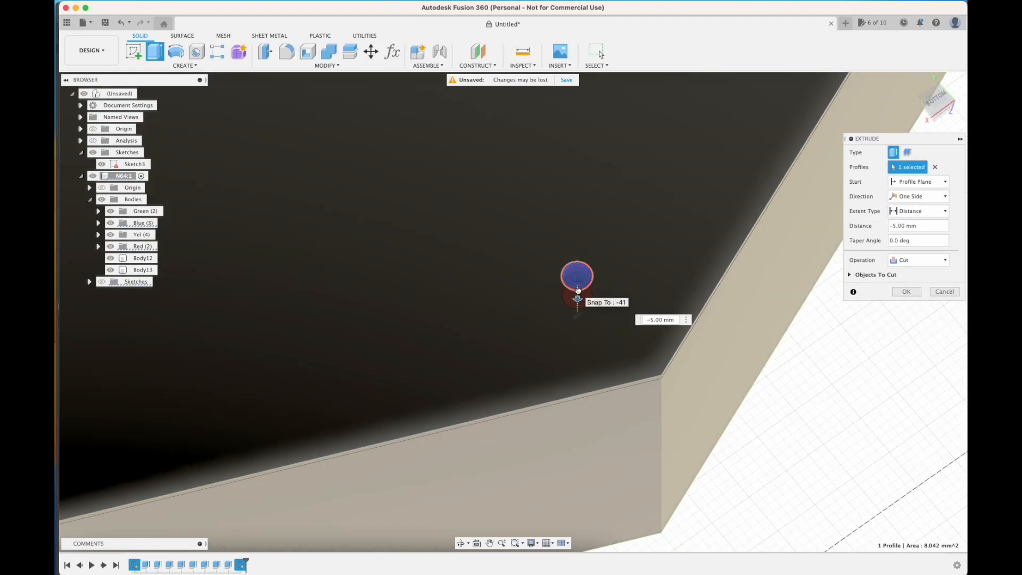
click(901, 291)
shift+middle_drag(675, 388, 729, 265)
middle_drag(793, 262, 563, 292)
scroll(488, 315, down, 5)
shift+middle_drag(375, 358, 379, 341)
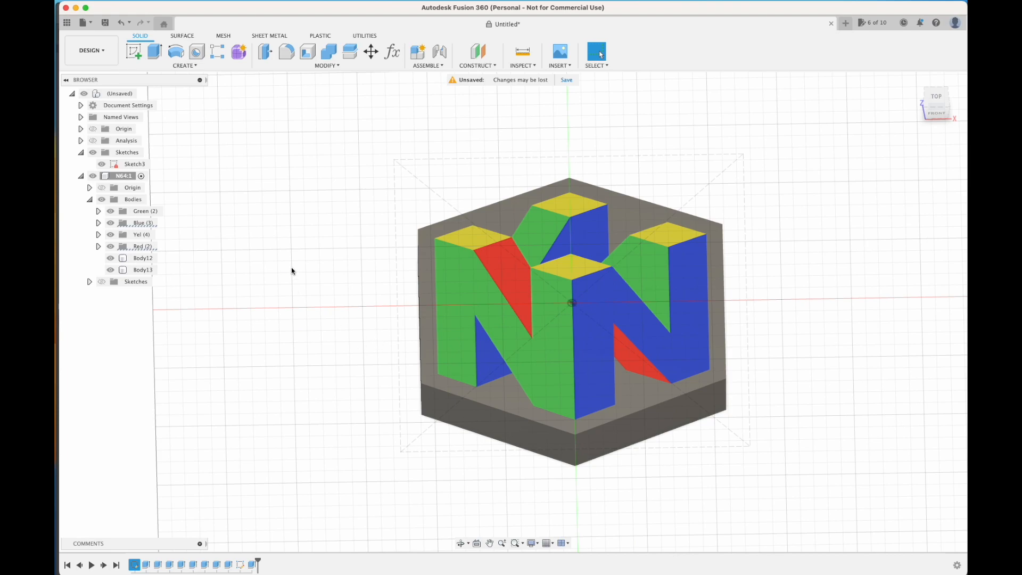
Rename the last two bodies of the N64 component as Frame and Back.
middle_drag(339, 305, 324, 292)
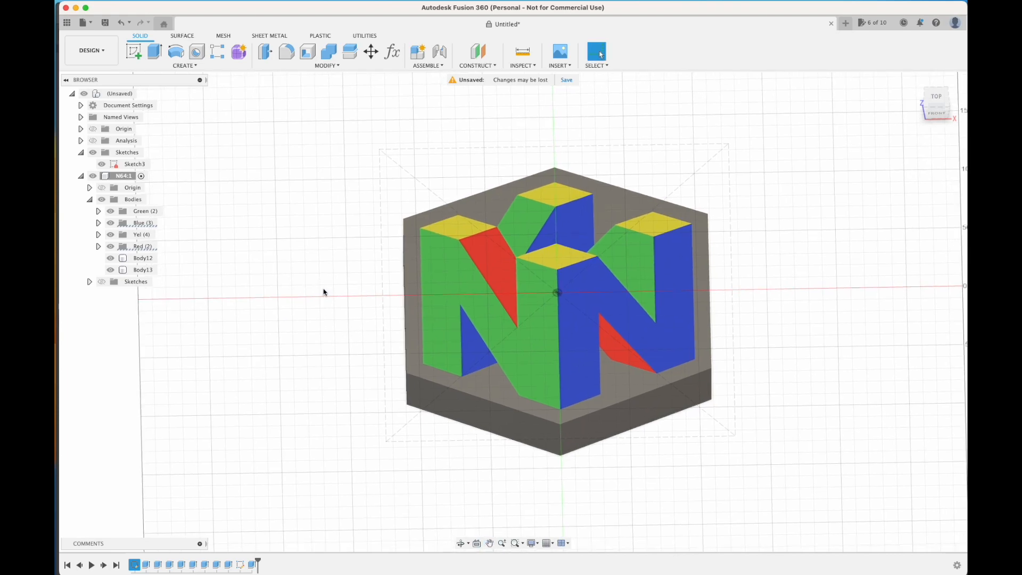
double_click(144, 258)
text(Frame)
key(Return)
click(143, 269)
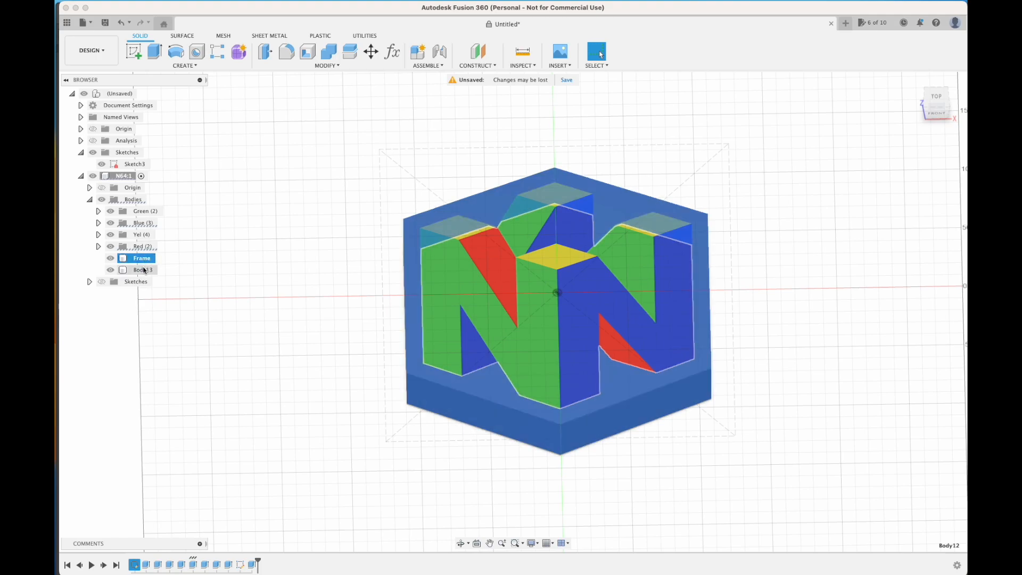
double_click(142, 269)
text(Ba)
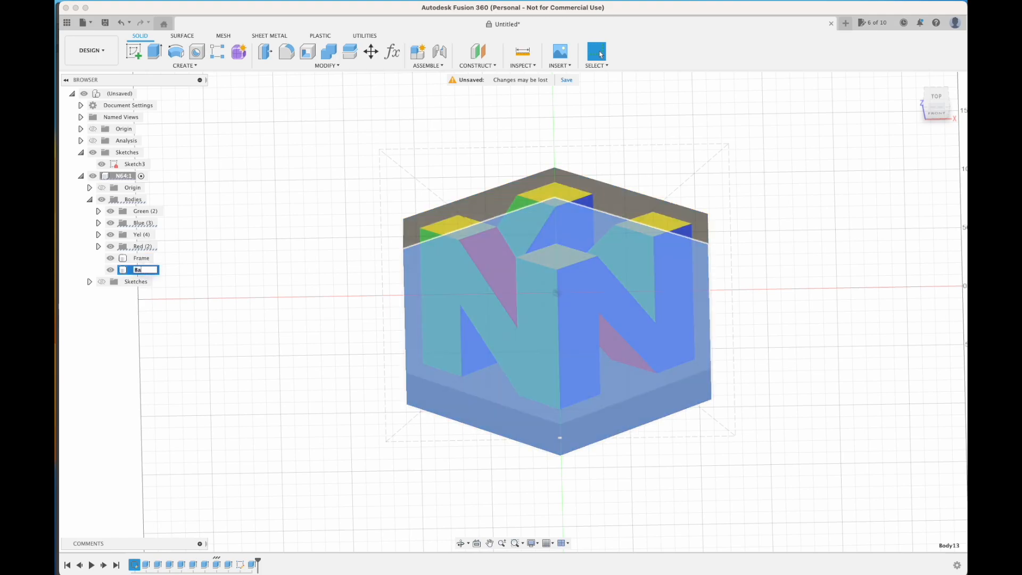
text(ck)
key(Return)
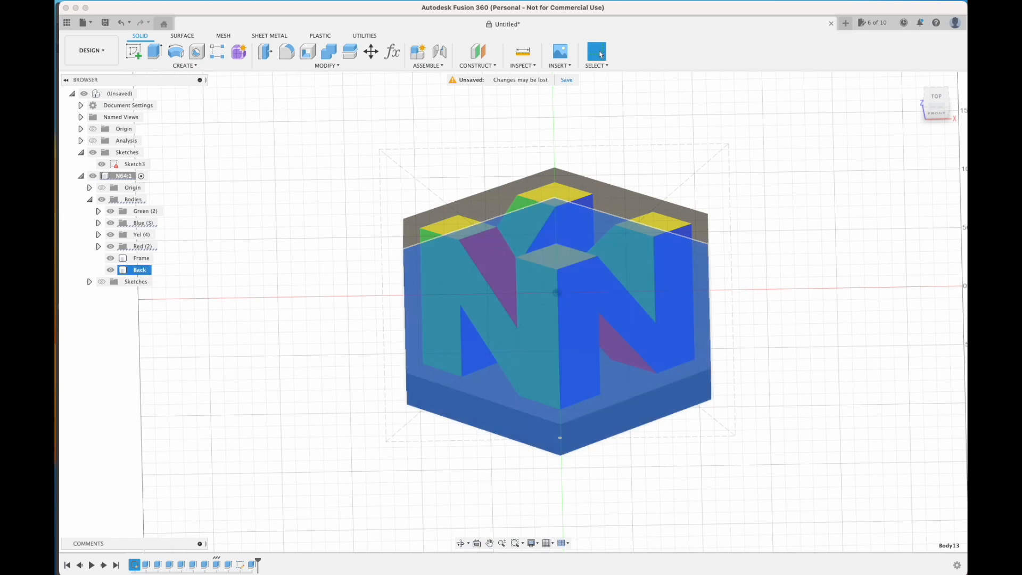
Save the design as N64 in the Nintendo folder of the Default Project.
click(248, 288)
middle_drag(303, 240, 286, 268)
key(super+s)
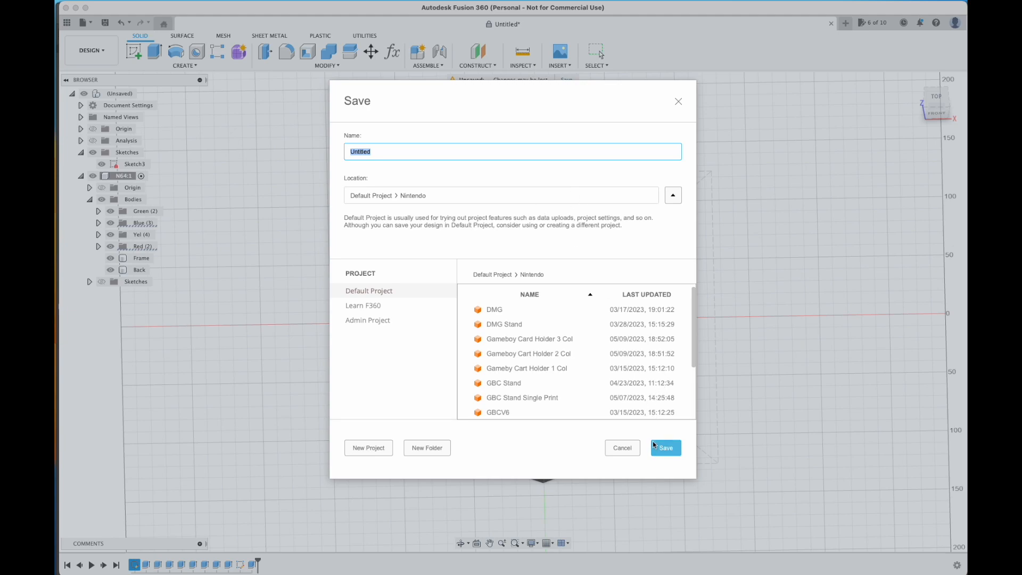
text(N64)
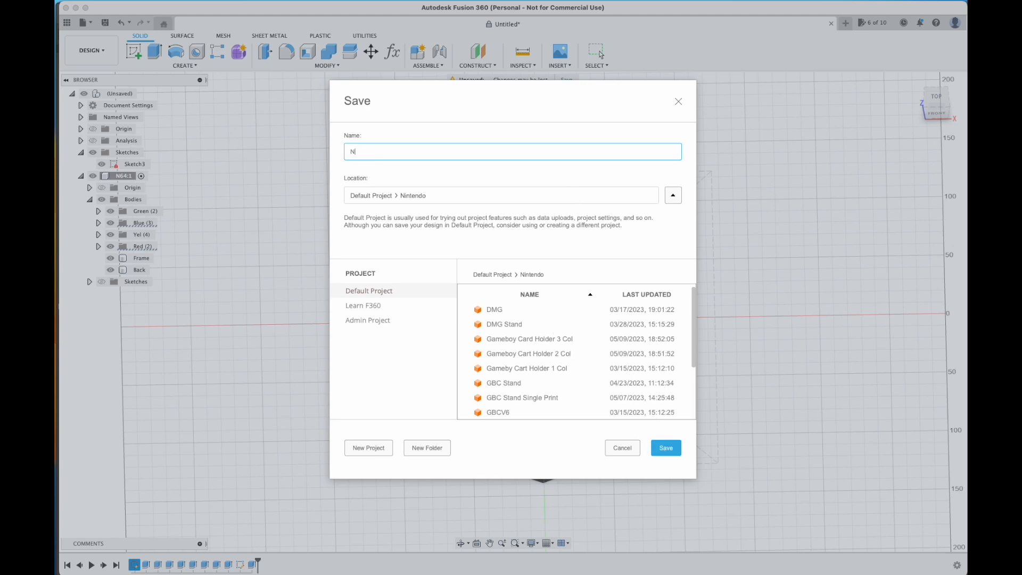
click(672, 448)
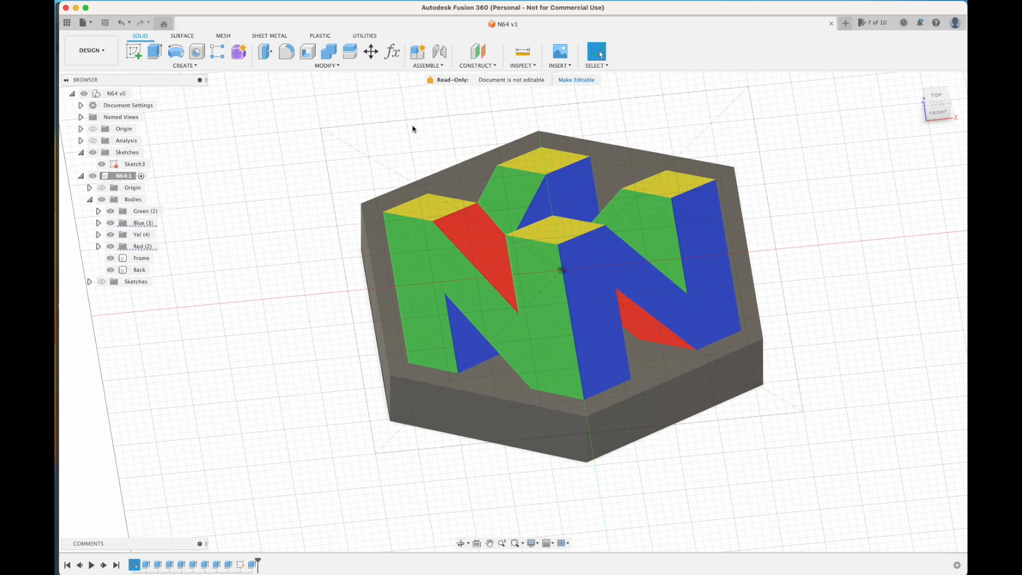
Hide the Back and Frame bodies and the Red, Yel and Blue groups so only the Green group is shown.
click(133, 199)
middle_drag(362, 144, 317, 158)
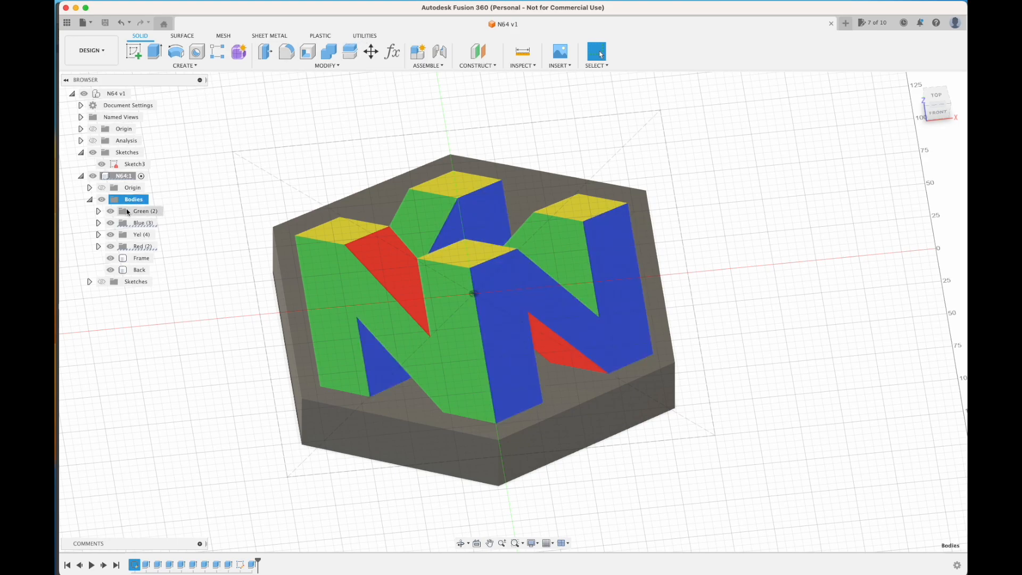
click(365, 38)
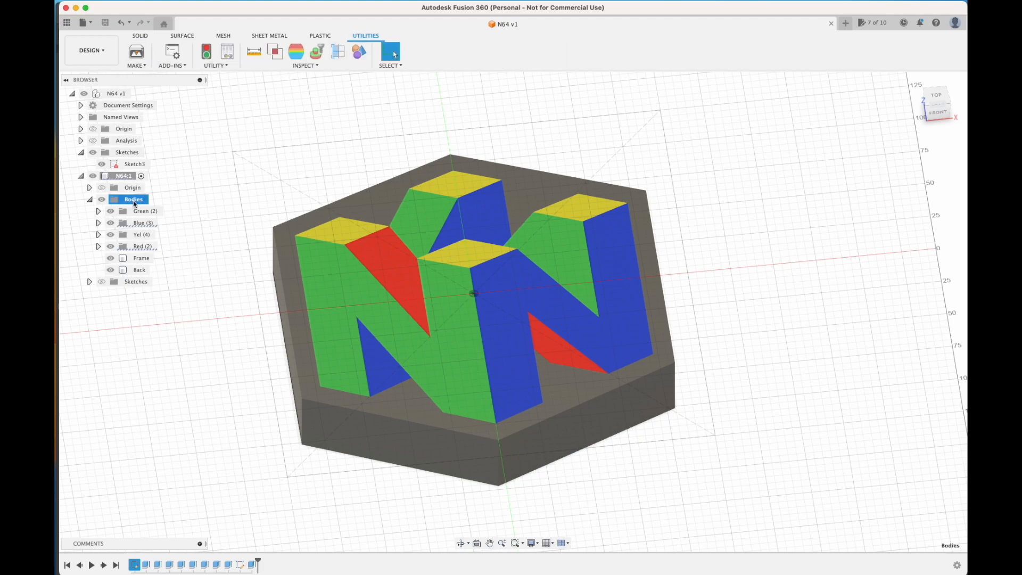
click(110, 269)
click(110, 258)
click(110, 247)
click(111, 235)
click(110, 223)
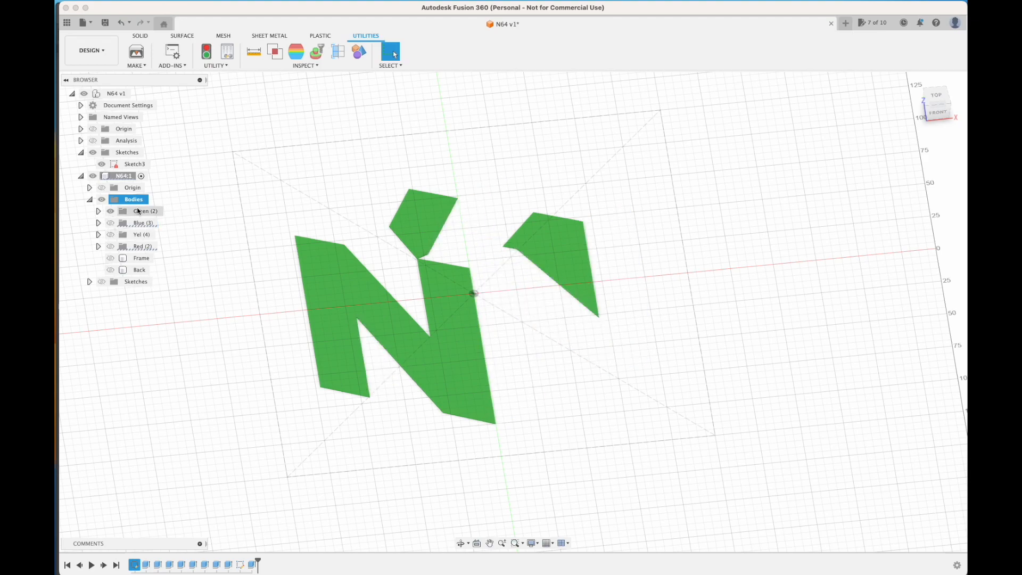
Export the N64 component for 3D printing as a binary STL in millimetres, saved to the computer as Green.
click(141, 60)
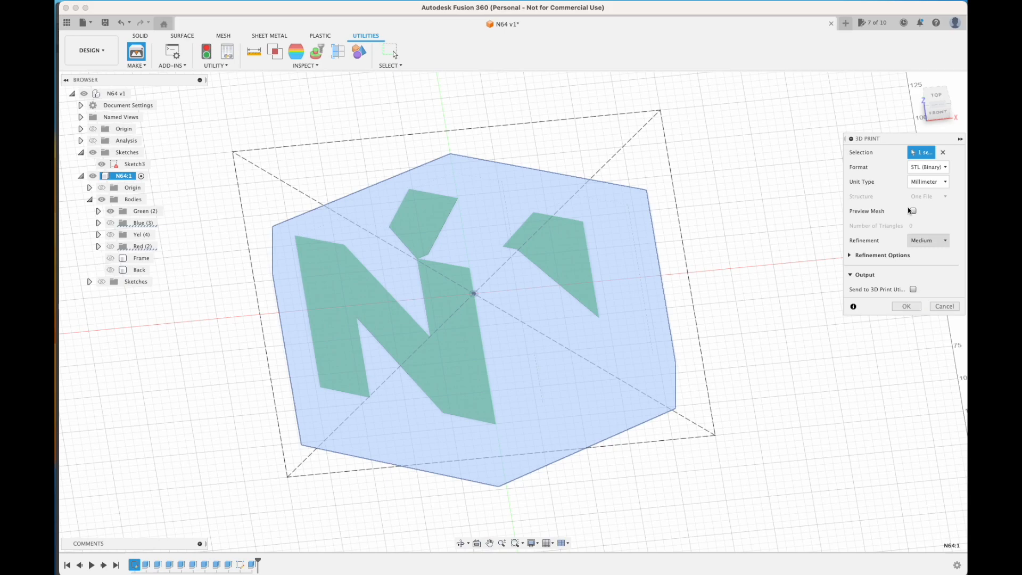
click(906, 306)
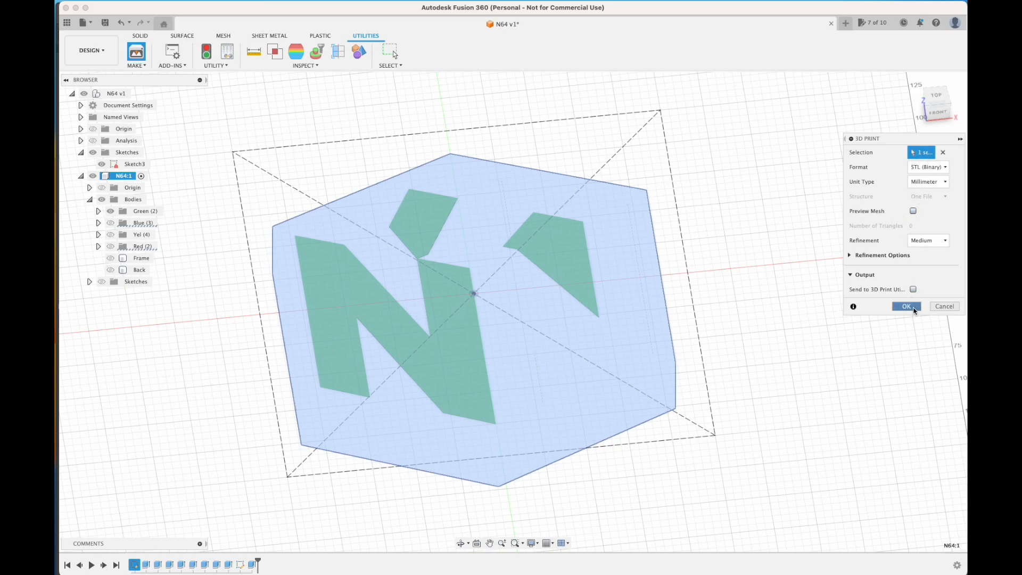
text(Green)
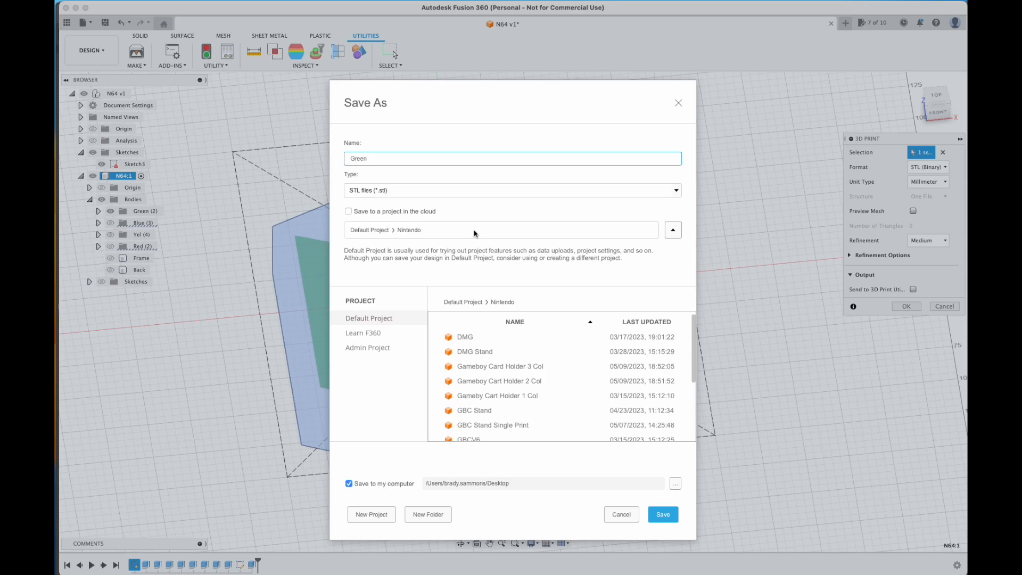
click(665, 514)
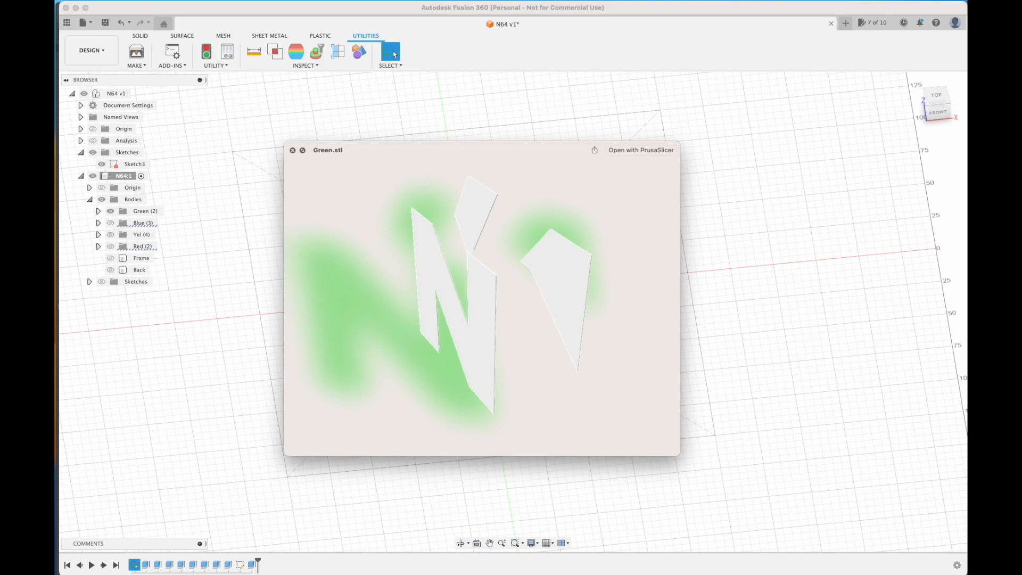
Inspect the exported Green.stl from another angle in the file preview and close the preview.
drag(548, 352, 611, 331)
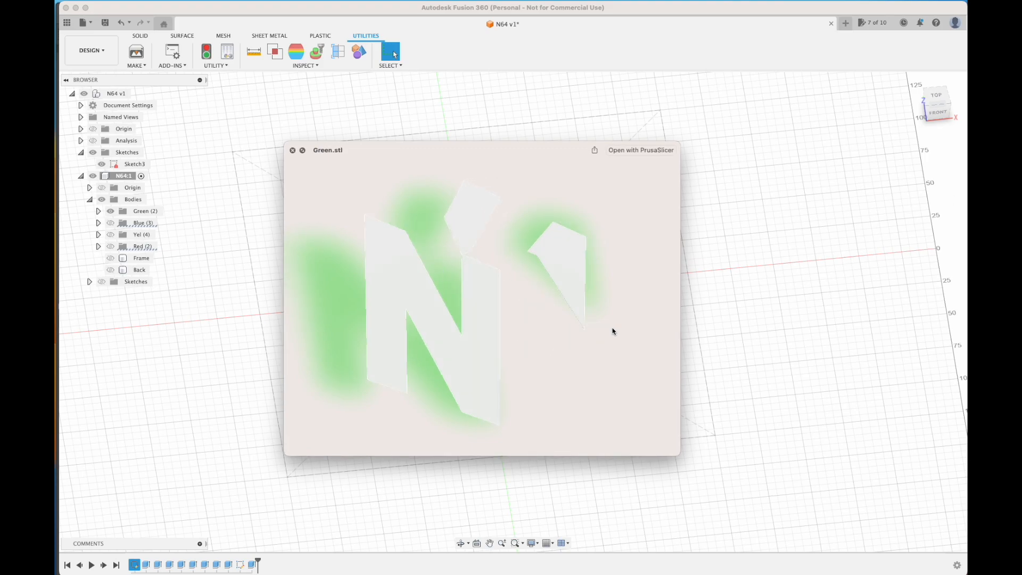
key(space)
middle_drag(253, 290, 291, 307)
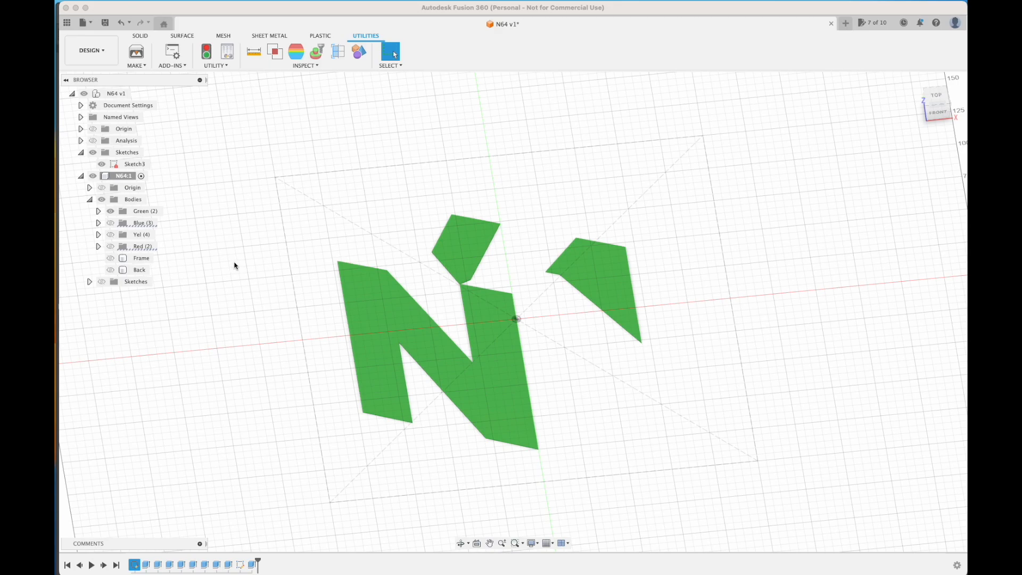
Show the Blue group instead of Green and export the N64 component as a medium-refinement binary STL in millimetres.
click(110, 211)
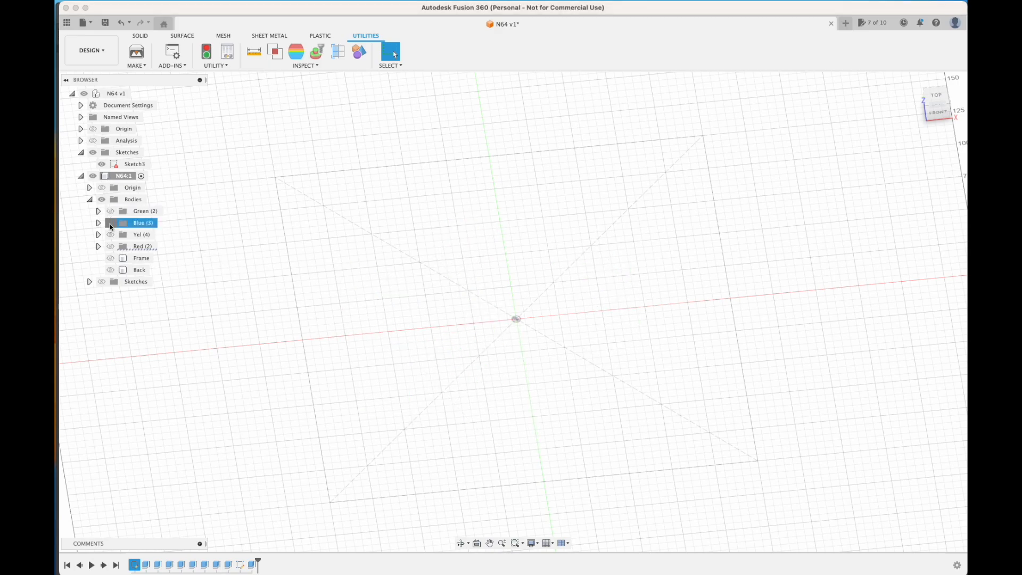
click(111, 223)
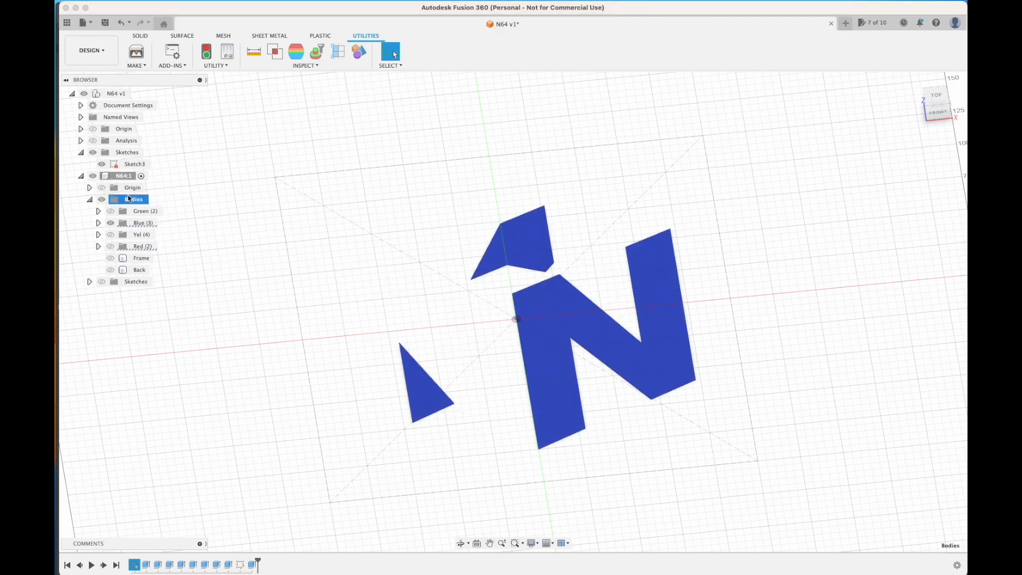
click(121, 177)
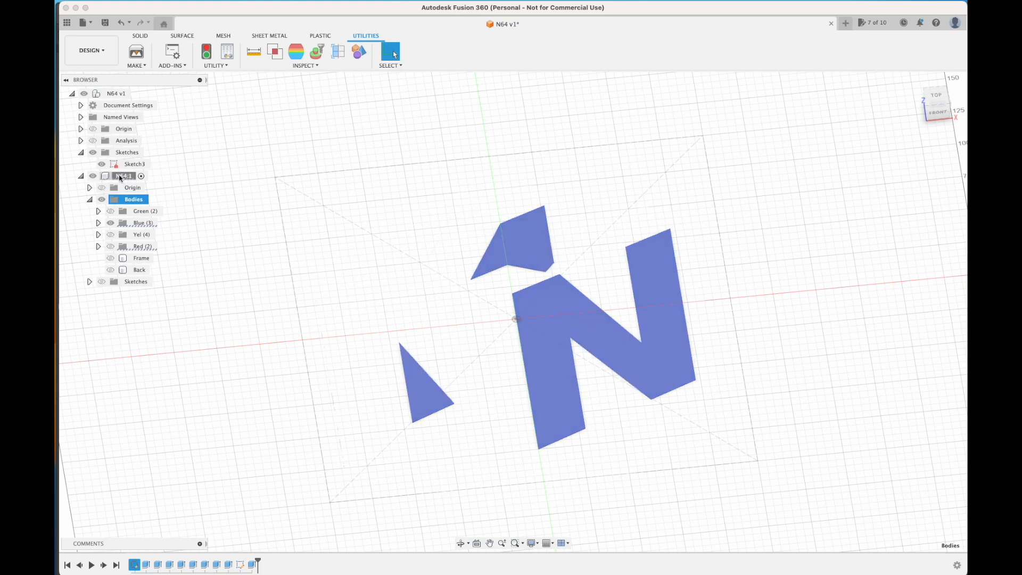
click(137, 53)
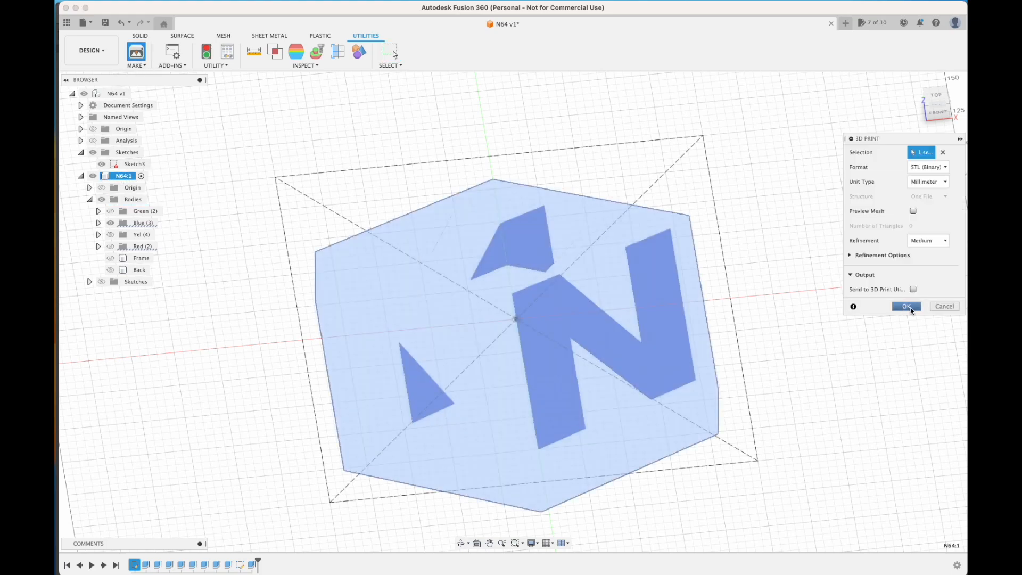
Save the Frame body as a mesh and show the Red, Yel, Blue and Green groups again.
right_click(147, 259)
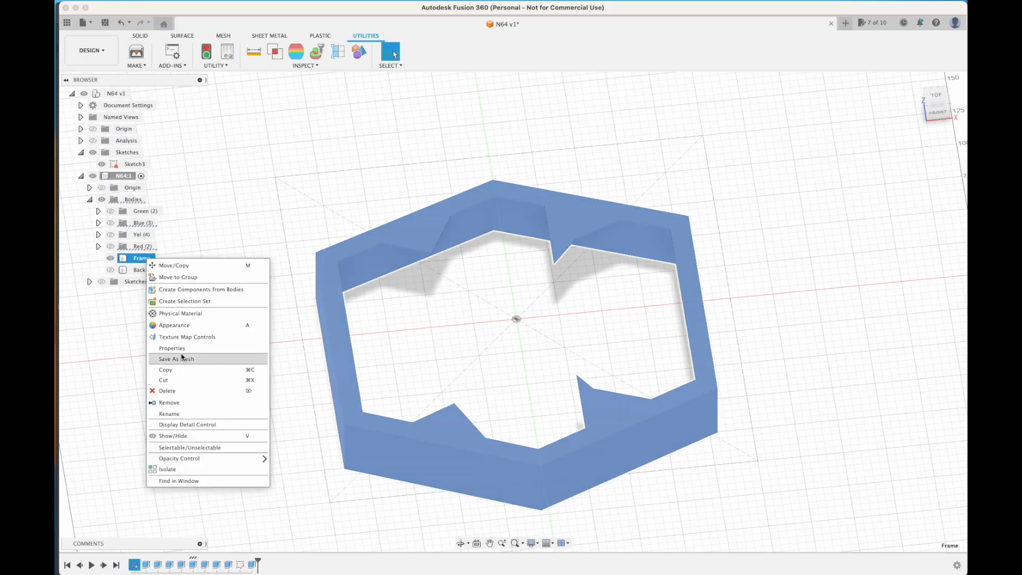
click(182, 358)
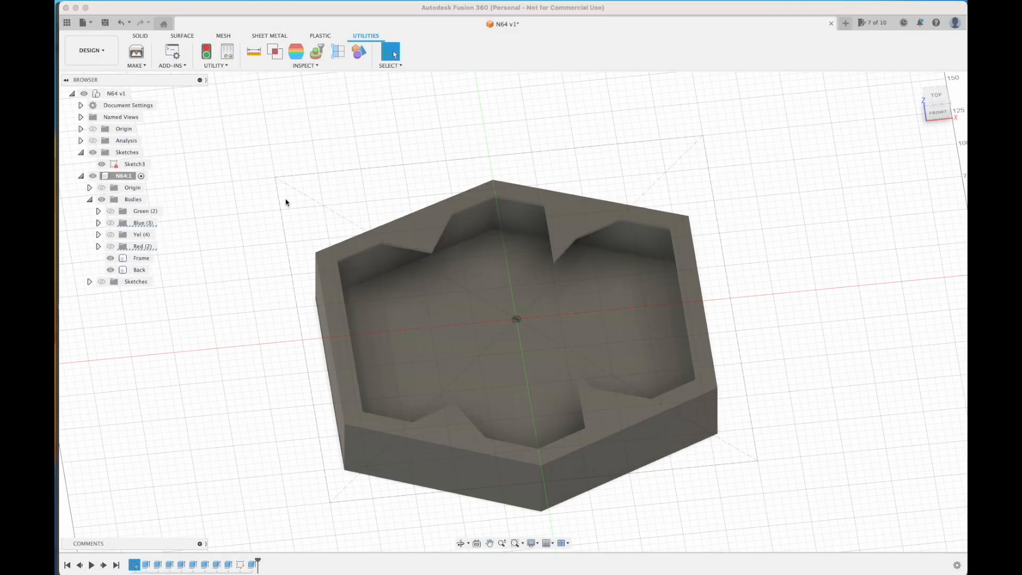
click(110, 246)
click(111, 234)
click(110, 223)
click(111, 211)
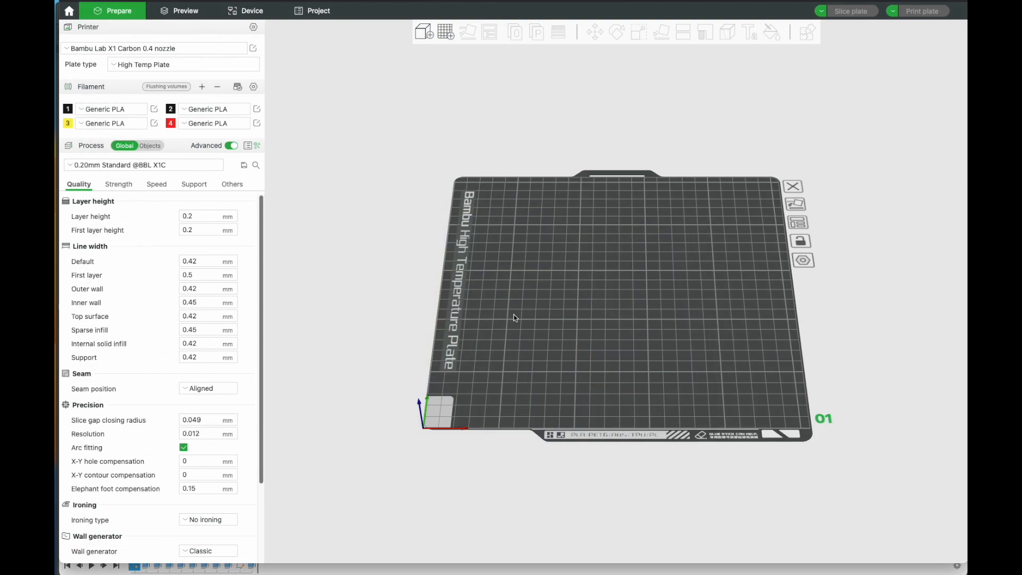
In Bambu Studio, load the exported STL files onto the plate as a single object with multiple parts and list its parts.
middle_drag(514, 318, 448, 338)
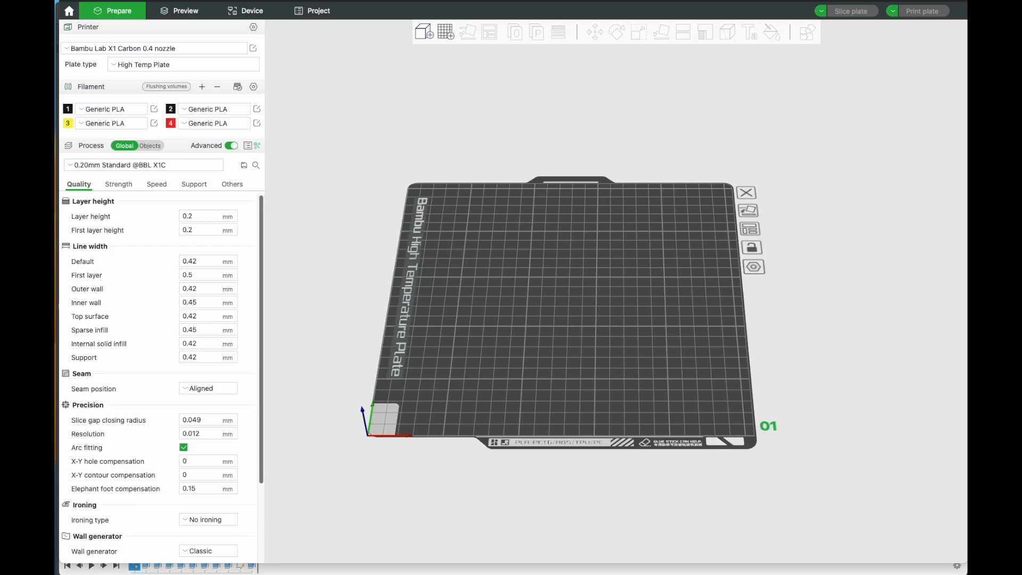
drag(657, 235, 580, 237)
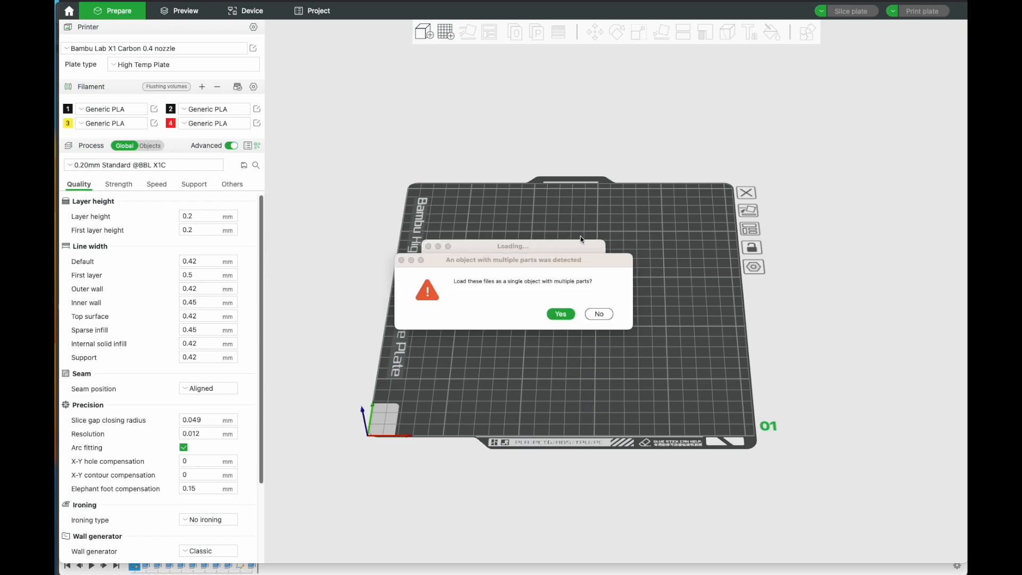
click(561, 314)
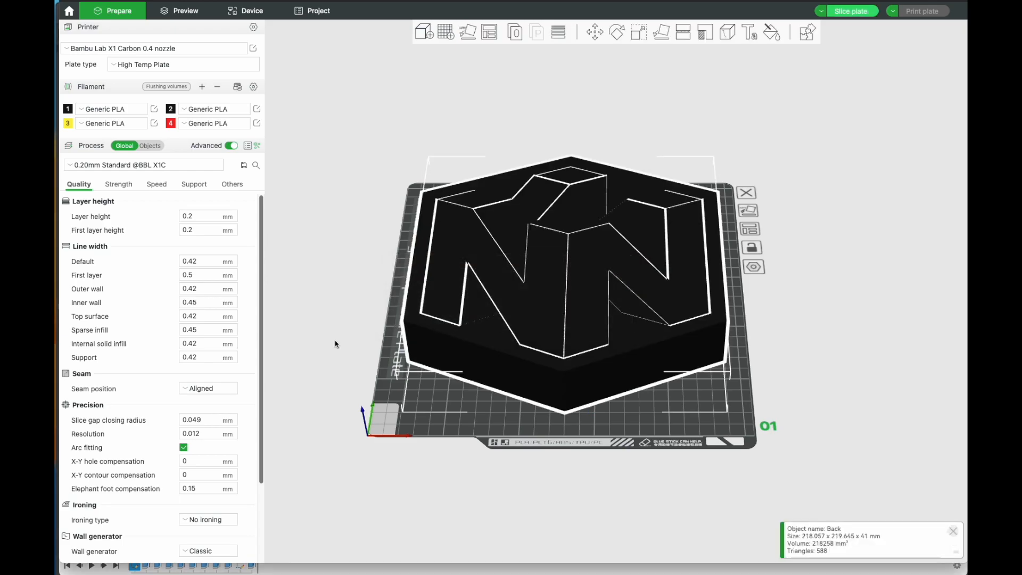
scroll(351, 362, up, 1)
mouse_move(364, 382)
mouse_down()
mouse_move(381, 353)
mouse_move(371, 384)
mouse_move(399, 426)
mouse_move(399, 319)
mouse_move(382, 381)
mouse_up()
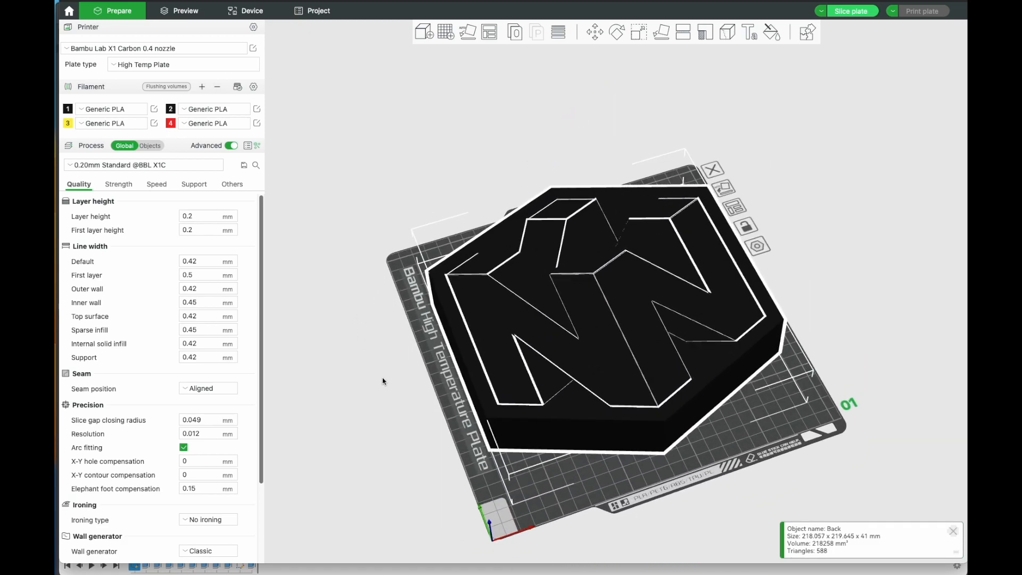
click(153, 148)
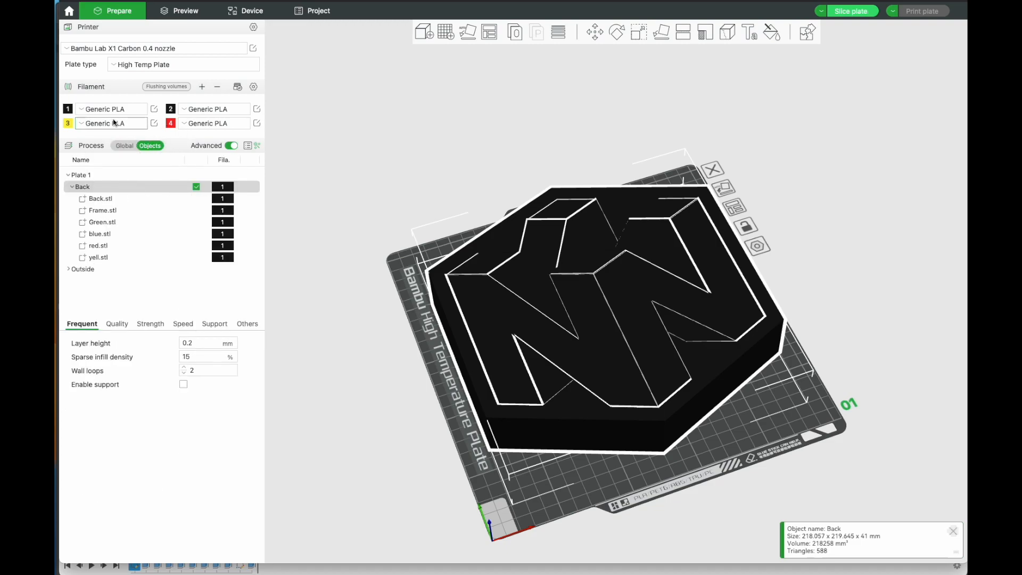
click(84, 125)
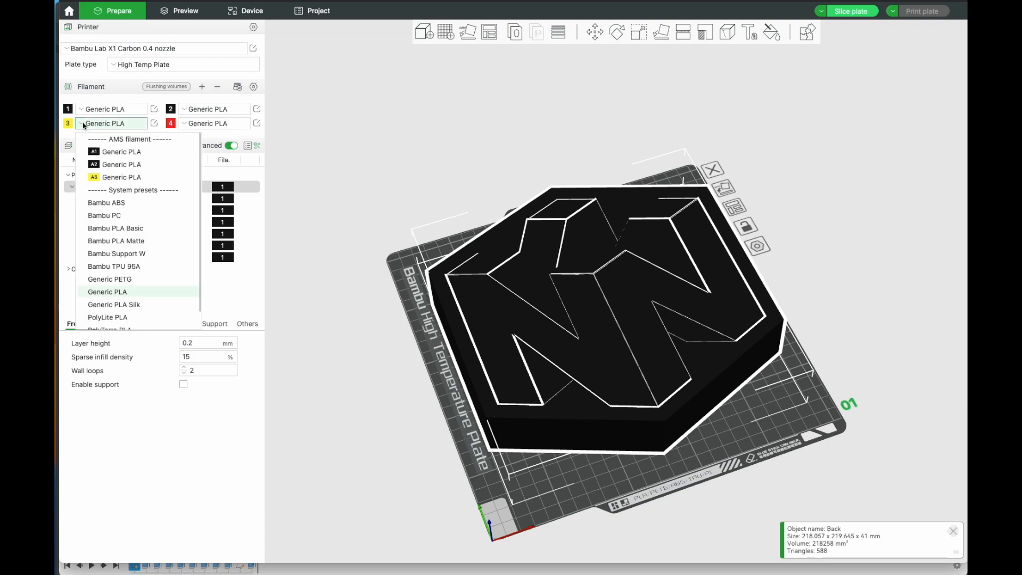
click(99, 172)
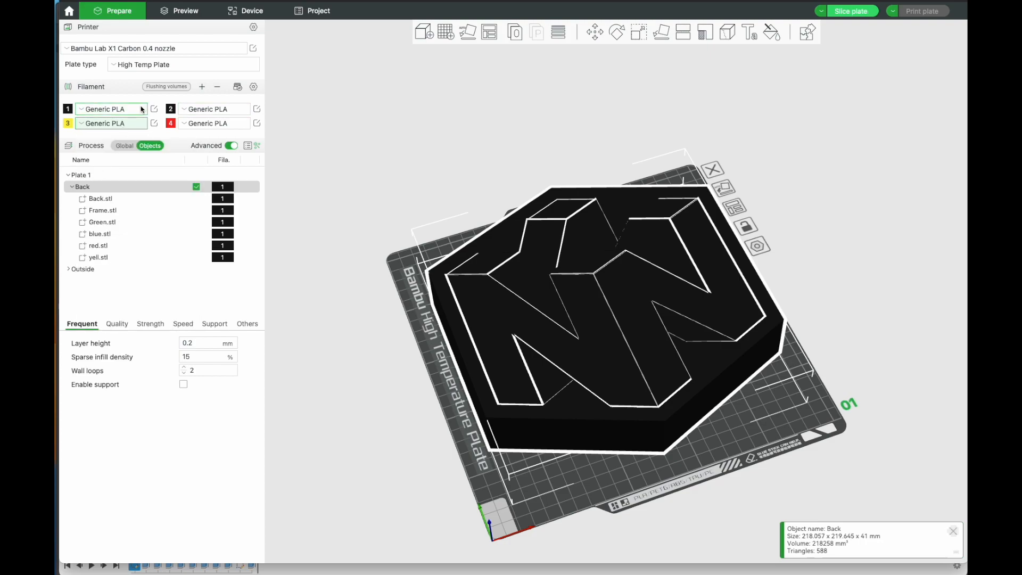
click(257, 110)
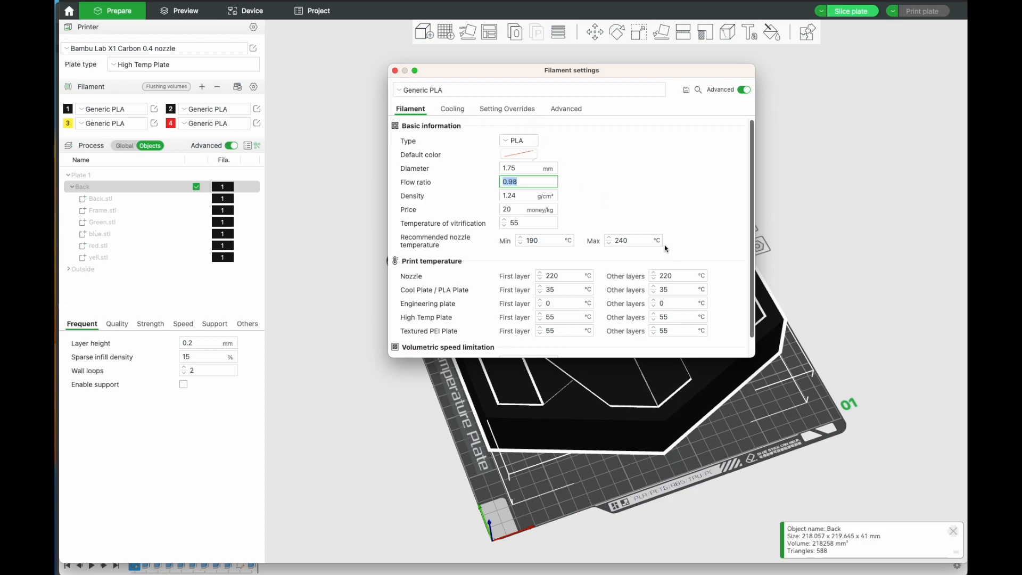
click(395, 71)
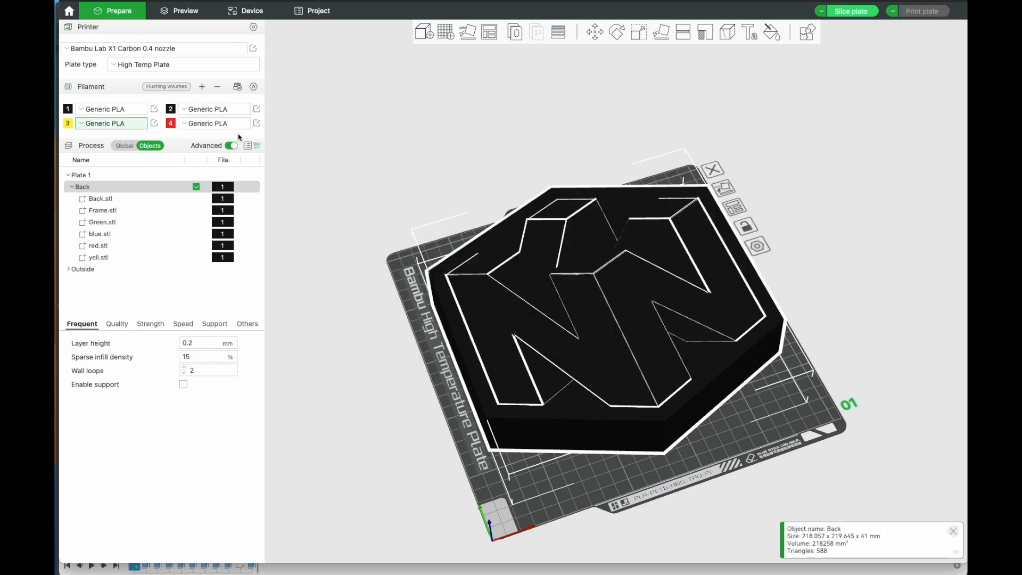
click(251, 146)
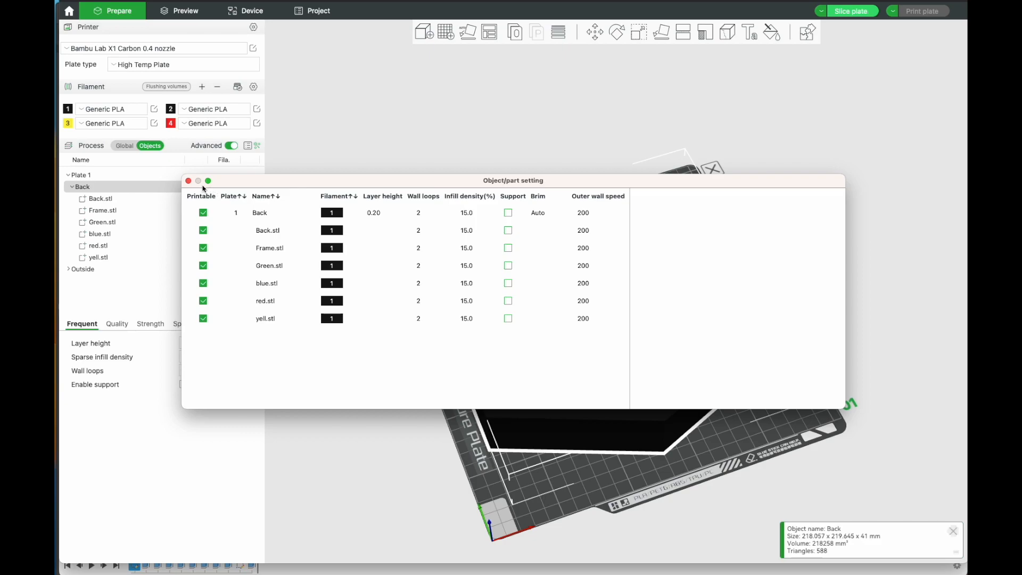
click(188, 181)
Change the colour of filament 2 to green.
click(171, 111)
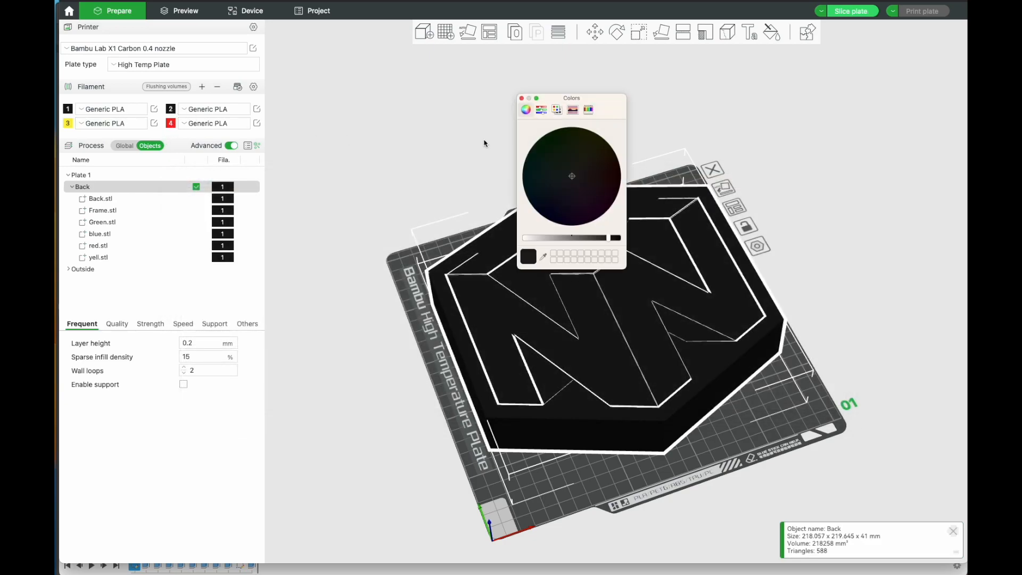
drag(574, 242, 547, 240)
click(544, 135)
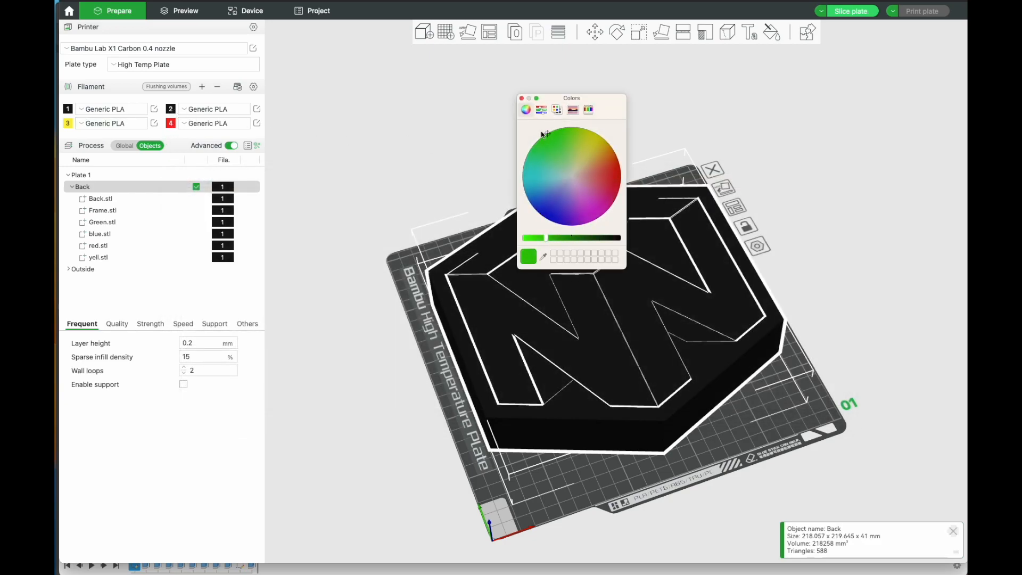
click(522, 99)
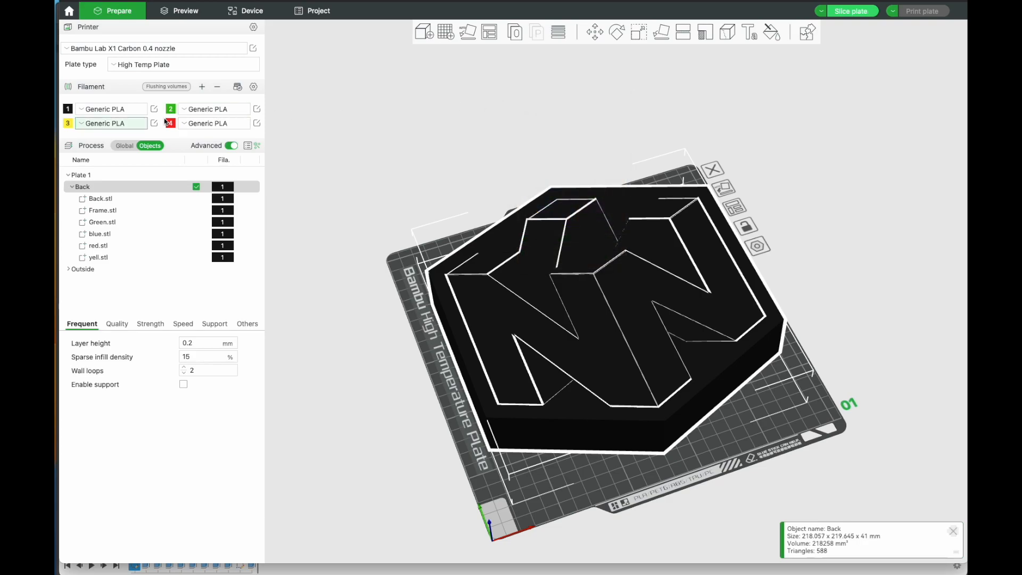
Change the colour of filament 1 to blue.
click(82, 111)
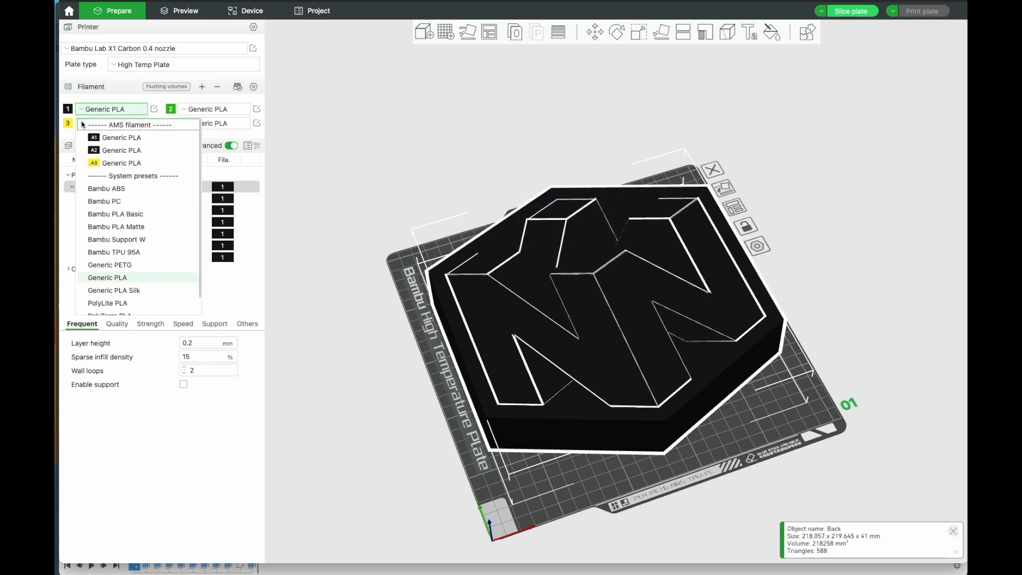
click(81, 113)
click(68, 109)
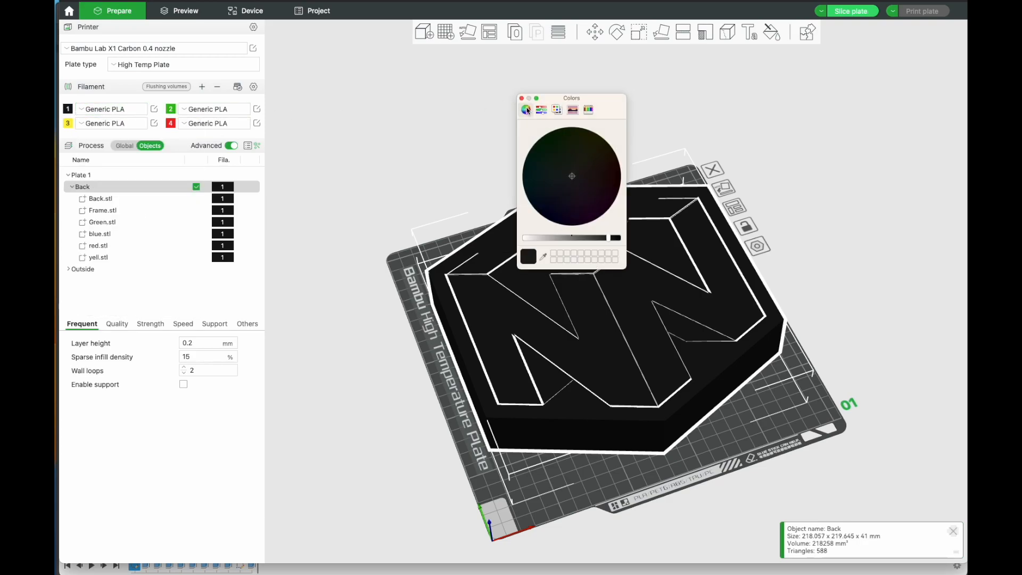
drag(569, 238, 535, 237)
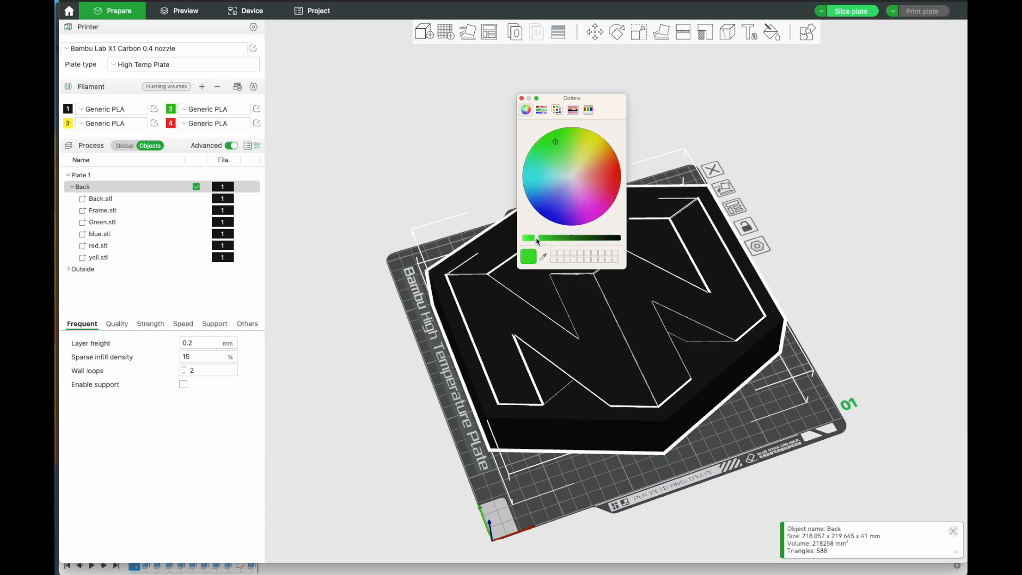
click(541, 215)
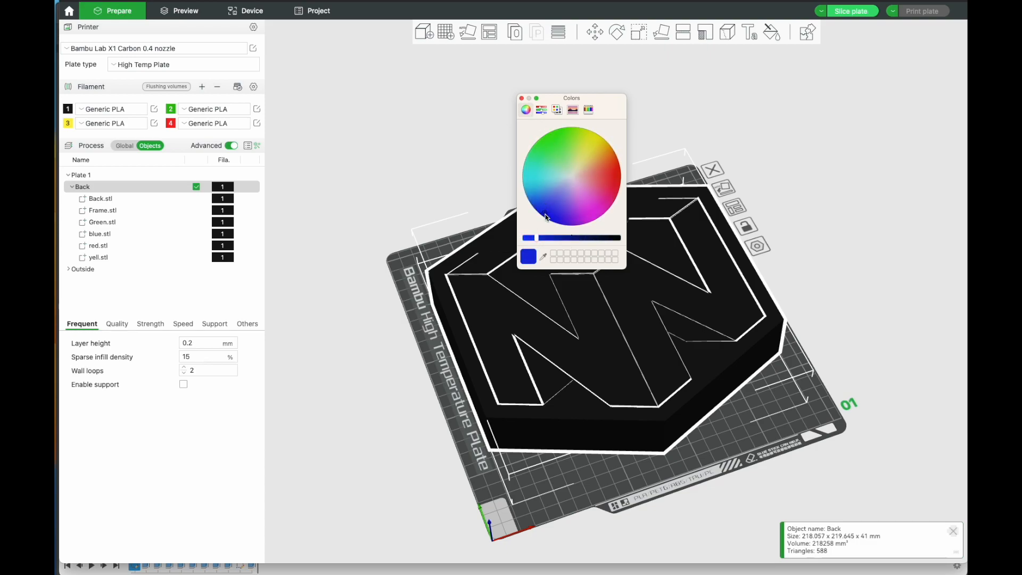
click(522, 98)
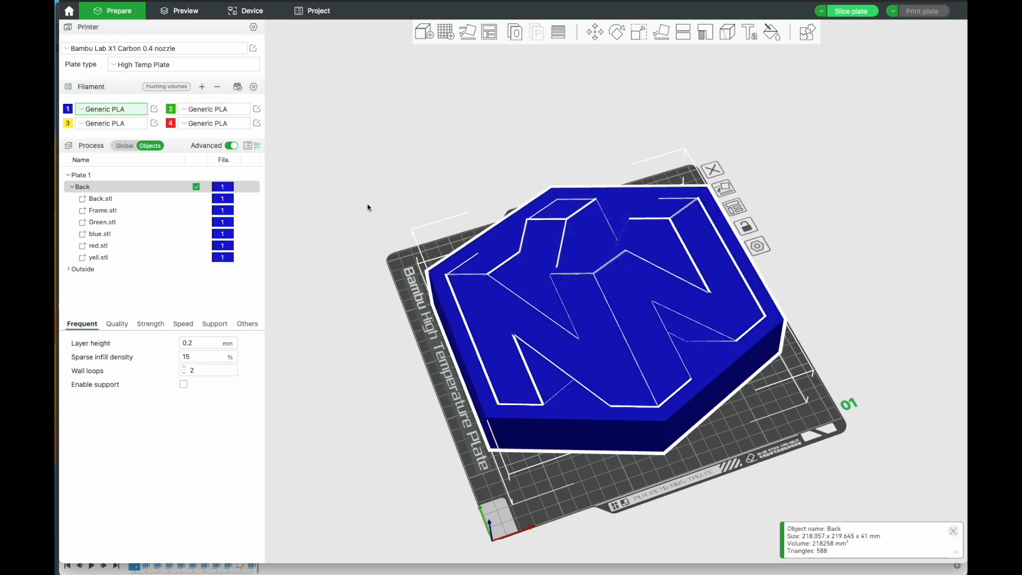
Assign filament 3 to yell.stl, filament 4 to red.stl and filament 2 to Green.stl.
click(224, 199)
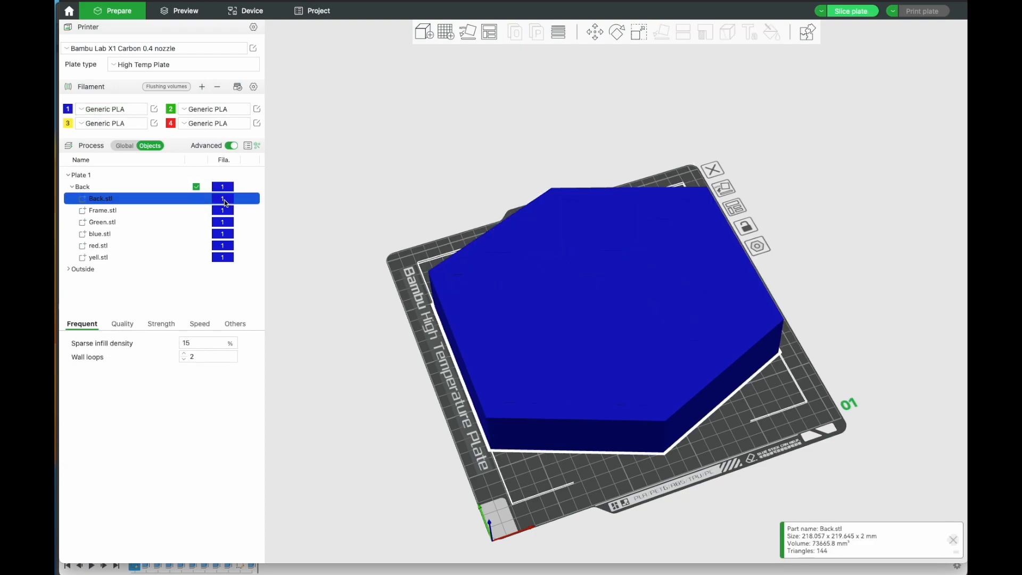
click(223, 258)
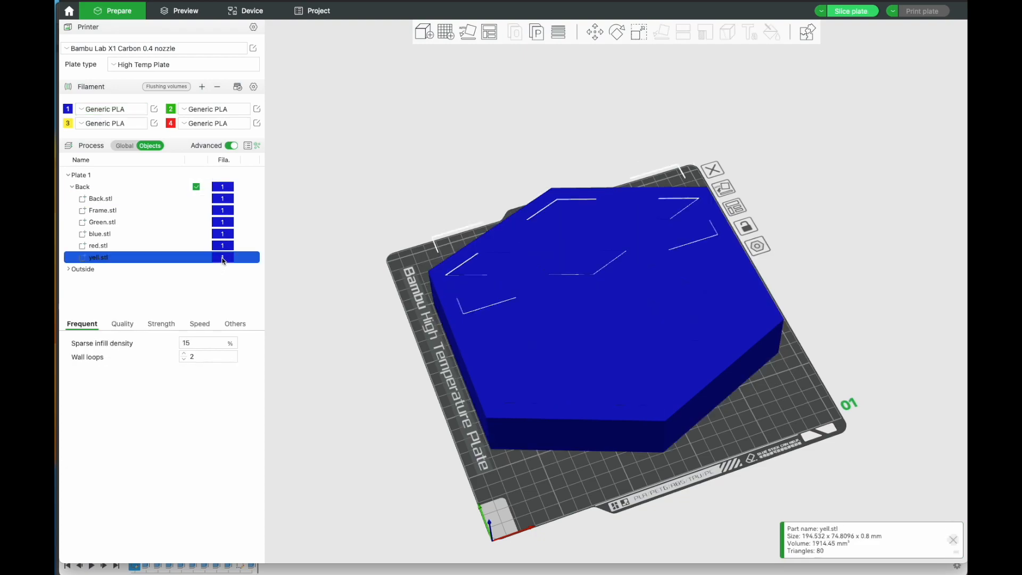
key(3)
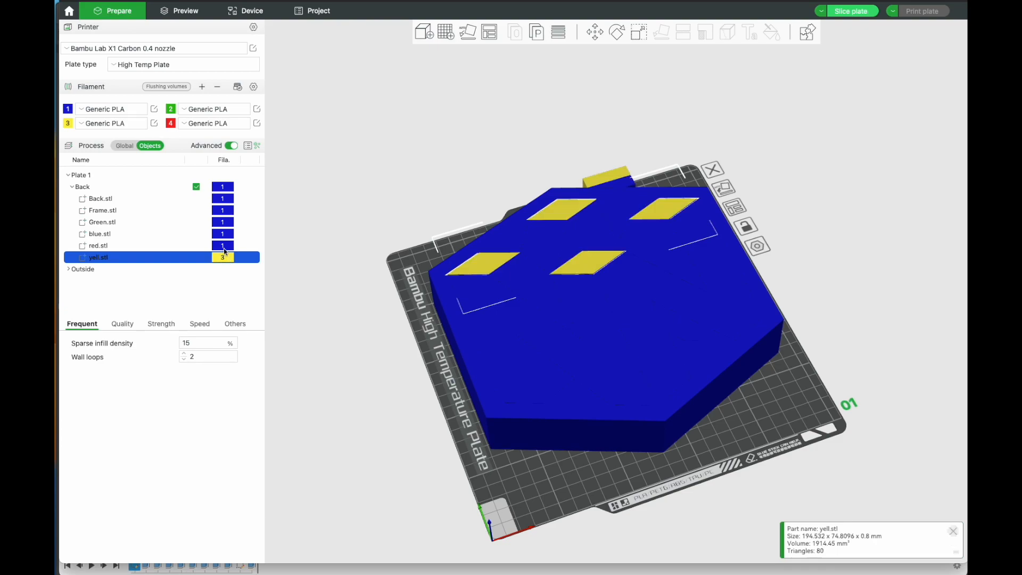
click(224, 246)
key(4)
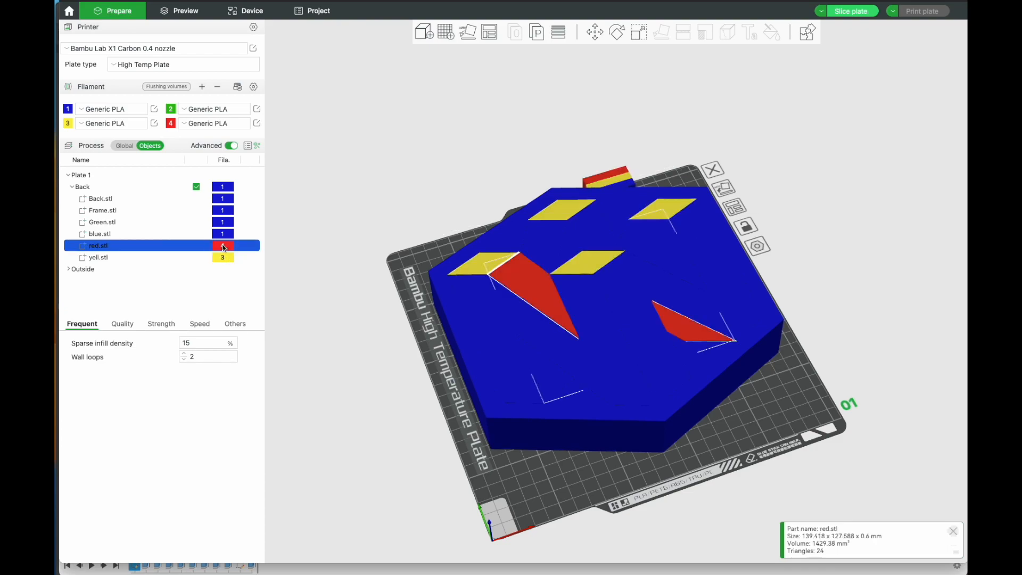
click(226, 234)
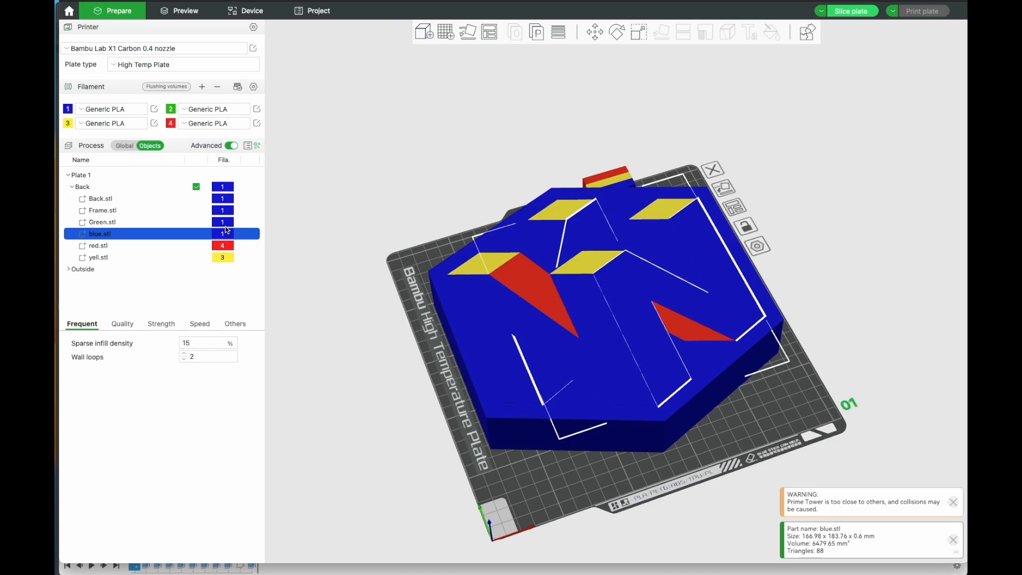
click(226, 223)
key(2)
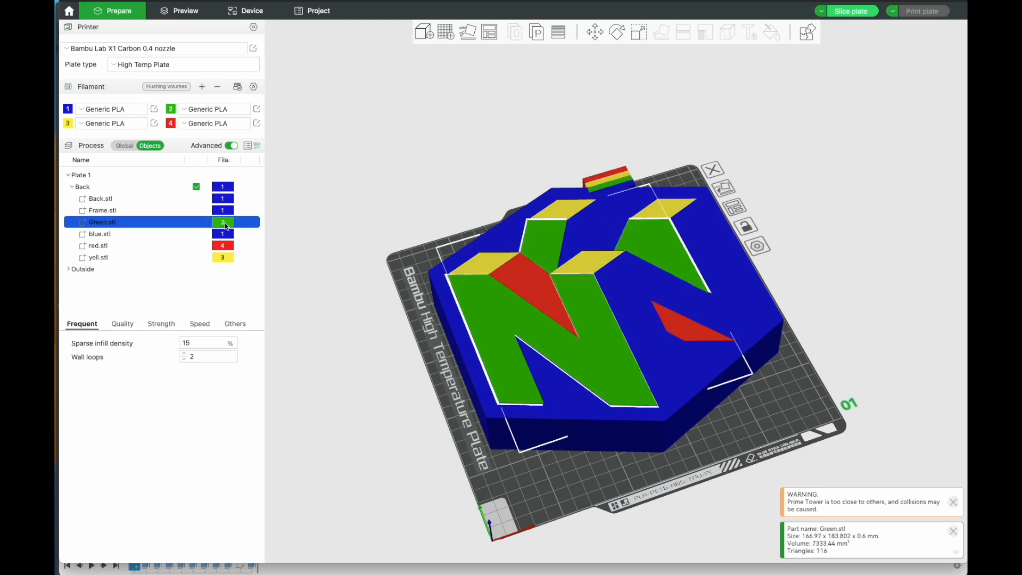
Try filaments 2 and 3 on Frame.stl, and assign filament 4 to both Frame.stl and Back.stl.
click(225, 212)
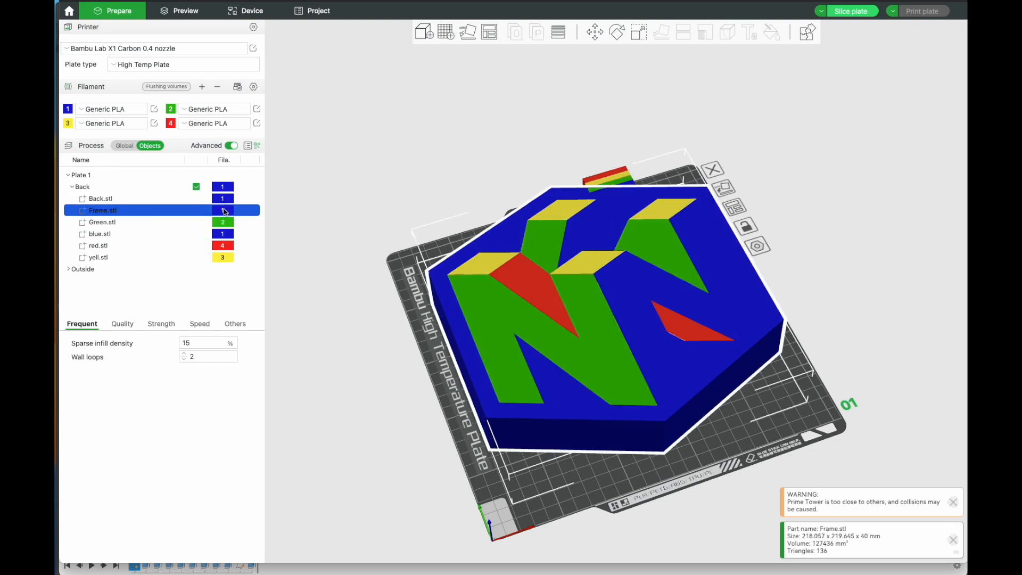
key(2)
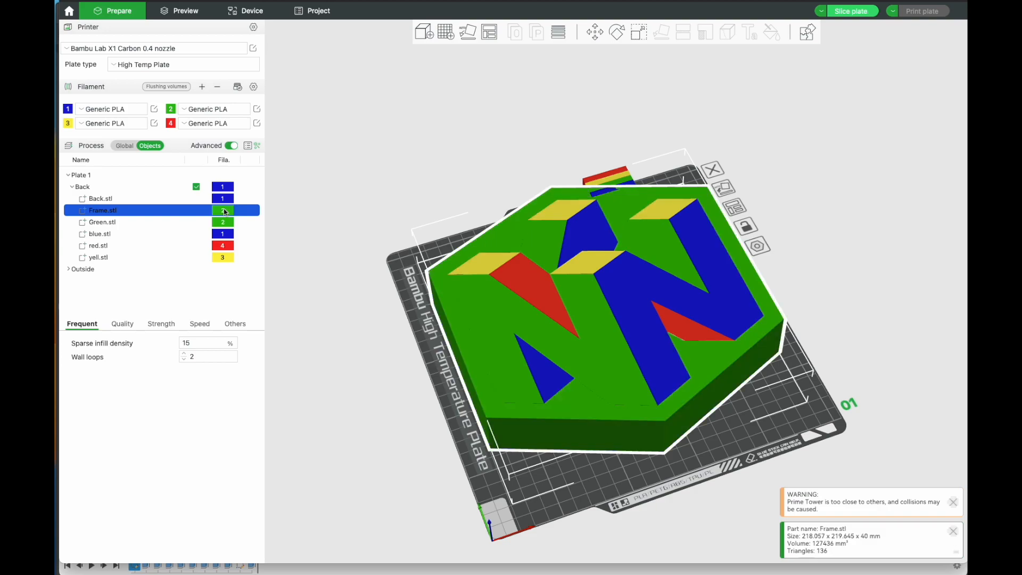
key(3)
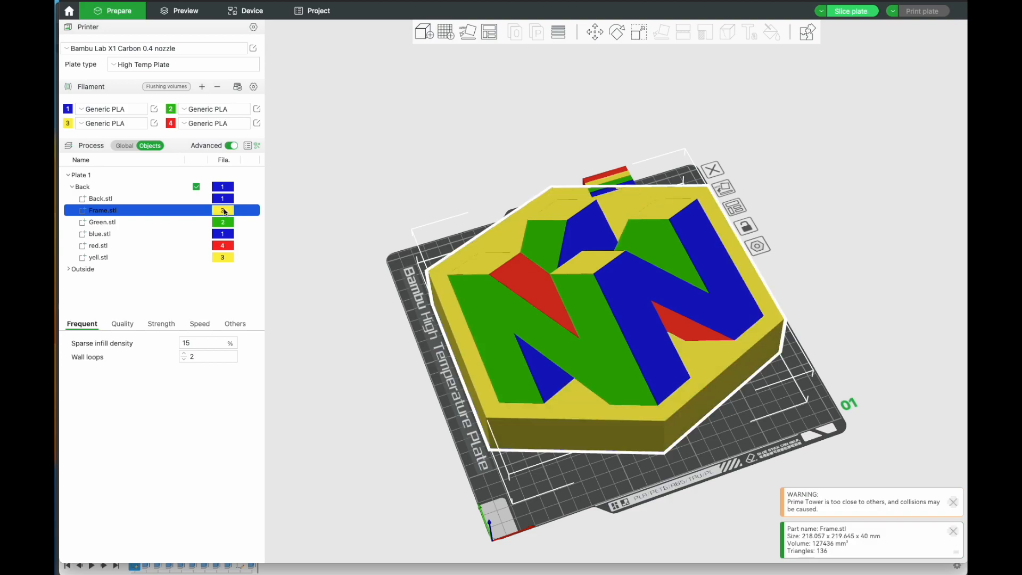
key(4)
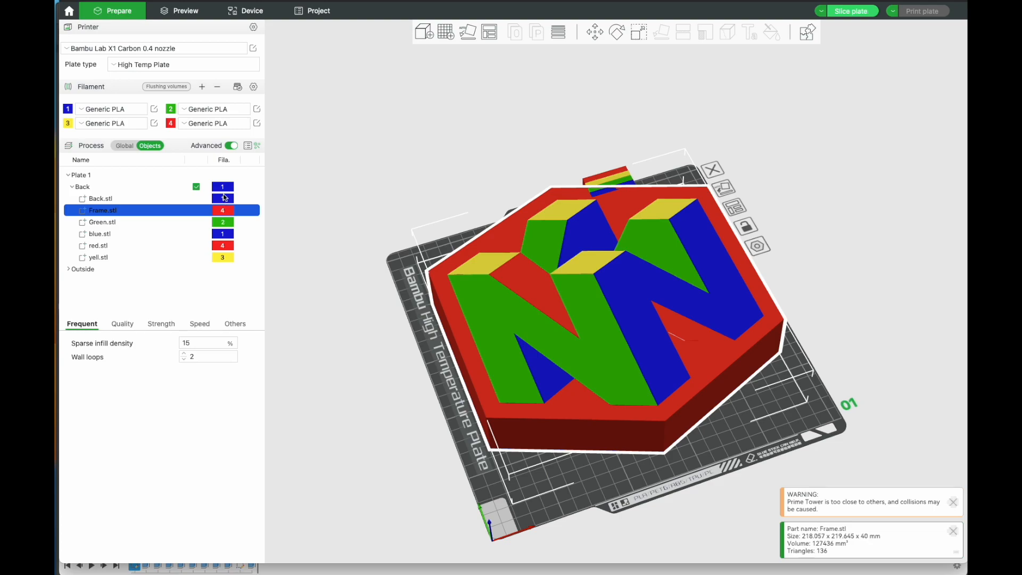
click(225, 198)
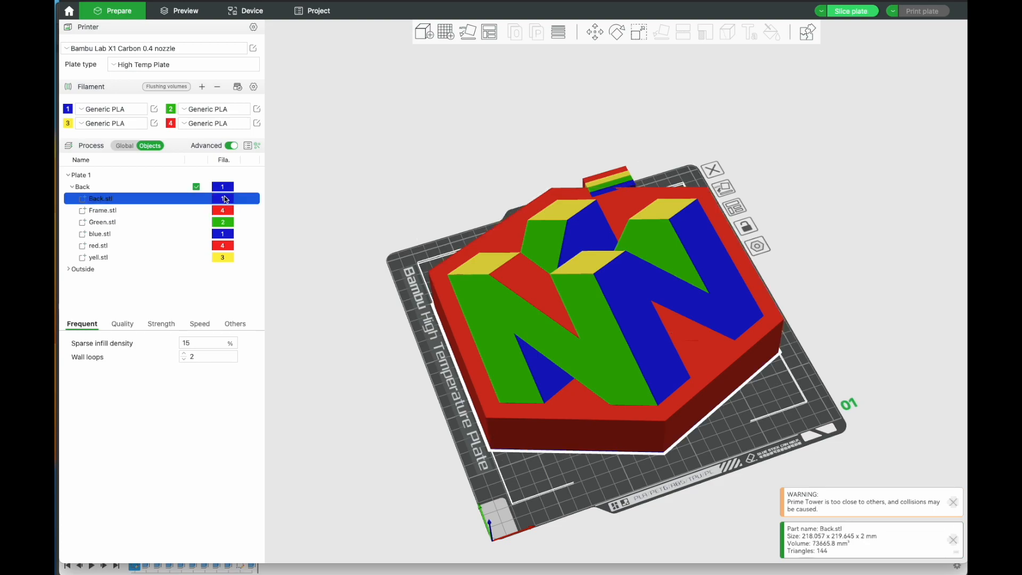
key(4)
Try auto-orienting the logo on the plate and undo the orientation.
click(332, 236)
middle_drag(365, 365, 331, 335)
mouse_move(355, 401)
mouse_down()
mouse_move(365, 404)
mouse_move(345, 401)
mouse_move(333, 349)
mouse_move(367, 399)
mouse_up()
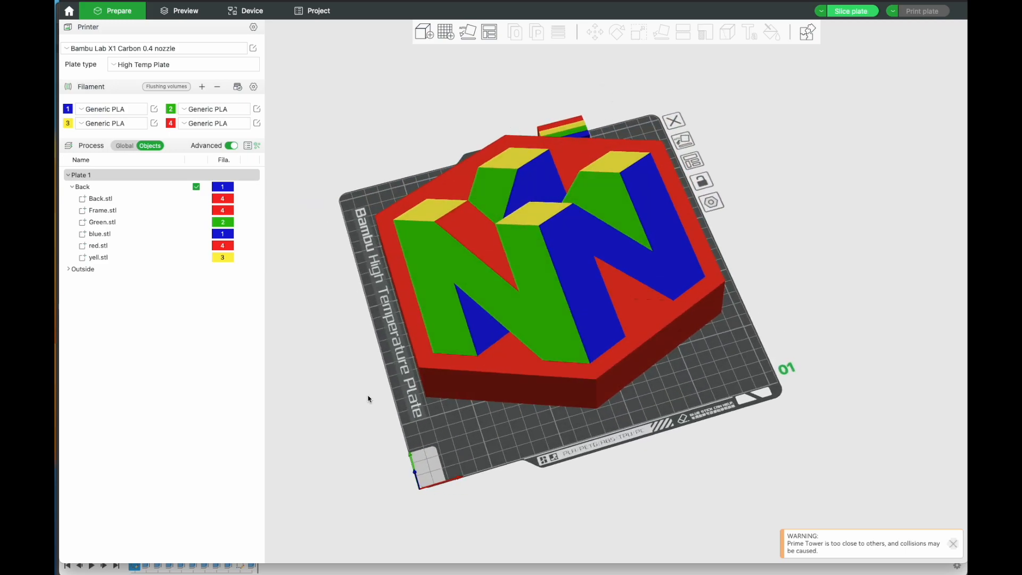
click(467, 33)
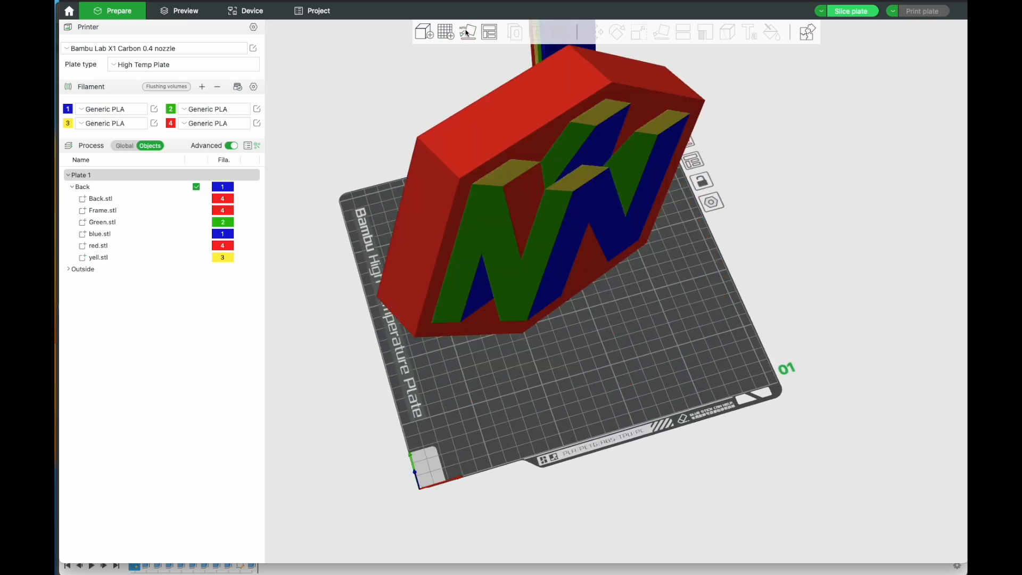
key(ctrl+z)
middle_drag(315, 311, 346, 361)
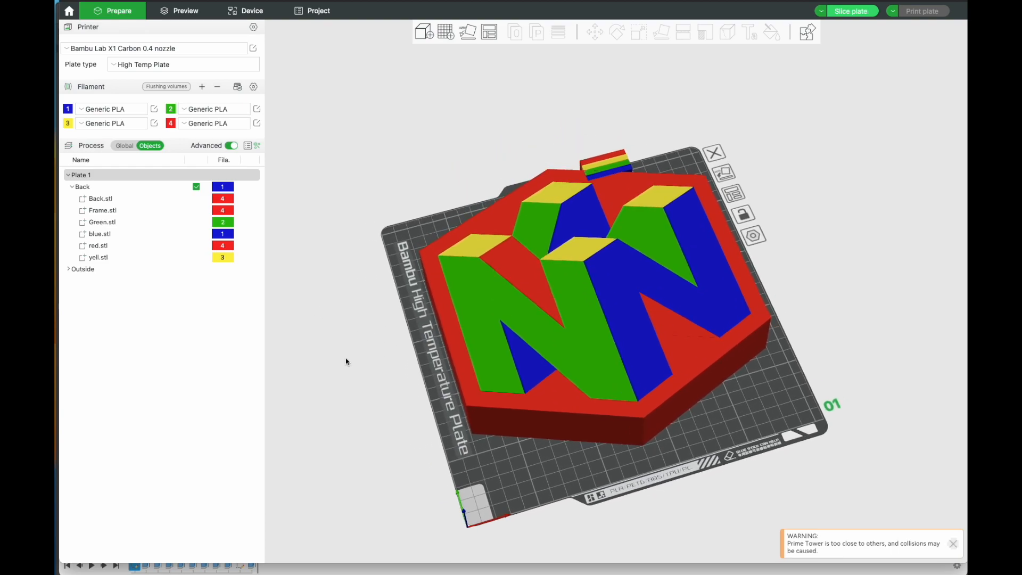
Rotate the whole Back object 180 degrees about the X axis so the coloured face lies on the plate.
click(117, 190)
click(618, 34)
middle_drag(359, 347, 373, 355)
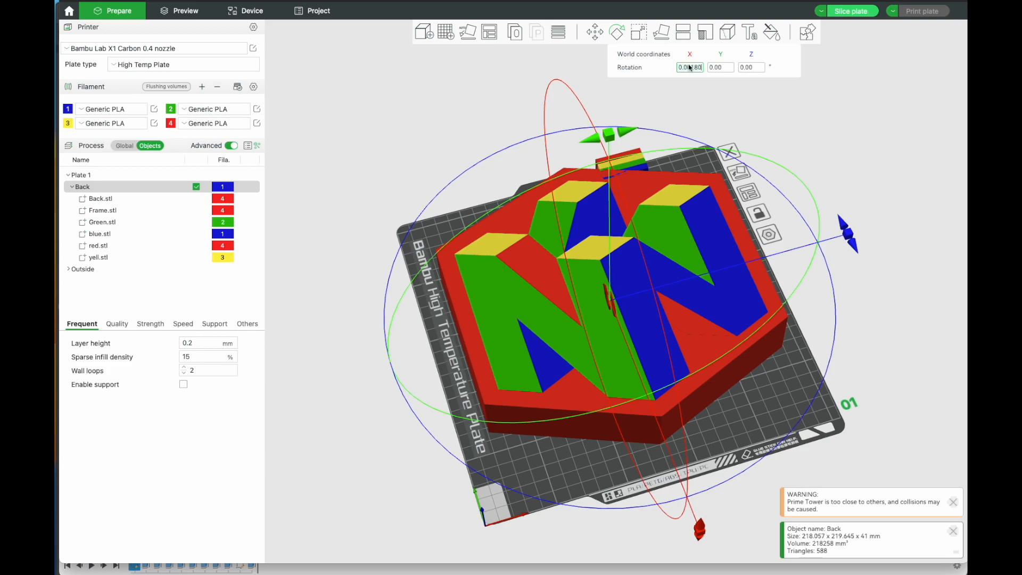
key(Return)
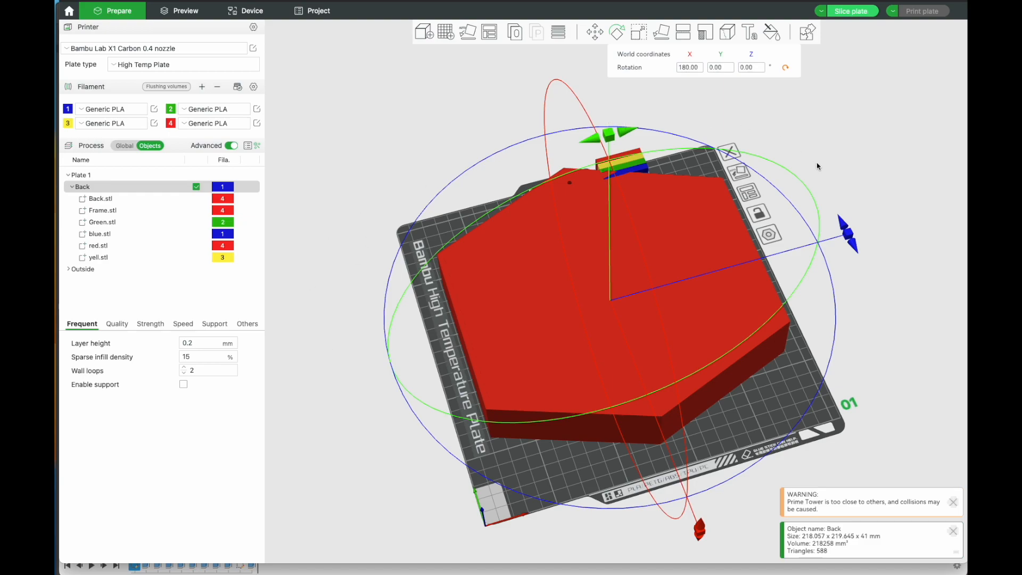
click(862, 150)
Auto-arrange the objects on the plate with the existing arrangement options.
right_drag(412, 300, 404, 311)
drag(366, 330, 361, 351)
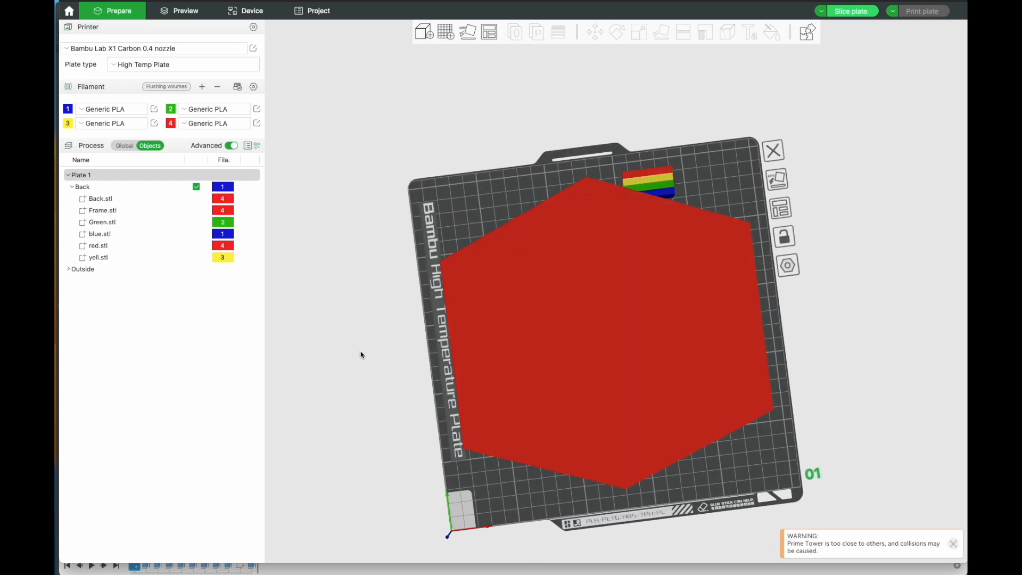
right_click(489, 32)
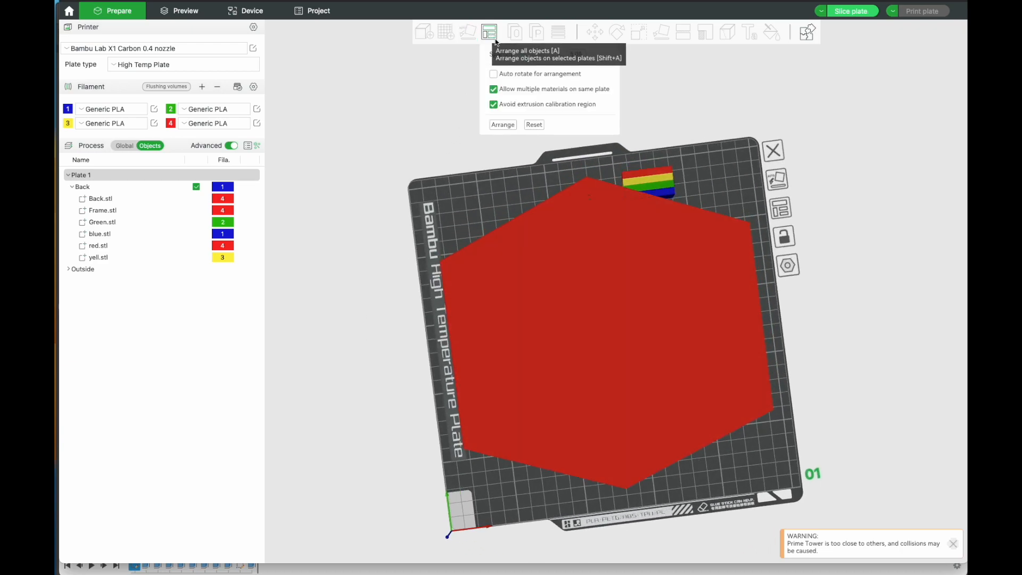
click(504, 125)
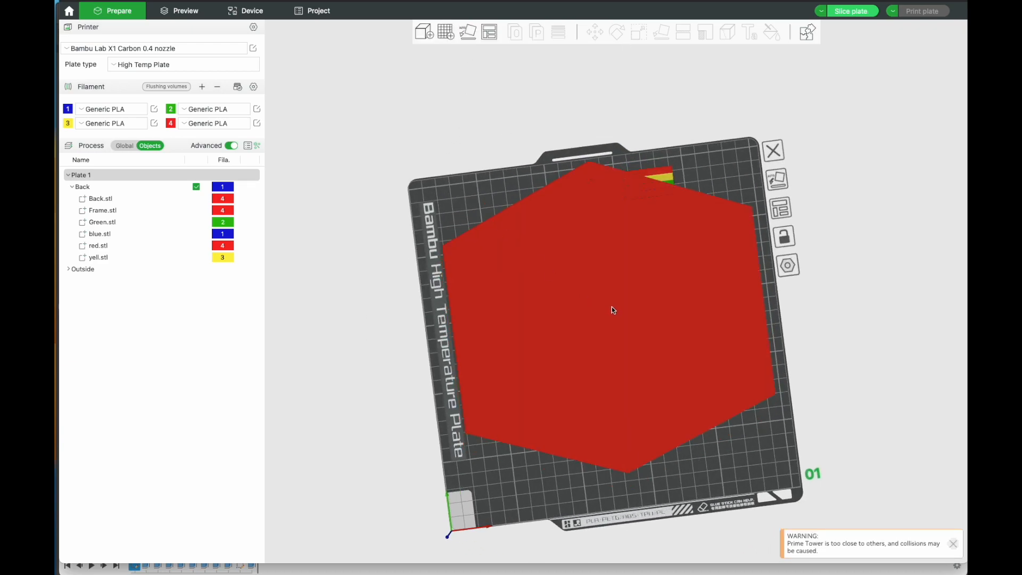
Move the logo slightly toward the plate's front and shift the prime tower into the rear right corner, clear of the logo.
click(121, 187)
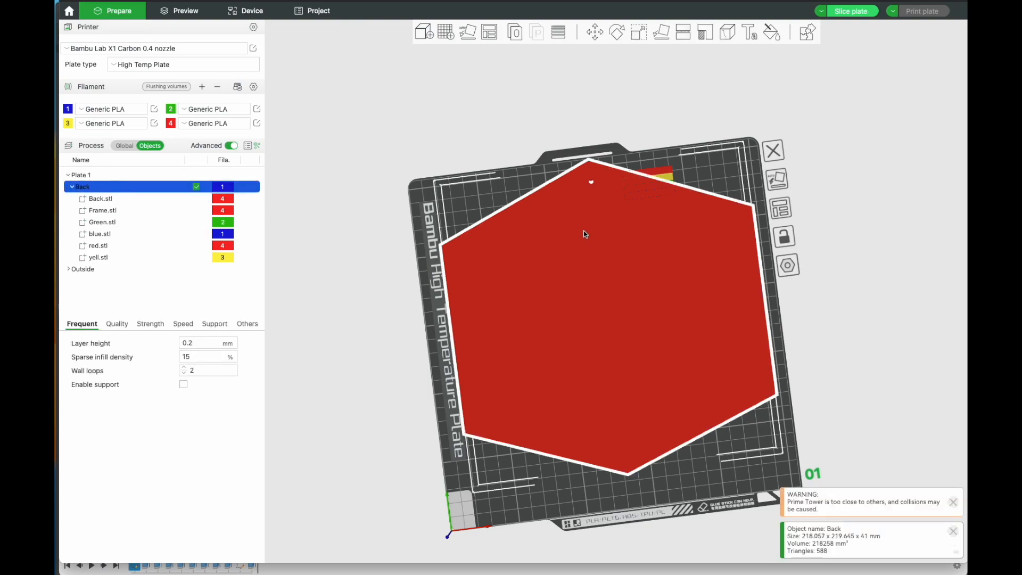
key(m)
drag(589, 156, 591, 184)
click(652, 186)
drag(654, 188, 718, 178)
Slice the plate and inspect the sliced logo's coloured face from below and its back from above.
drag(376, 342, 395, 269)
click(855, 12)
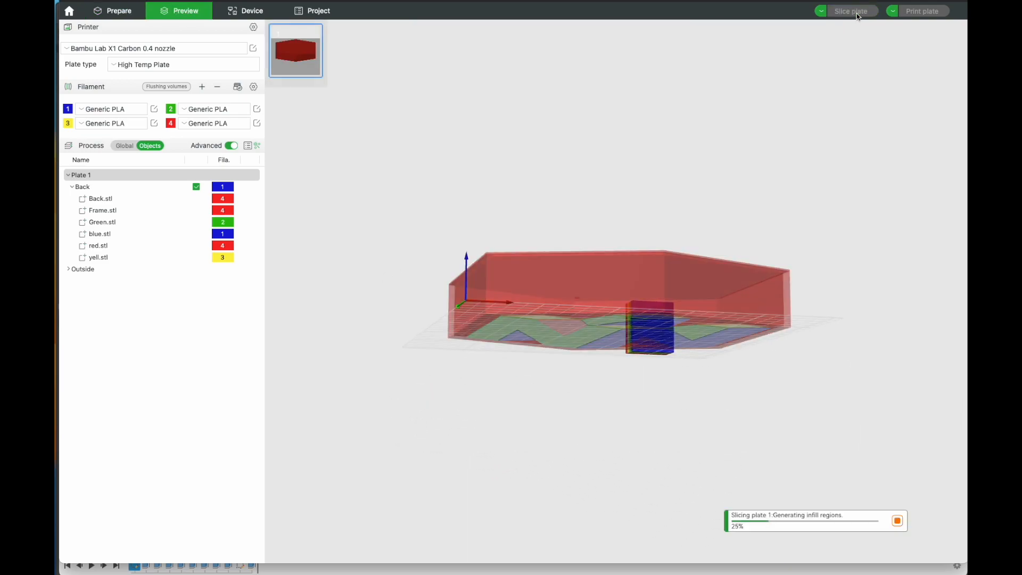
drag(420, 448, 450, 373)
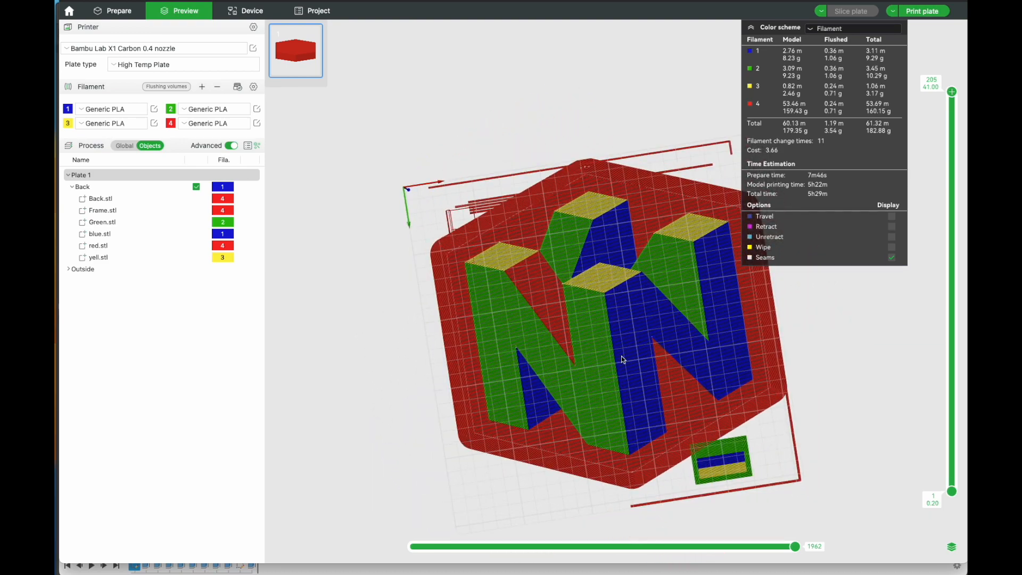
scroll(623, 360, up, 5)
scroll(602, 378, down, 8)
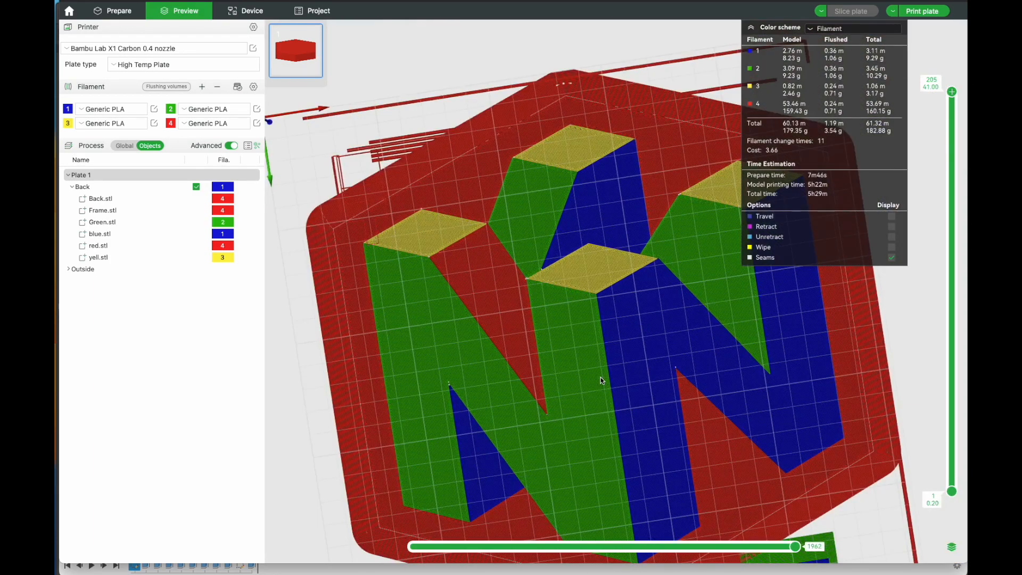
drag(409, 365, 417, 415)
scroll(419, 411, up, 3)
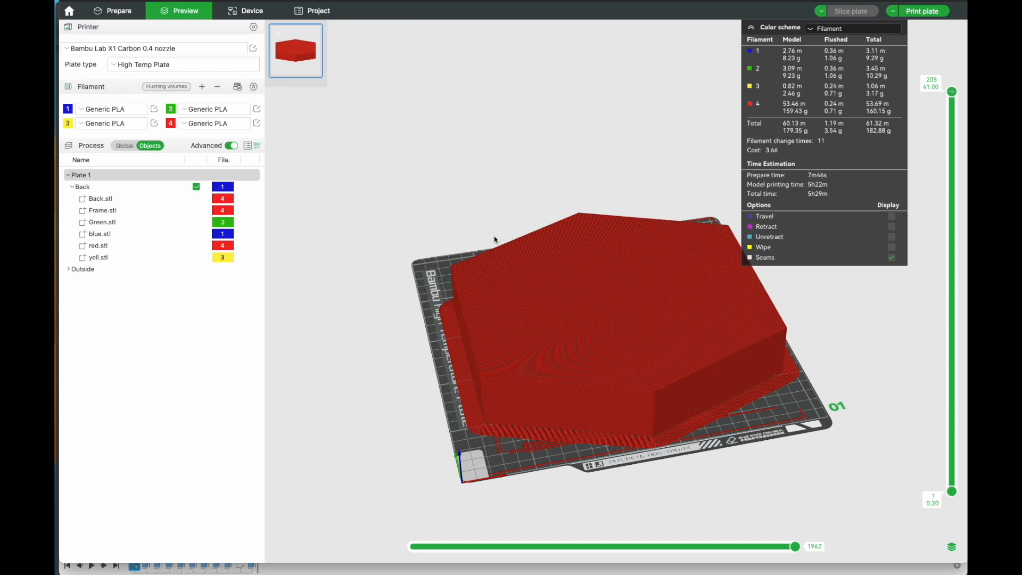
Return to the model editing view and delete the Back.stl part from the Back object.
click(142, 197)
right_click(135, 200)
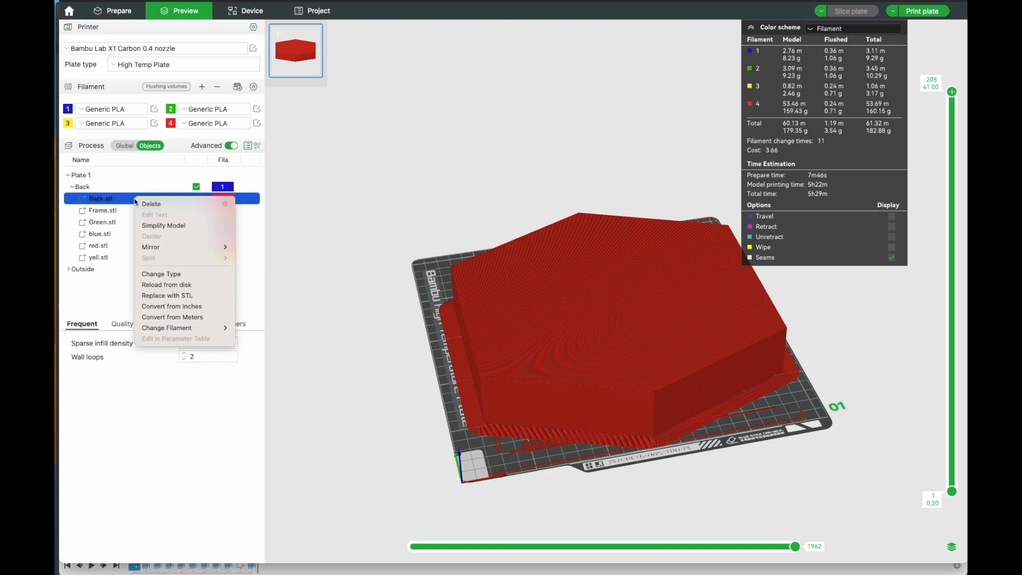
key(Escape)
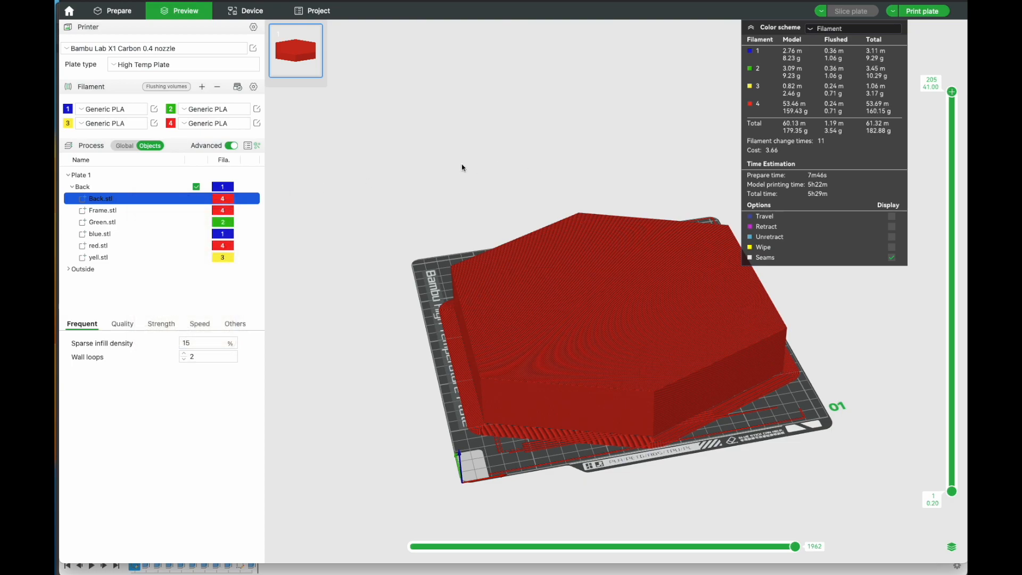
right_click(101, 201)
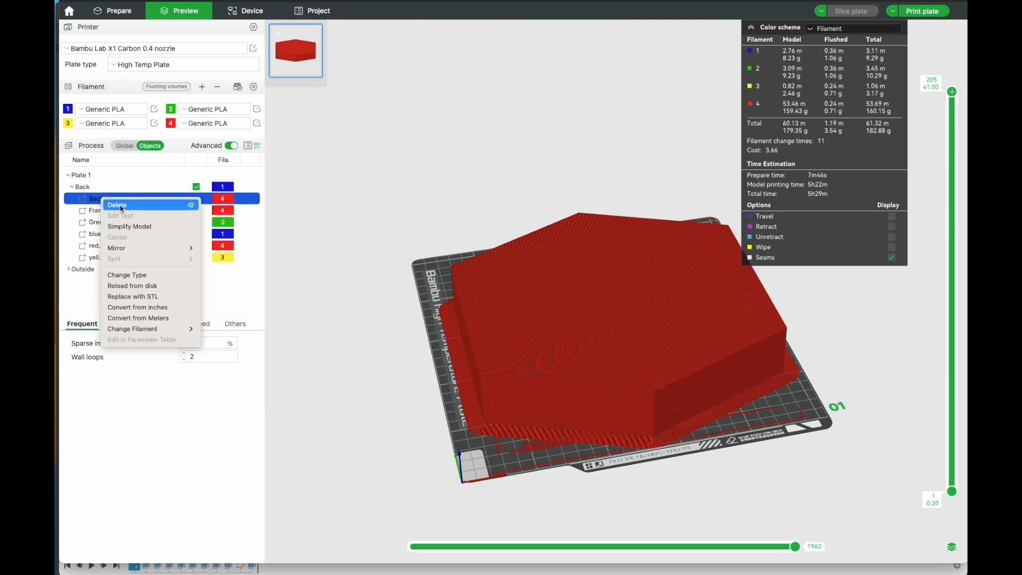
click(119, 12)
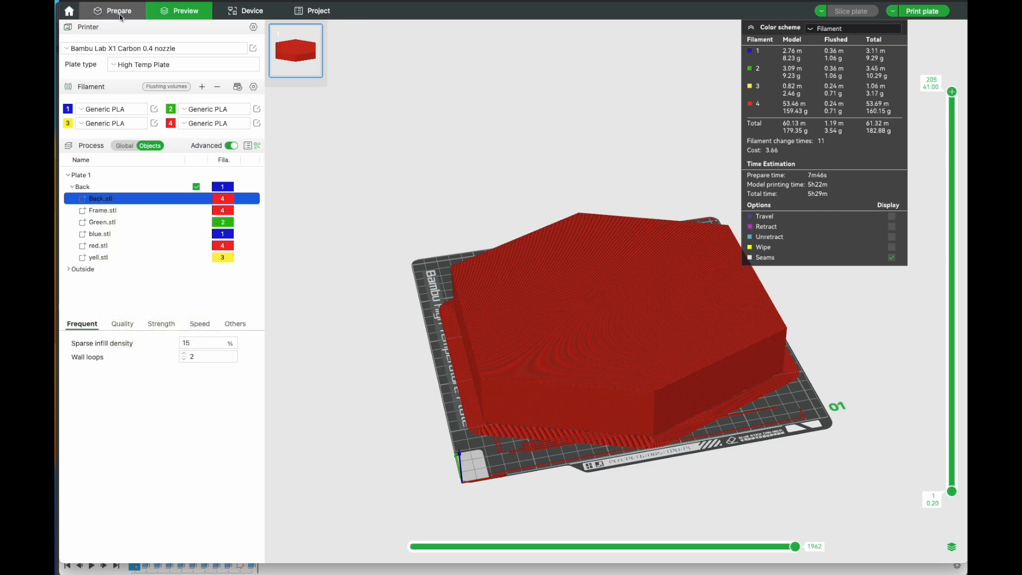
click(120, 12)
right_click(151, 202)
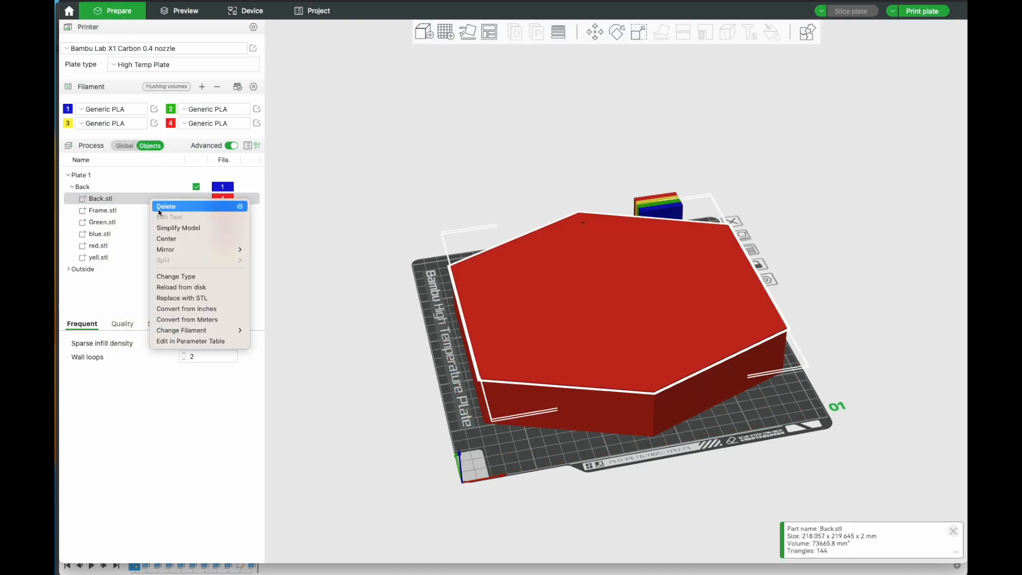
click(168, 207)
Look over the open logo shell without its back panel and slice the plate.
scroll(440, 213, up, 5)
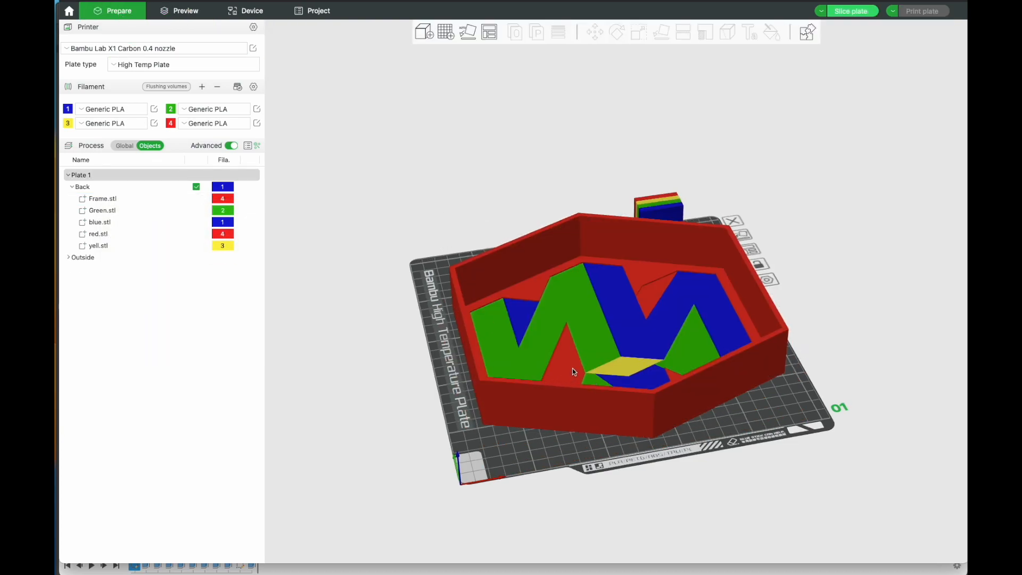
scroll(386, 234, down, 1)
scroll(388, 250, up, 3)
drag(350, 163, 485, 158)
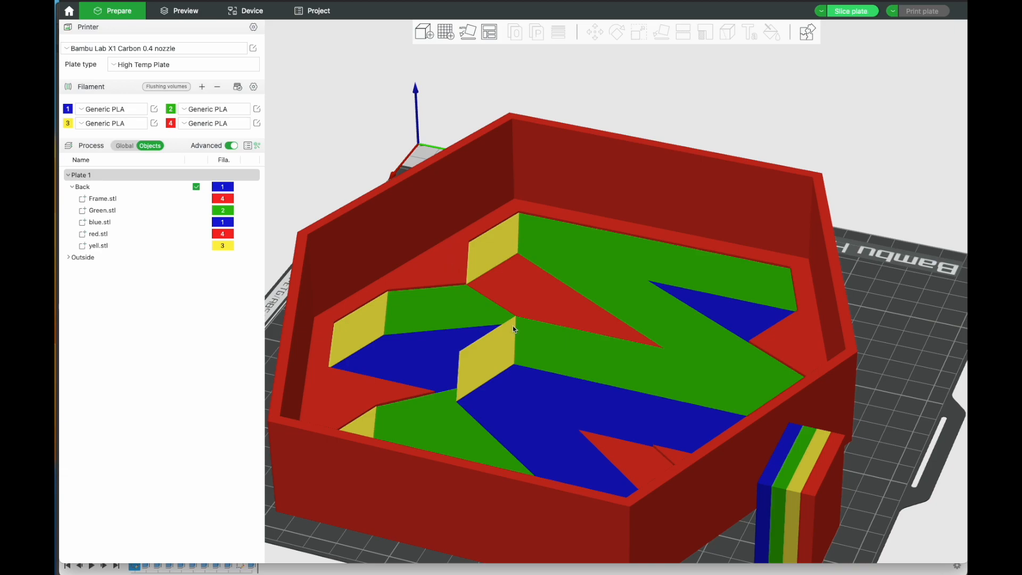
click(846, 13)
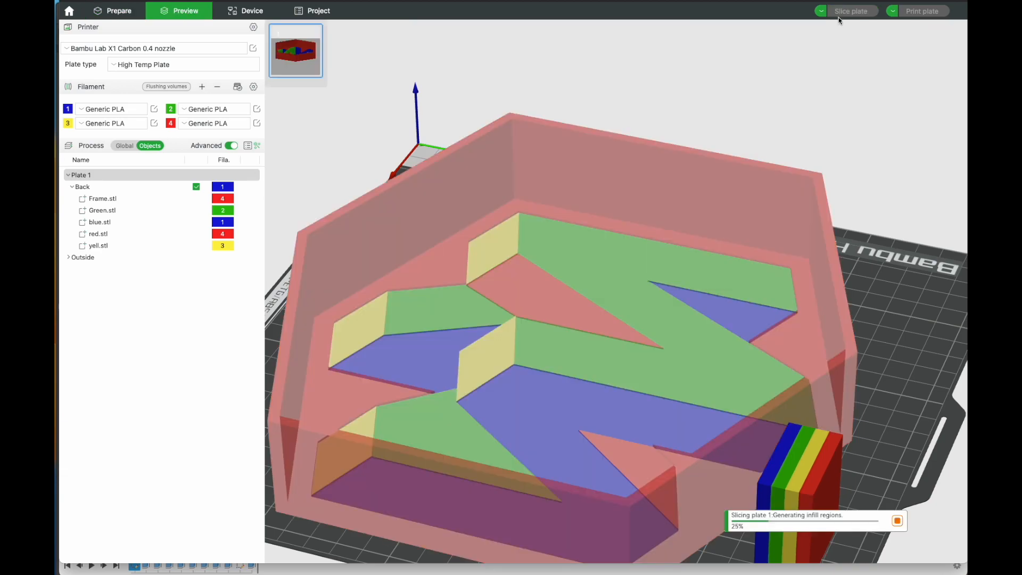
Inspect the sliced logo at layer 1 and up to layer 21, and restore the full layer range.
drag(952, 92, 943, 526)
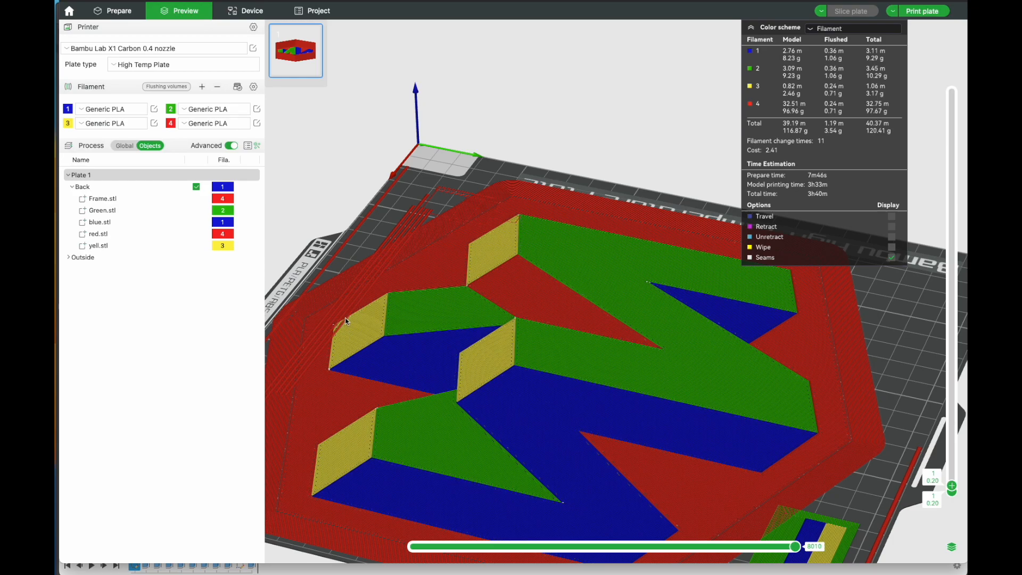
right_drag(456, 375, 536, 343)
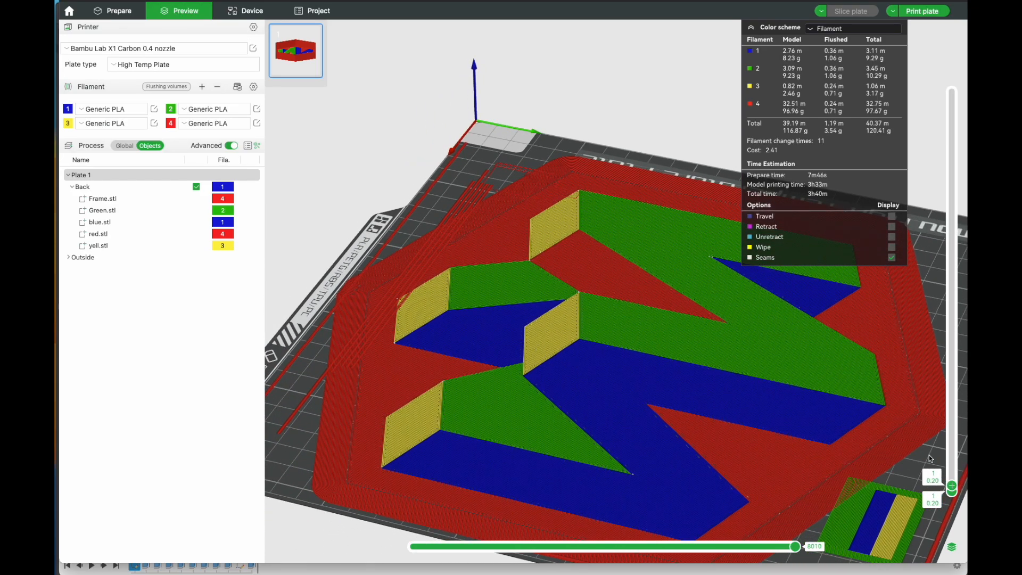
mouse_move(953, 484)
mouse_down()
mouse_move(953, 446)
mouse_move(955, 496)
mouse_up()
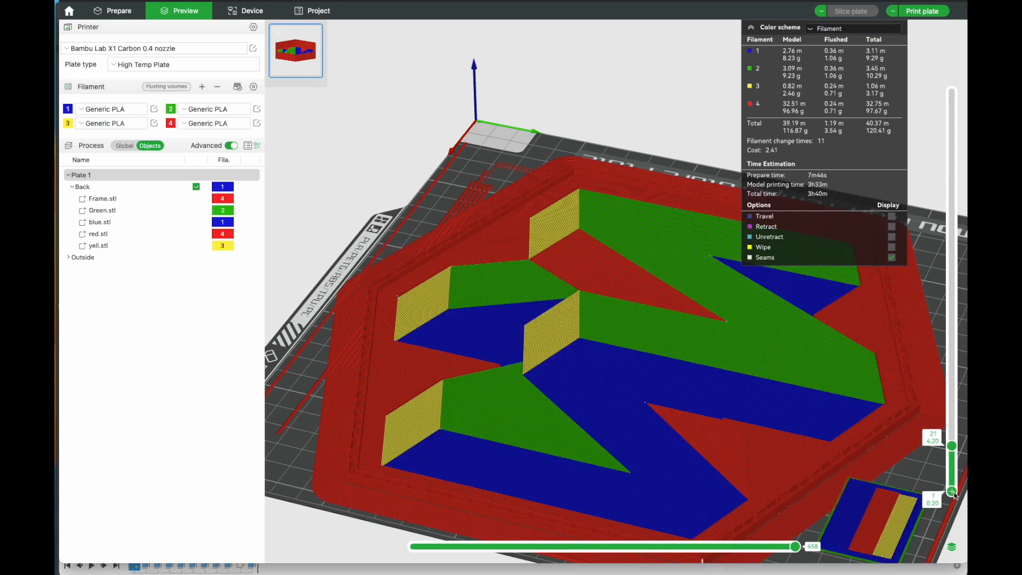
mouse_move(954, 494)
mouse_down()
mouse_move(955, 472)
mouse_move(952, 491)
mouse_up()
drag(951, 446, 952, 92)
Examine the underside of the sliced logo to check the coloured face's first-layer lines and colour boundaries.
scroll(491, 293, down, 5)
drag(418, 364, 509, 338)
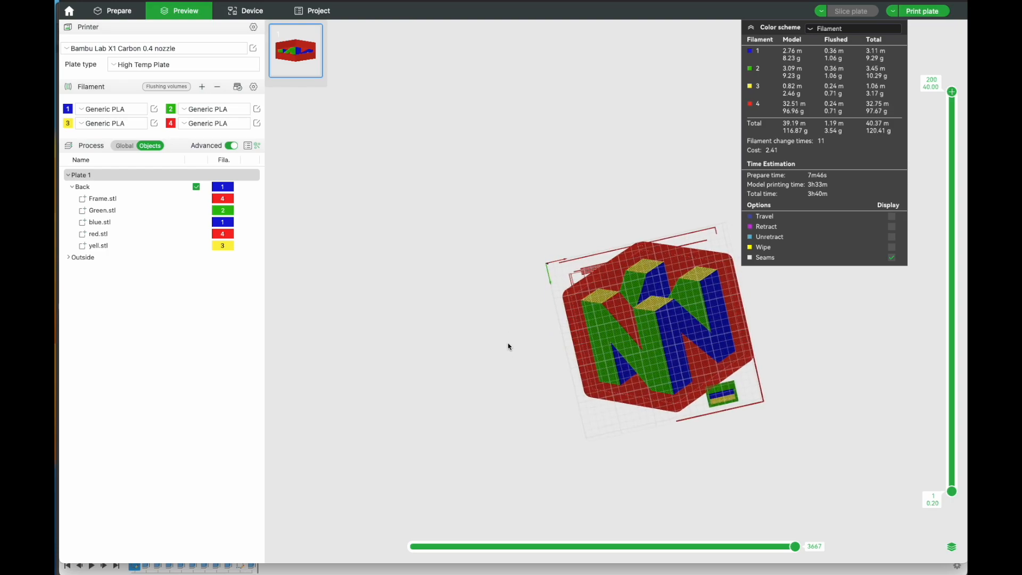
scroll(508, 345, up, 10)
scroll(585, 334, down, 10)
drag(452, 303, 462, 372)
right_drag(462, 285, 416, 324)
scroll(416, 324, up, 2)
drag(583, 339, 519, 321)
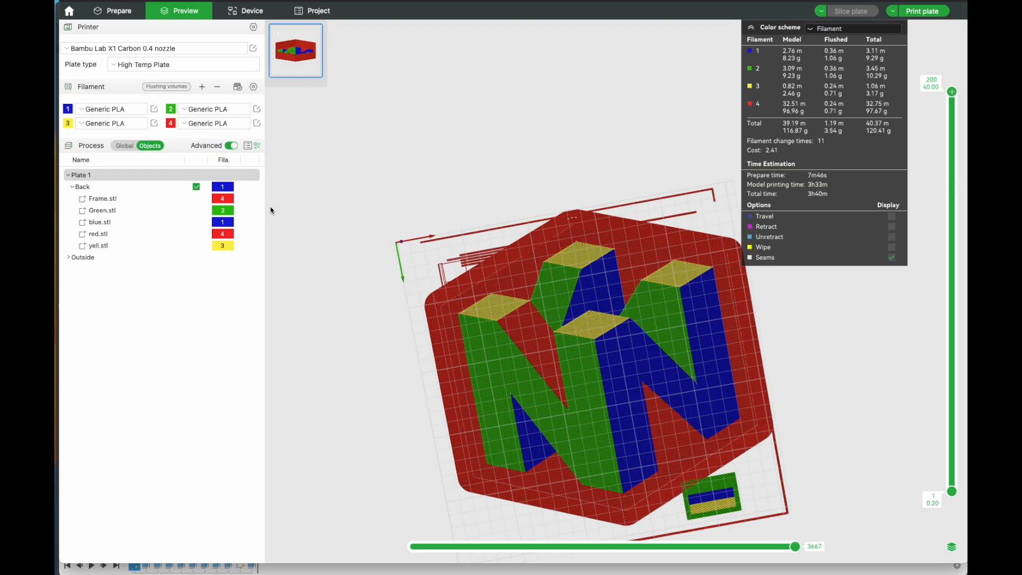
Set the wall generator to Arachne in the global quality settings and re-slice the plate.
click(125, 146)
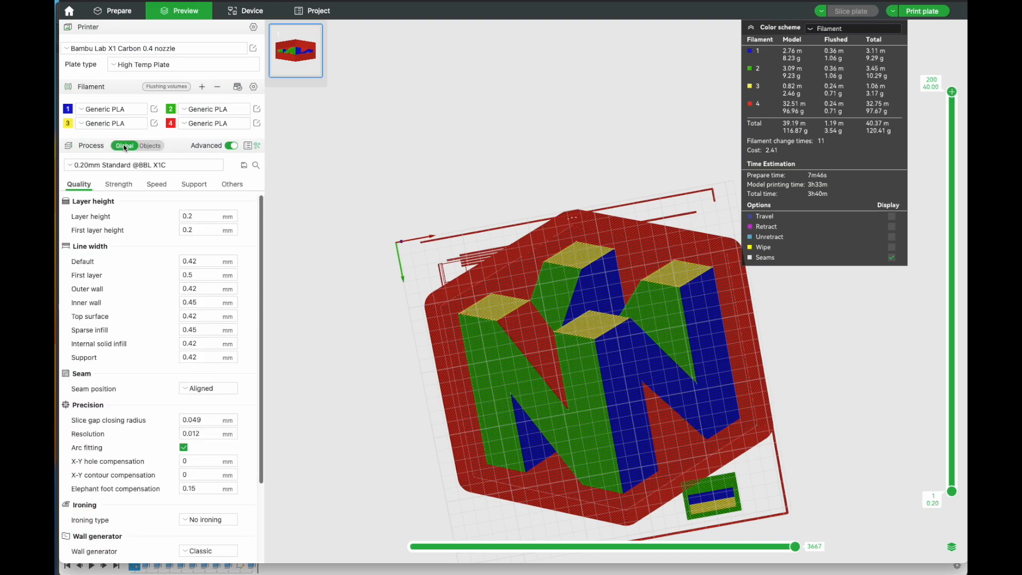
scroll(147, 315, down, 4)
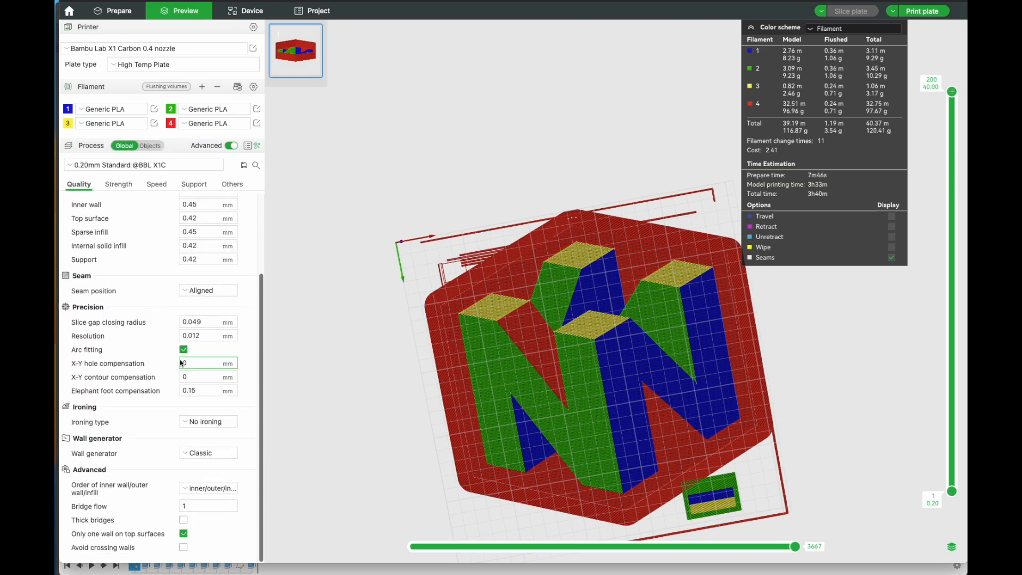
click(208, 452)
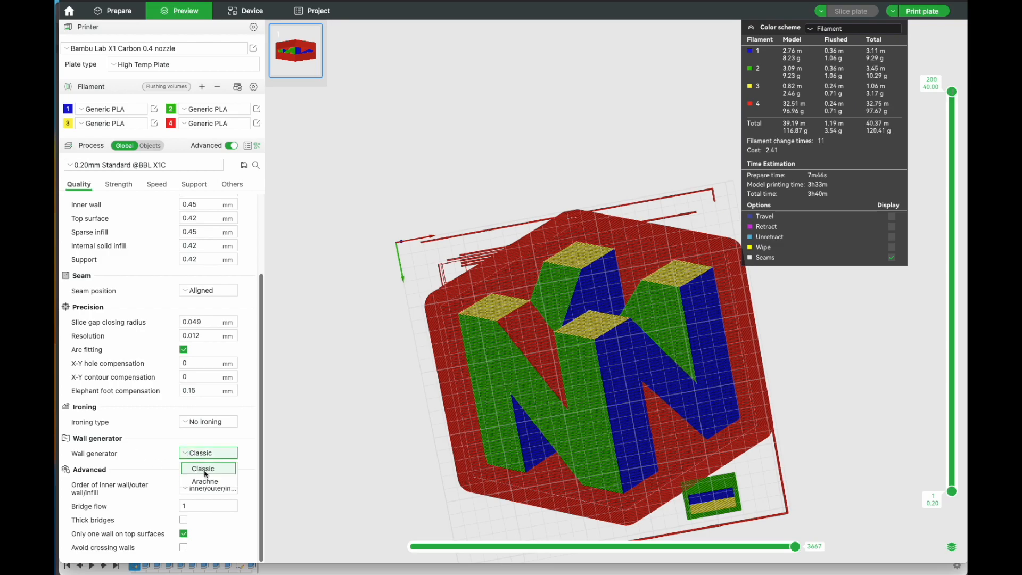
click(210, 482)
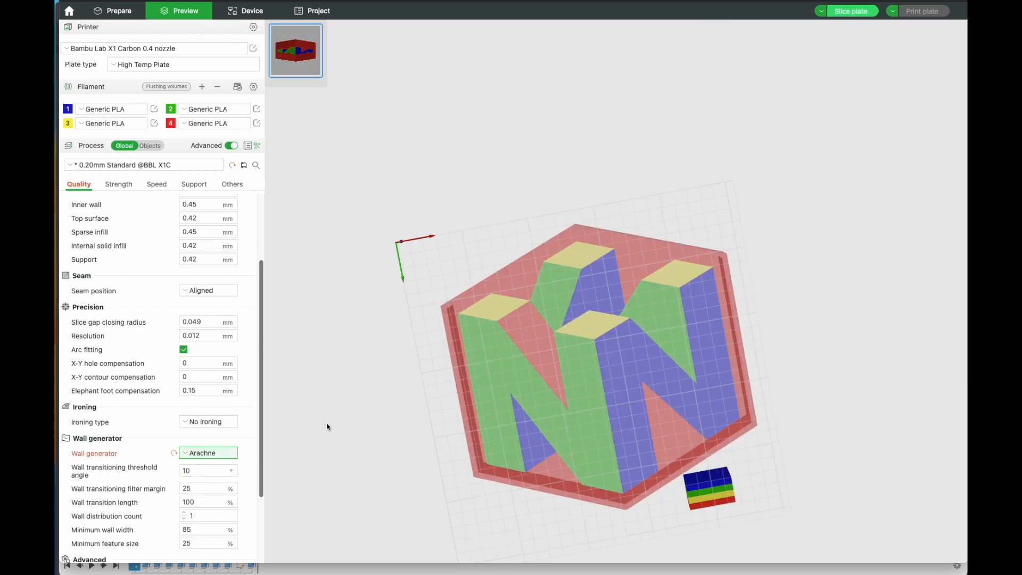
click(857, 13)
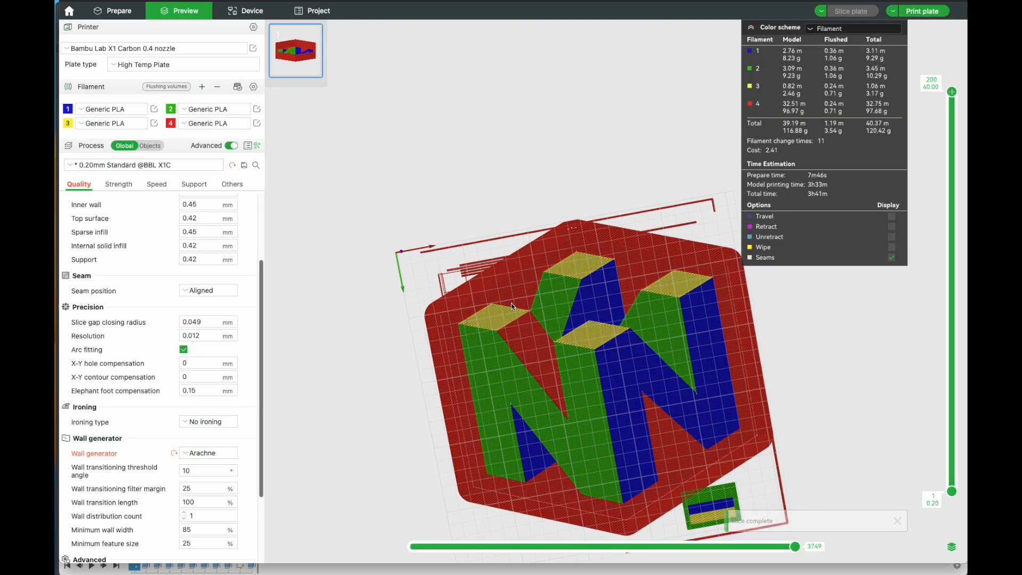
scroll(512, 302, up, 2)
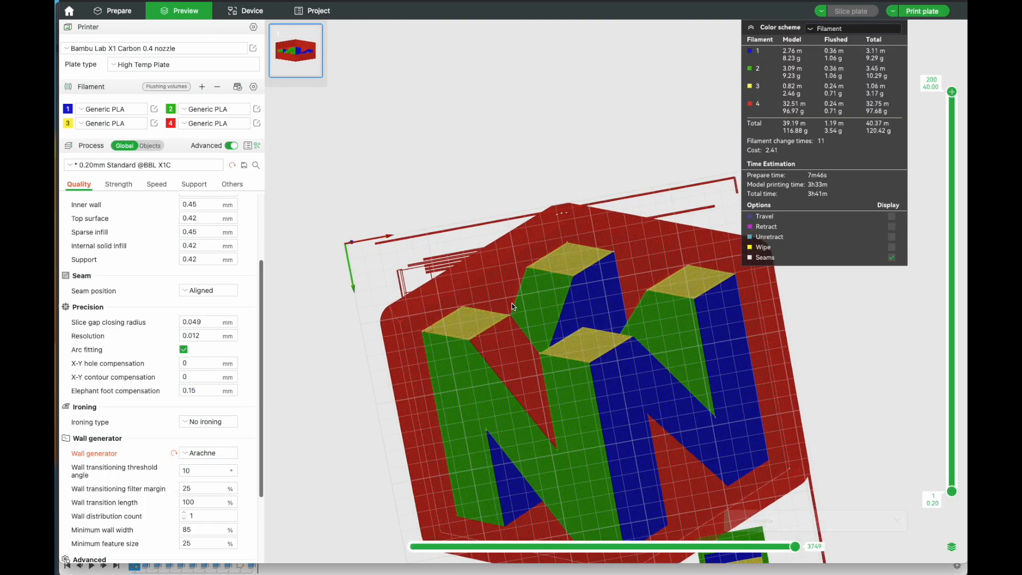
Set the Generic PLA filament's flow ratio to 1.01 and re-slice the plate.
click(154, 110)
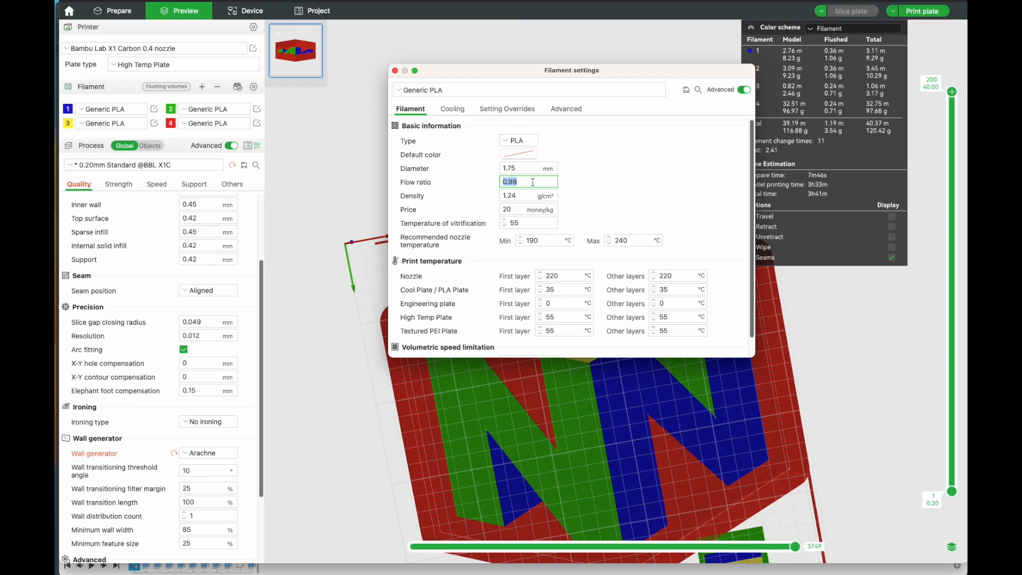
text(1.01)
key(Return)
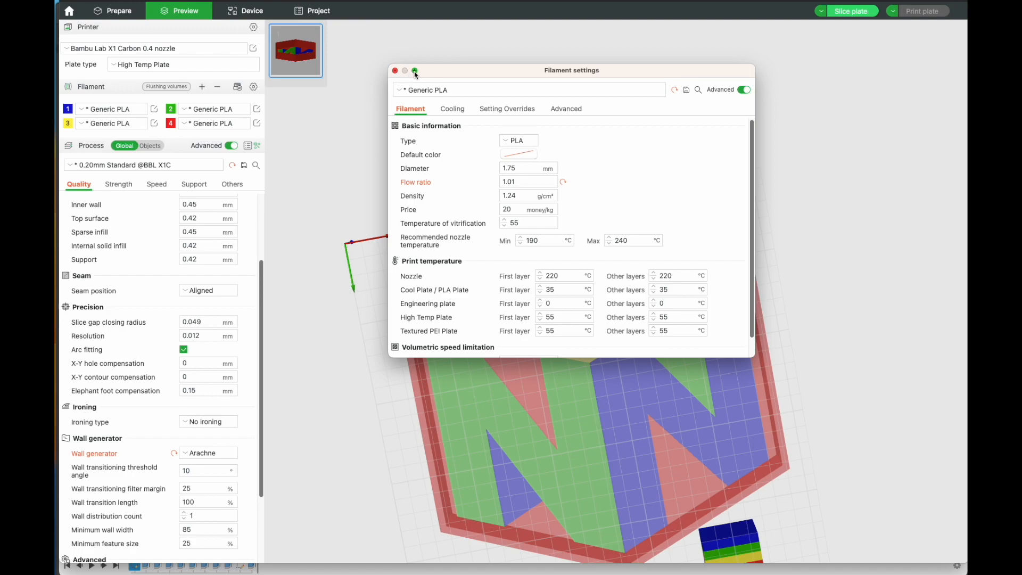
click(395, 71)
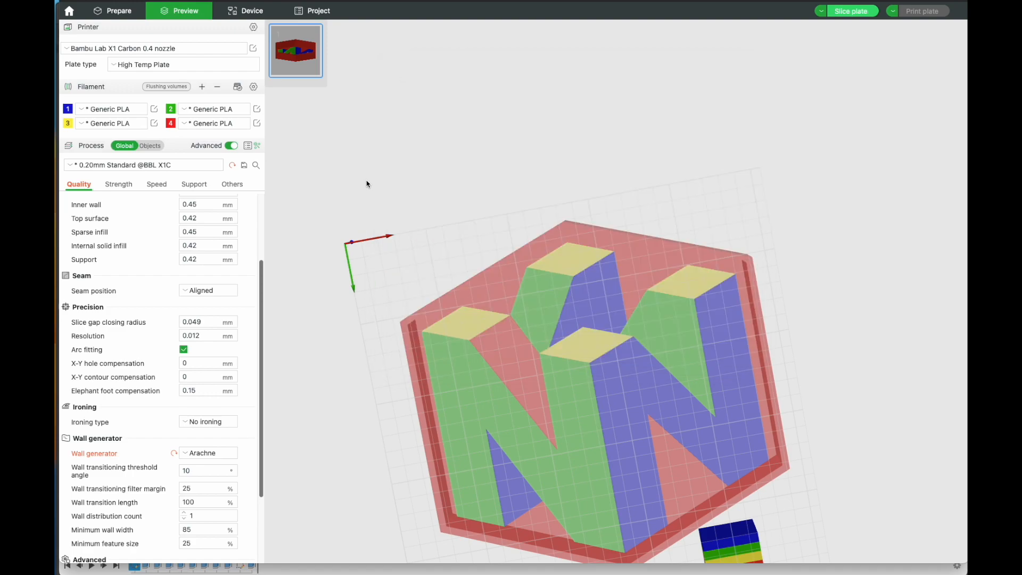
drag(329, 299, 366, 407)
click(862, 15)
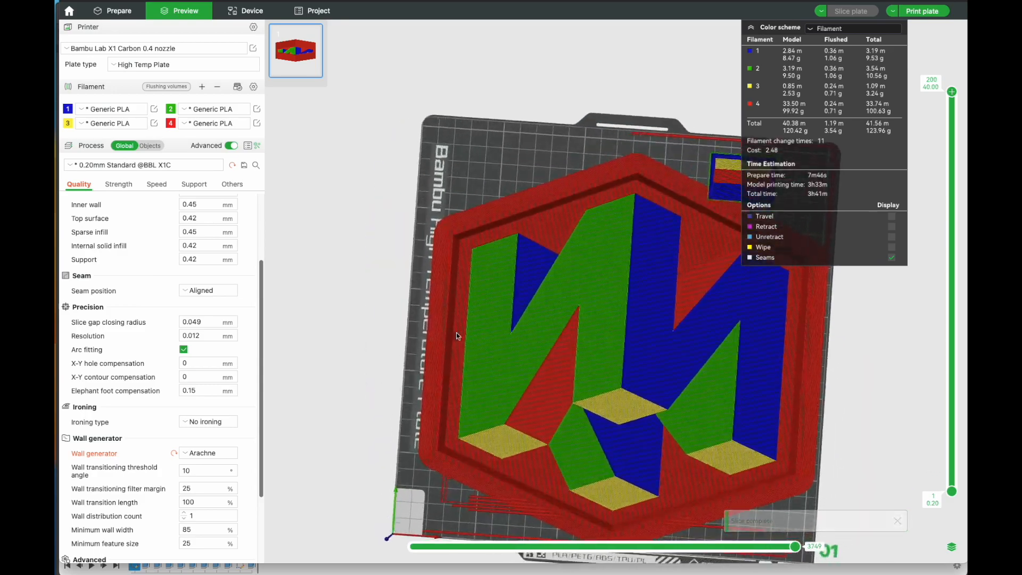
Shift the prime tower slightly farther from the logo toward the plate's rear right corner and re-slice the plate.
right_drag(612, 245, 428, 346)
click(113, 11)
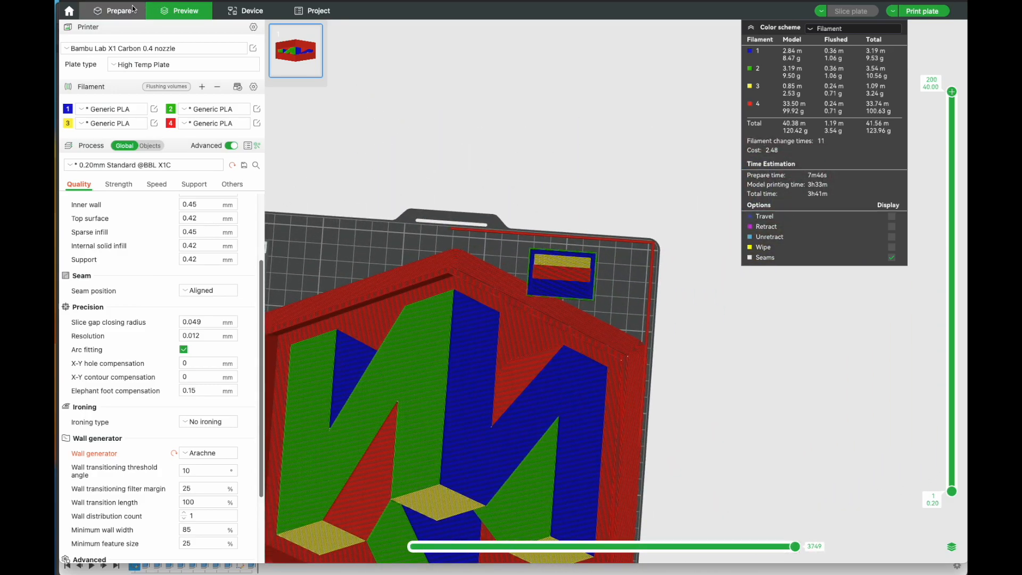
drag(556, 280, 570, 269)
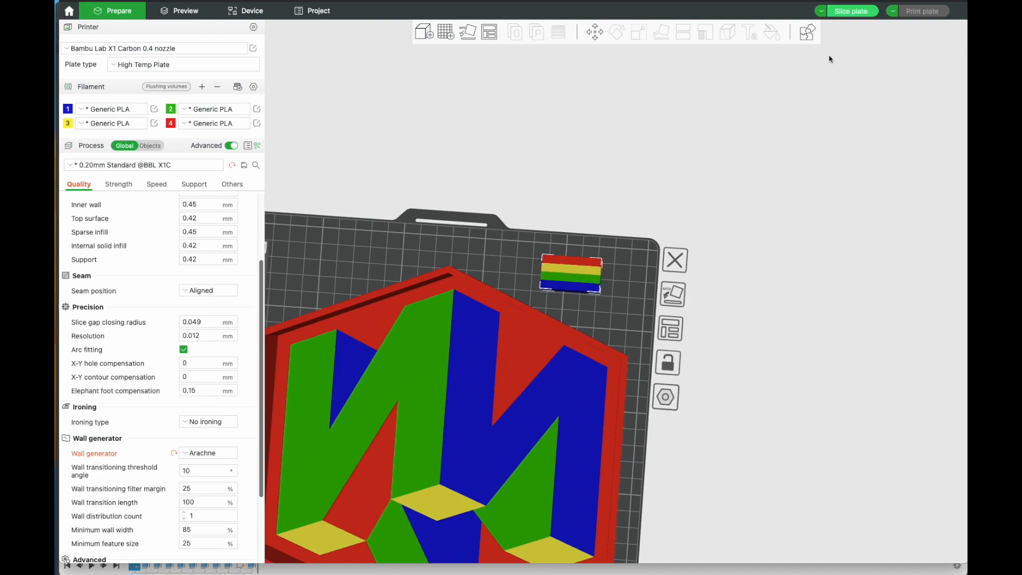
click(851, 12)
drag(702, 324, 688, 198)
scroll(689, 295, down, 5)
scroll(660, 319, up, 5)
mouse_move(710, 338)
mouse_down()
mouse_move(701, 331)
mouse_move(717, 326)
mouse_up()
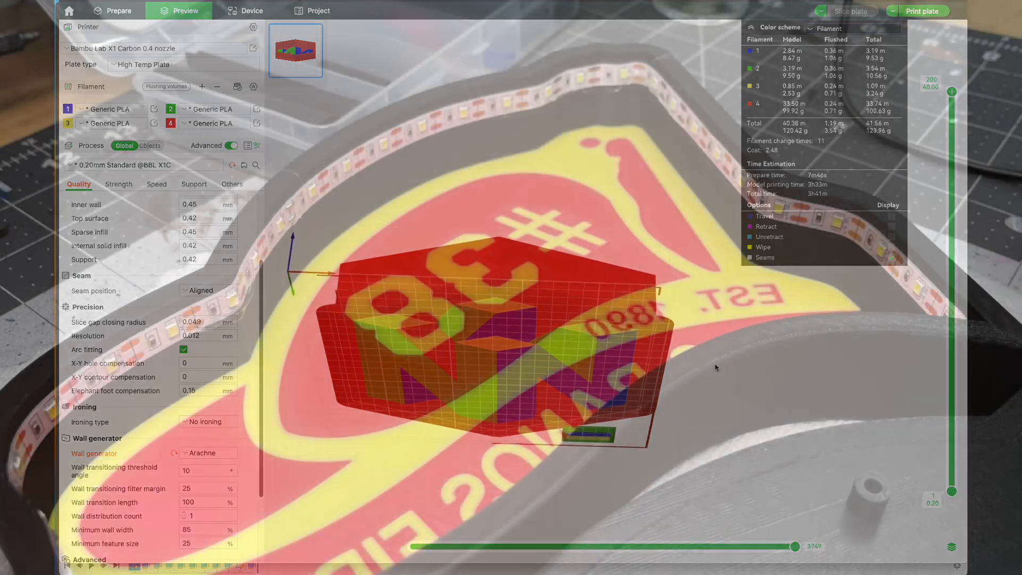